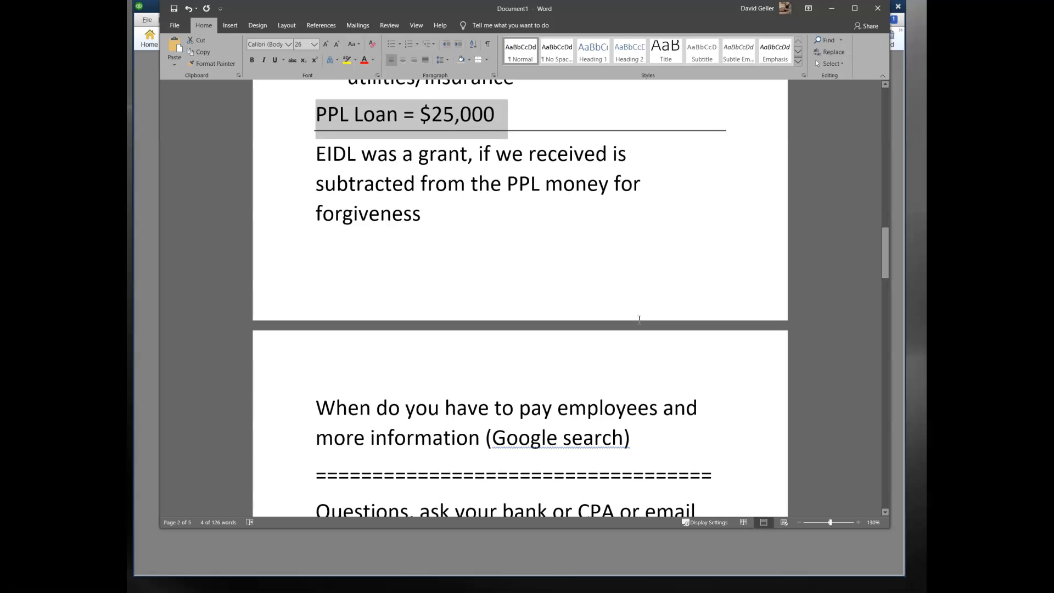
- Switch from the notes document to QuickBooks, open the Chart of Accounts and enlarge its window to show more accounts
scroll(639, 318, up, 4)
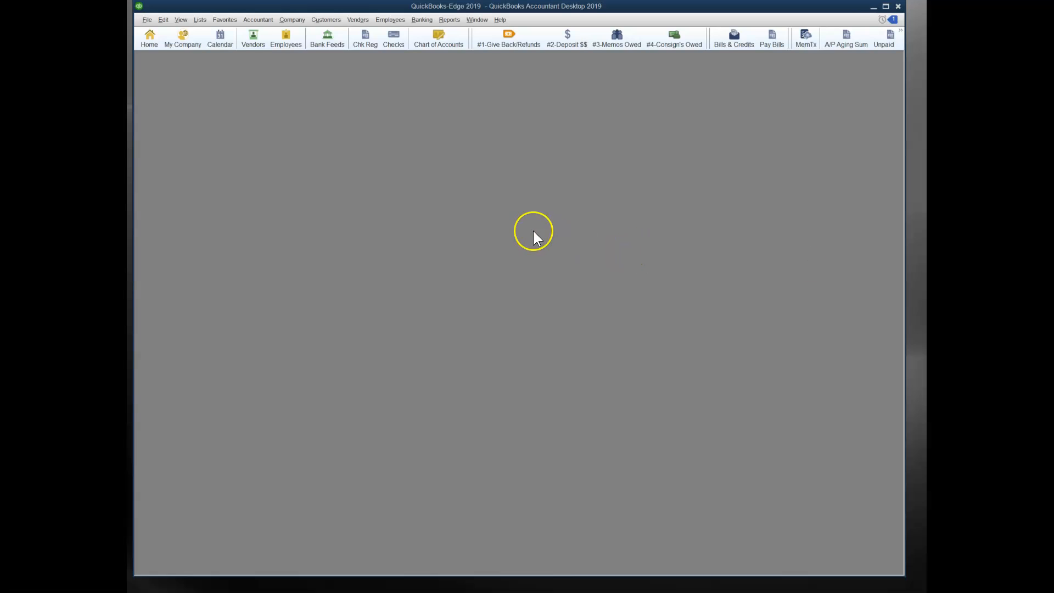
click(533, 231)
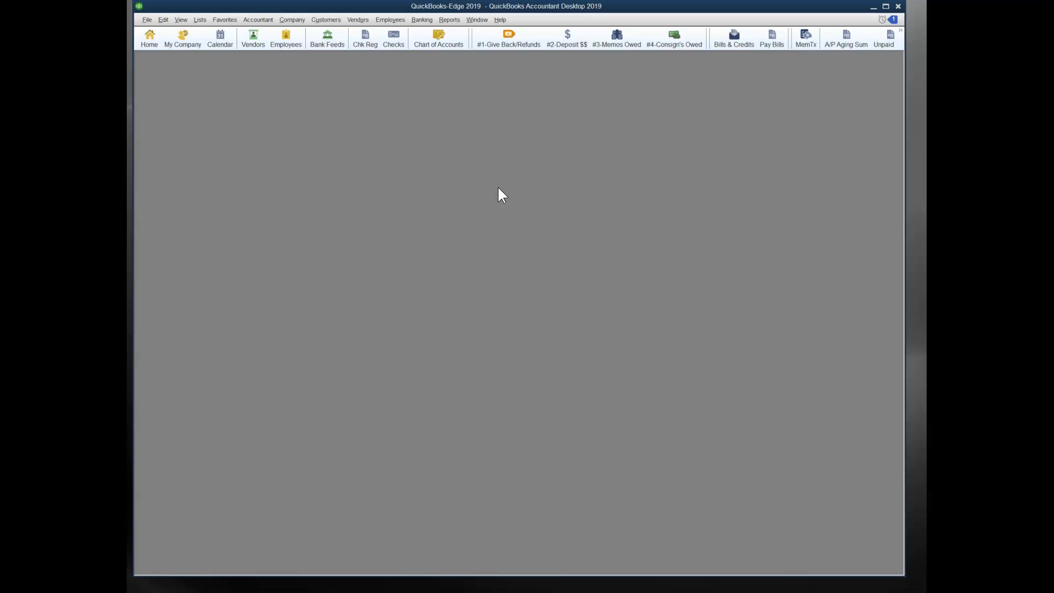
click(436, 47)
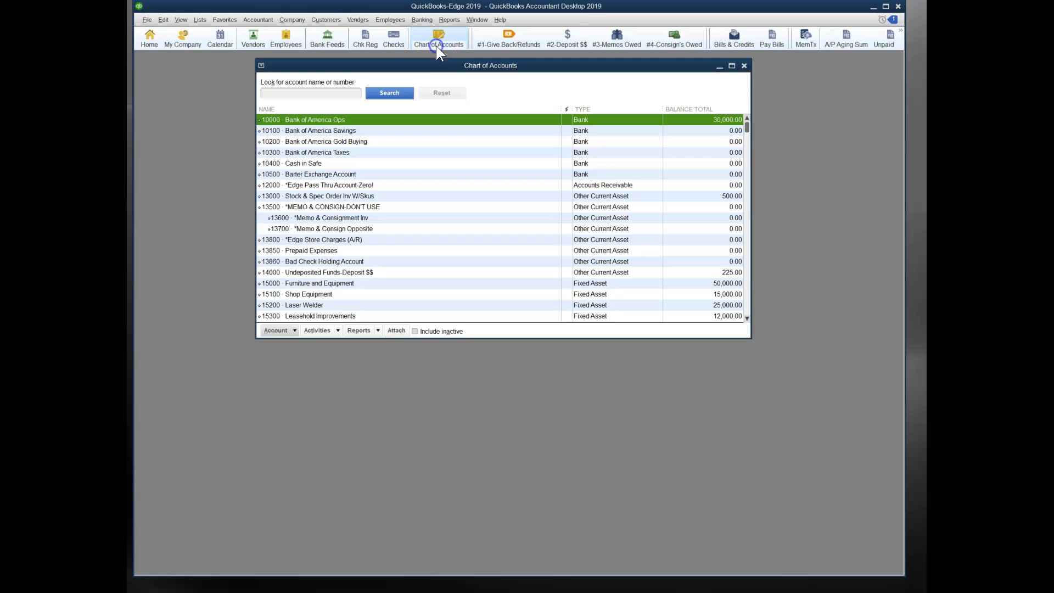
drag(551, 337, 536, 517)
click(293, 20)
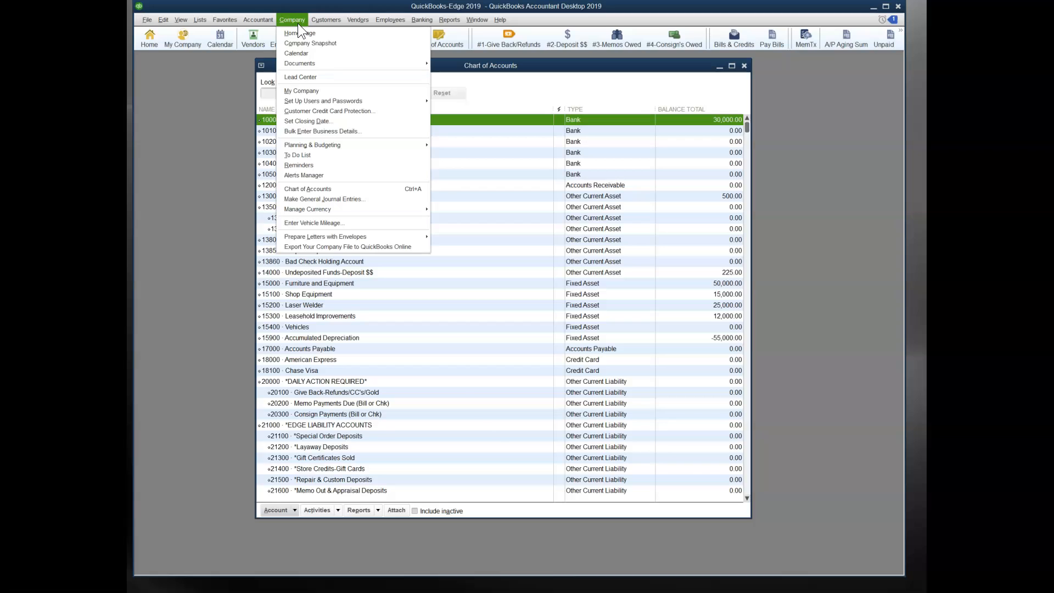
click(337, 191)
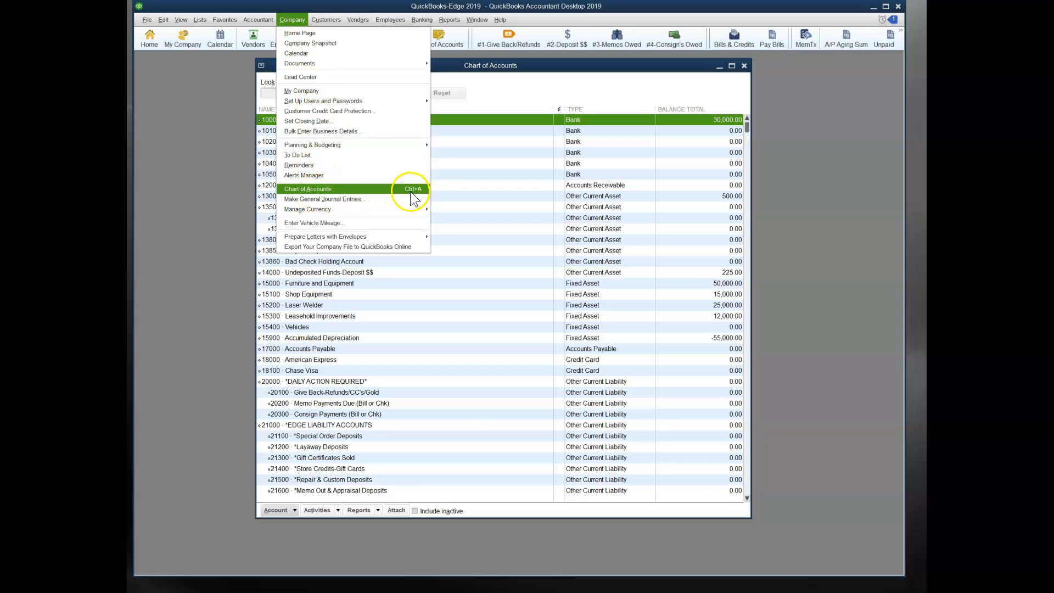
click(530, 68)
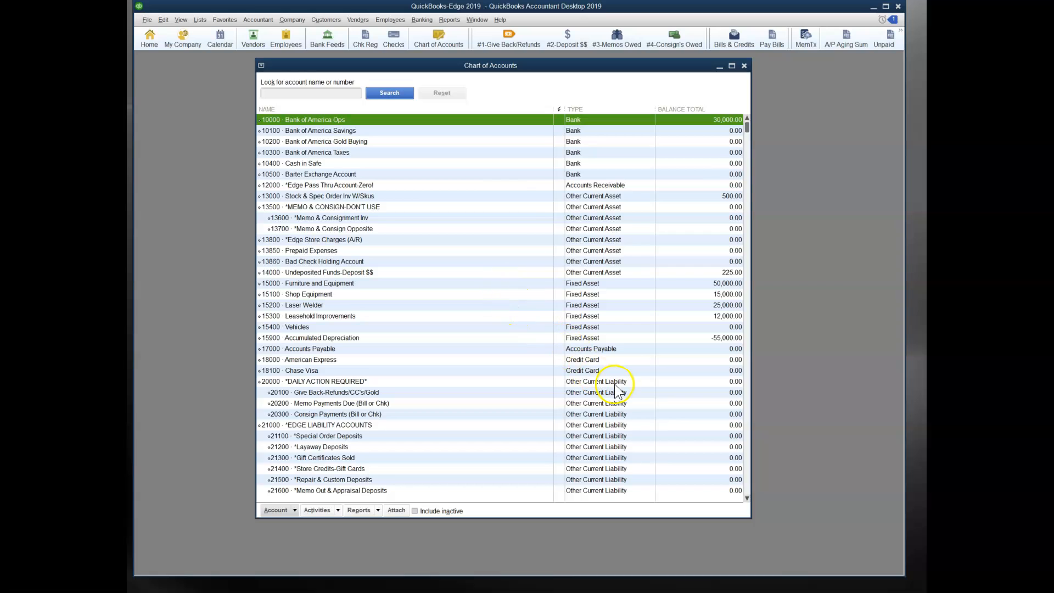
- Review the full chart of accounts, from the bank and asset accounts through liabilities, equity, income and expenses
scroll(627, 371, down, 6)
click(609, 327)
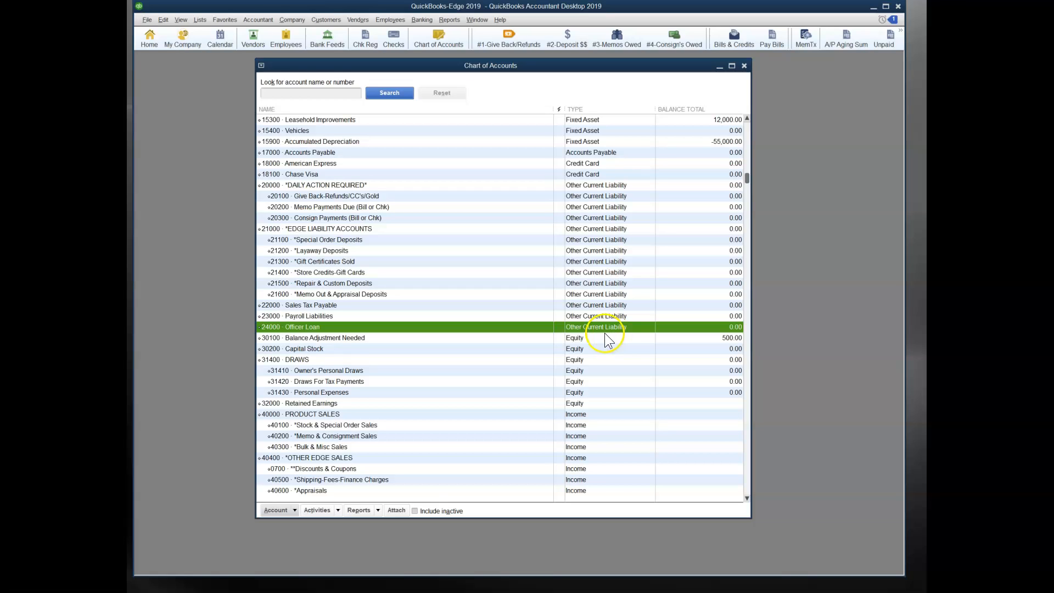
scroll(625, 337, down, 20)
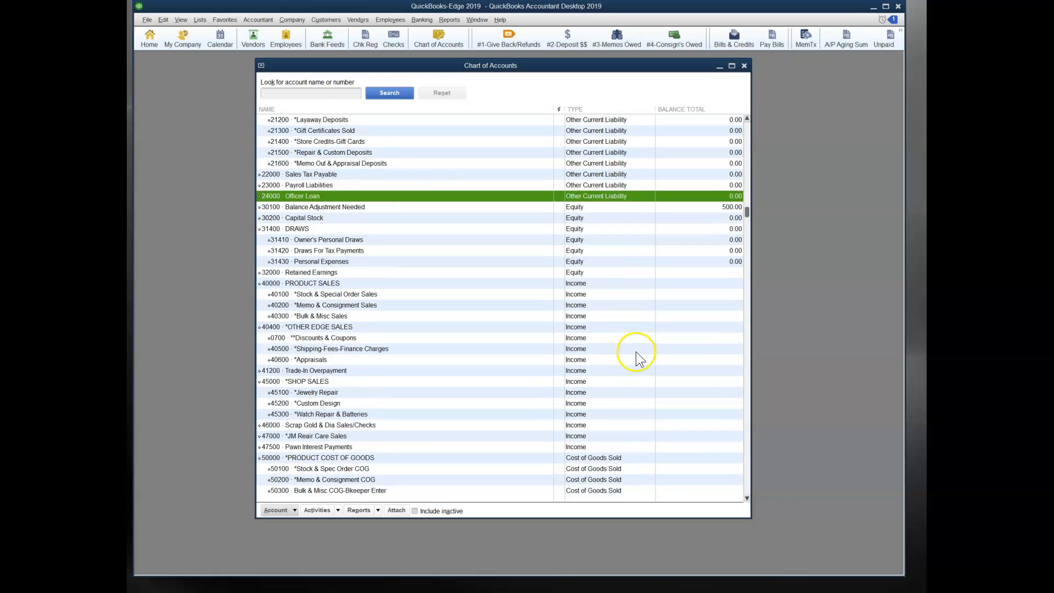
scroll(644, 410, down, 1)
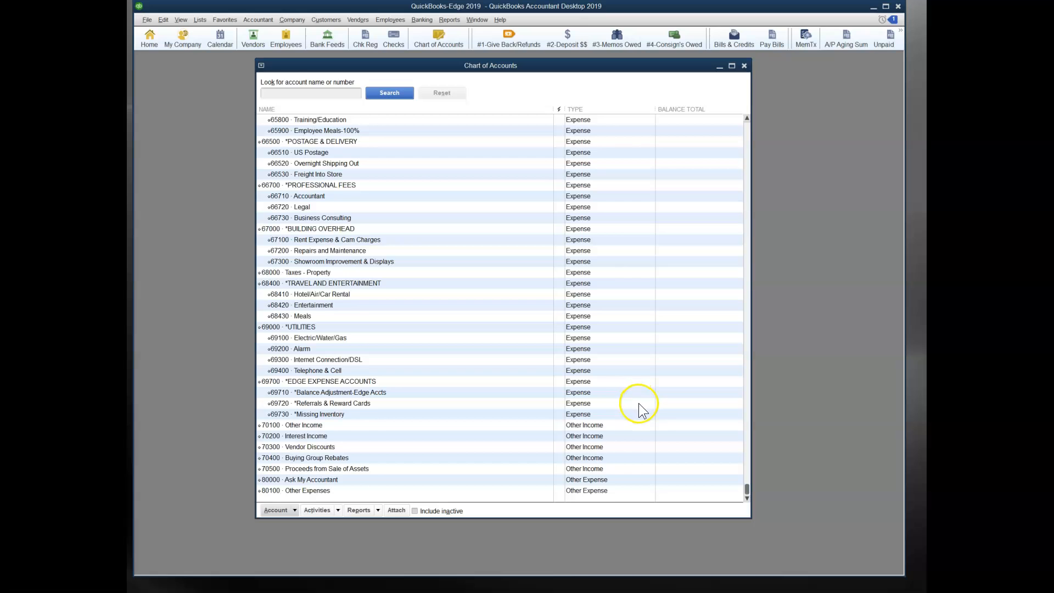
scroll(636, 403, up, 20)
scroll(634, 403, up, 3)
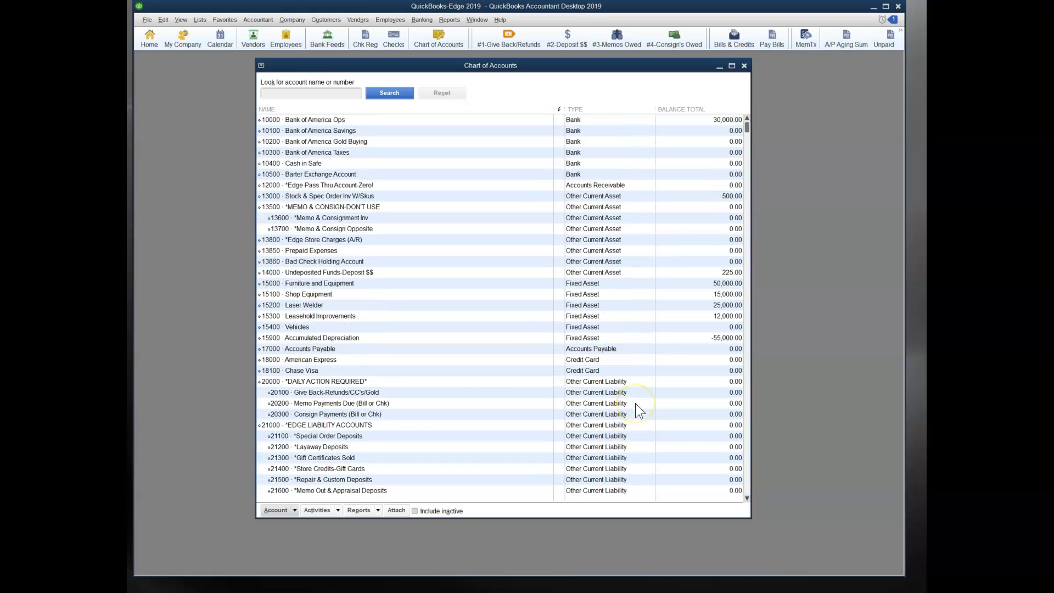
scroll(634, 407, down, 8)
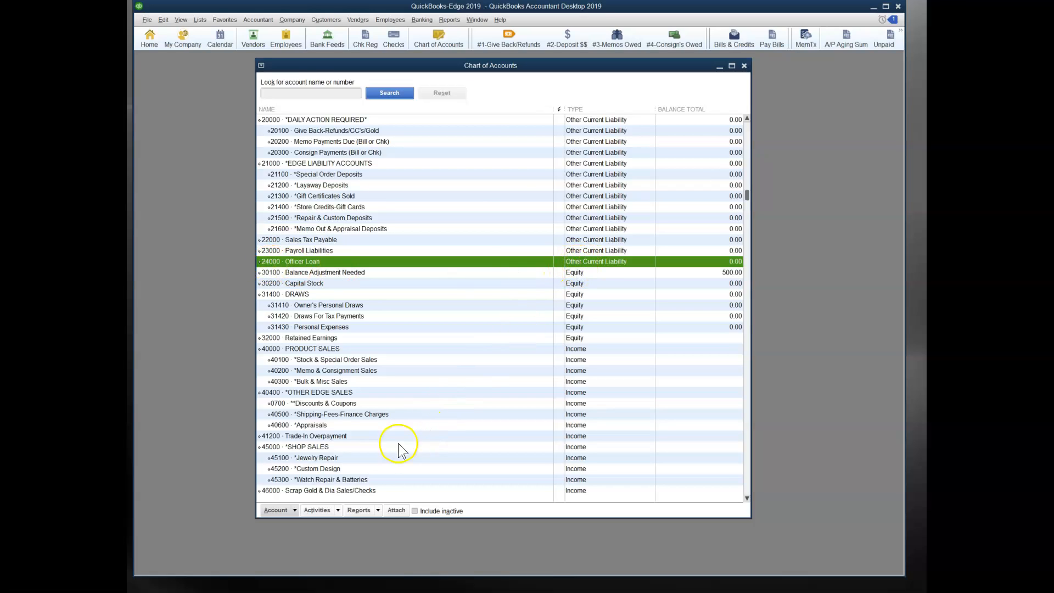
- Start a new account in the chart of accounts with the type Other Current Liability
click(275, 510)
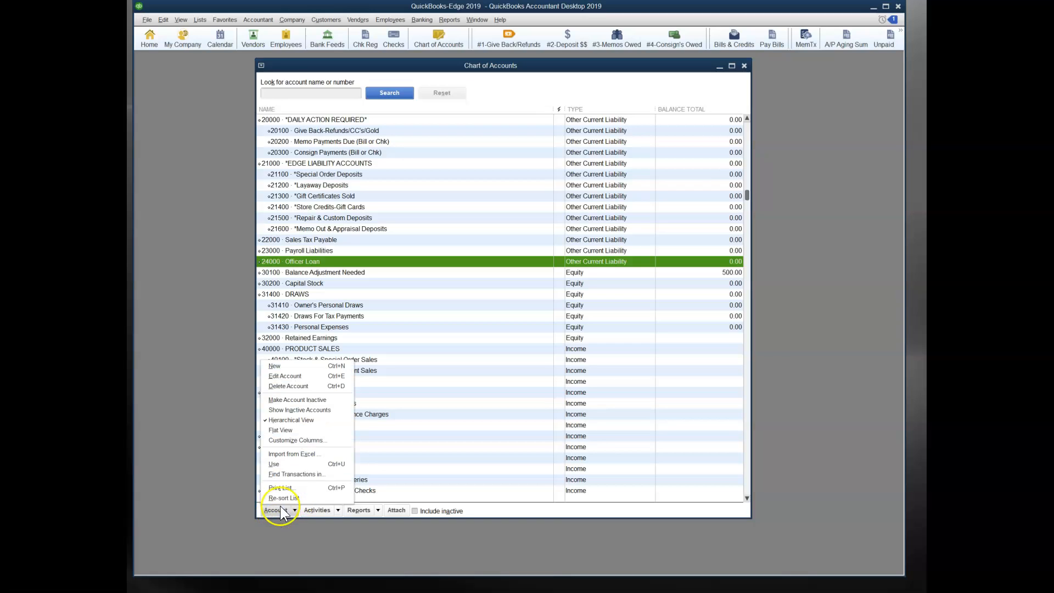
click(305, 365)
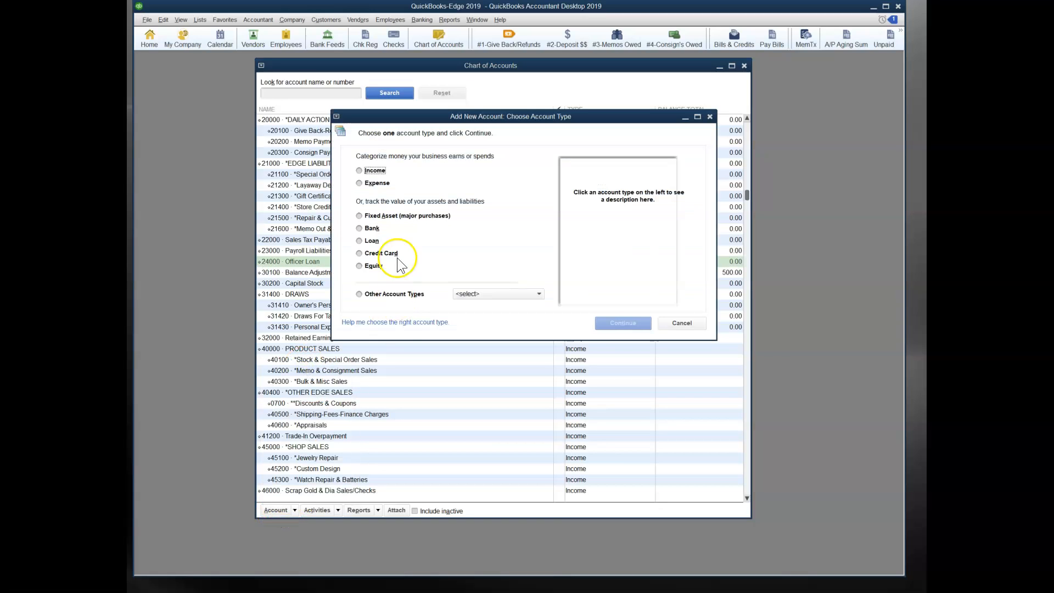
click(482, 296)
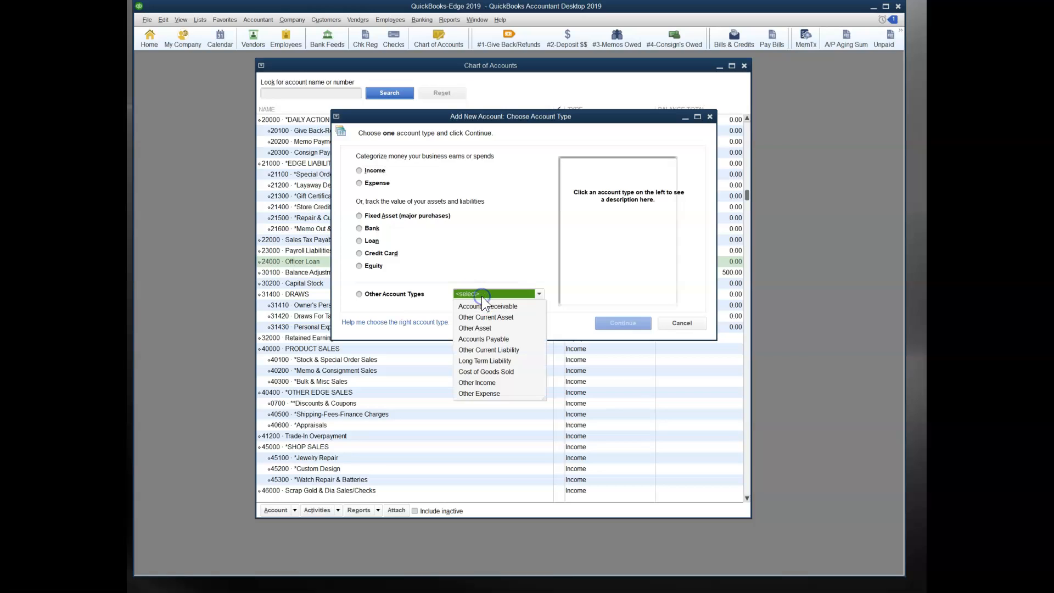
click(508, 350)
click(608, 322)
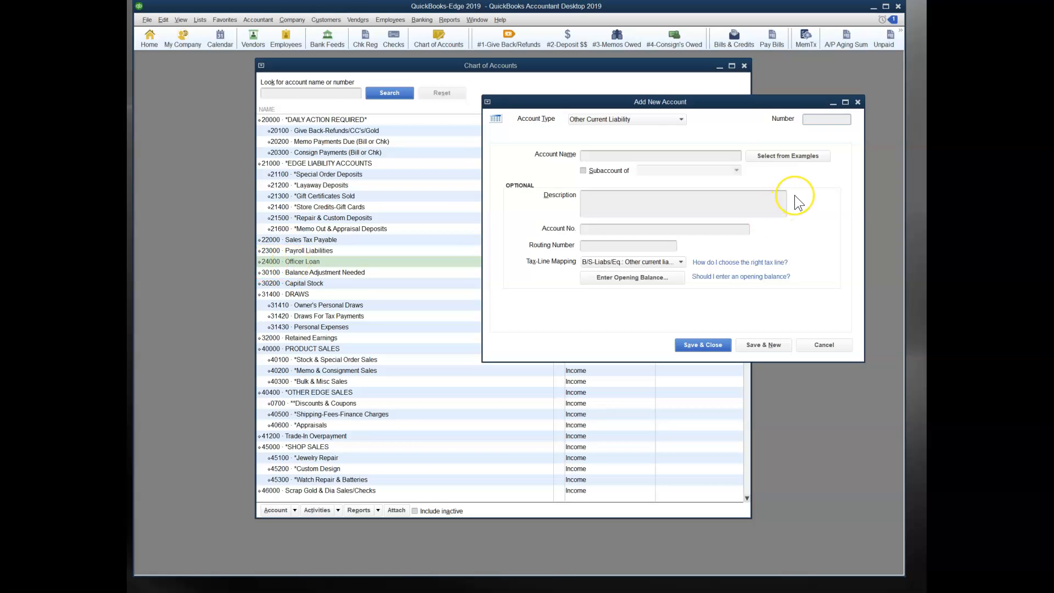
- Name the new liability account PPP Loan, give it number 26000 and save it
text(25000)
key(Tab)
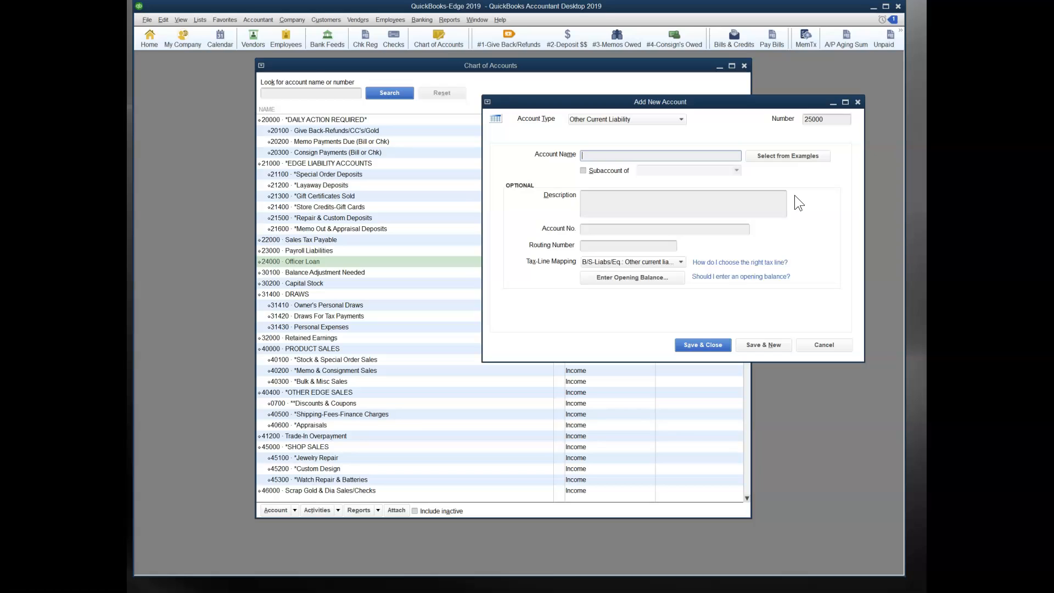
text(PPP Loan)
click(703, 343)
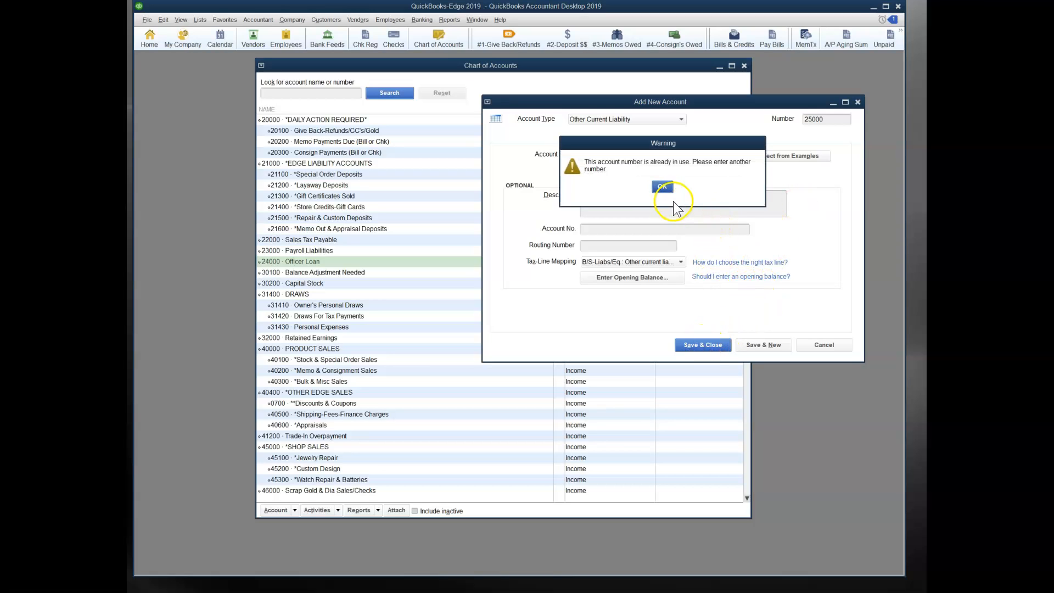
click(662, 187)
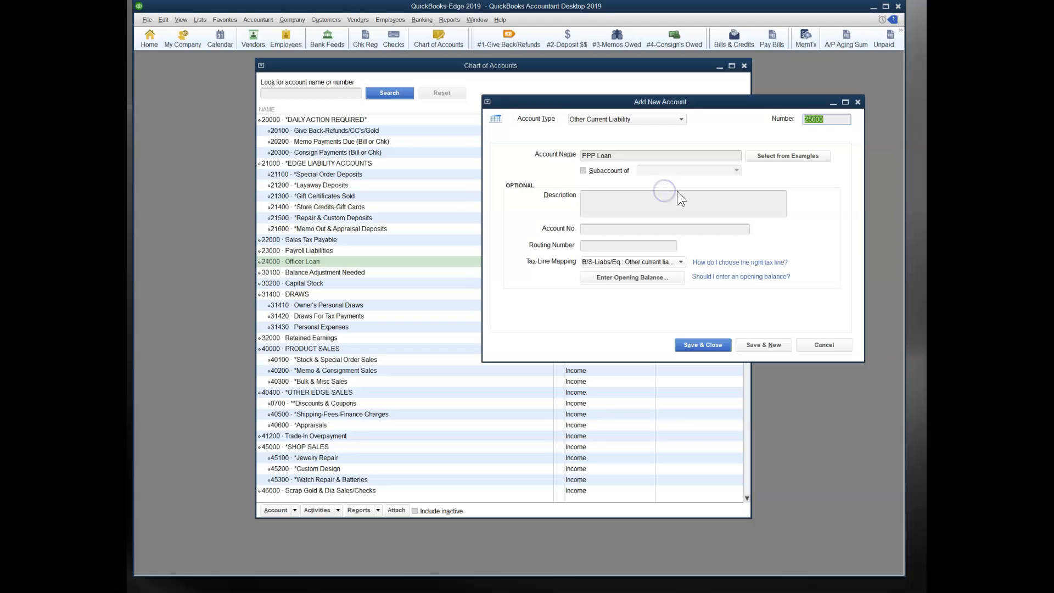
text(2600)
click(703, 346)
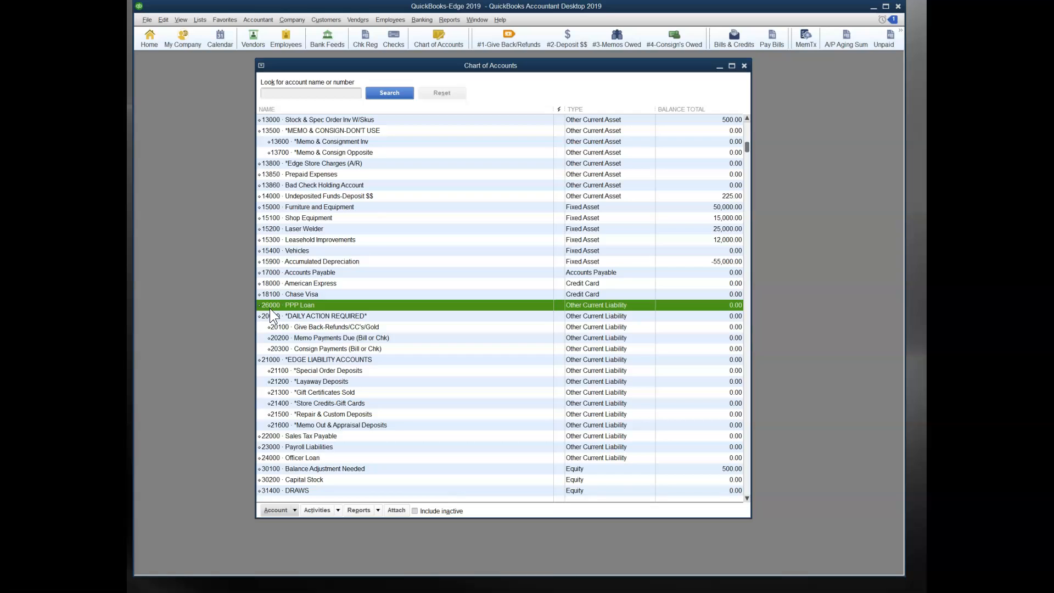
- Re-sort the chart of accounts into its original order and locate the PPP Loan account among the liabilities
scroll(414, 204, up, 3)
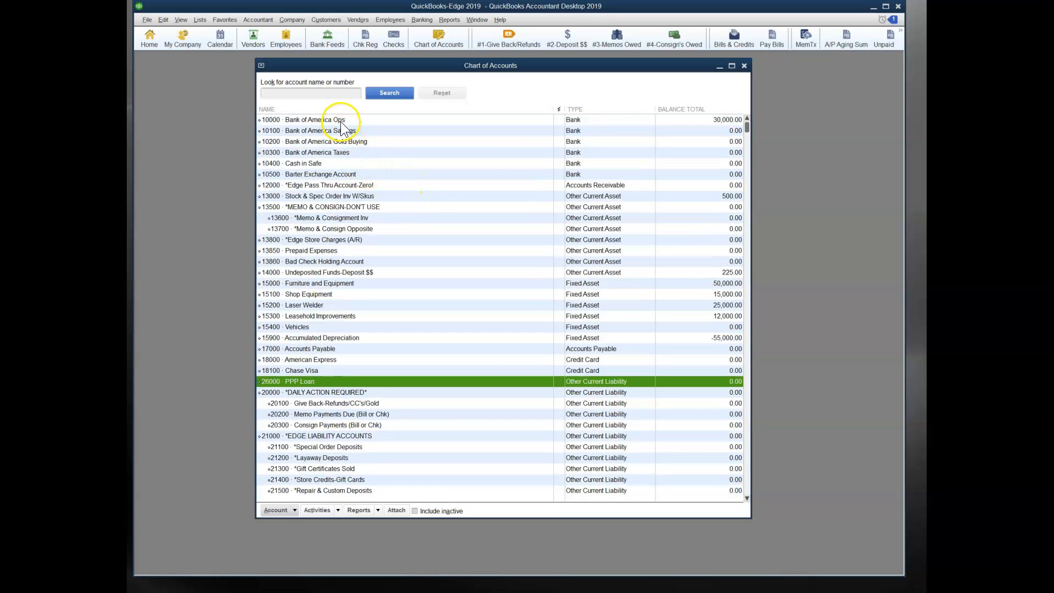
click(341, 120)
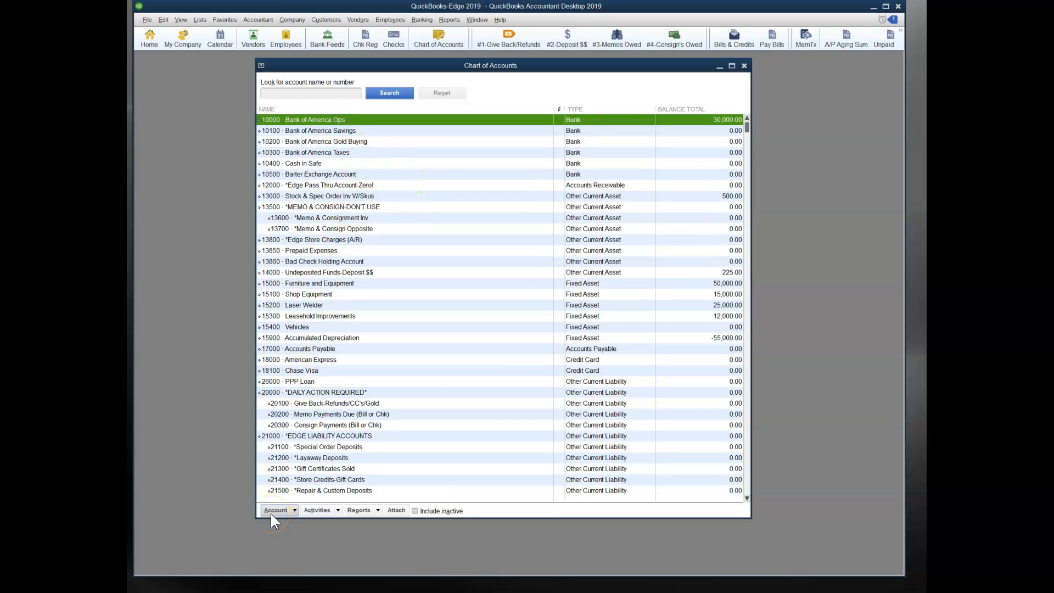
click(269, 514)
click(283, 497)
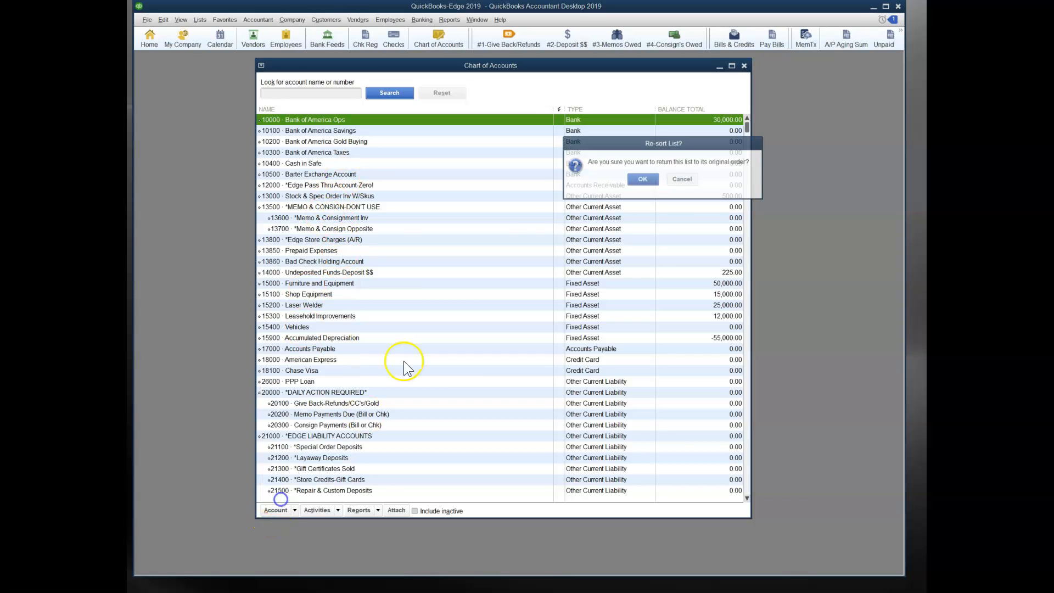
click(644, 180)
scroll(630, 315, down, 7)
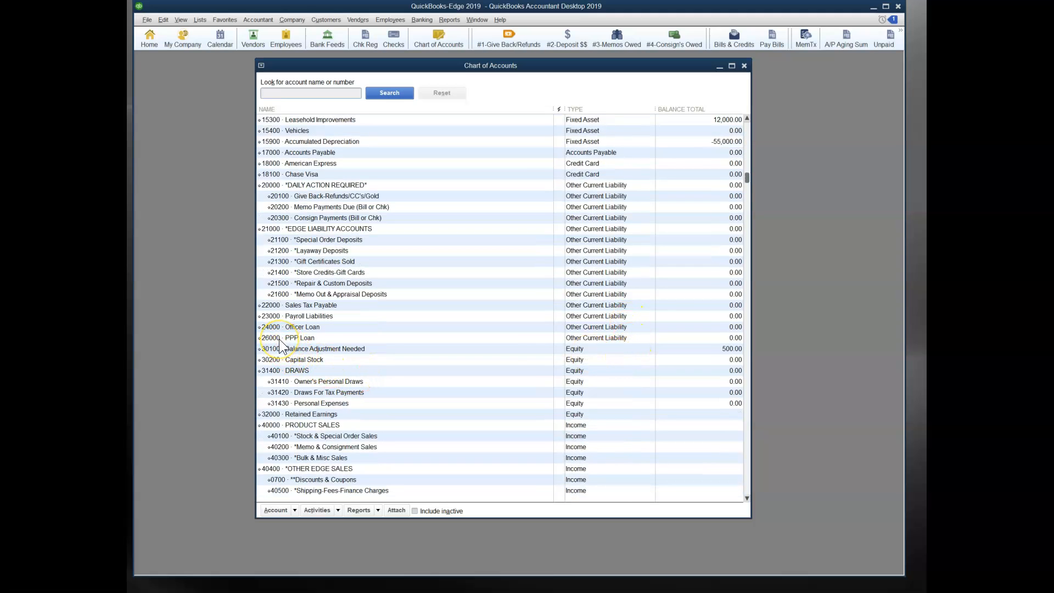
click(303, 339)
- Start another new account in the chart of accounts with the type Other Income
scroll(599, 341, down, 20)
scroll(643, 447, down, 10)
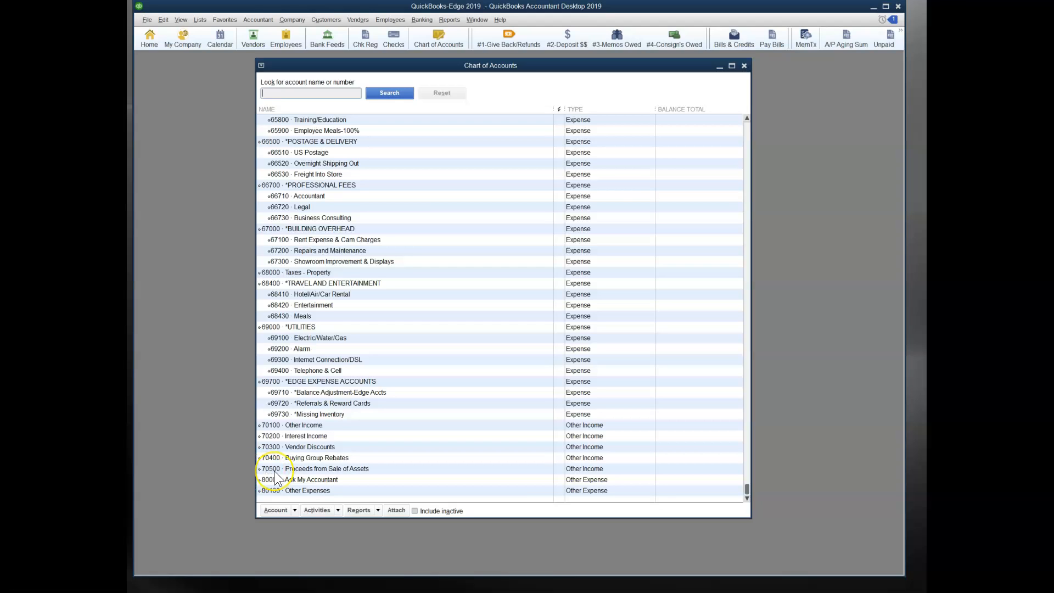
click(266, 511)
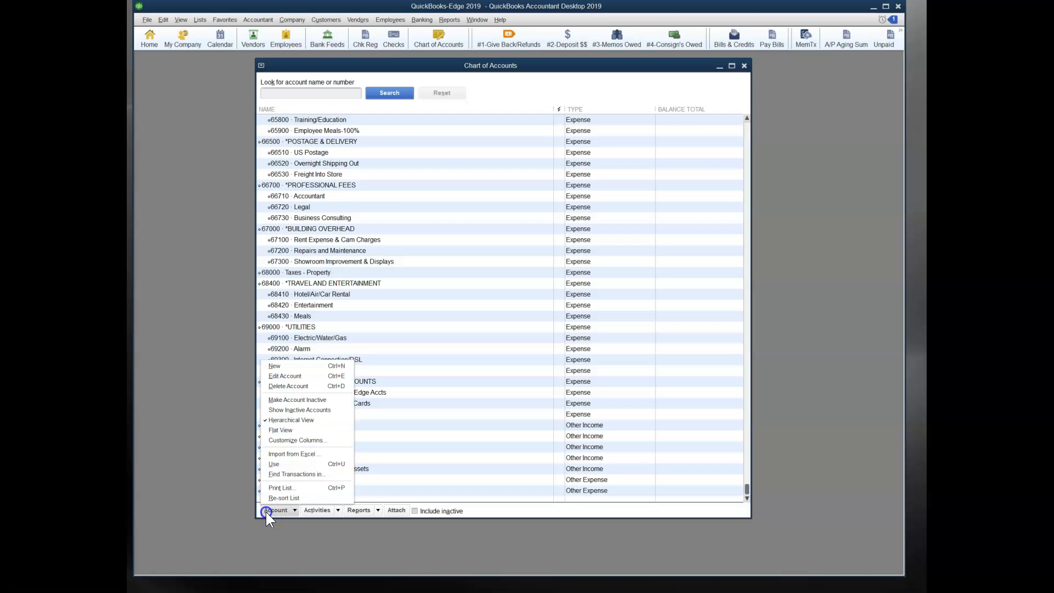
click(276, 366)
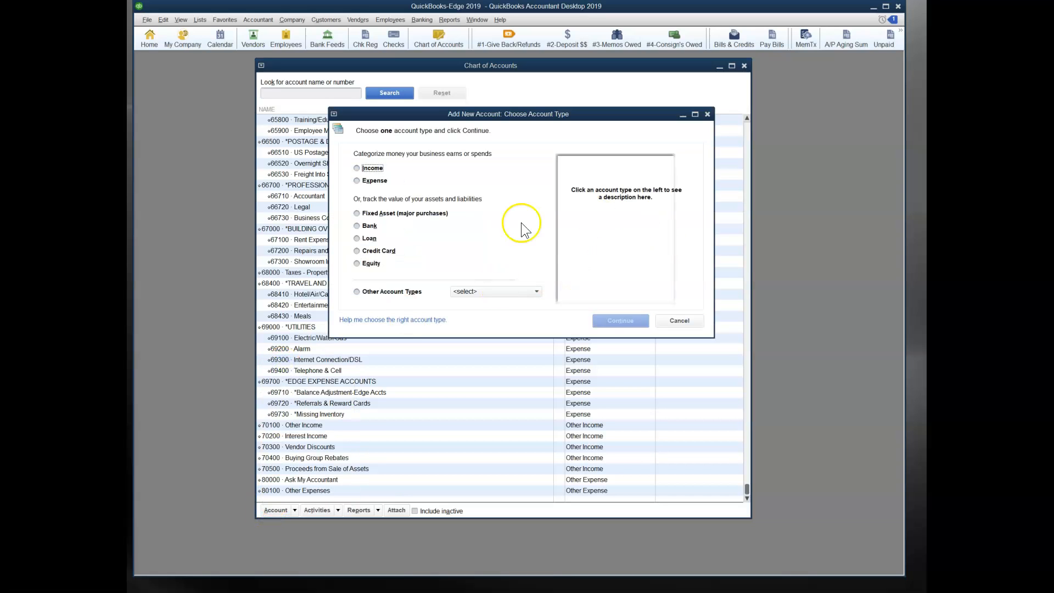
click(481, 292)
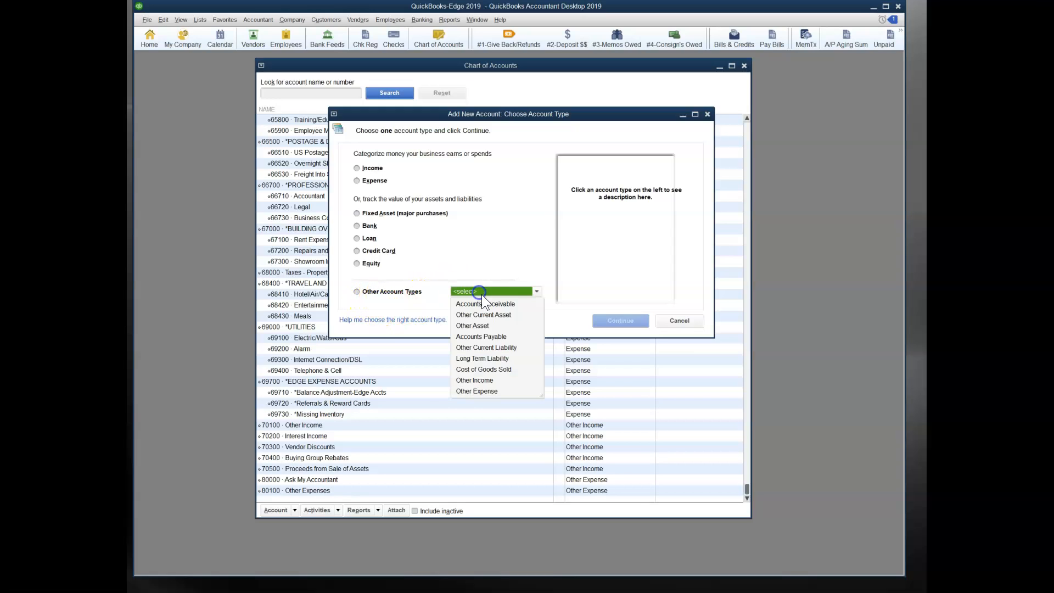
click(474, 380)
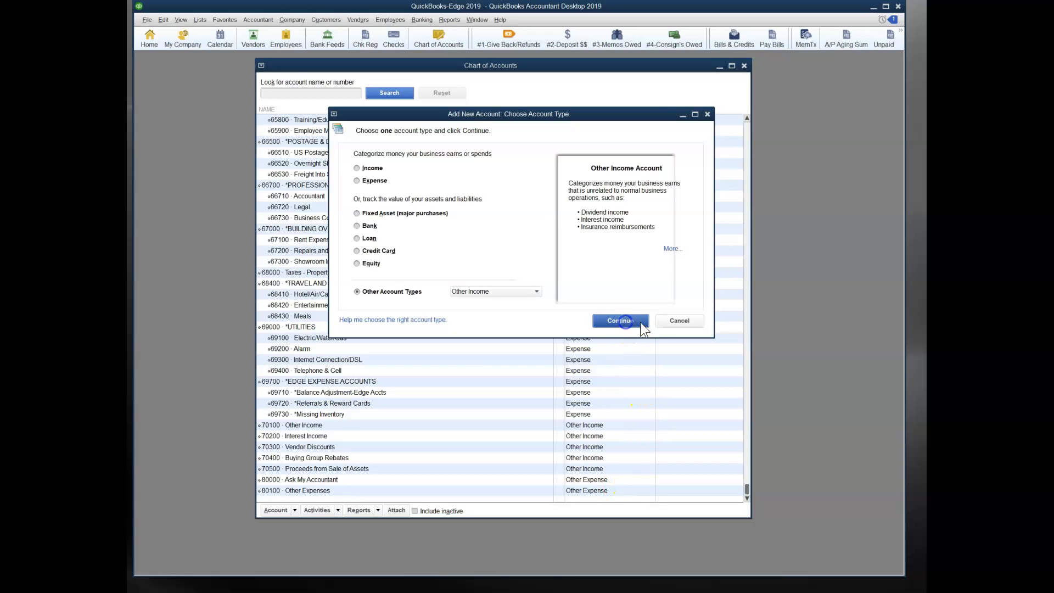
click(626, 323)
- Number the new income account 70700, name it PPP & EIDL Non Taxable Income and save it
text(7)
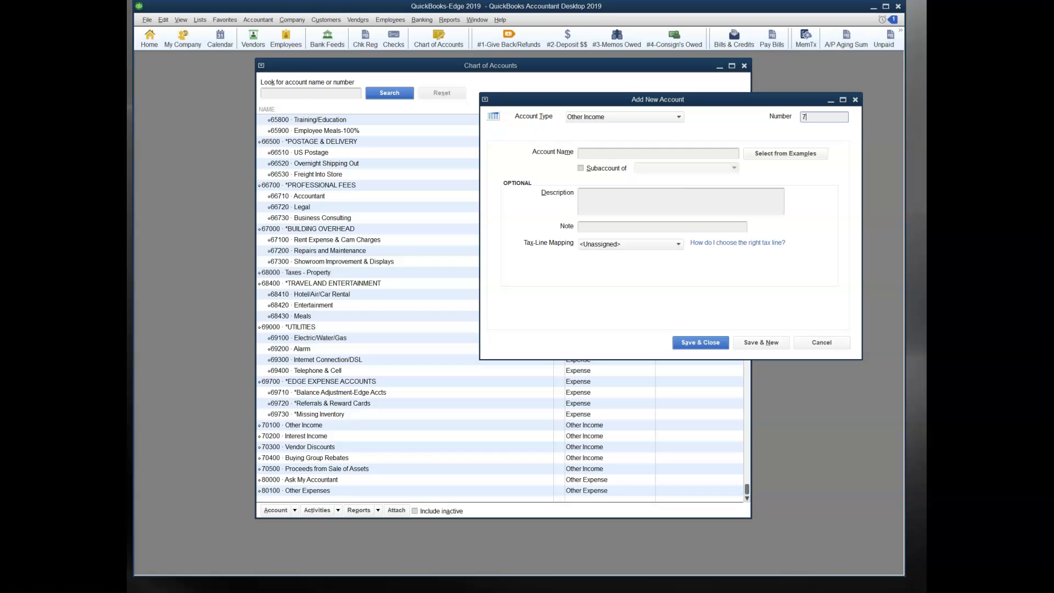
text(0700)
click(665, 154)
text(PPL & EIDL)
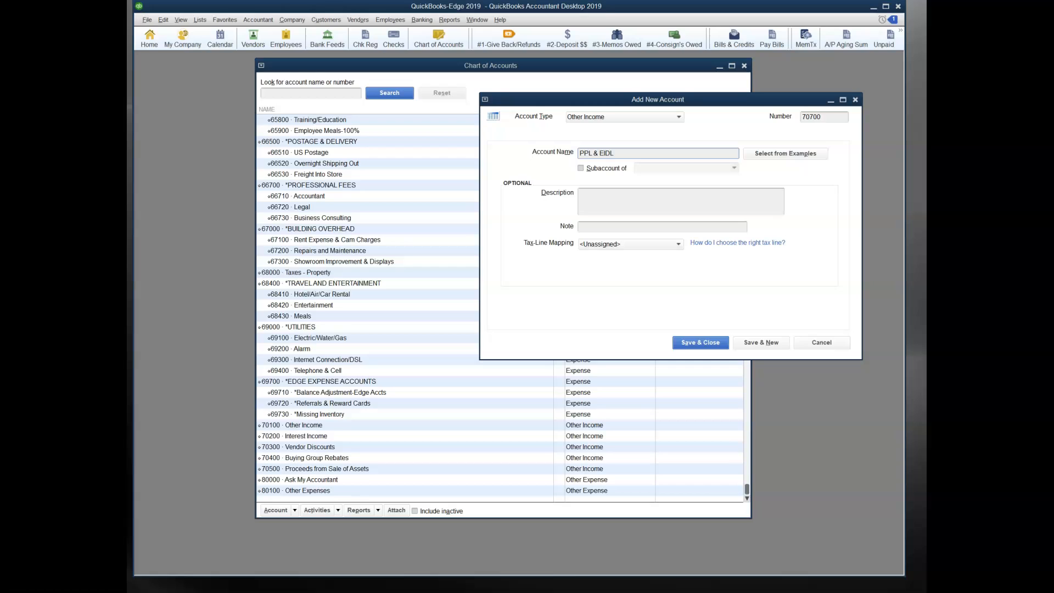
text( Non taxable Income)
click(588, 154)
text(P)
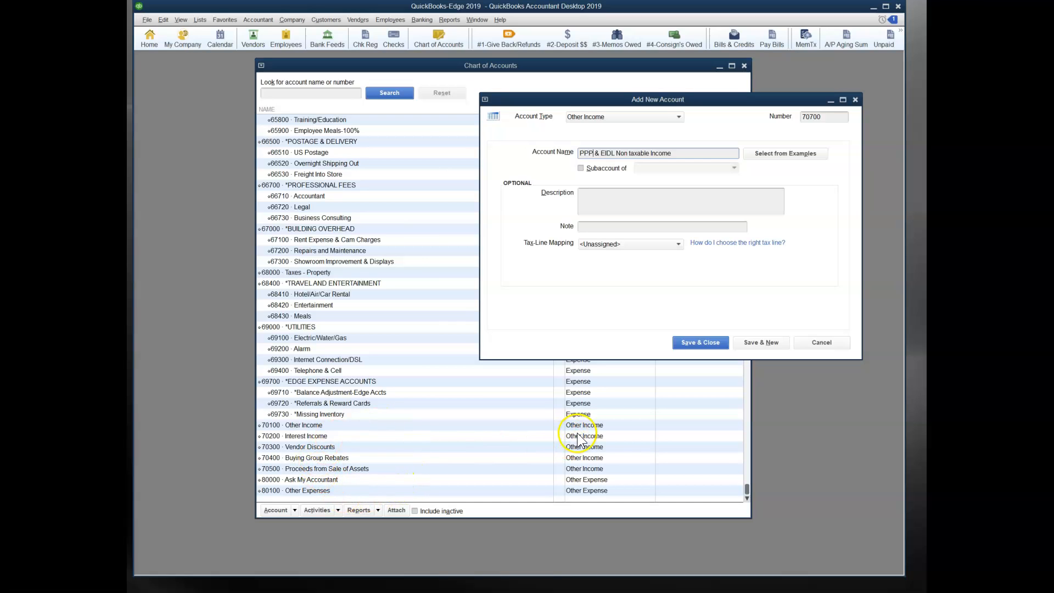
click(631, 153)
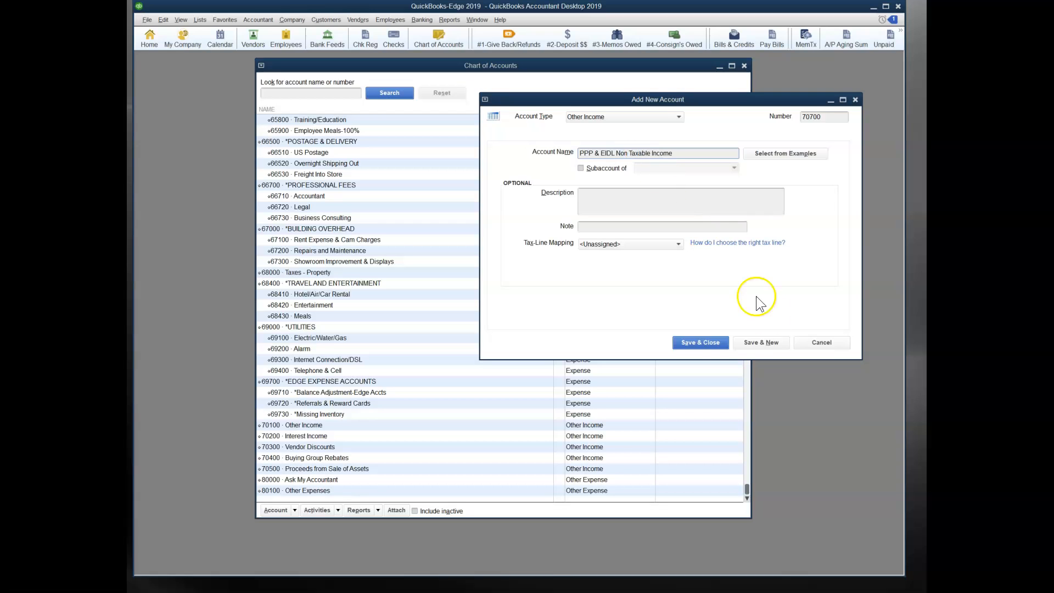
click(707, 341)
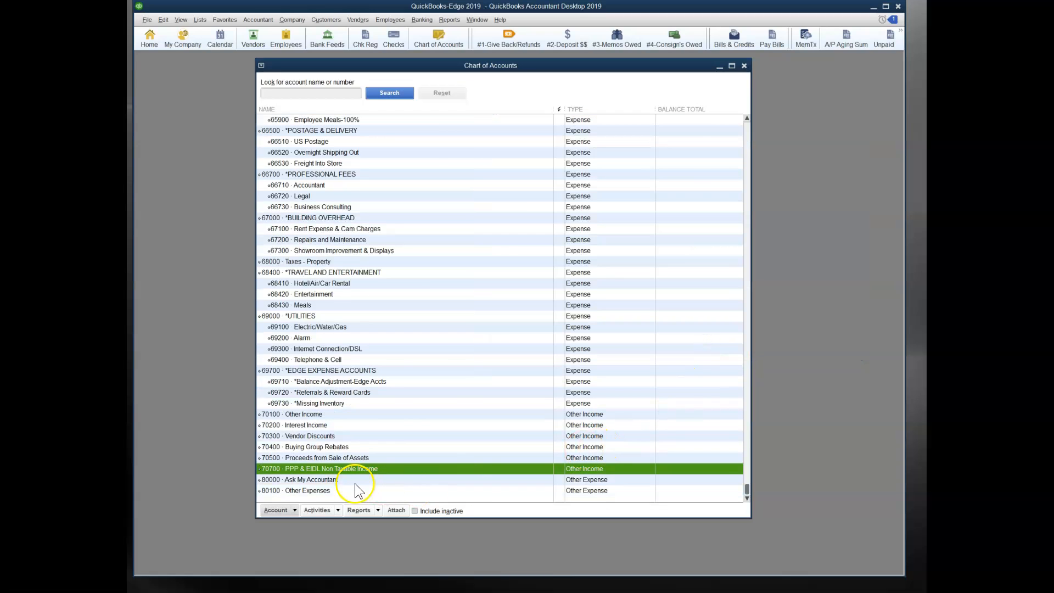
- Locate the PPP Loan account among the liabilities in the chart of accounts and select it
scroll(335, 469, up, 15)
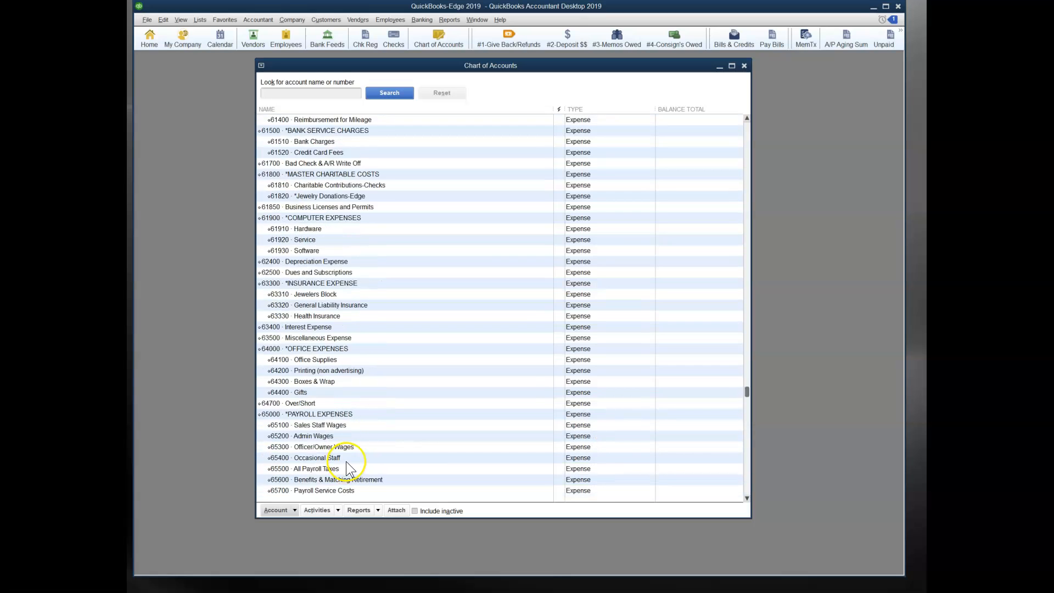
scroll(353, 458, up, 12)
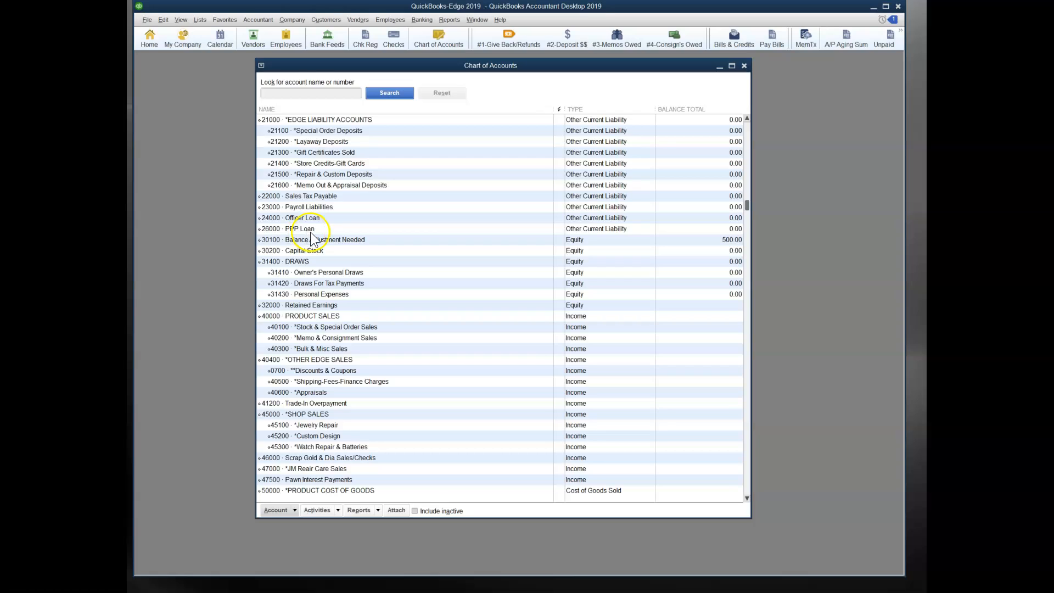
click(310, 229)
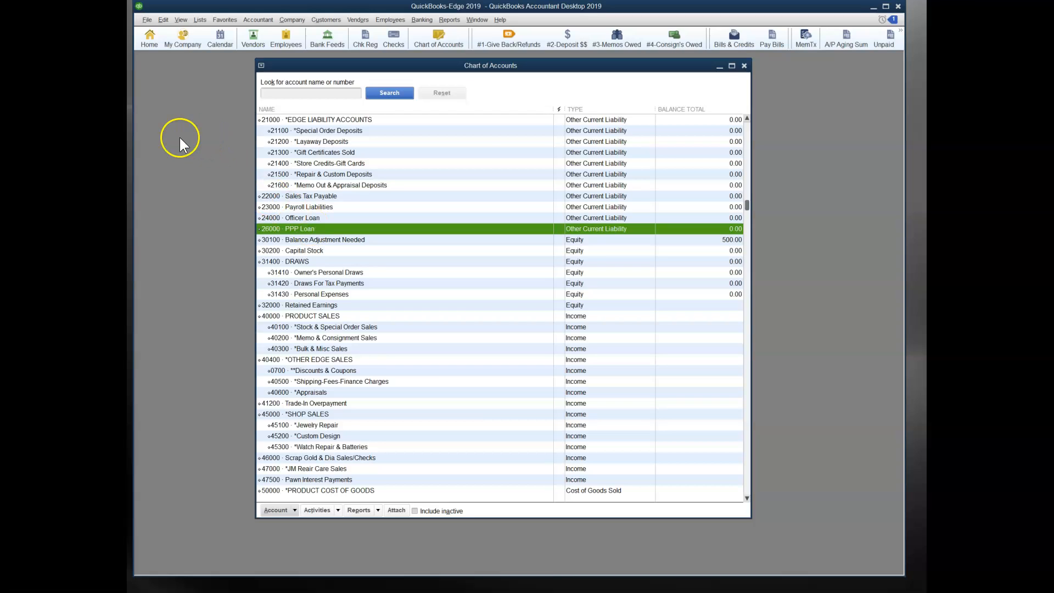
- Enable class tracking for transactions in the company accounting preferences, turn off the prompt to assign classes, and save
click(164, 21)
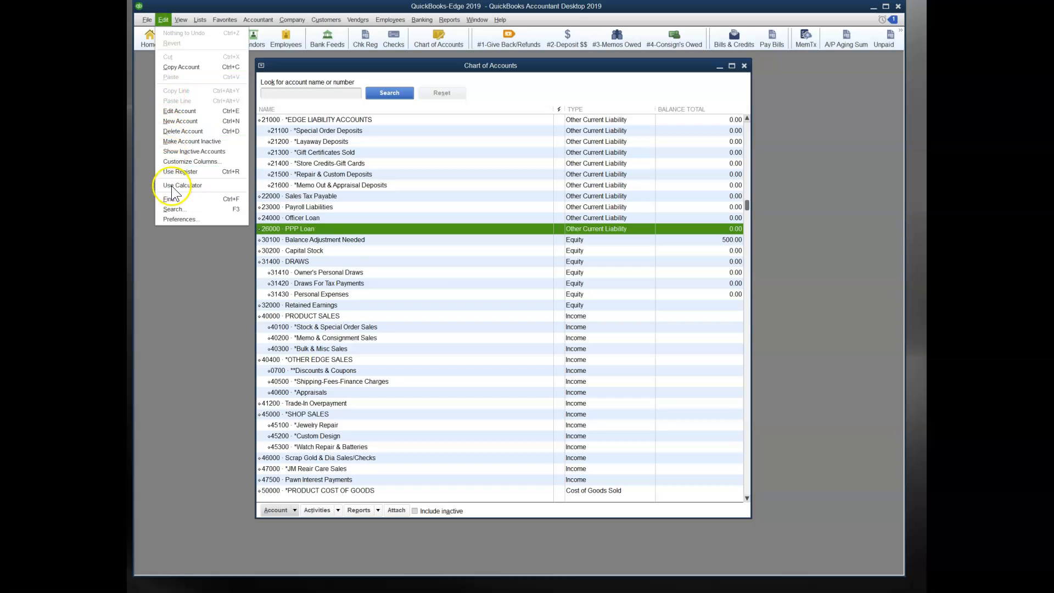
click(176, 219)
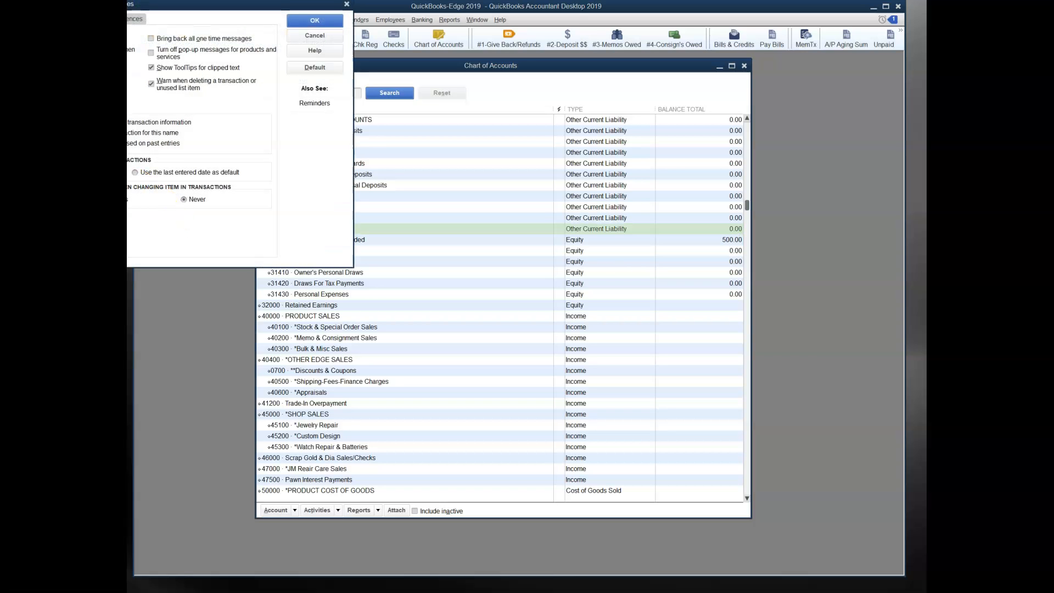
drag(190, 8, 563, 81)
click(291, 93)
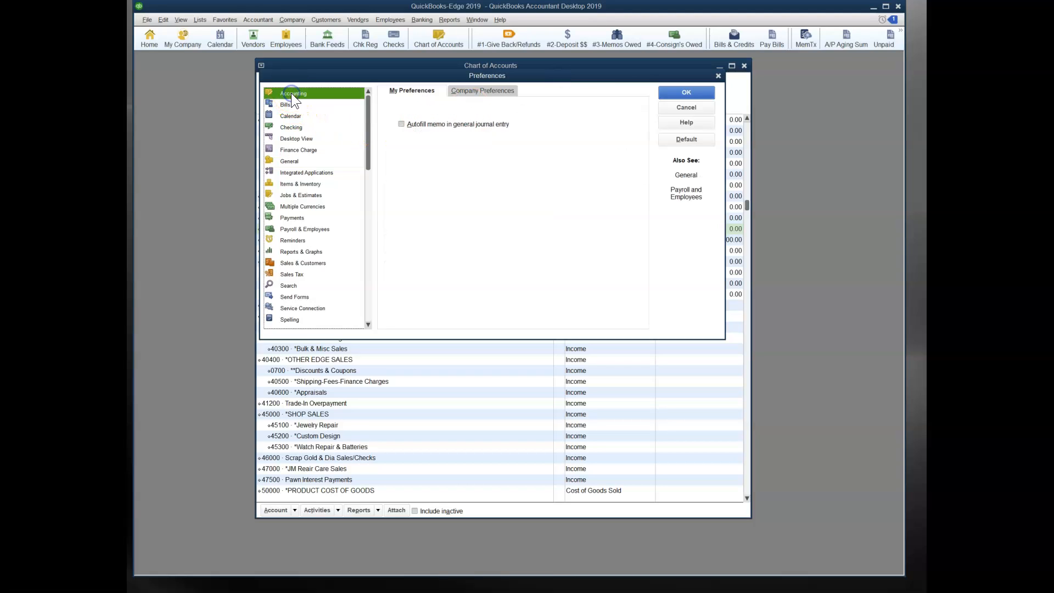
click(464, 92)
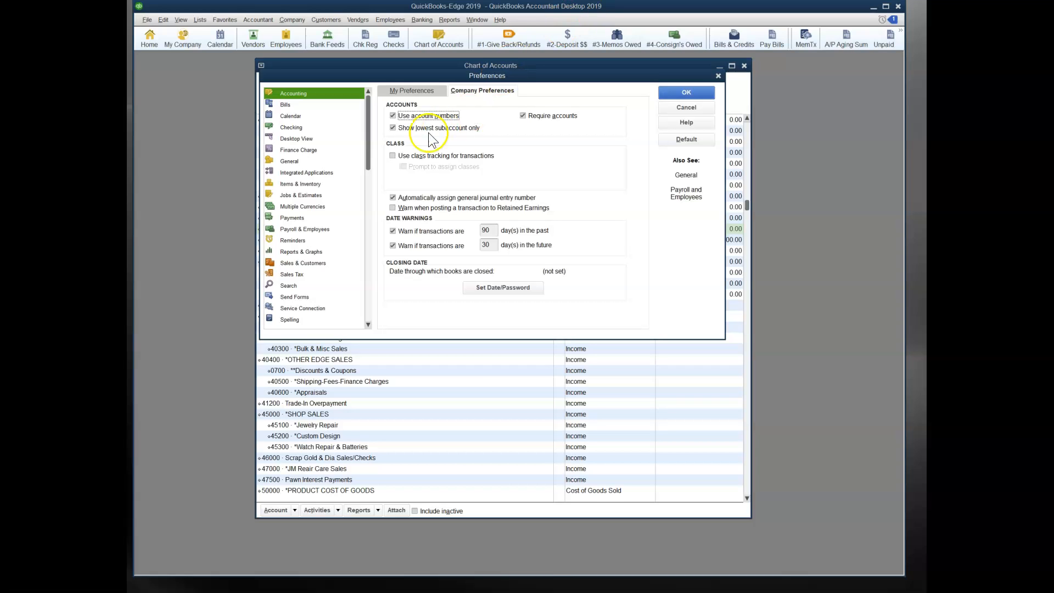
click(391, 156)
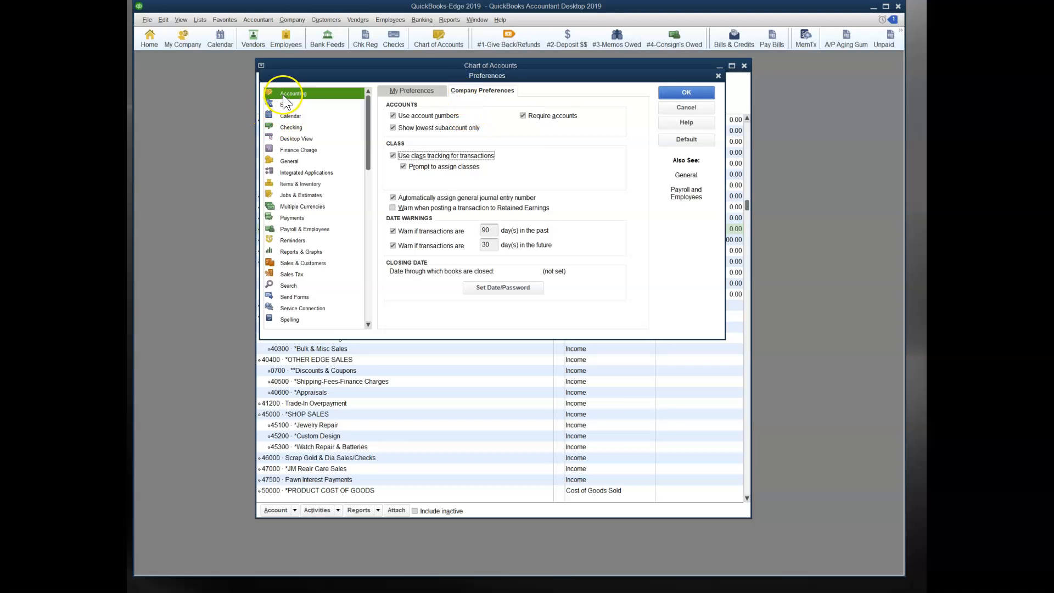
click(404, 167)
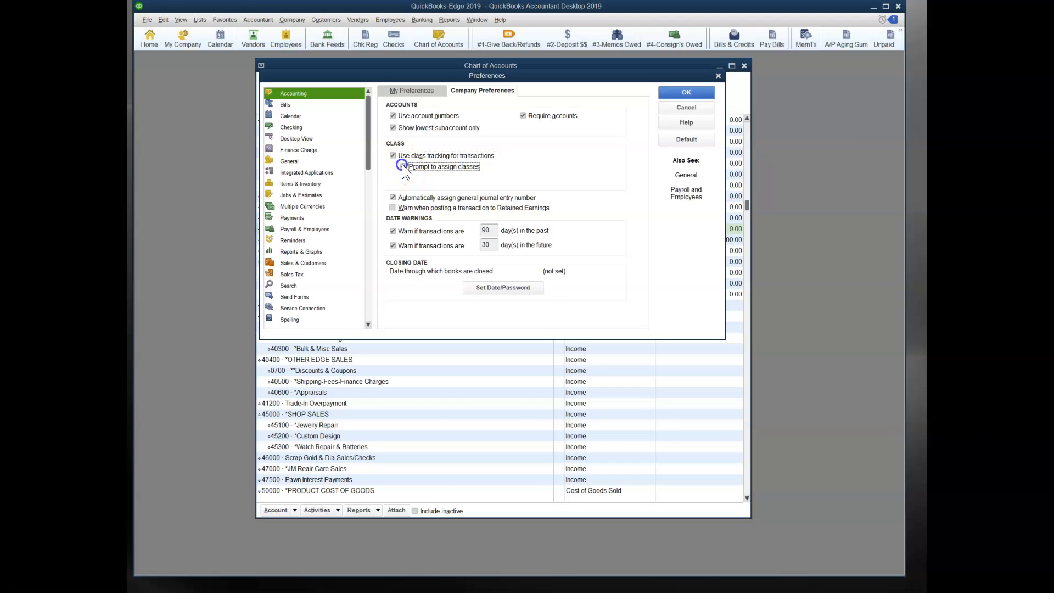
click(669, 97)
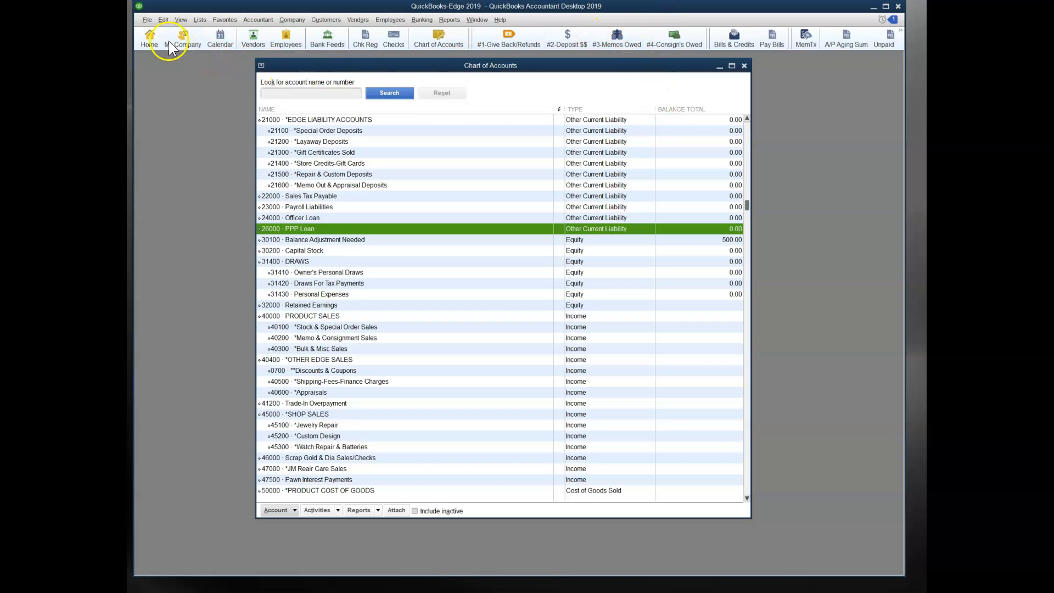
- Reopen the company accounting preferences to review the class tracking options and leave without saving
click(149, 20)
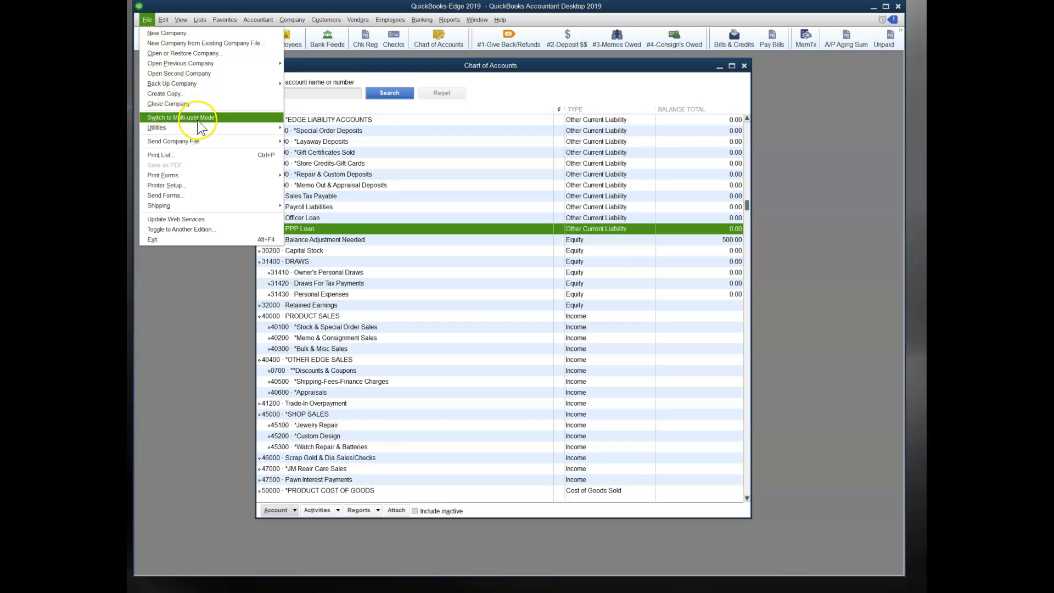
click(541, 66)
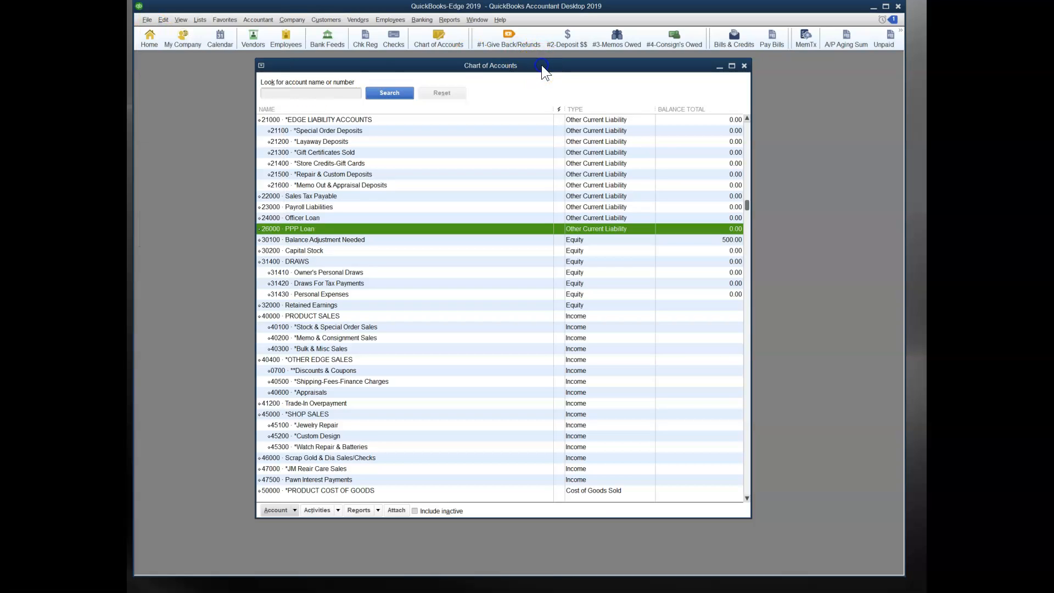
click(164, 20)
click(168, 219)
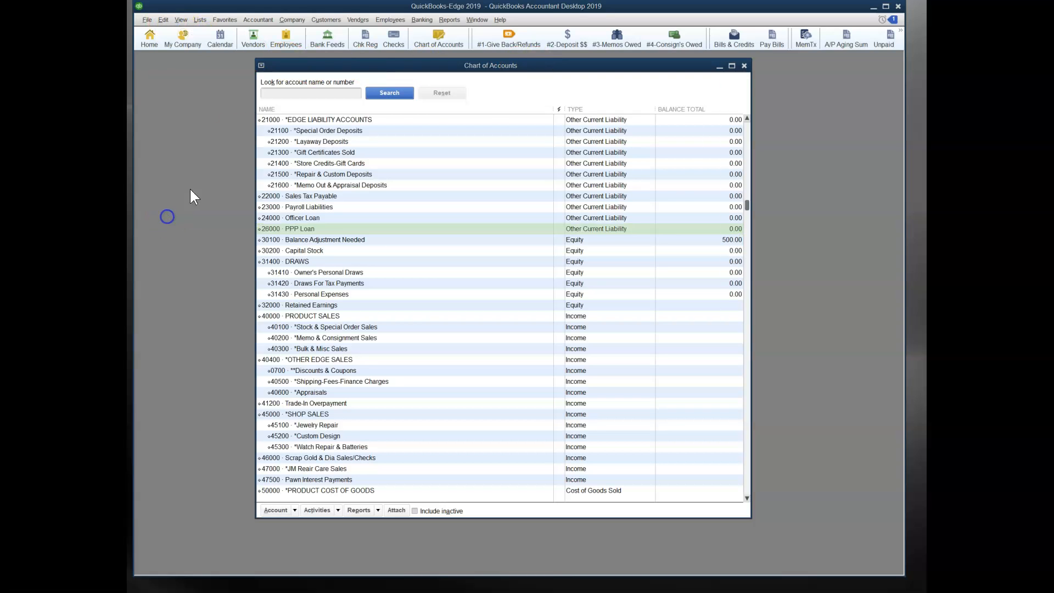
click(456, 86)
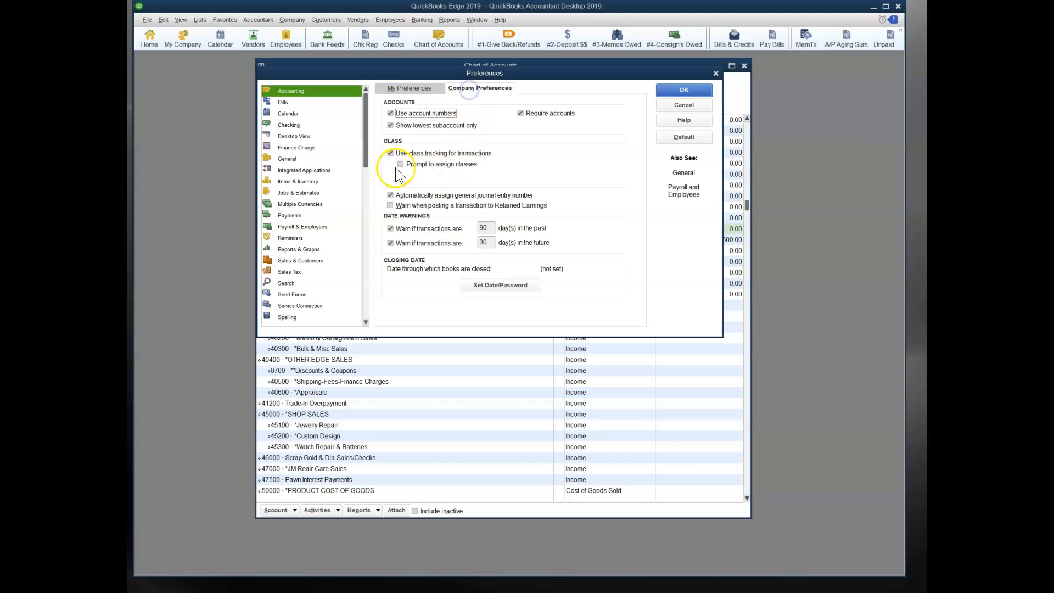
click(671, 110)
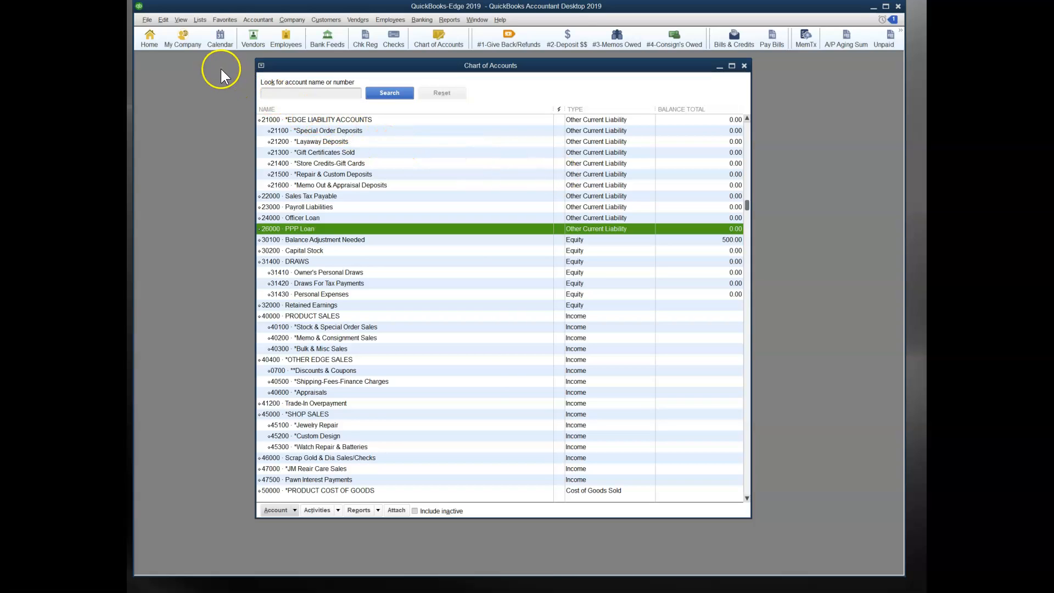
- Create a new class named PPL in the class list and close the list
click(200, 20)
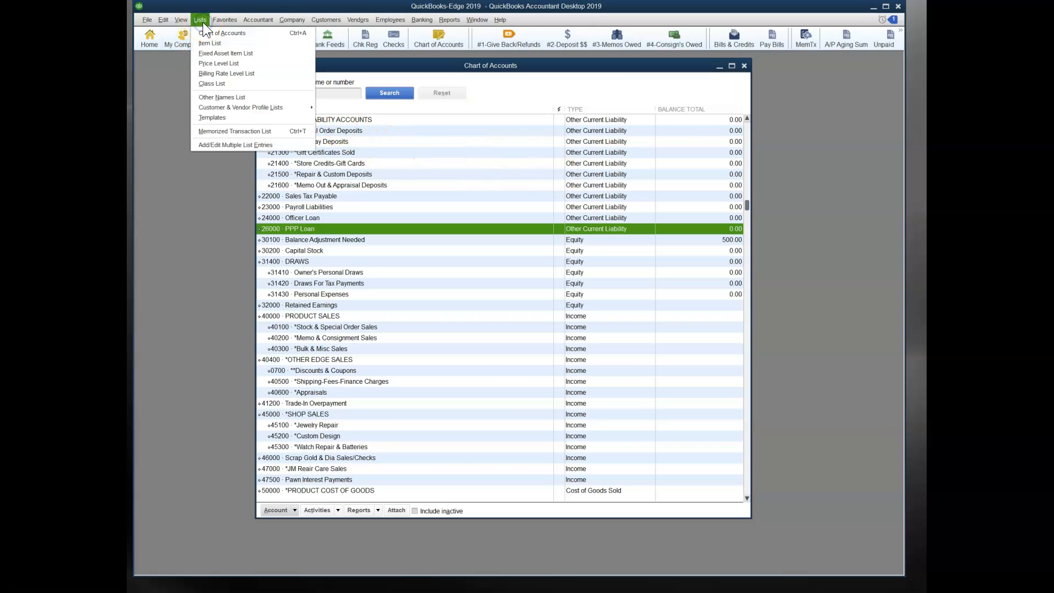
click(211, 83)
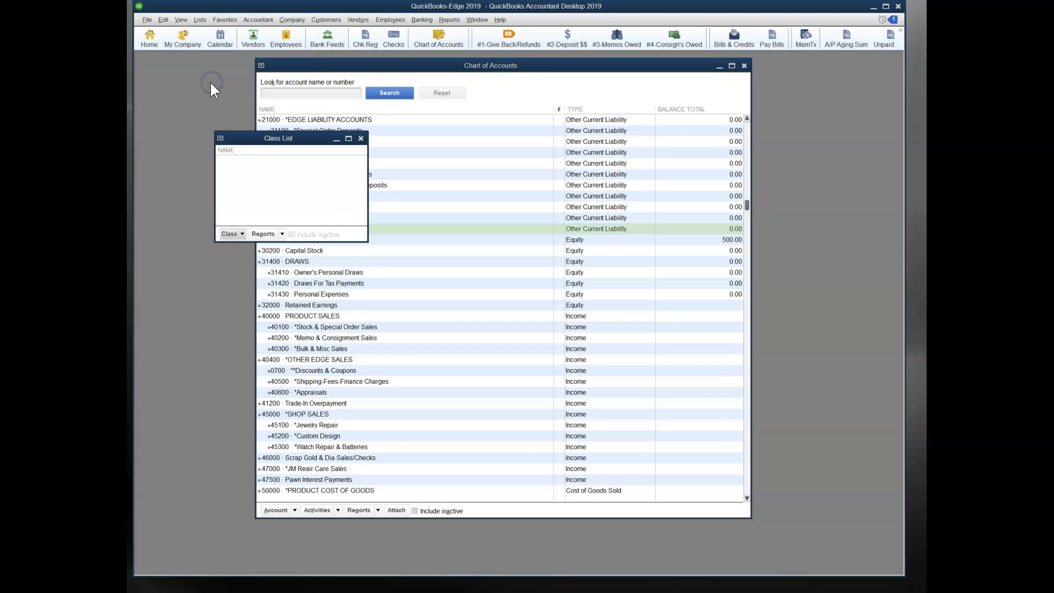
click(224, 235)
click(234, 246)
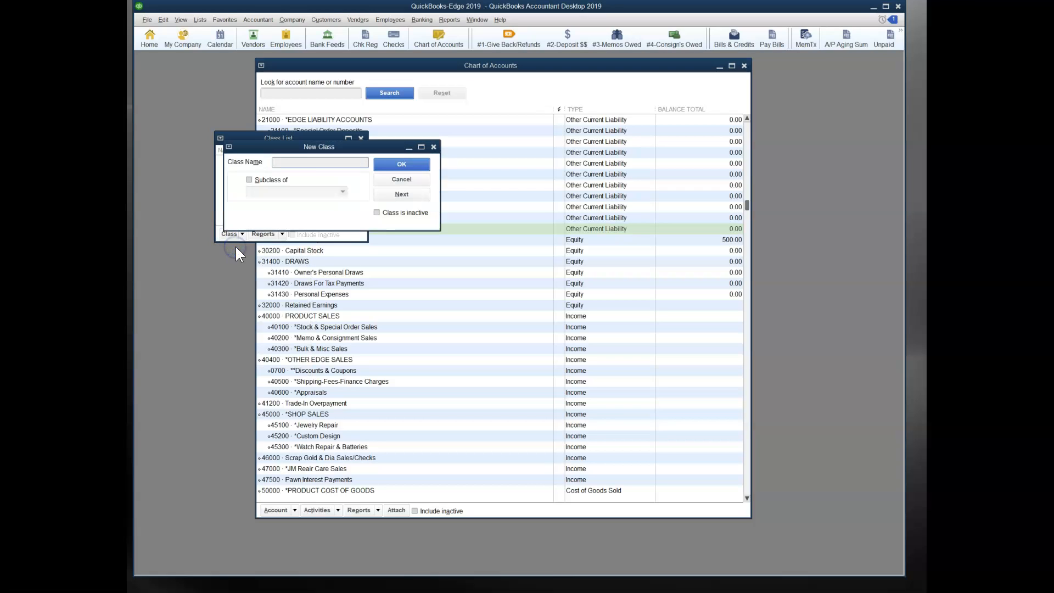
text(PPL)
click(396, 163)
click(360, 138)
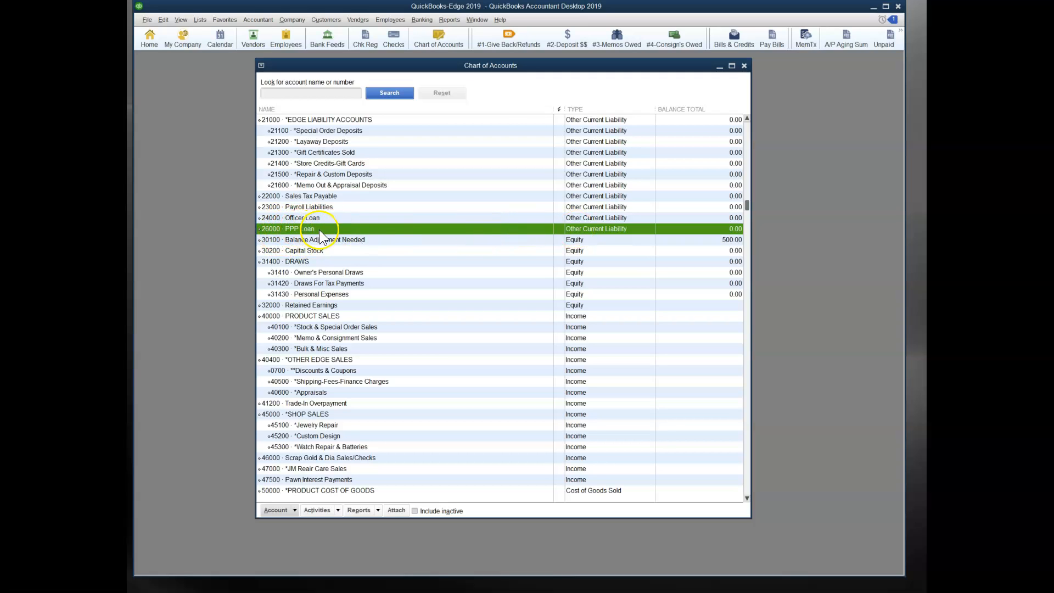
- Review the PPP & EIDL Non Taxable Income account in the chart of accounts and close the chart
scroll(569, 350, down, 4)
scroll(569, 350, down, 20)
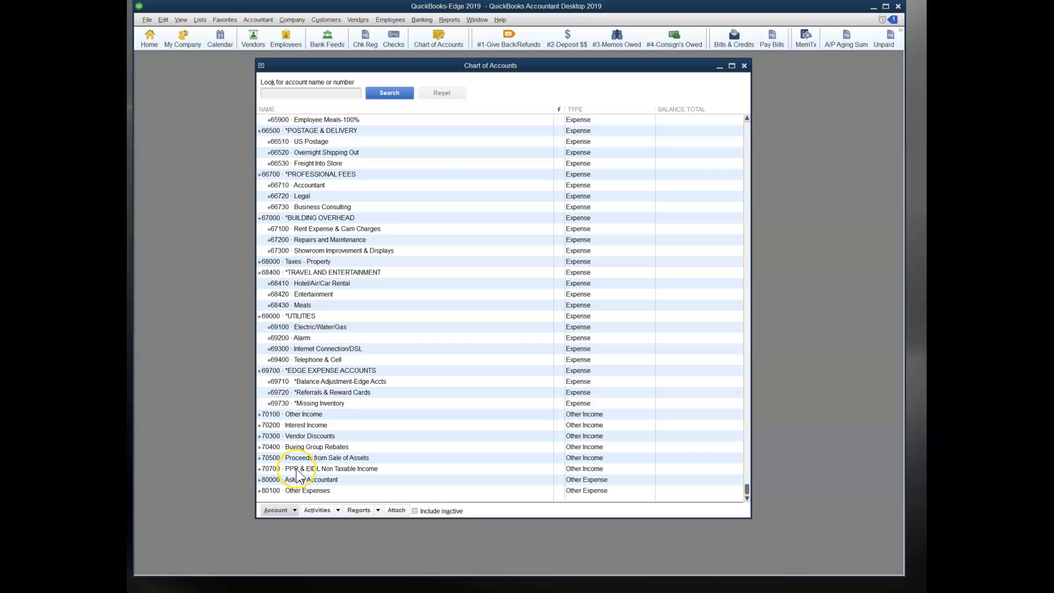
scroll(571, 247, up, 20)
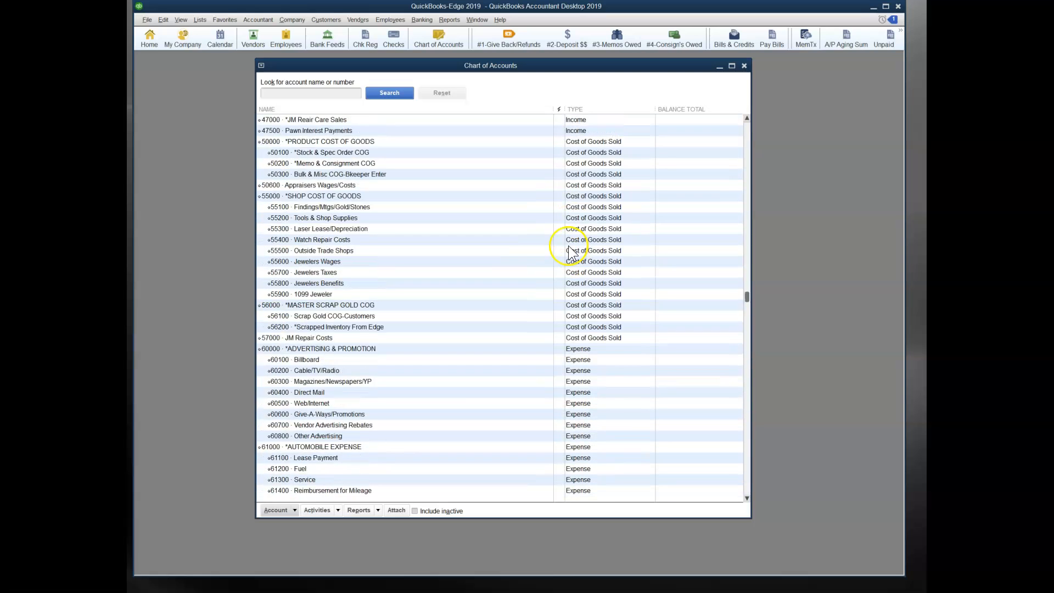
scroll(570, 254, up, 5)
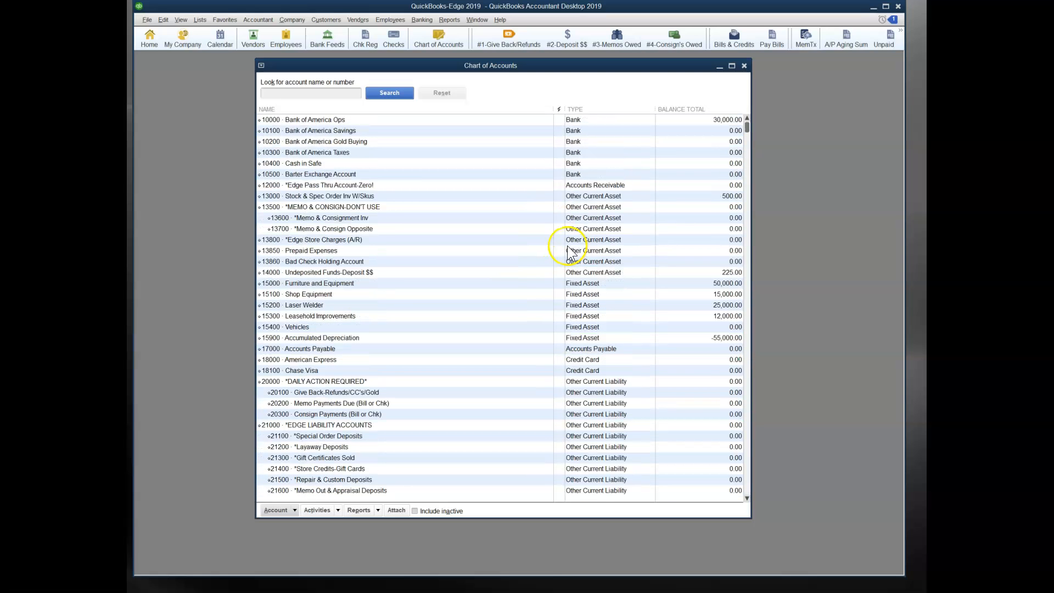
click(744, 66)
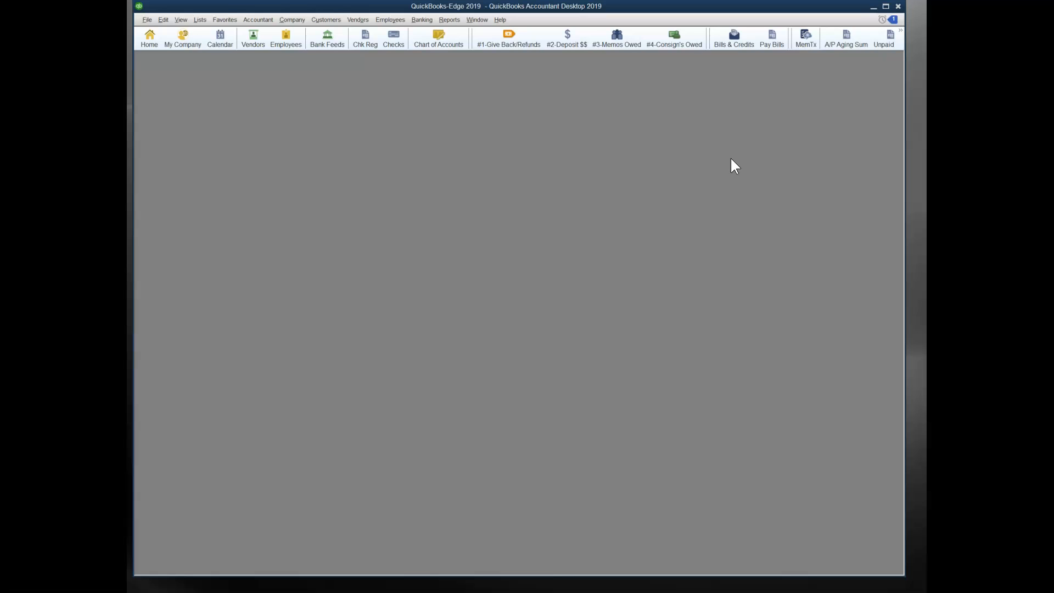
- Start a new bank deposit without including any pending payments, keeping 10000 Bank of America Ops as the deposit account
mouse_move(925, 203)
mouse_down()
mouse_move(706, 204)
mouse_move(926, 204)
mouse_up()
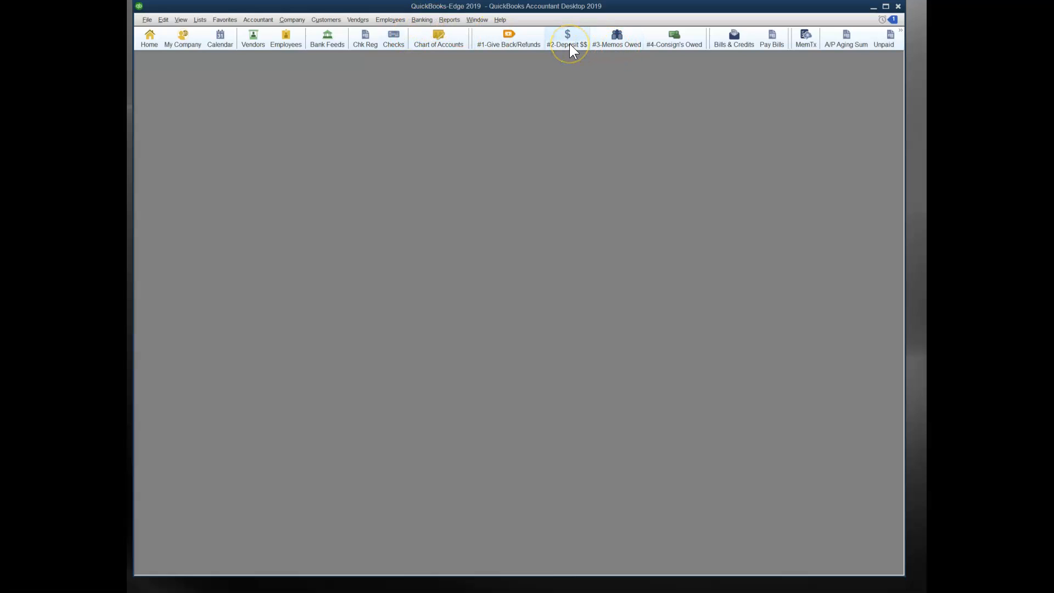
click(423, 22)
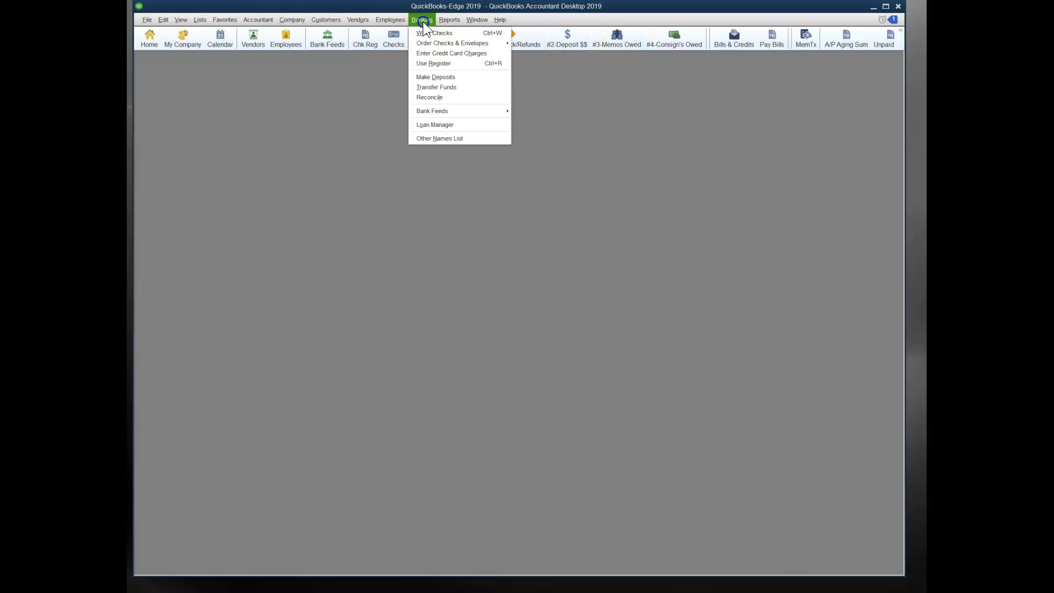
click(433, 78)
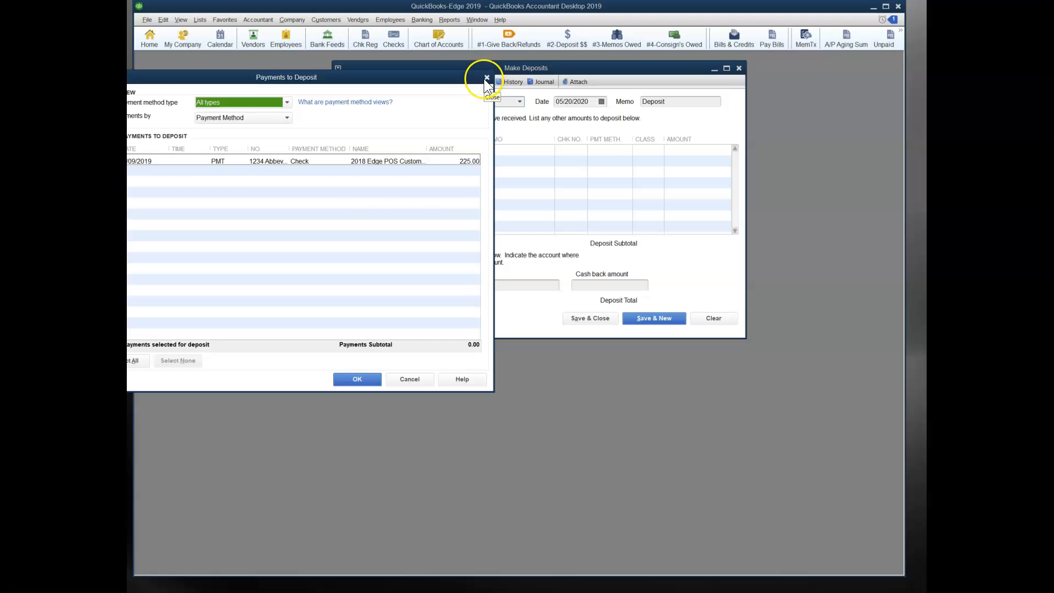
drag(372, 81, 573, 109)
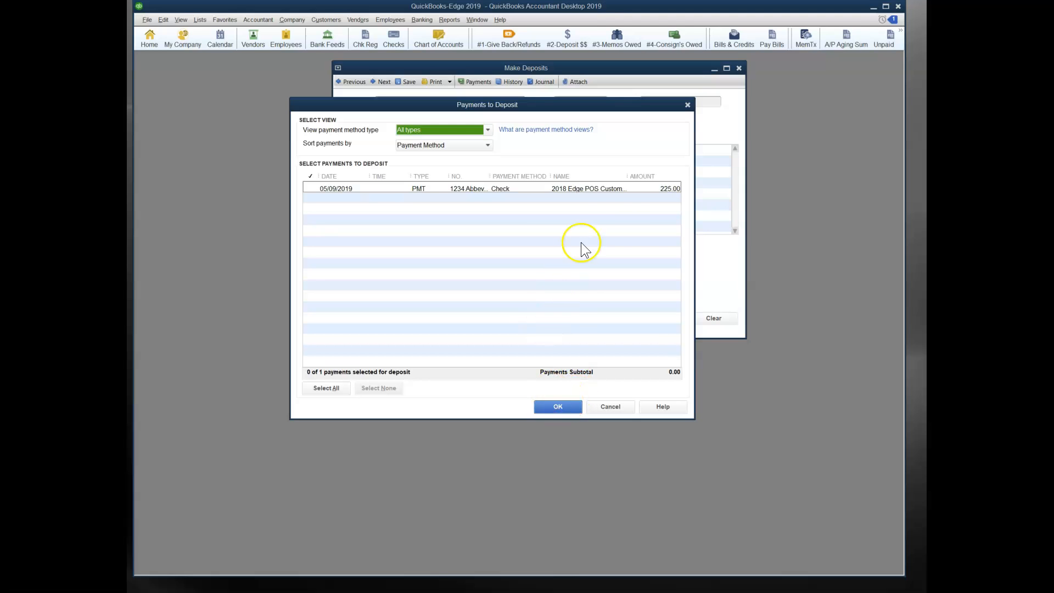
click(547, 410)
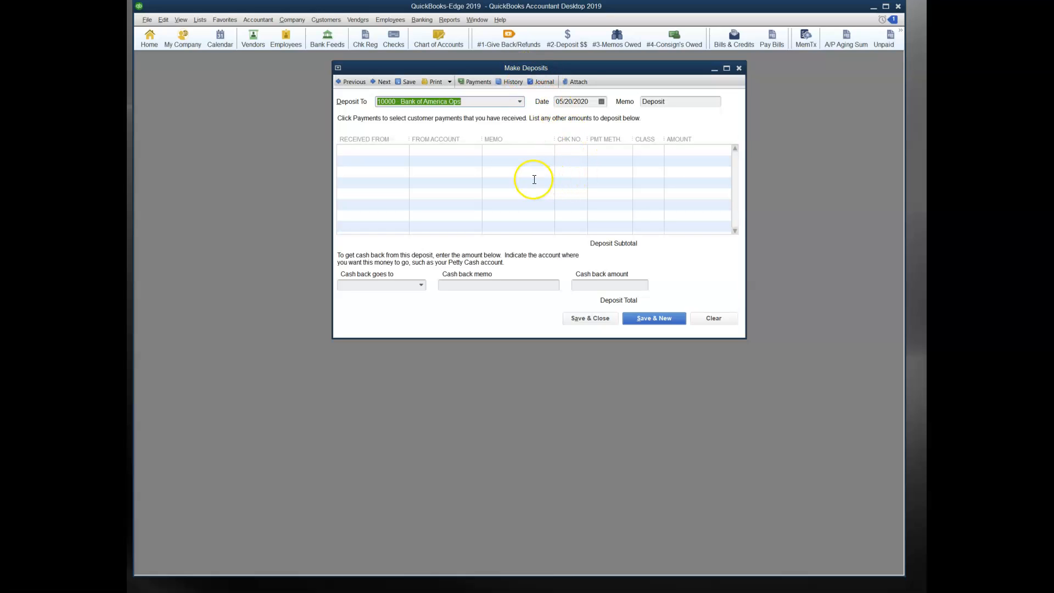
click(519, 101)
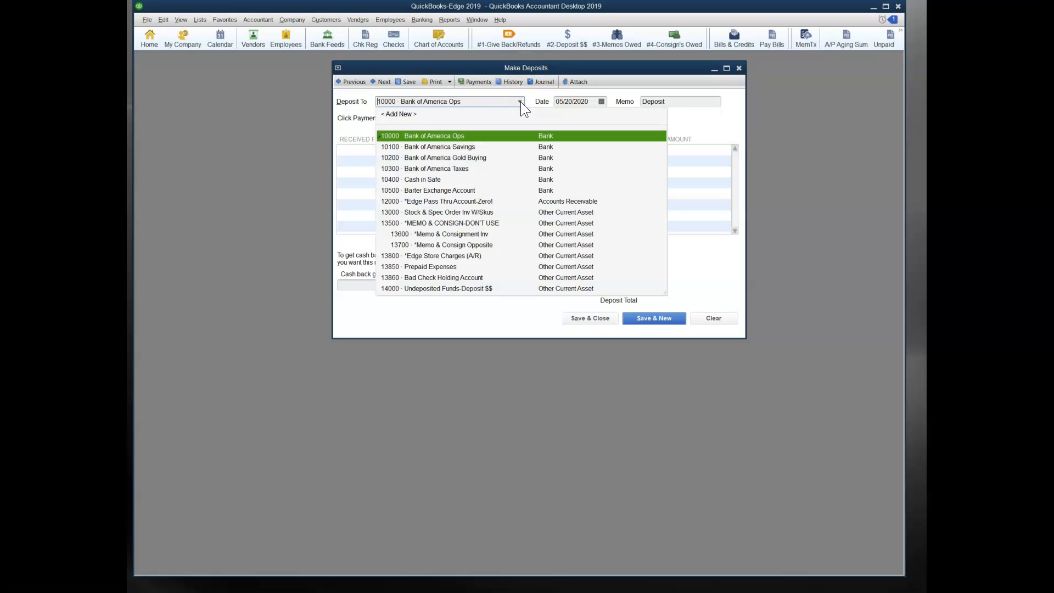
click(521, 101)
click(521, 101)
click(519, 102)
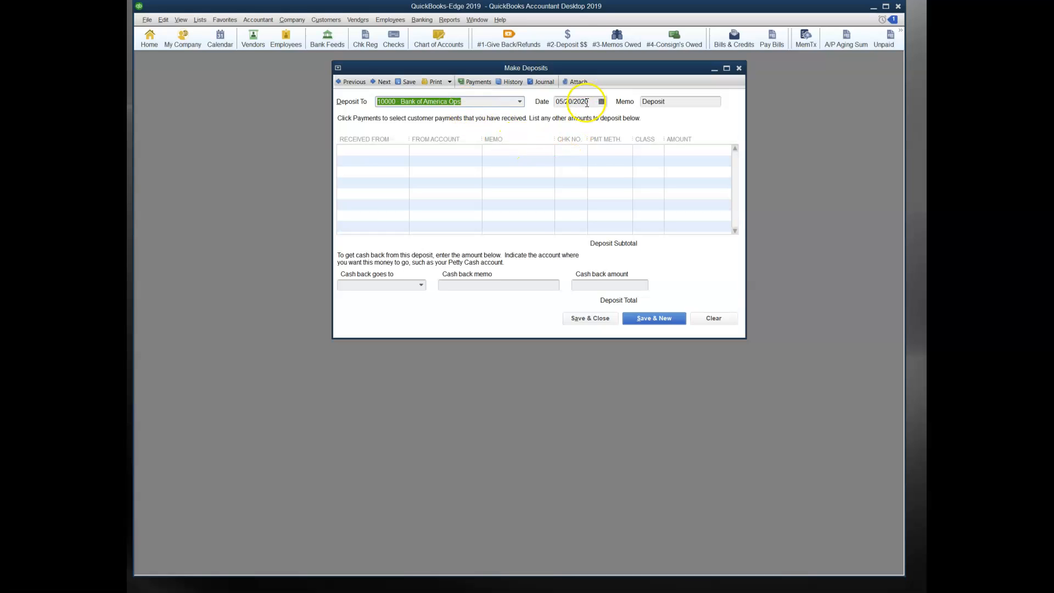
- Try Cash & checks and credit cards in turn as the deposit's memo
click(671, 102)
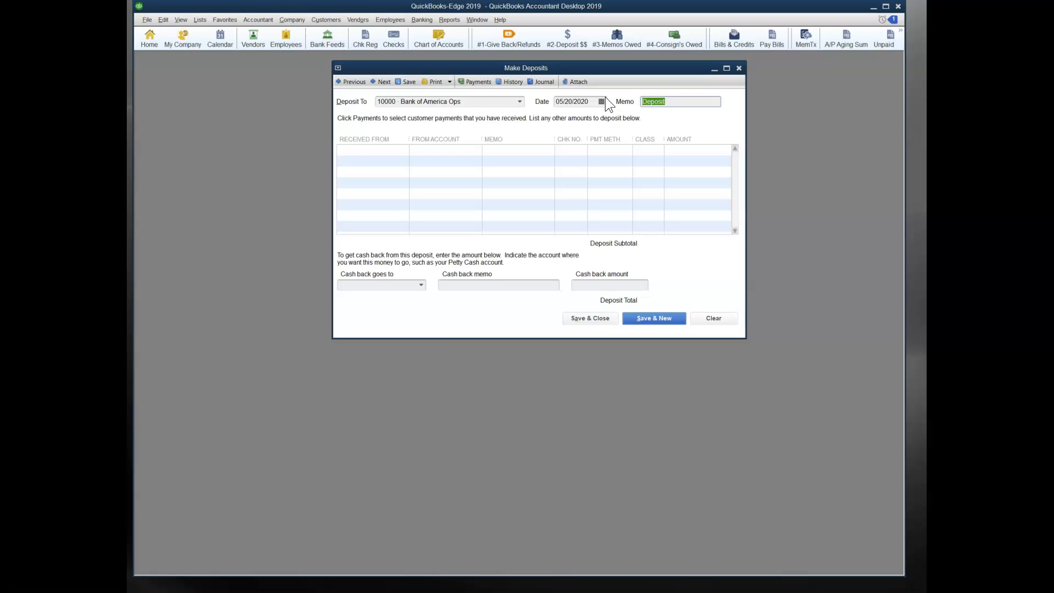
text(Cash & checks)
drag(699, 103, 590, 98)
text(credit cards)
- Replace the deposit's memo with ECH EIDL Money
drag(697, 99, 619, 104)
text(ECH)
text(EIDL Money)
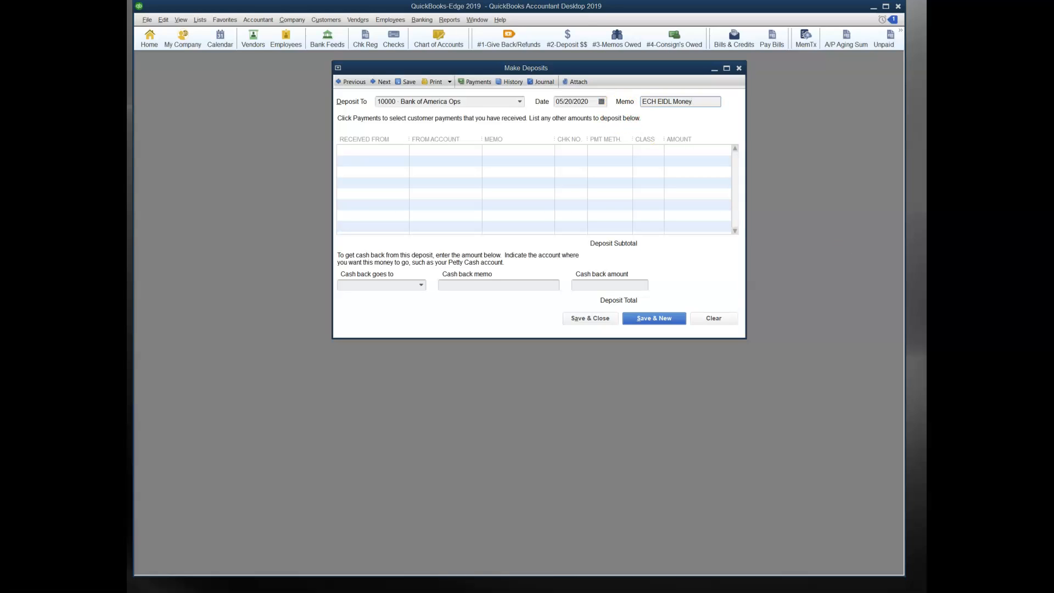
- Switch to the Word notes to check the assumed EIDL and PPP loan amounts, and return to the QuickBooks deposit
drag(925, 345, 269, 64)
click(289, 327)
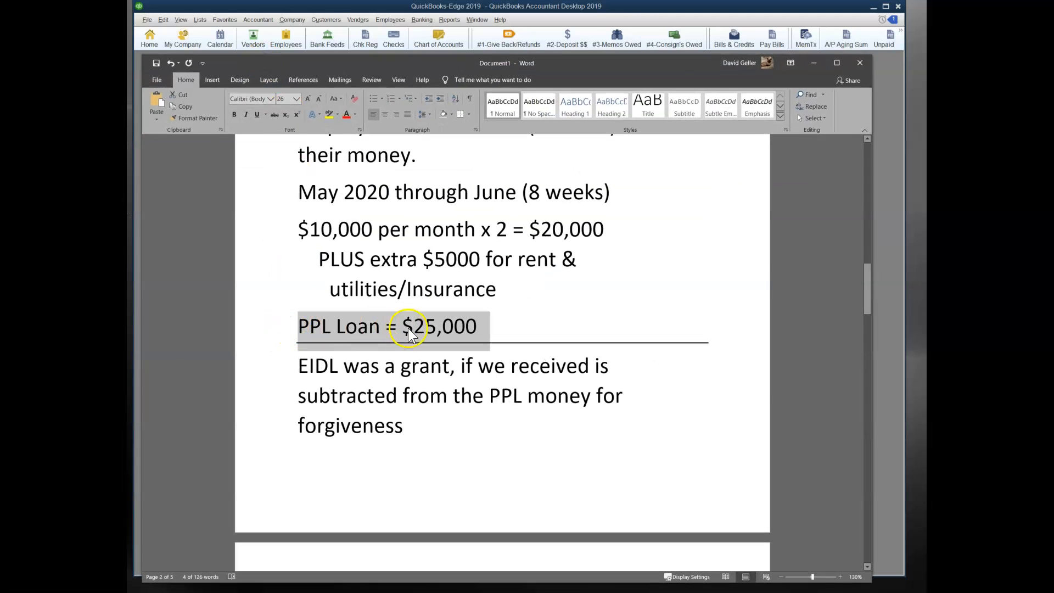
scroll(489, 428, up, 5)
scroll(483, 427, up, 8)
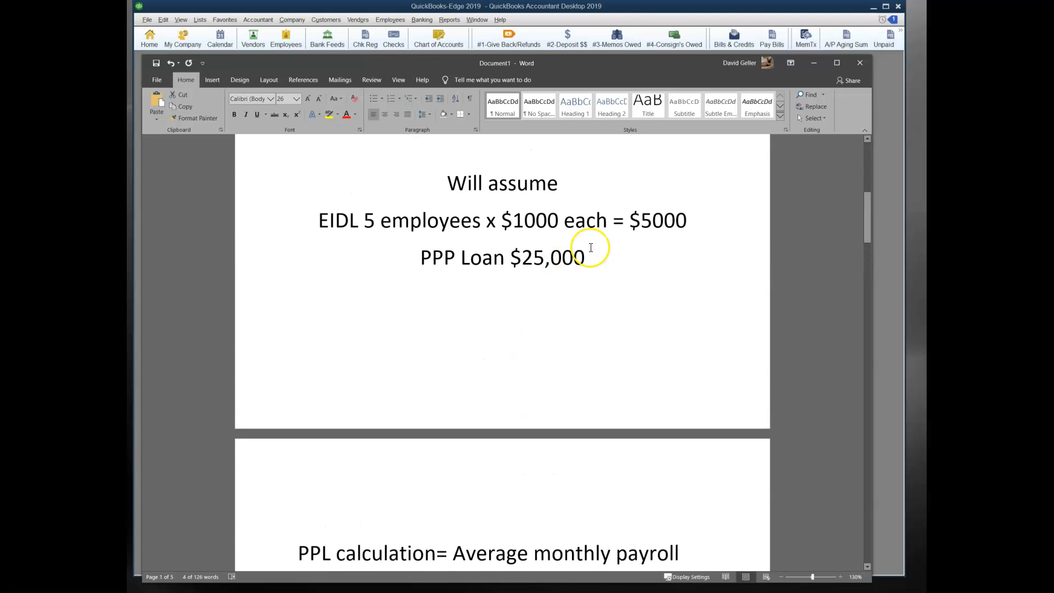
click(318, 54)
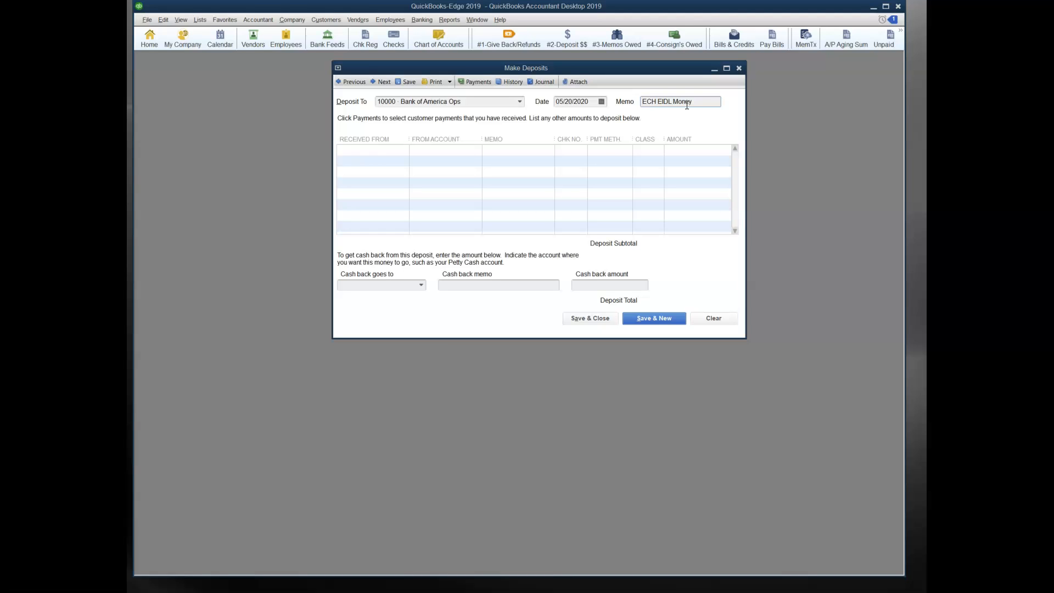
- Add a deposit line for 5,000 from the 70700 PPP & EIDL Non Taxable Income account
click(433, 149)
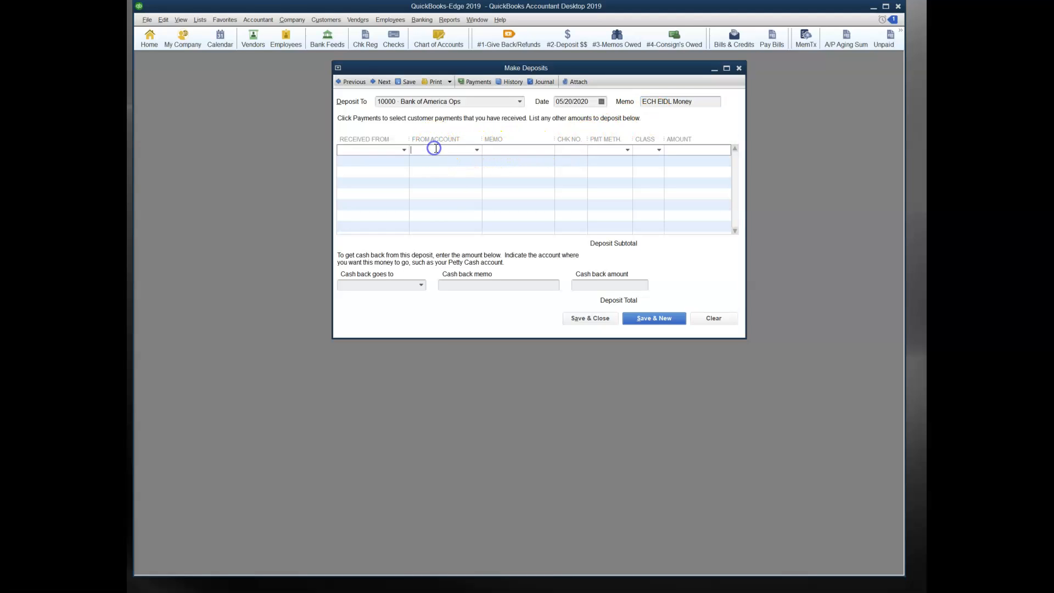
click(477, 150)
drag(696, 172, 691, 365)
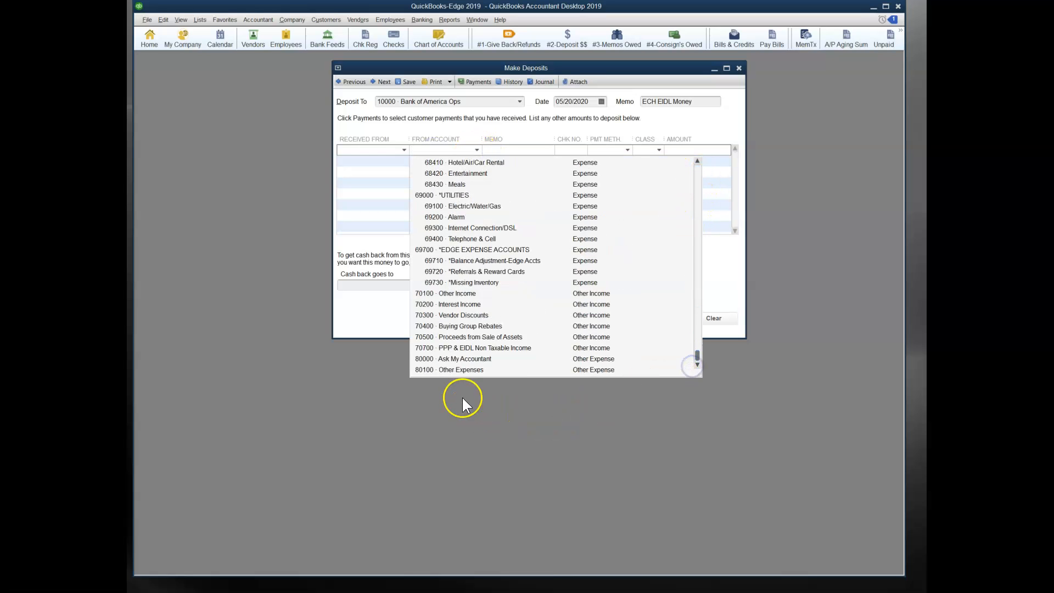
click(463, 348)
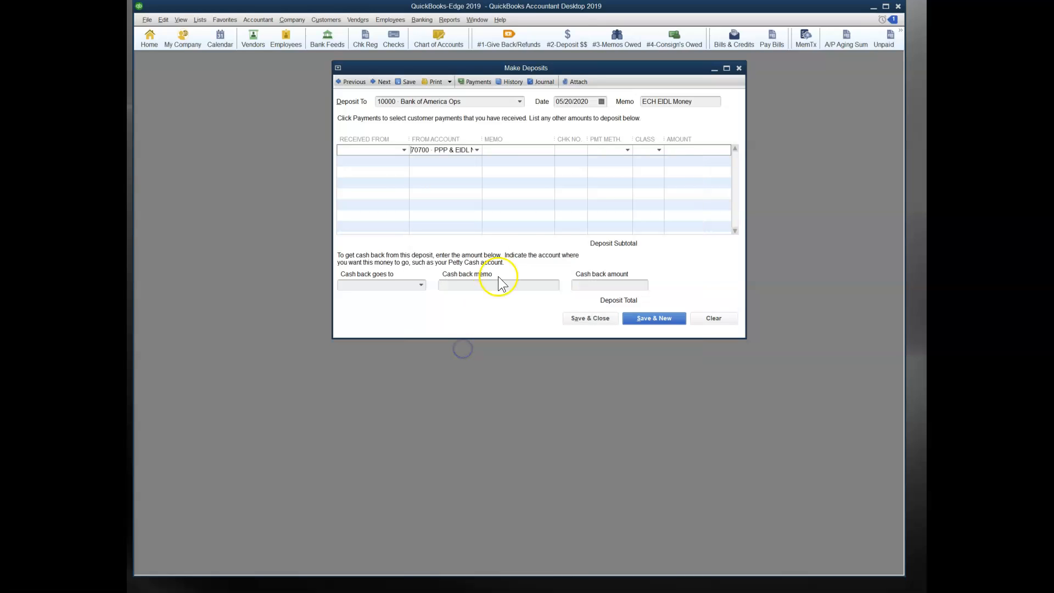
click(692, 155)
text(5,000)
key(Tab)
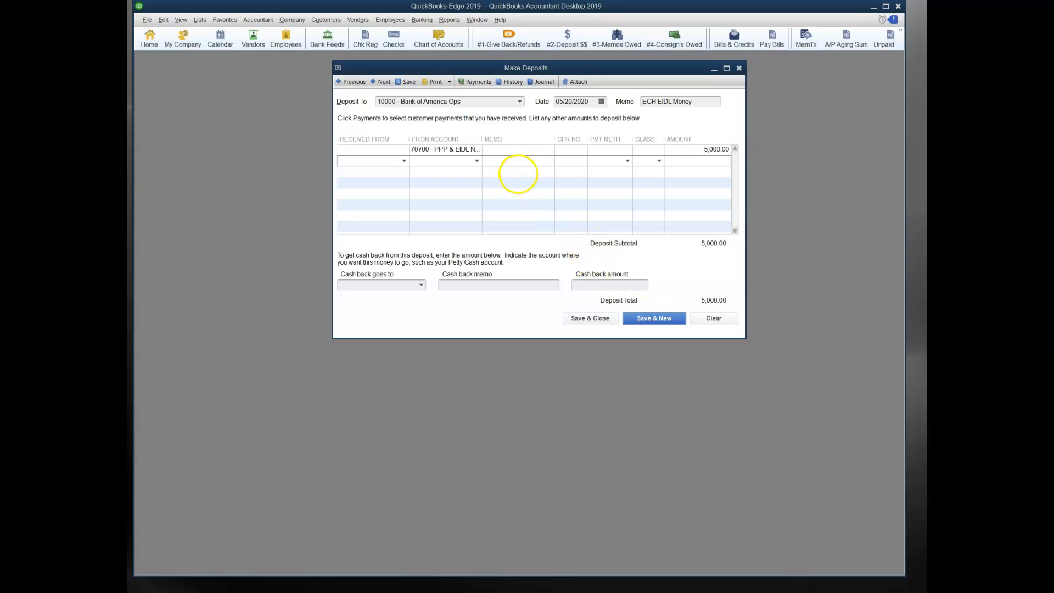
- Look over the payment methods without choosing one, and save and close the EIDL deposit
click(615, 151)
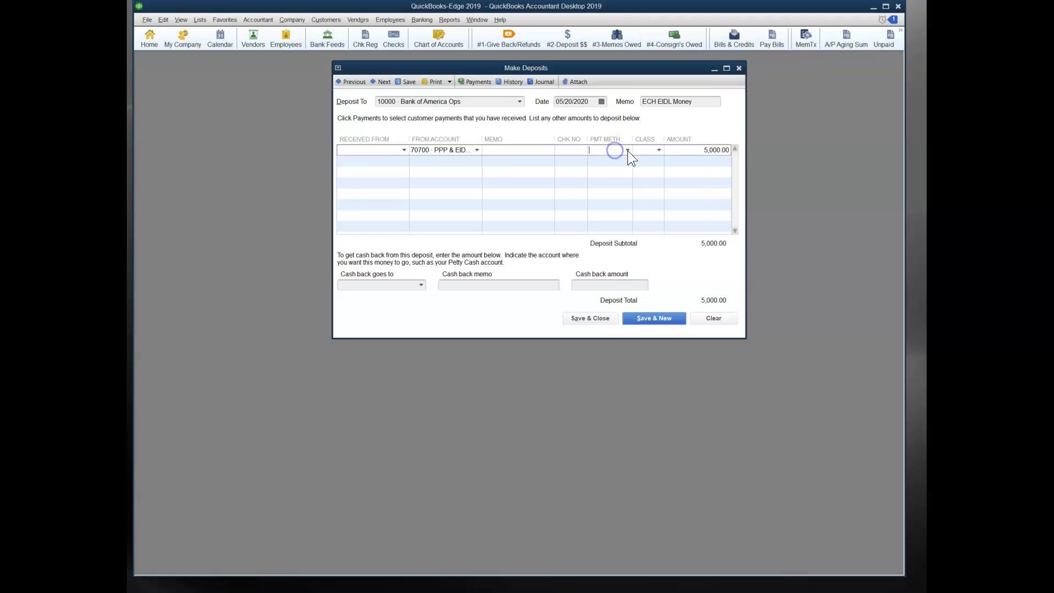
click(627, 150)
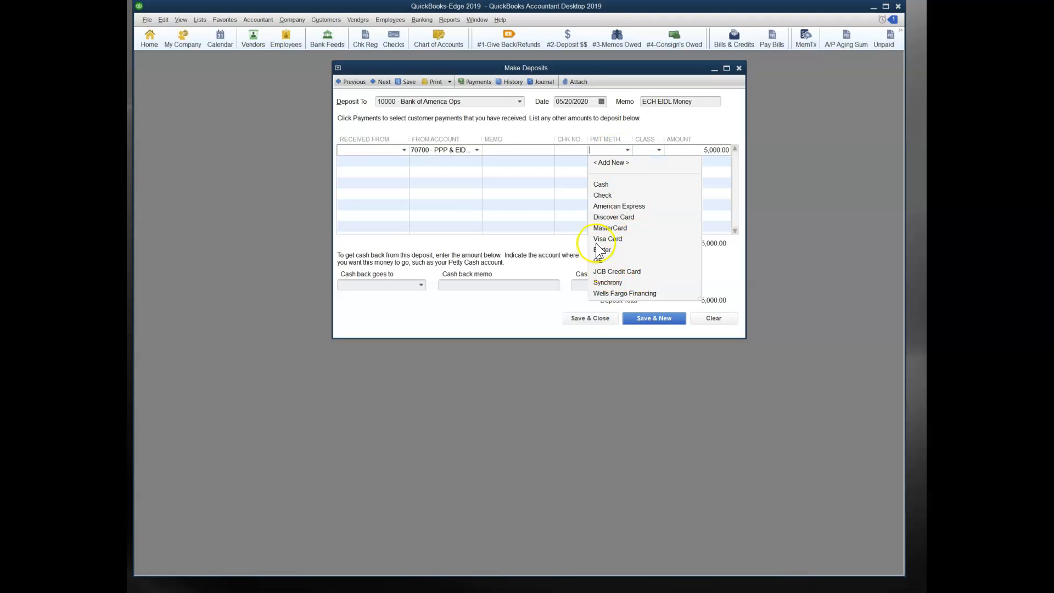
click(699, 127)
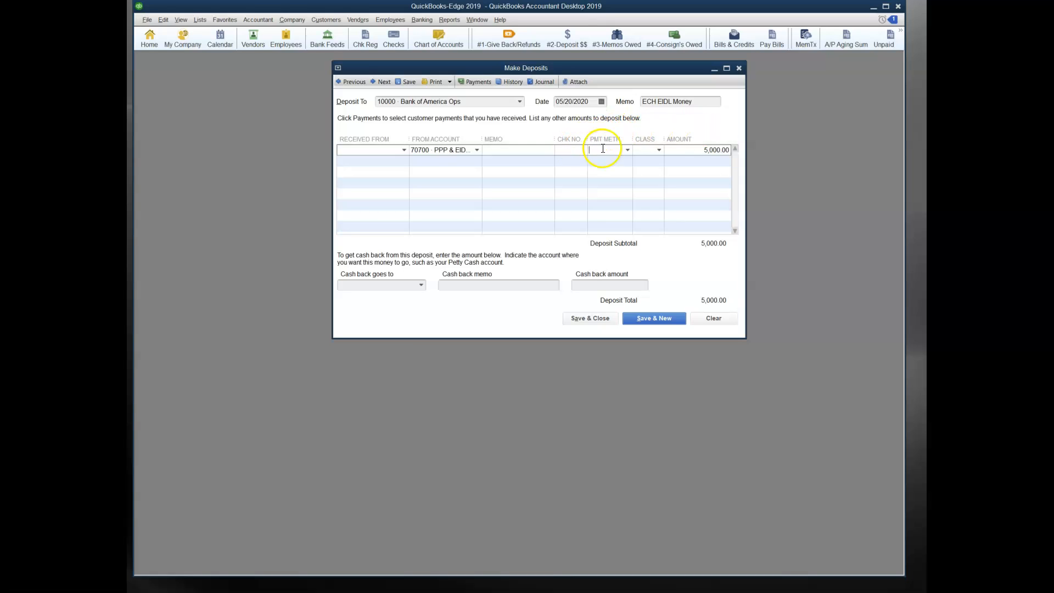
click(580, 318)
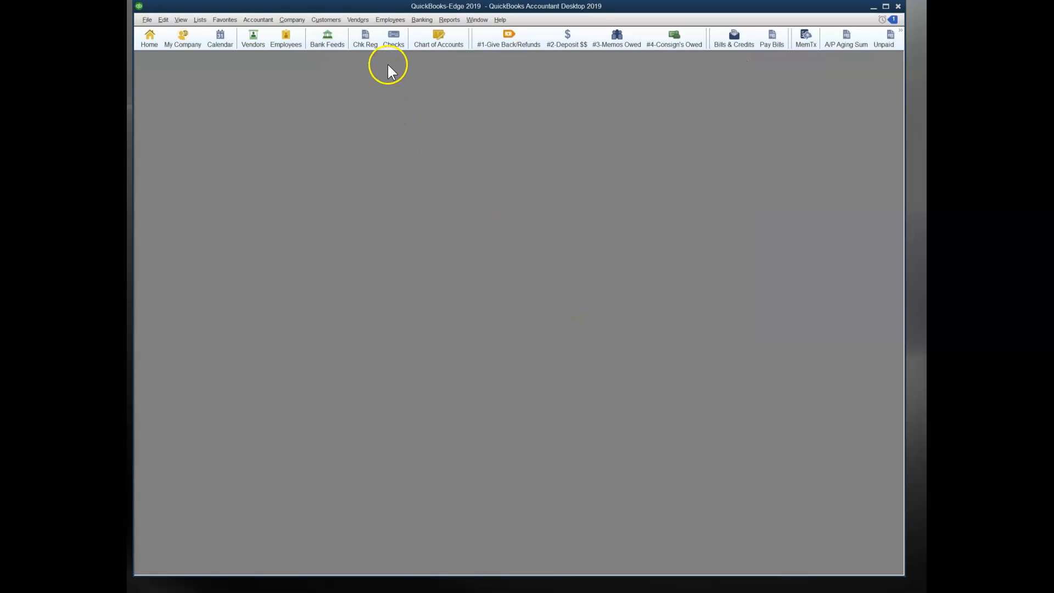
- Review the ECH EIDL Money deposit and its memo from the 10000 Bank of America Ops register, and close the register
click(364, 47)
click(494, 158)
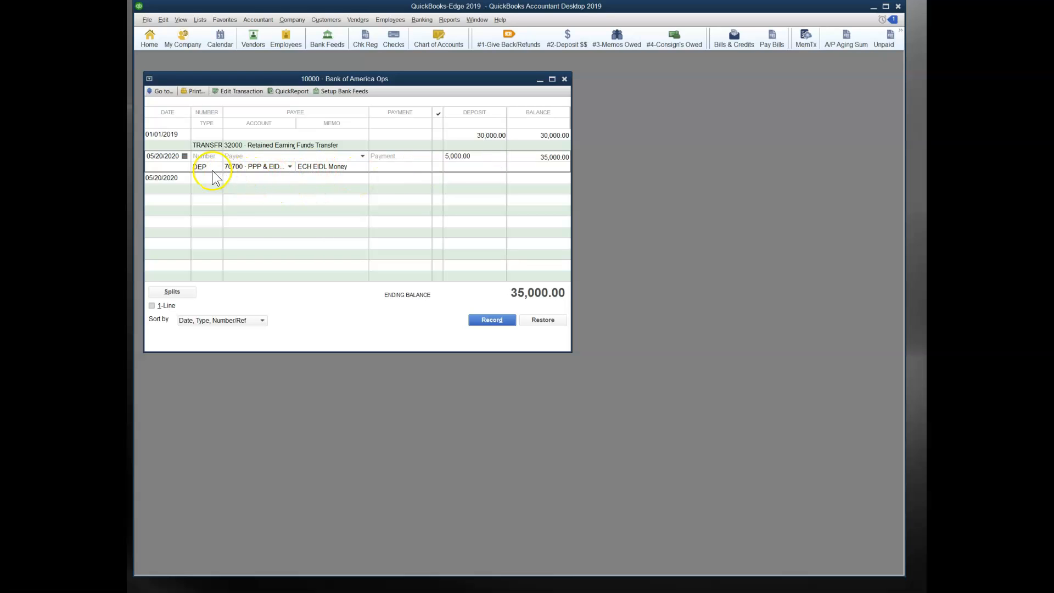
drag(353, 168, 275, 167)
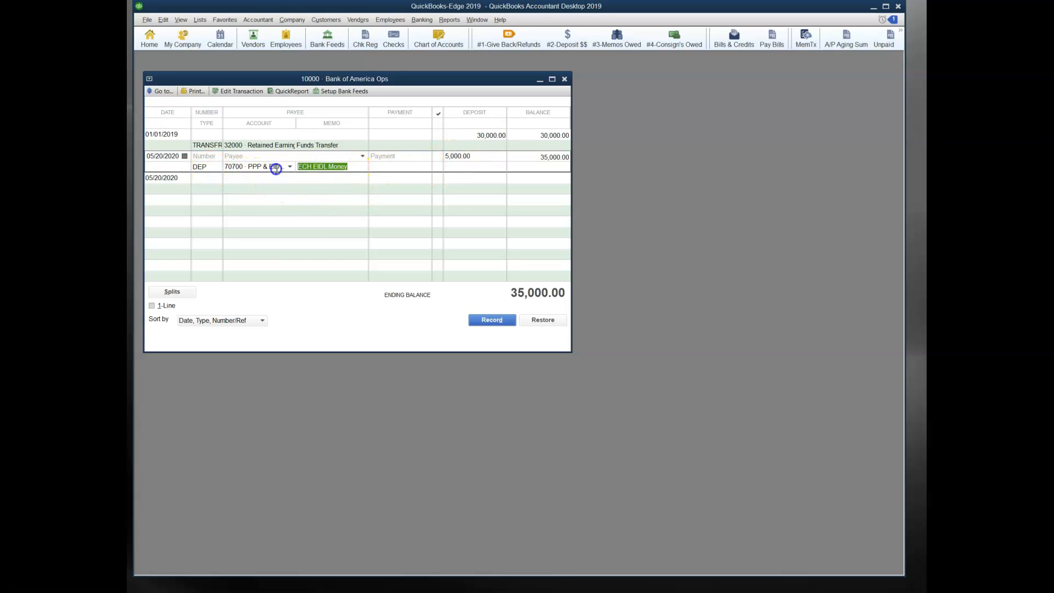
double_click(197, 166)
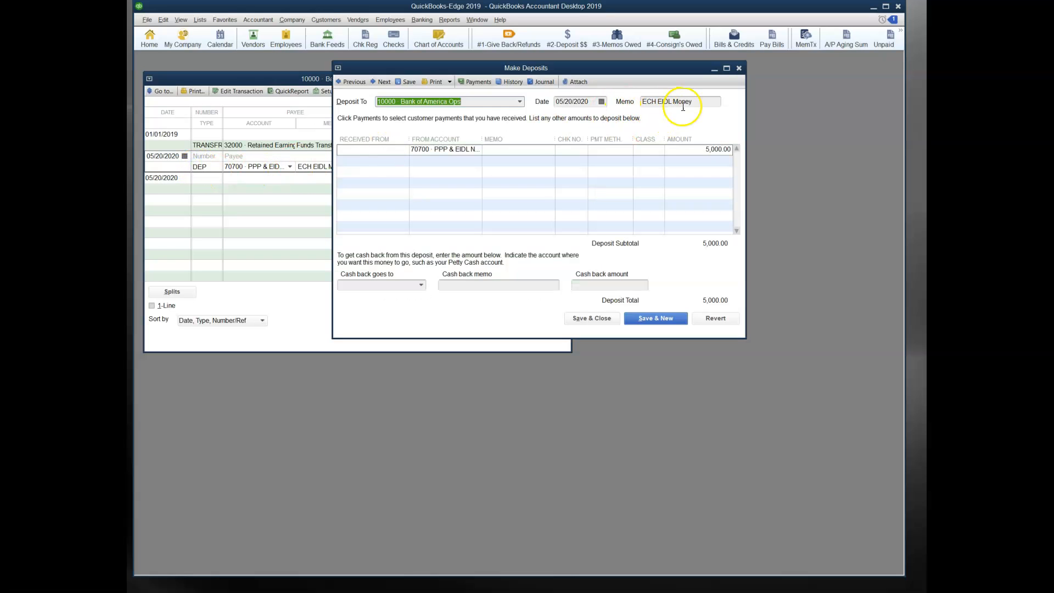
click(702, 102)
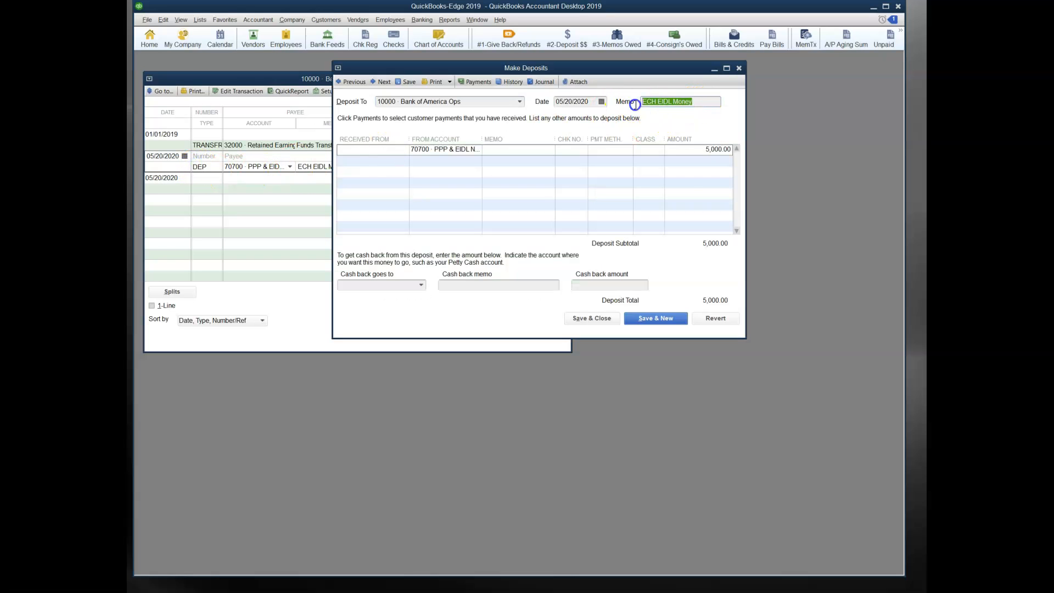
click(592, 319)
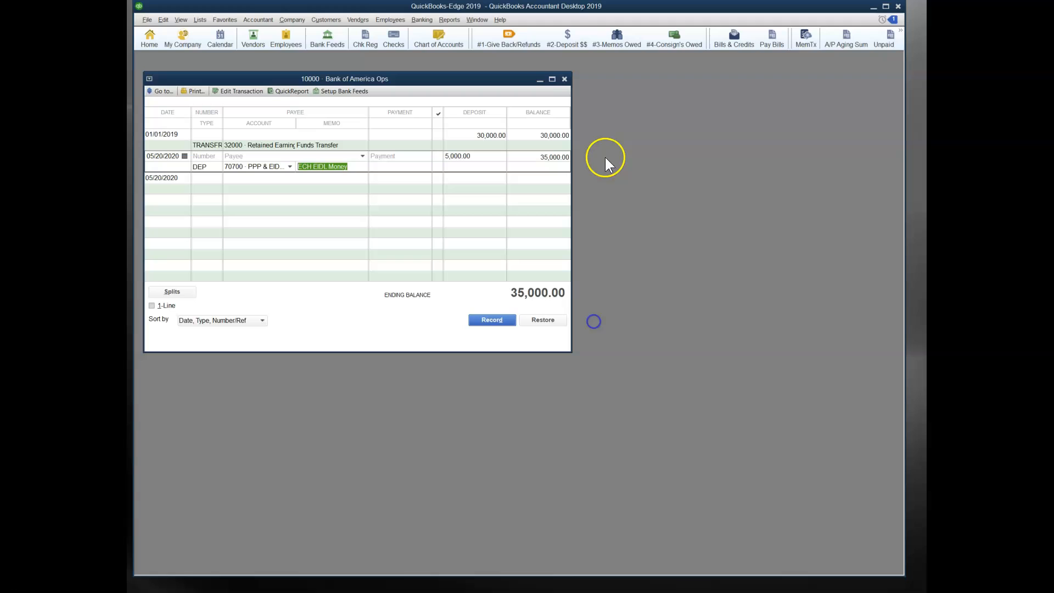
click(564, 79)
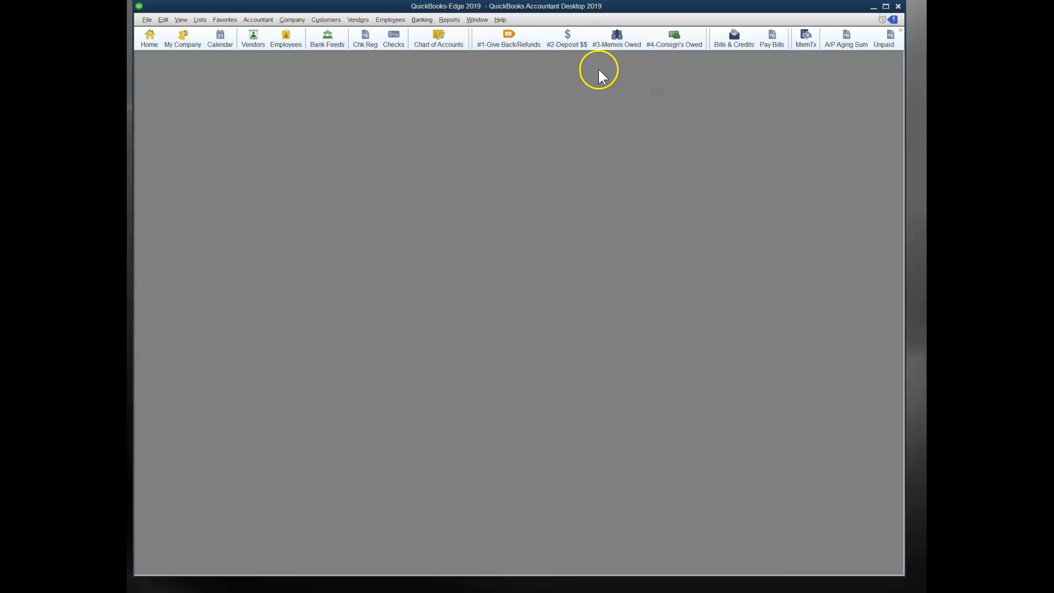
- Open the memorized P&L report to check the EIDL income and close it
click(899, 40)
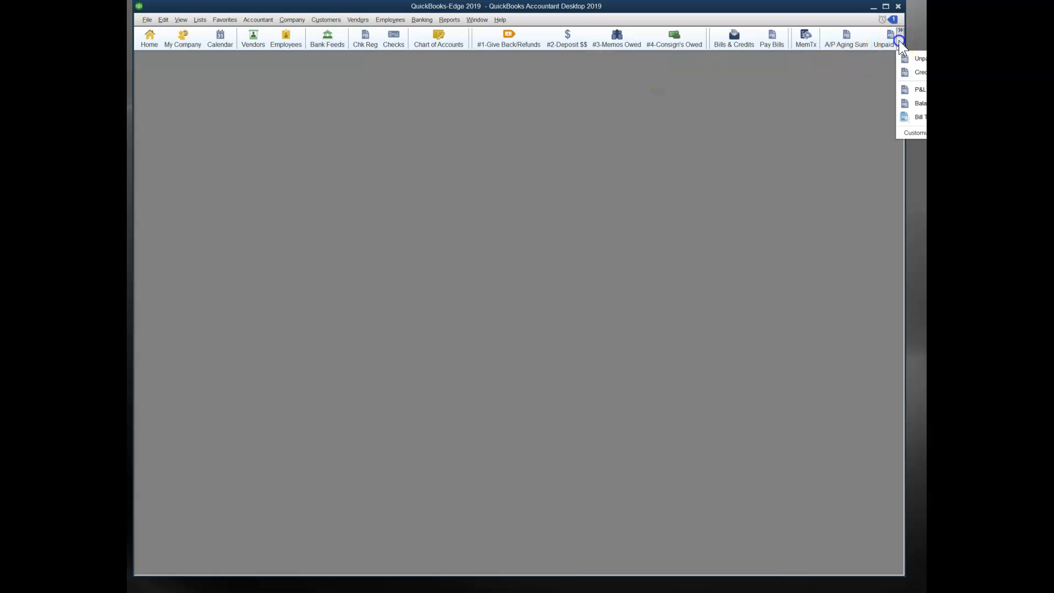
click(915, 90)
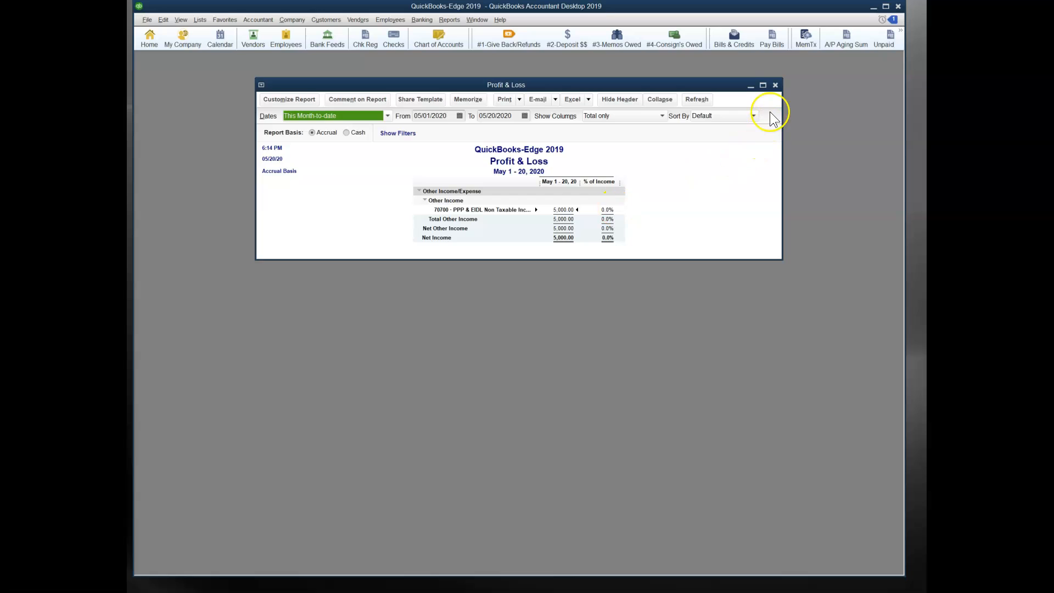
click(776, 85)
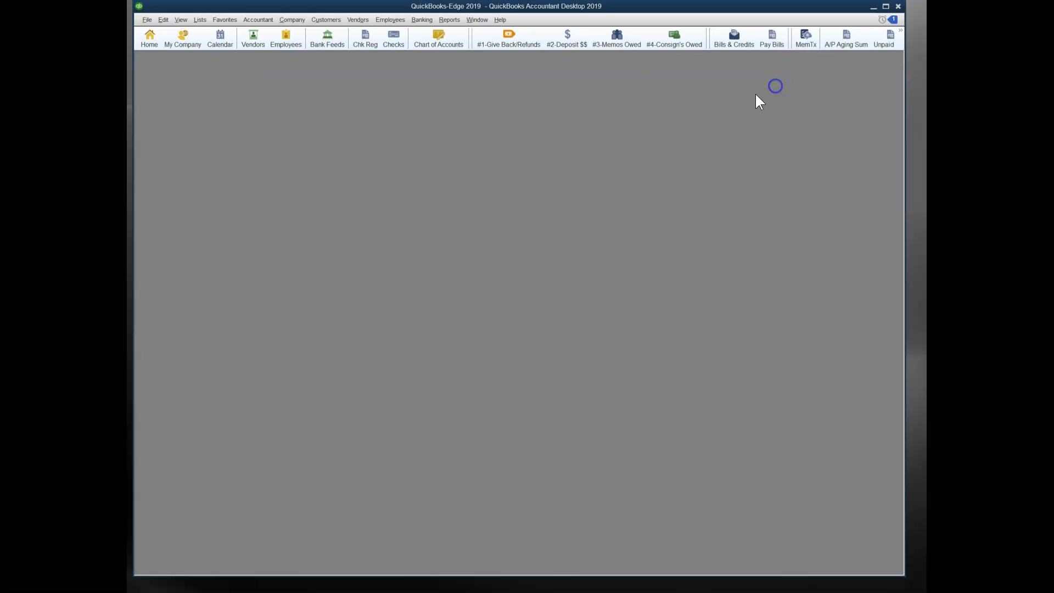
- Run the Profit & Loss Standard report, enlarge its window to examine the PPP & EIDL non-taxable income, and close it
click(450, 20)
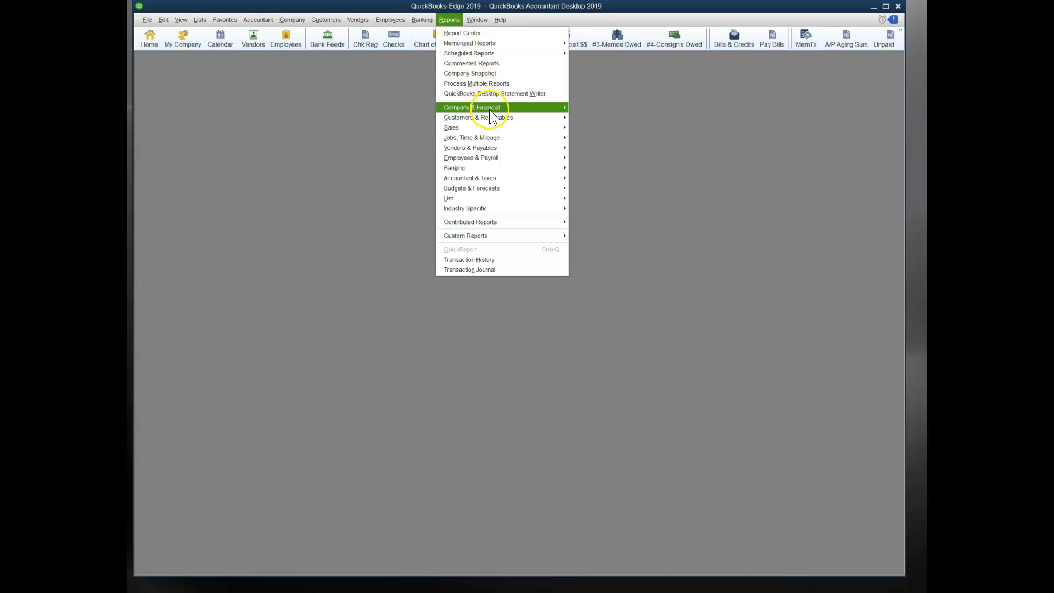
mouse_move(496, 113)
click(596, 108)
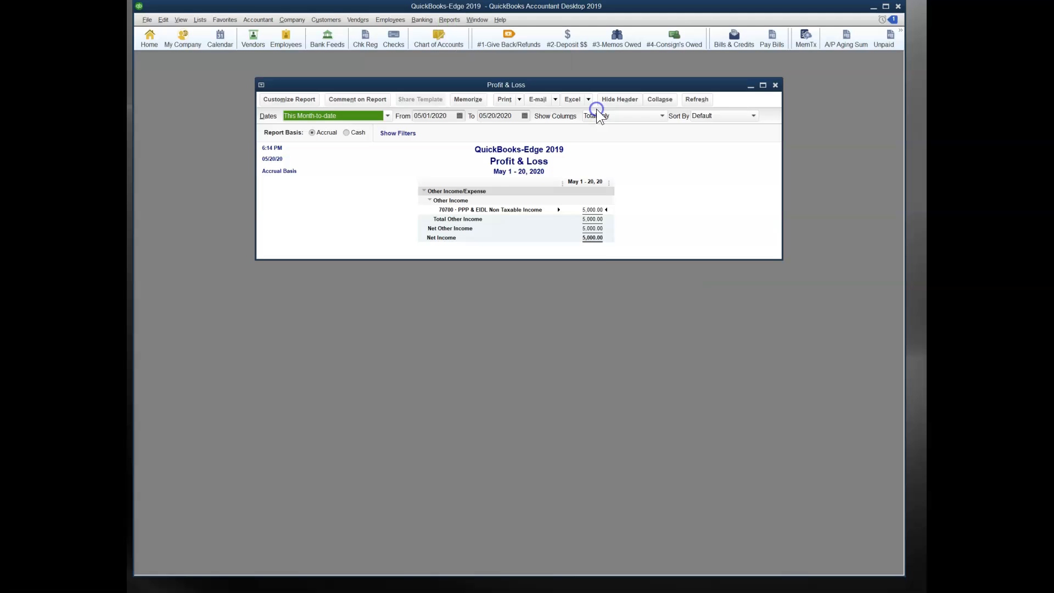
drag(587, 259, 544, 485)
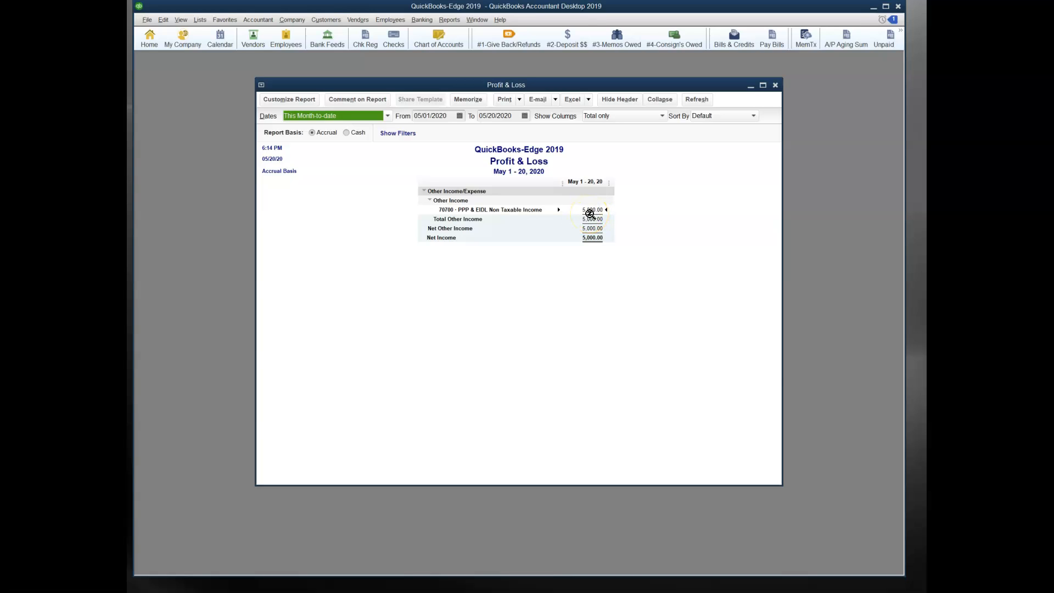
click(775, 85)
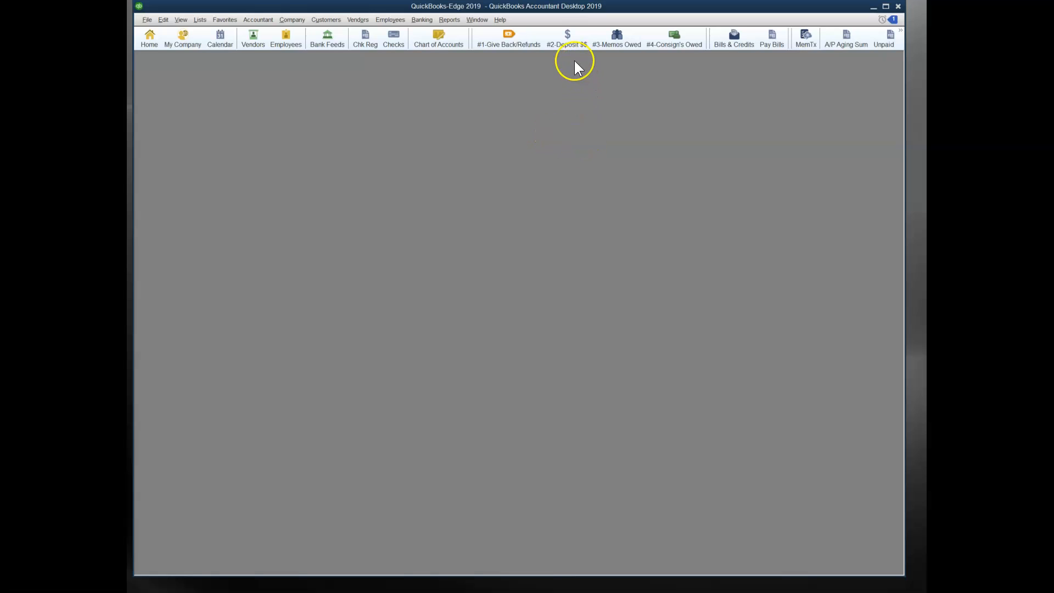
- Start a new bank deposit without including any pending payments and set its memo to PPP money
click(568, 42)
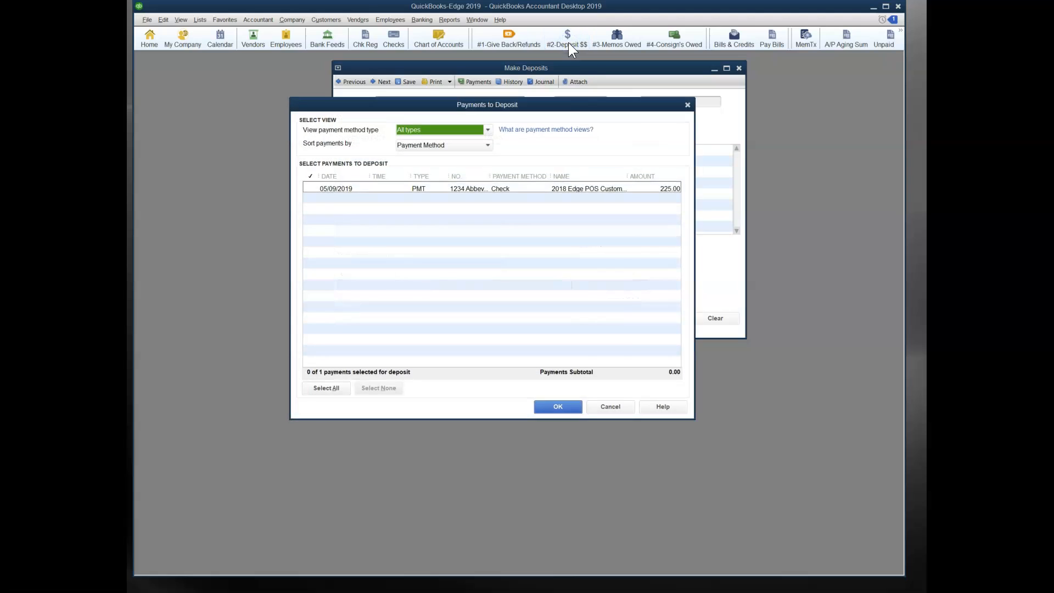
click(557, 406)
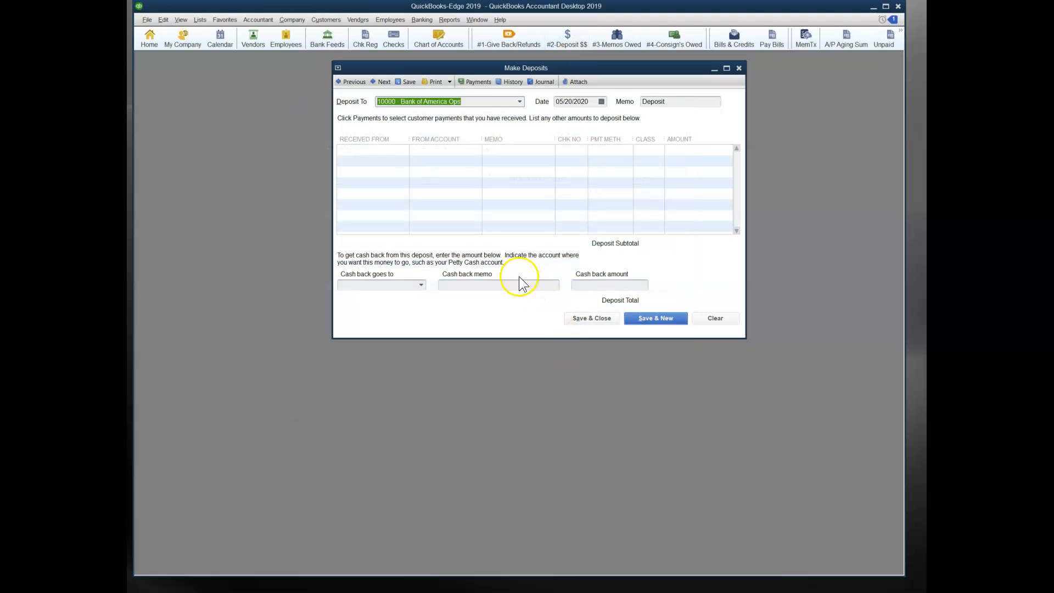
click(620, 102)
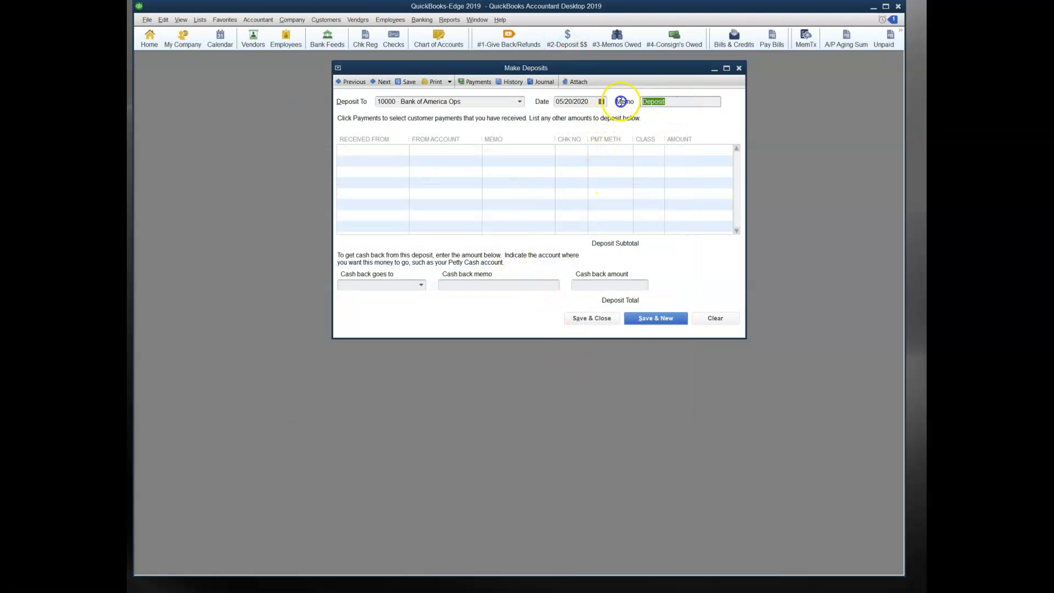
text(PPP money)
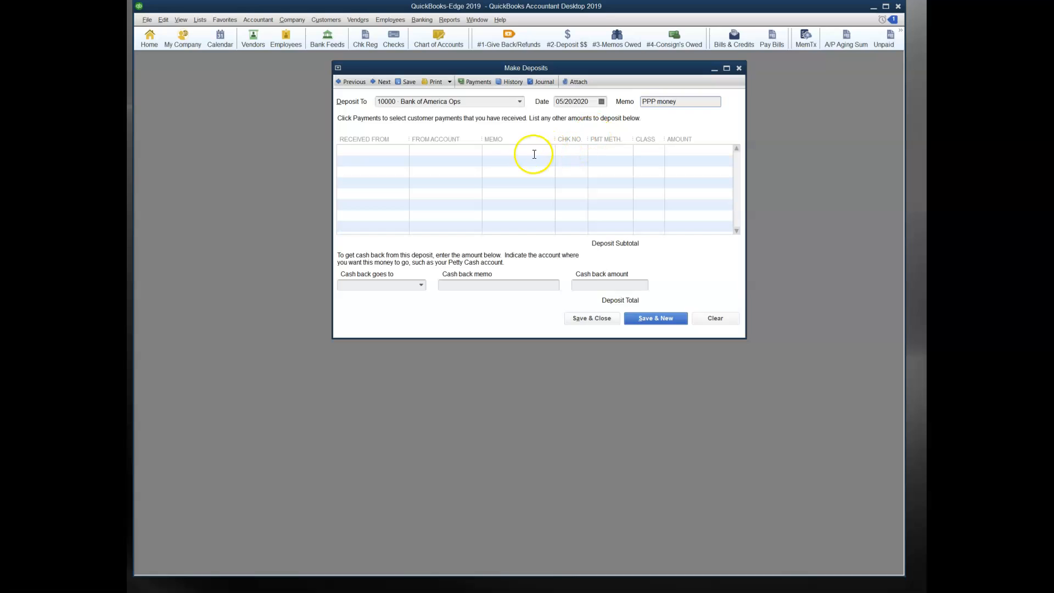
- Add a deposit line for 25,000 from the 26000 PPP Loan account
click(473, 153)
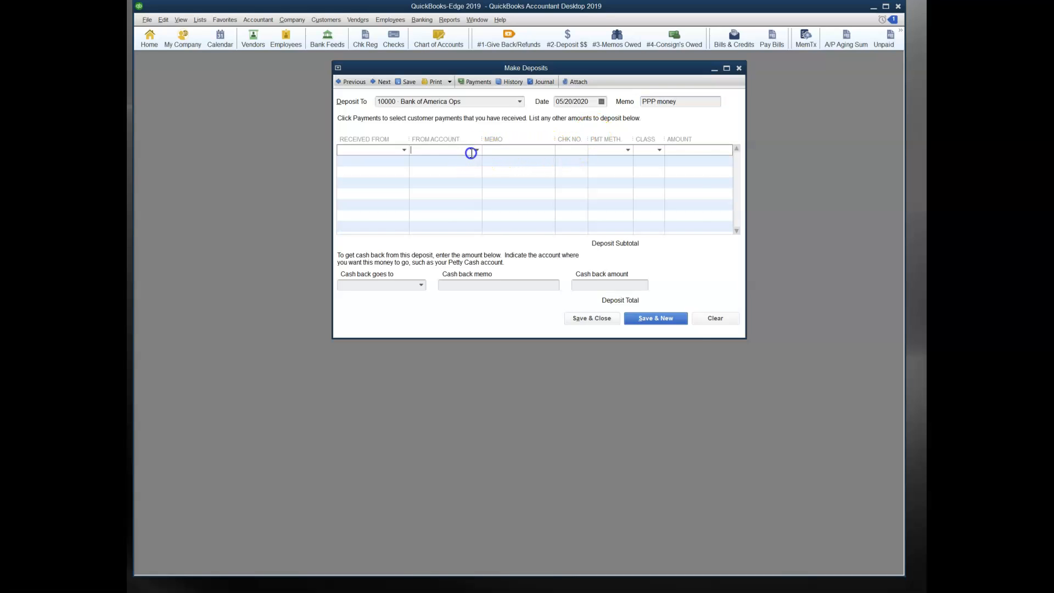
click(476, 150)
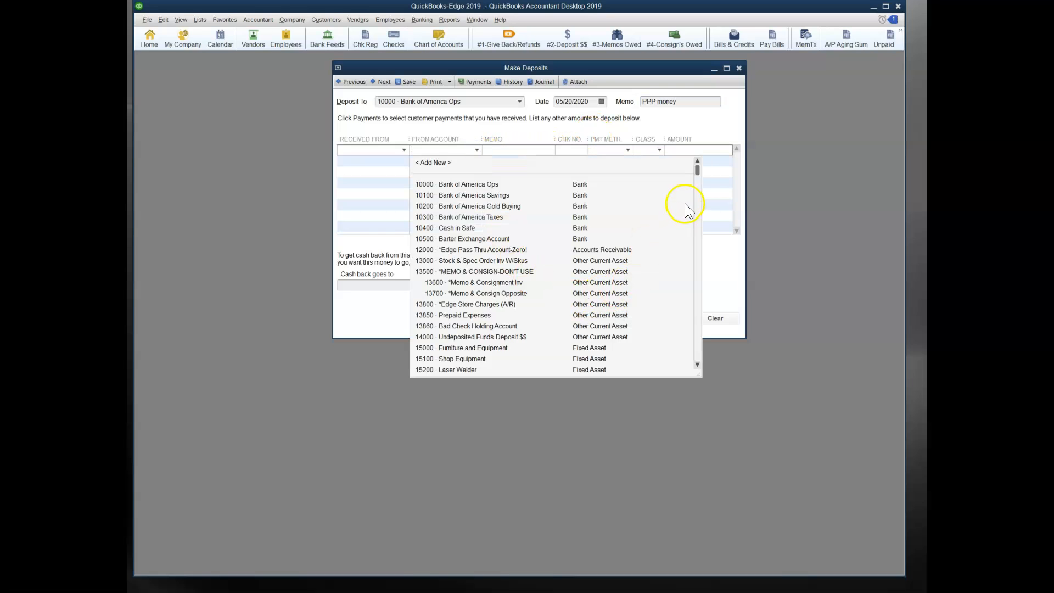
drag(696, 169, 698, 209)
click(447, 282)
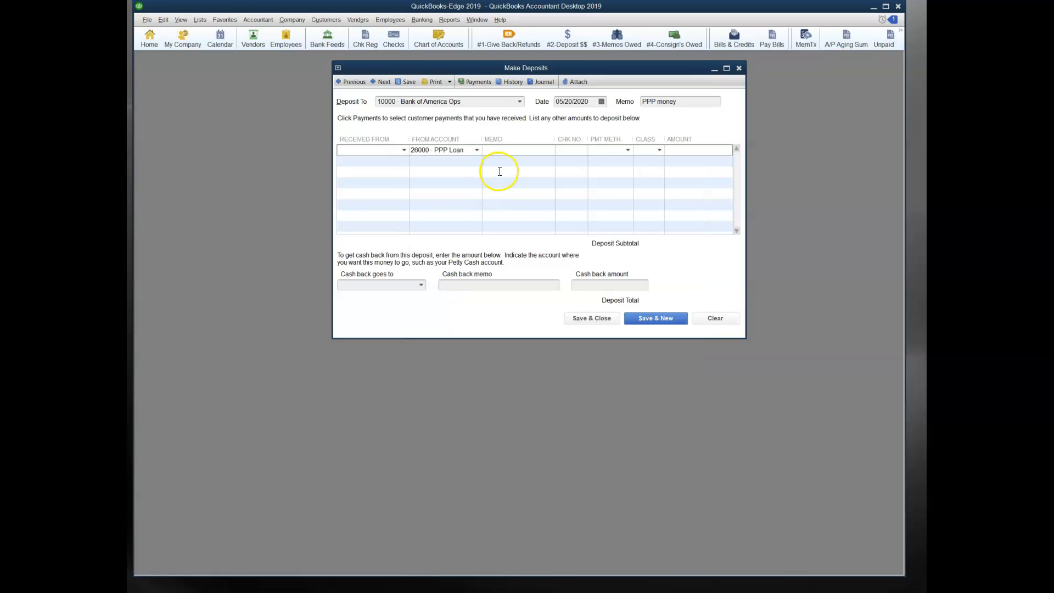
click(689, 152)
text(25000)
key(Tab)
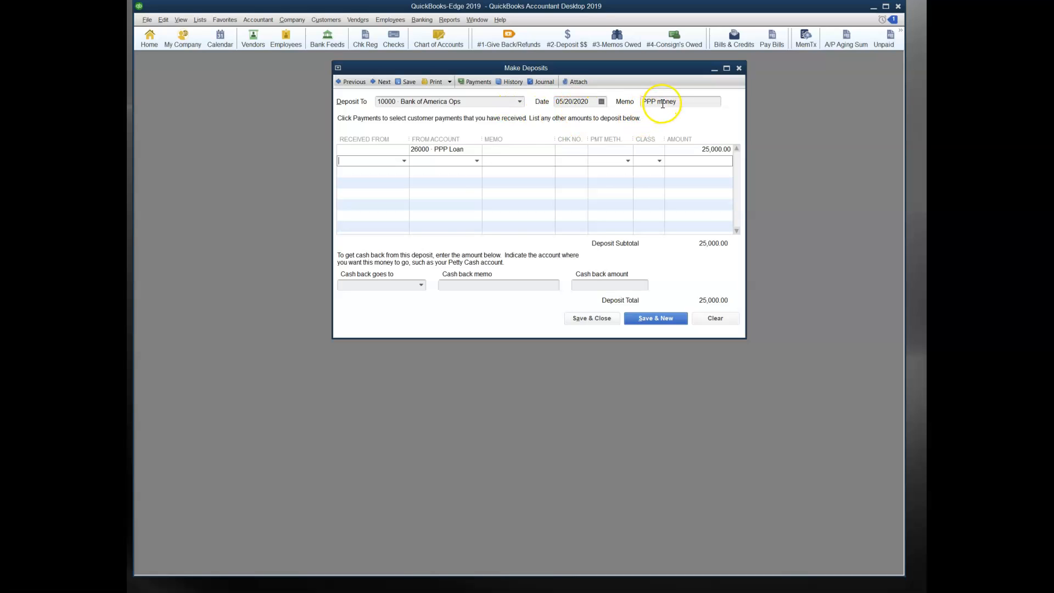
- Save and close the PPP deposit, and check its entry in the 10000 Bank of America Ops register
click(476, 149)
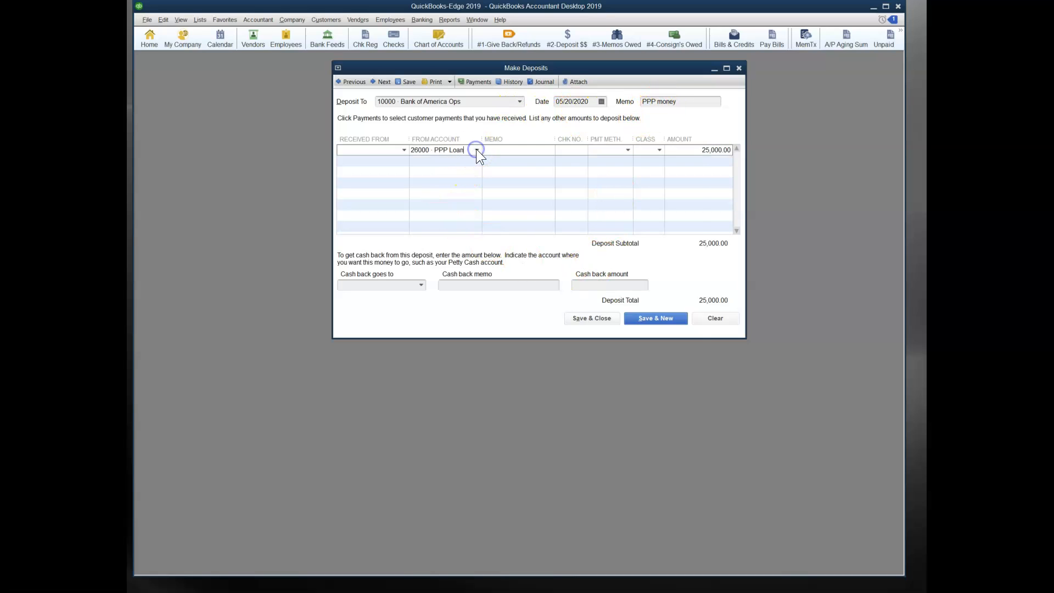
click(476, 149)
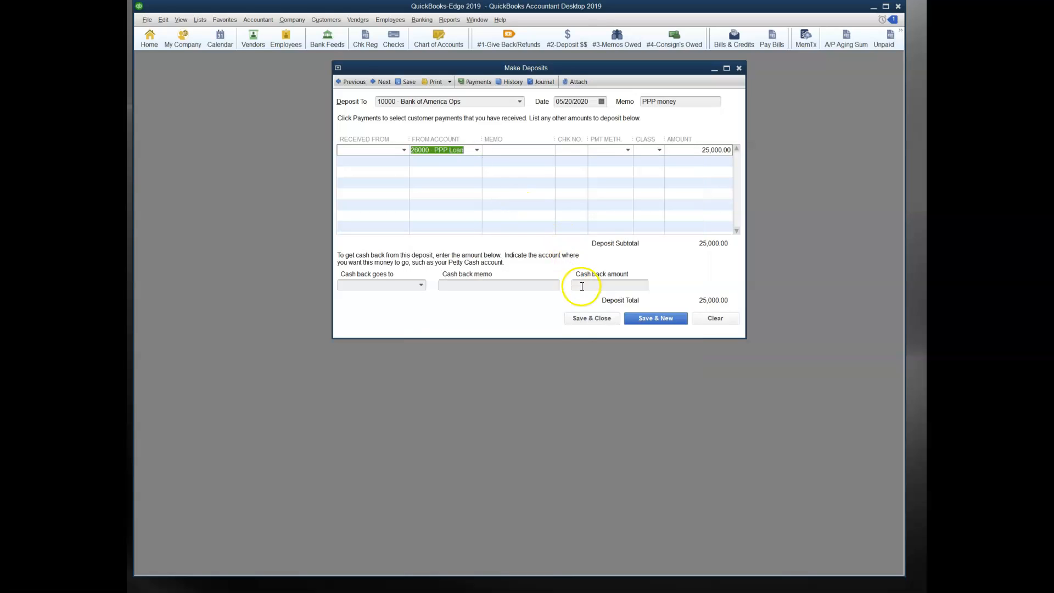
click(585, 318)
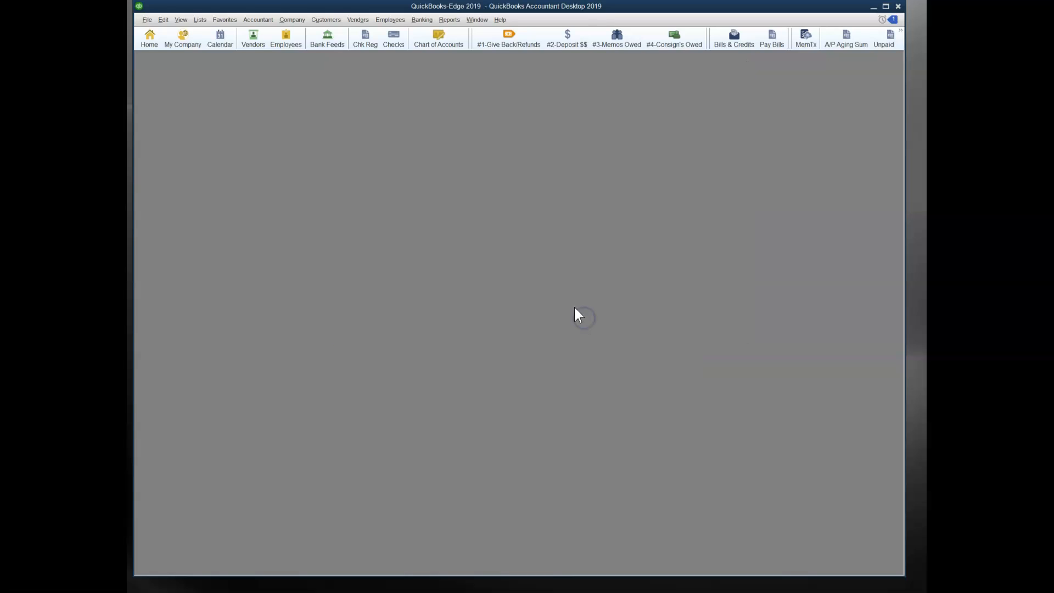
click(362, 49)
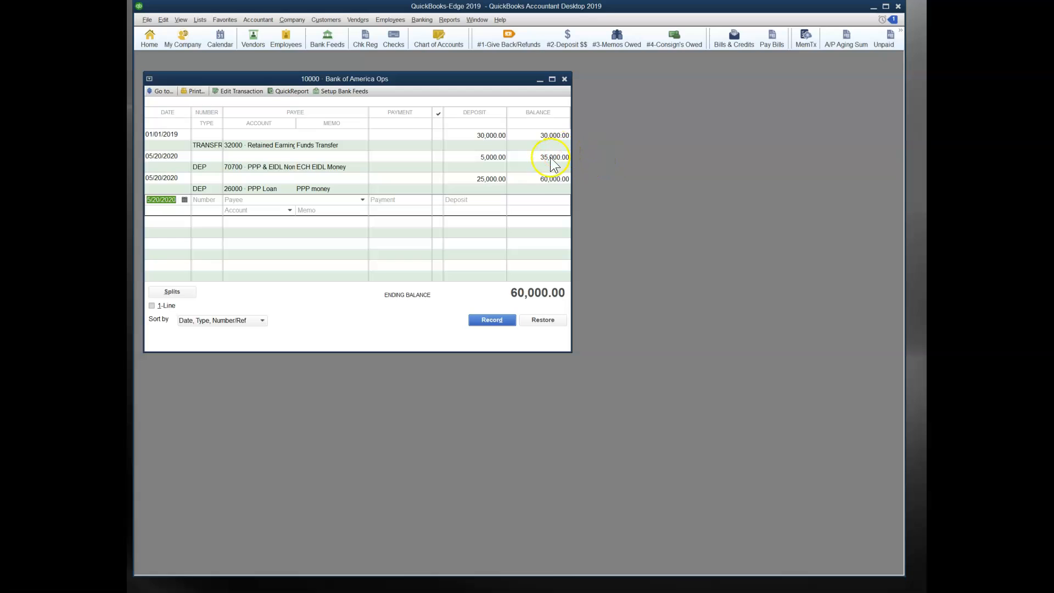
click(564, 80)
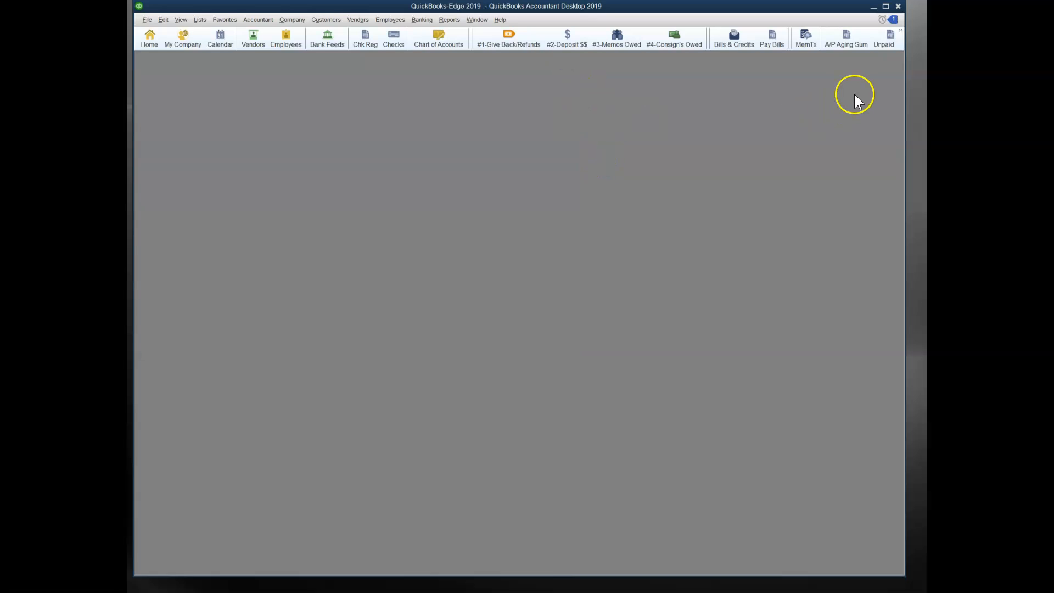
- Run the Profit & Loss Standard report, check whether the PPP deposit affects income, and close the report
click(449, 20)
mouse_move(486, 113)
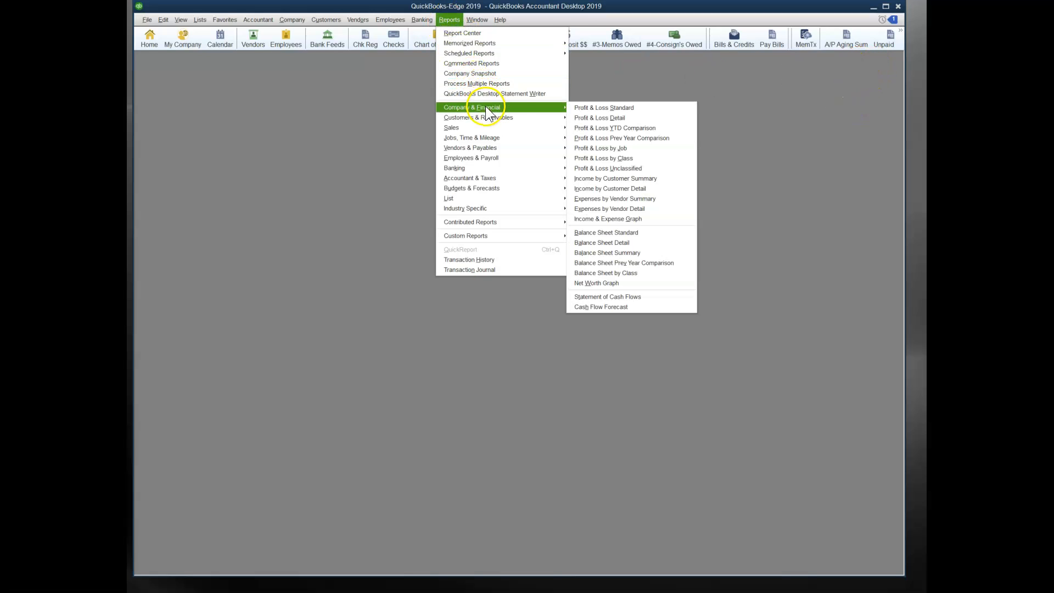
click(587, 107)
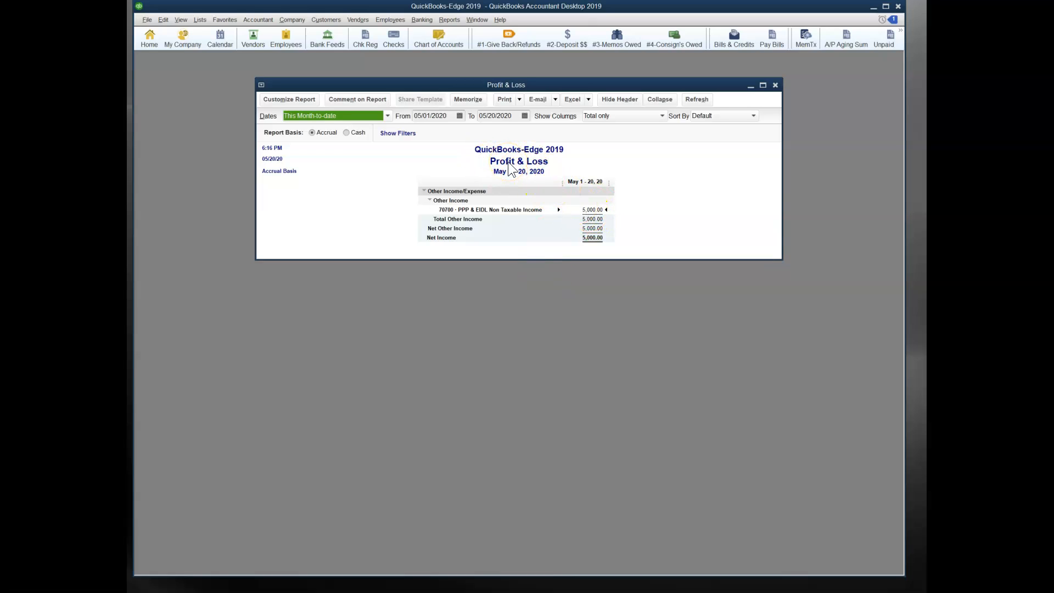
click(776, 85)
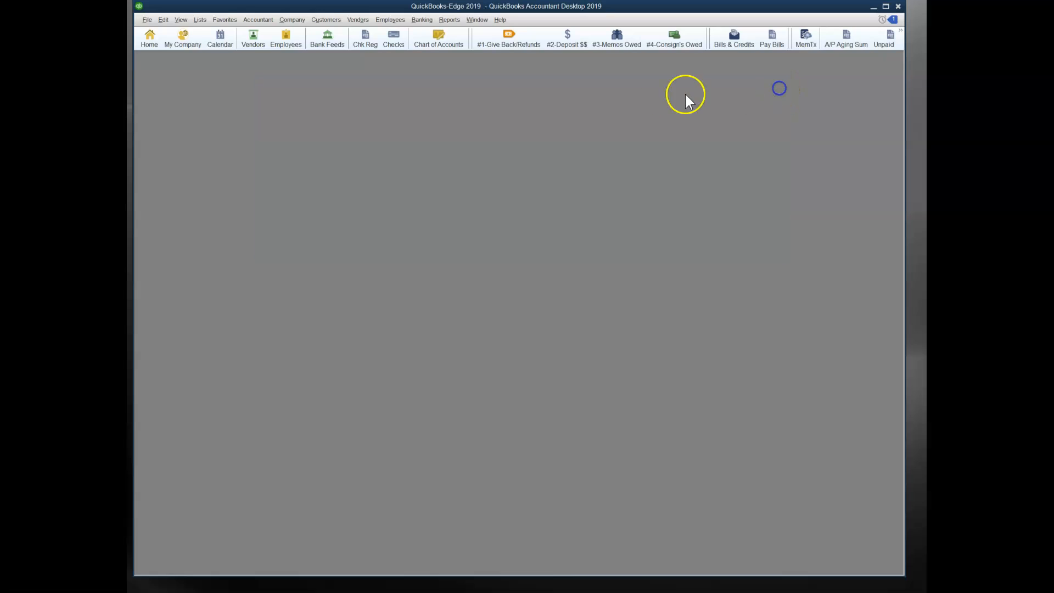
- Run the Balance Sheet Standard report, examine the 10000 Bank of America Ops and 26000 PPP Loan balances, and close it
click(422, 20)
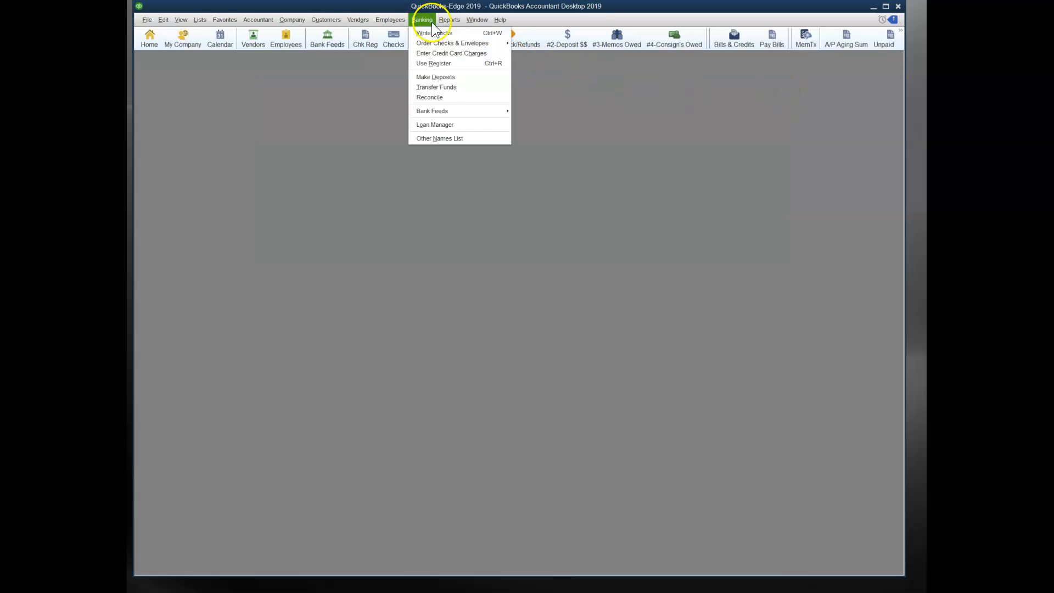
mouse_move(450, 21)
mouse_move(479, 108)
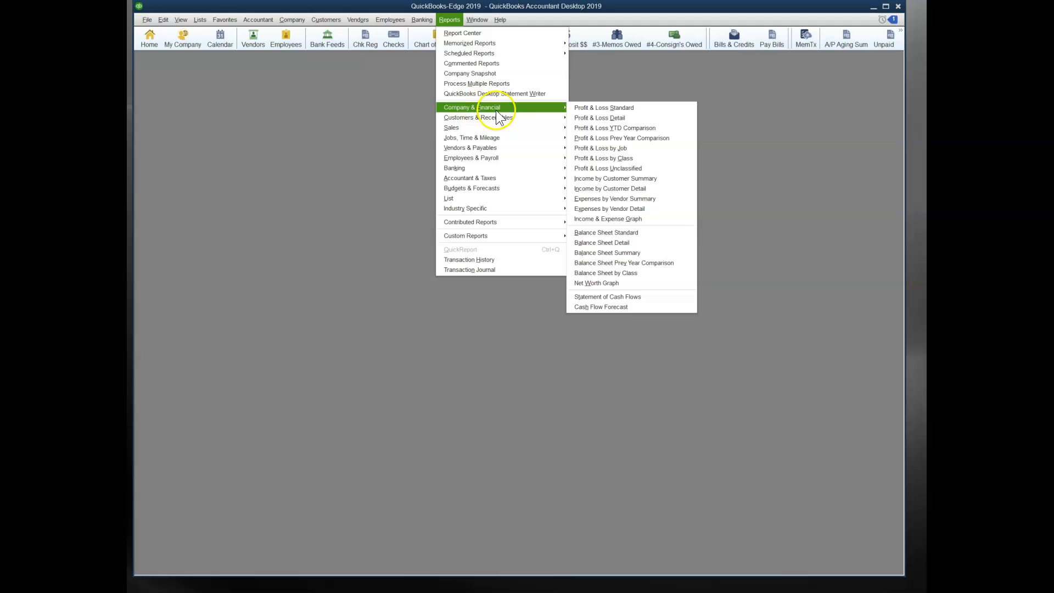
click(628, 231)
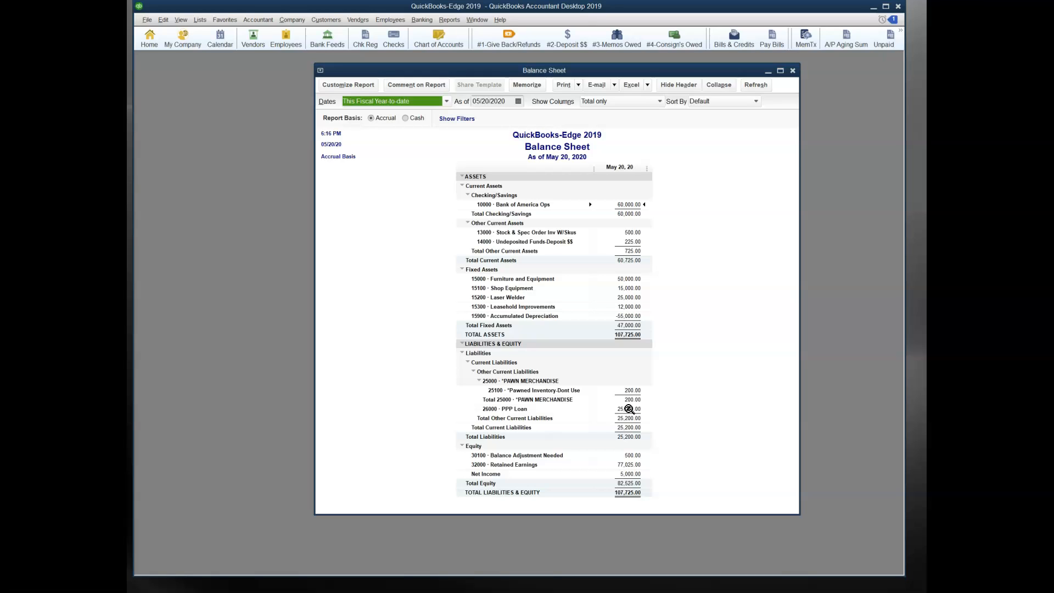
click(792, 70)
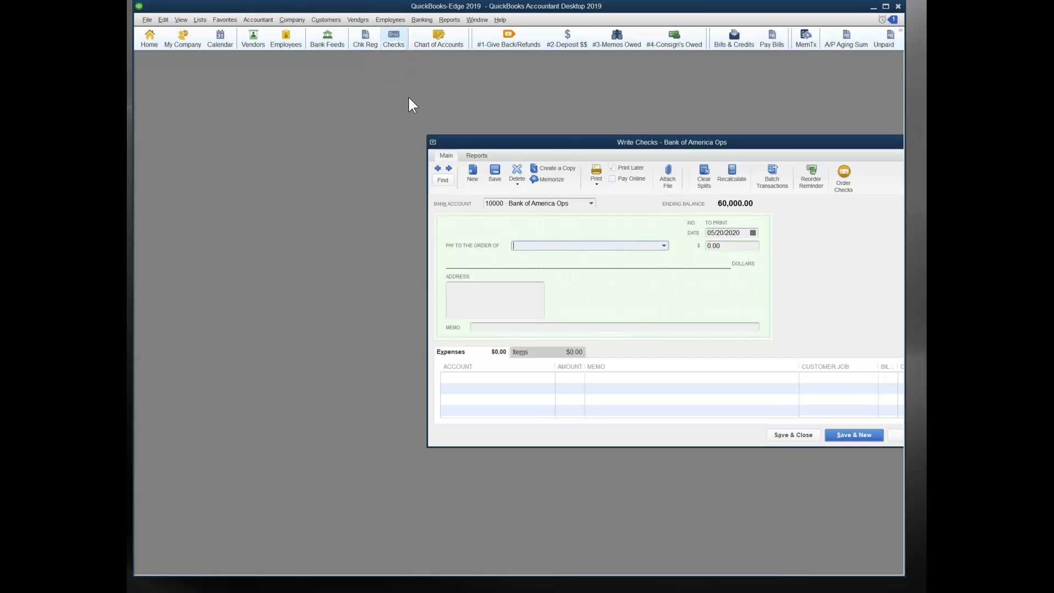
- Start a check from Bank of America Ops, center its window, and make it payable to the first listed employee without turning on payroll
drag(558, 141, 382, 110)
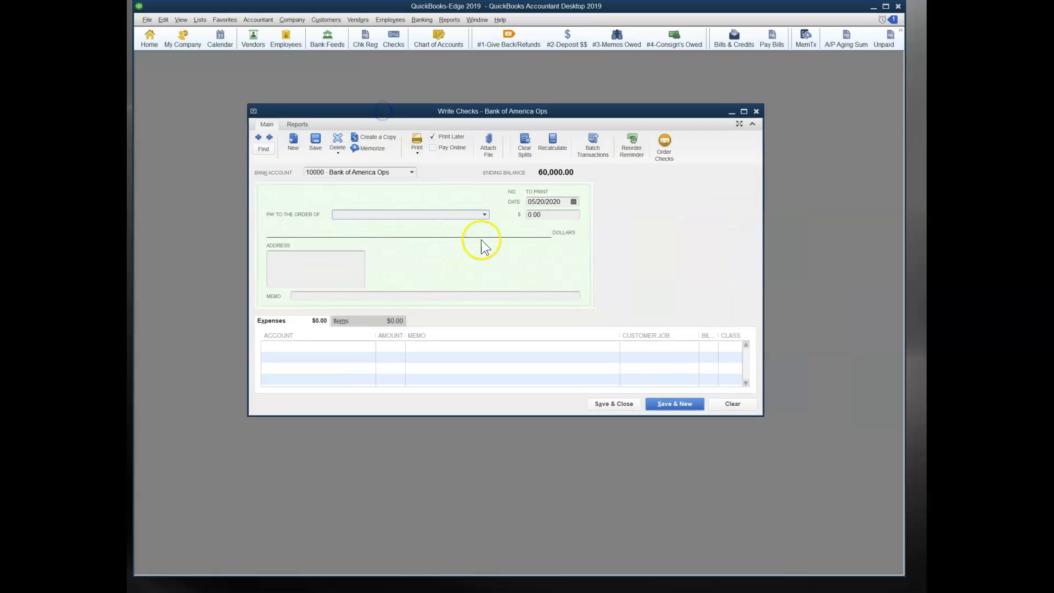
click(486, 214)
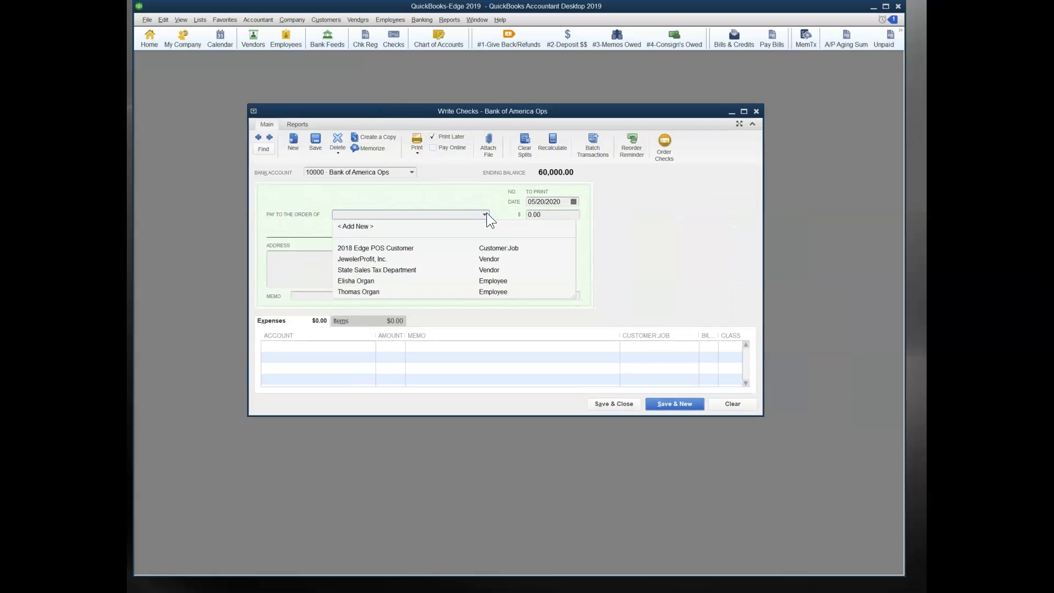
click(370, 281)
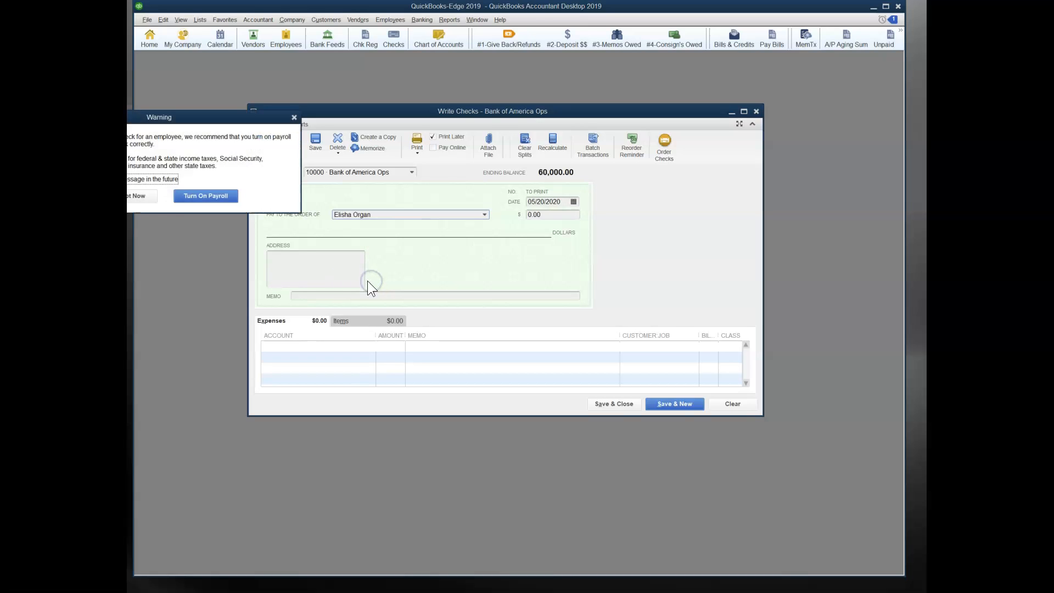
click(140, 196)
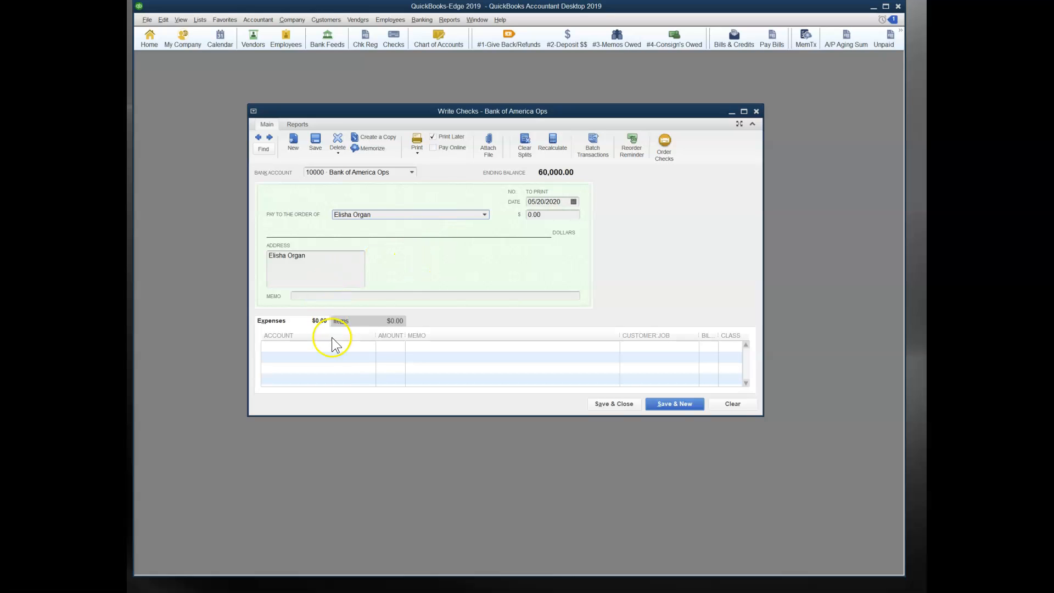
- Add a 1,000 expense line to account 65100 Sales Staff Wages, widening the amount column, and turn off Print Later for the check
click(366, 345)
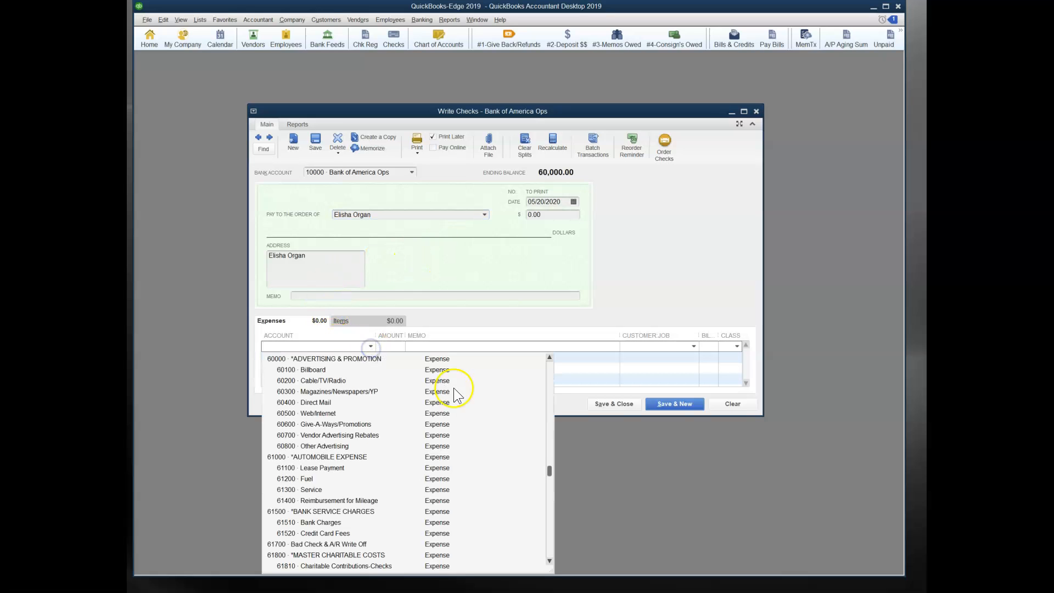
scroll(481, 444, down, 6)
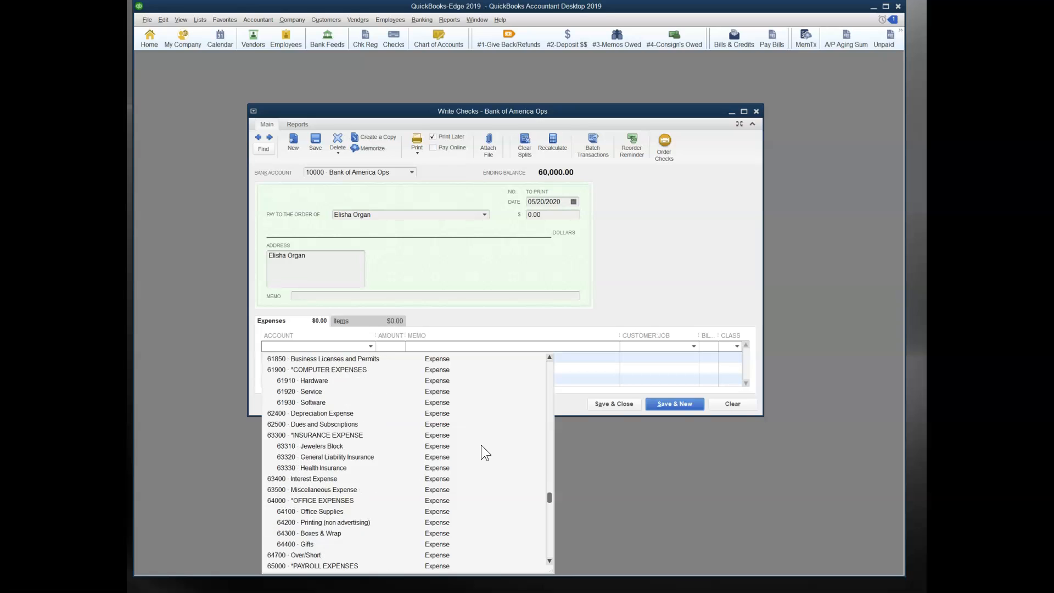
scroll(481, 444, down, 2)
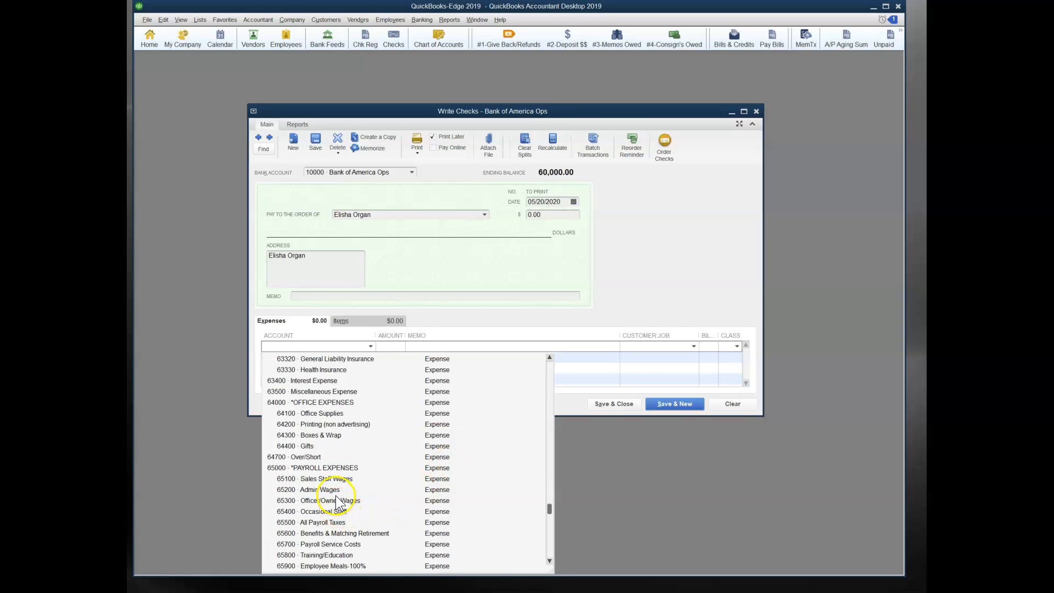
click(342, 479)
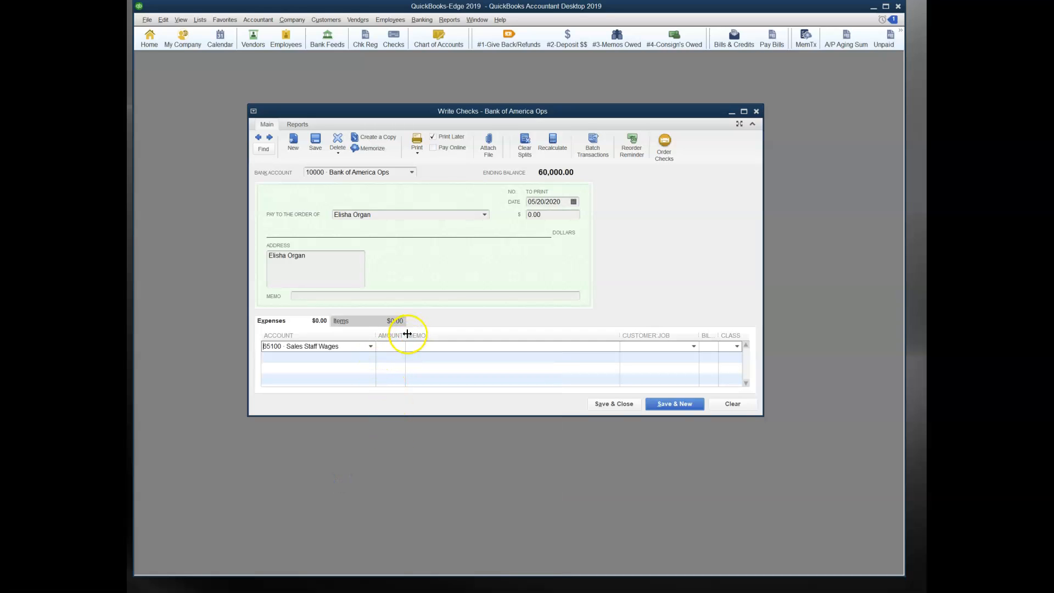
drag(407, 334, 457, 334)
click(430, 347)
text(1000)
key(Tab)
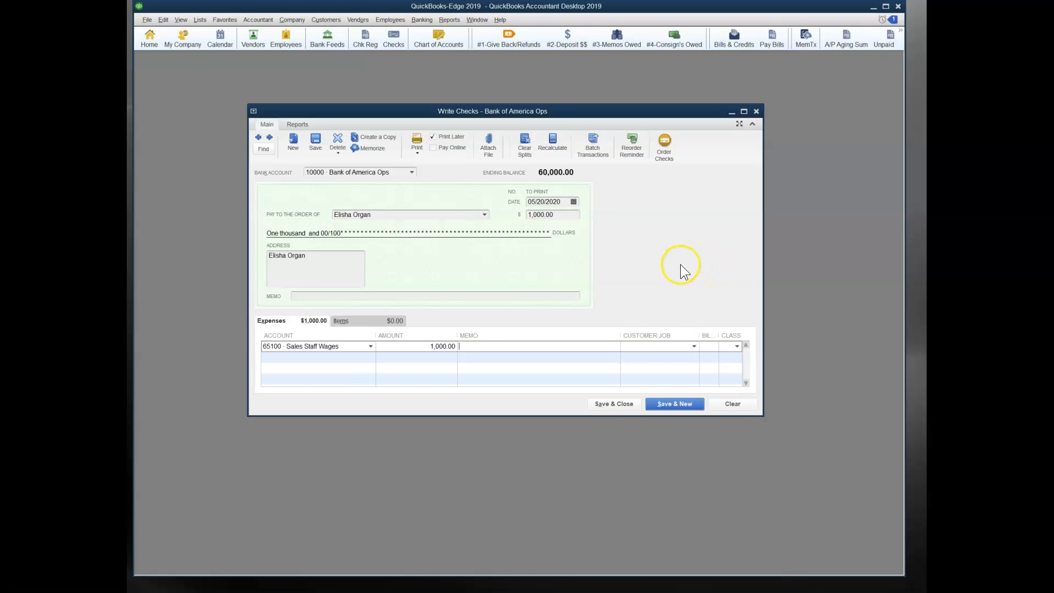
click(433, 137)
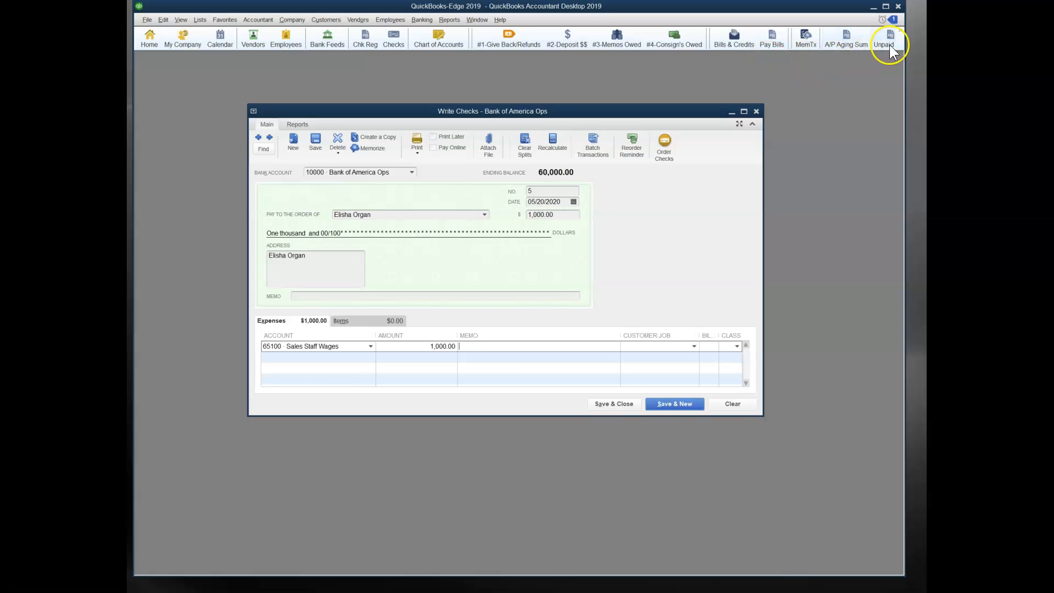
- Bring up the month-to-date Profit & Loss report over the unsaved check, review it, and close it
click(900, 32)
click(911, 89)
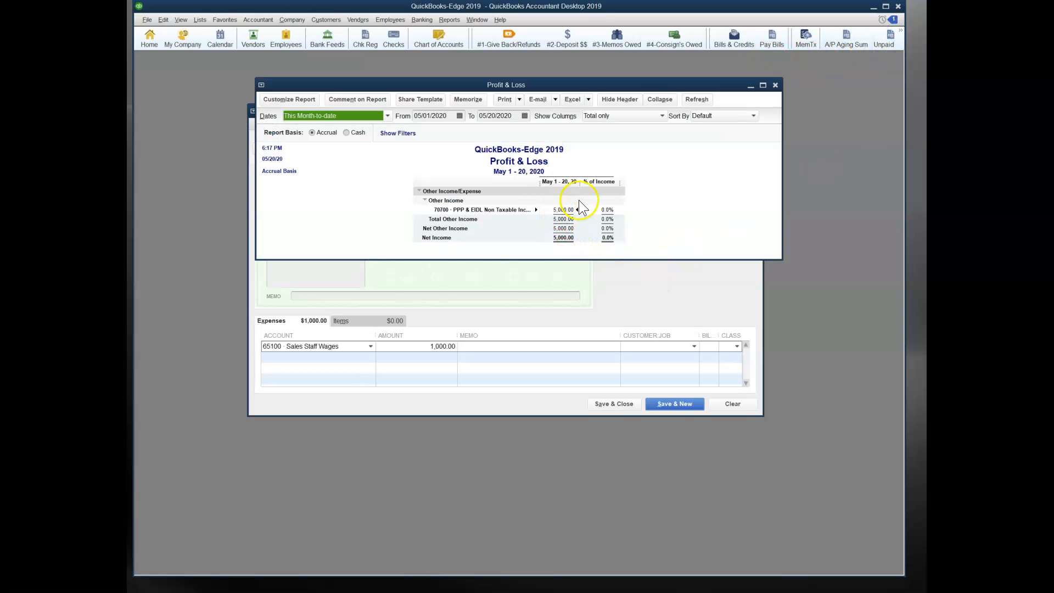
click(775, 86)
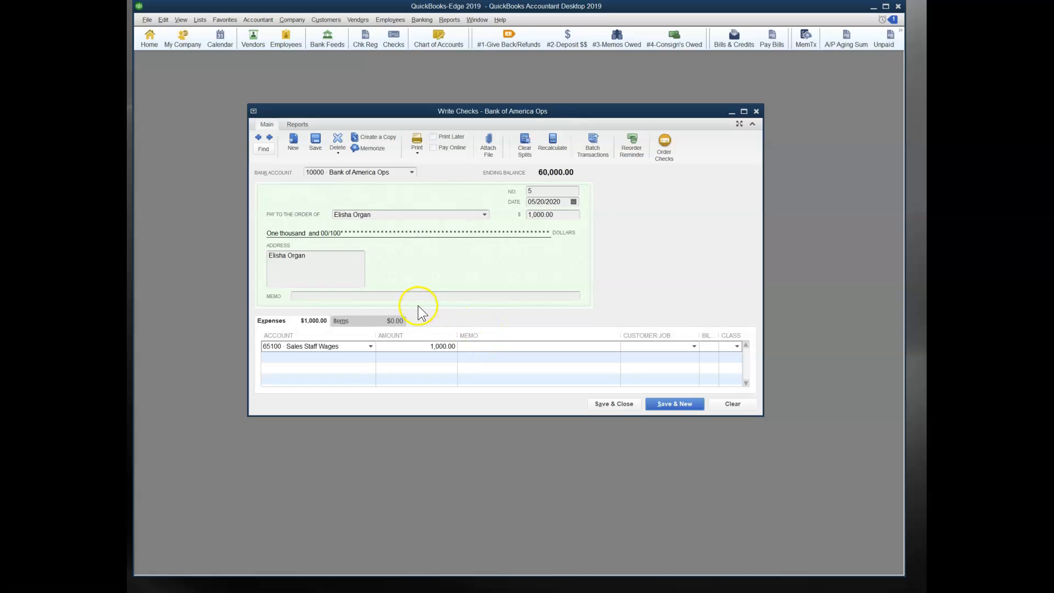
- Review the class tracking setting in the company accounting preferences and leave without making changes
click(163, 19)
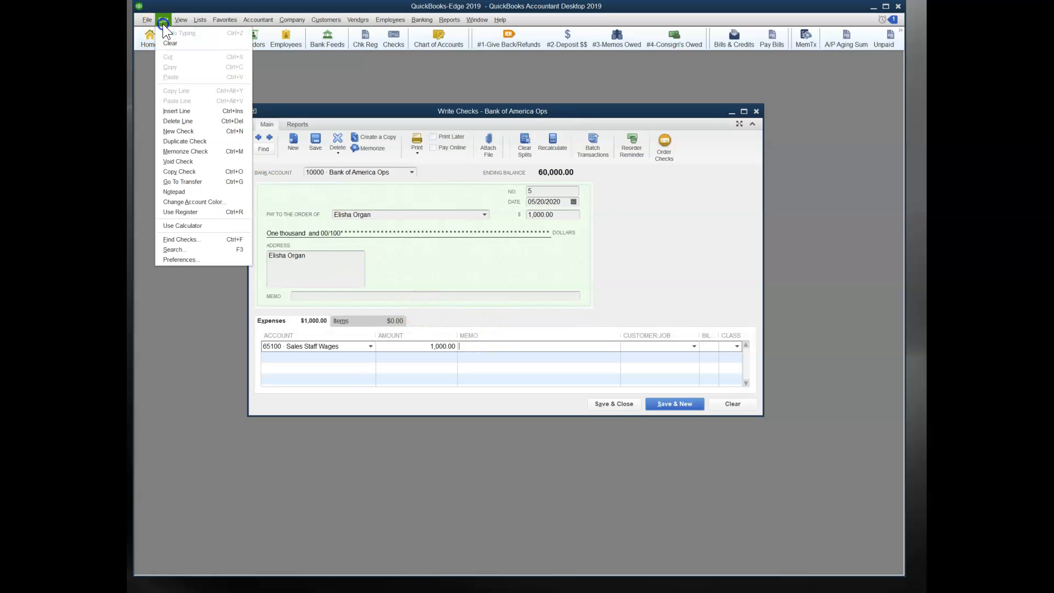
click(195, 260)
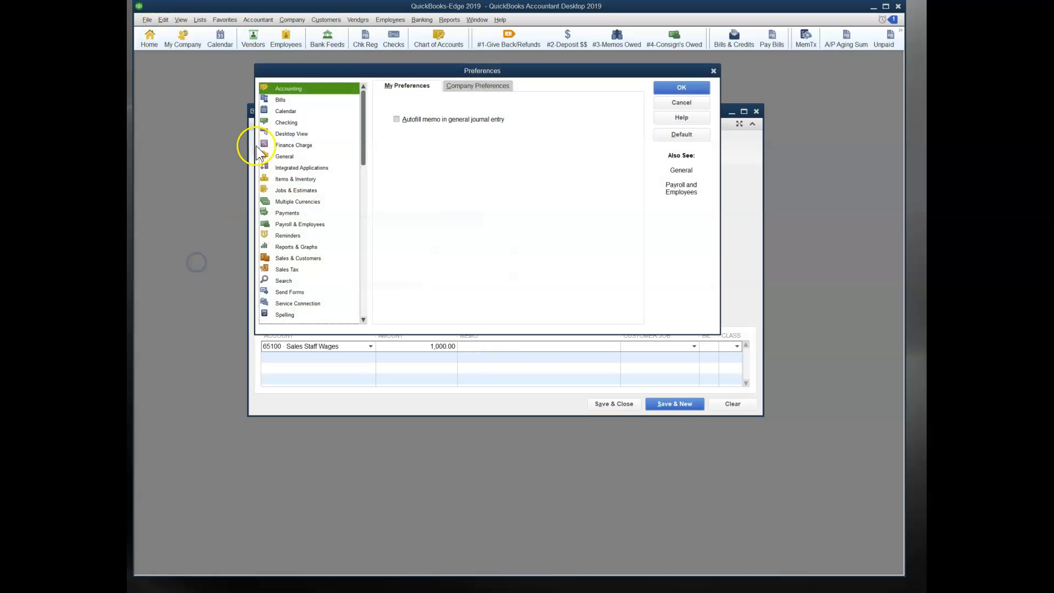
click(458, 87)
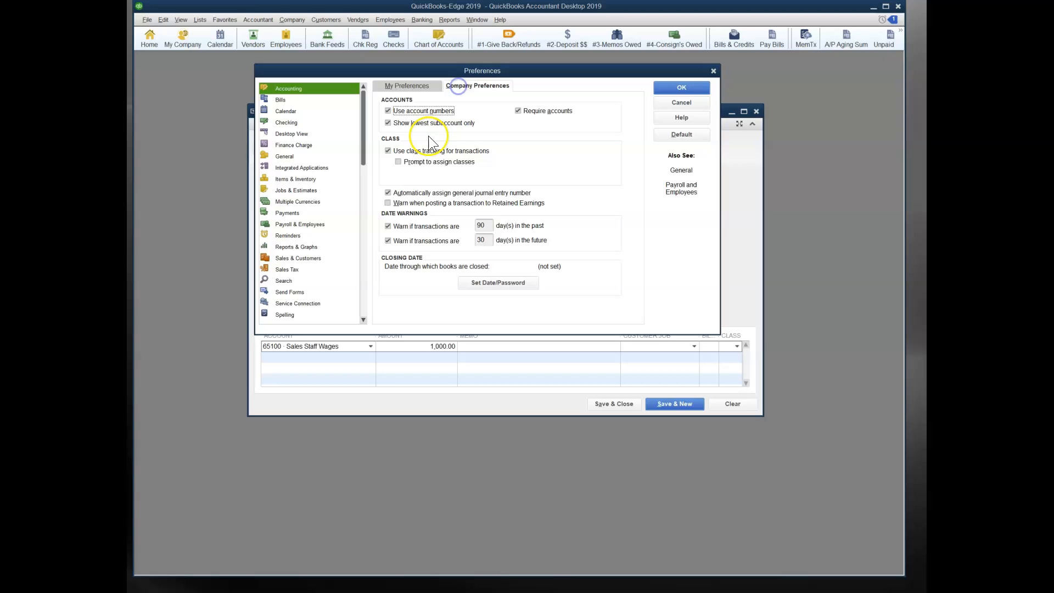
click(692, 104)
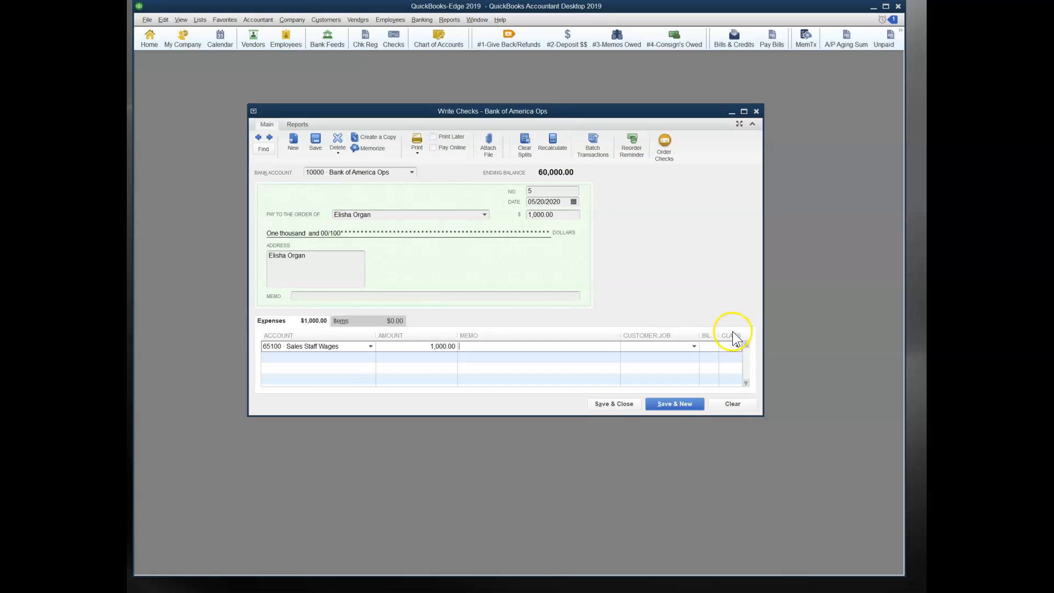
- Widen the class column, assign the PPL class to the Sales Staff Wages line, and save the check while starting a new one
drag(699, 335, 671, 334)
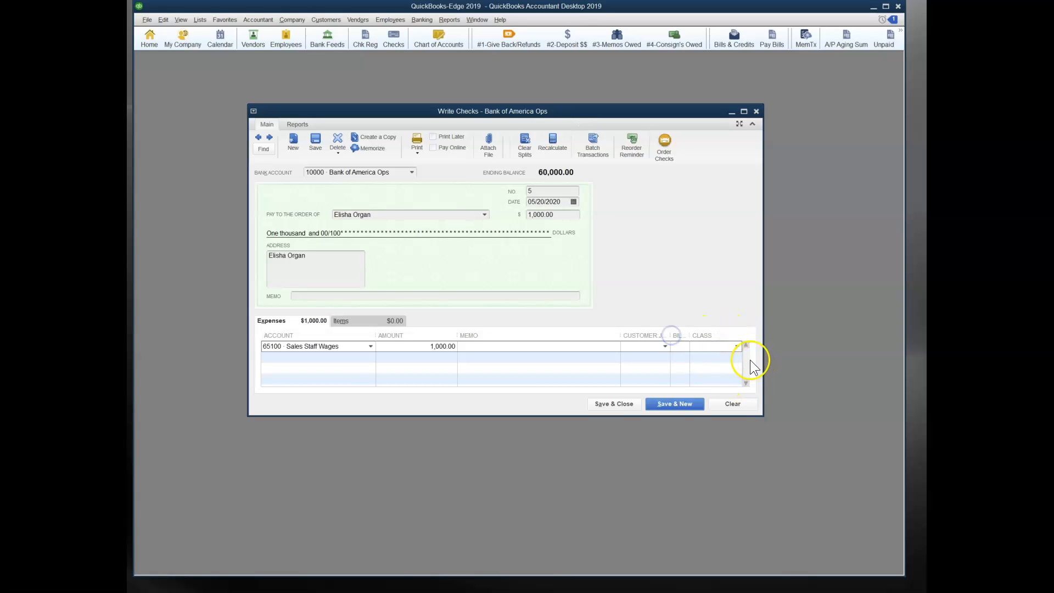
click(736, 345)
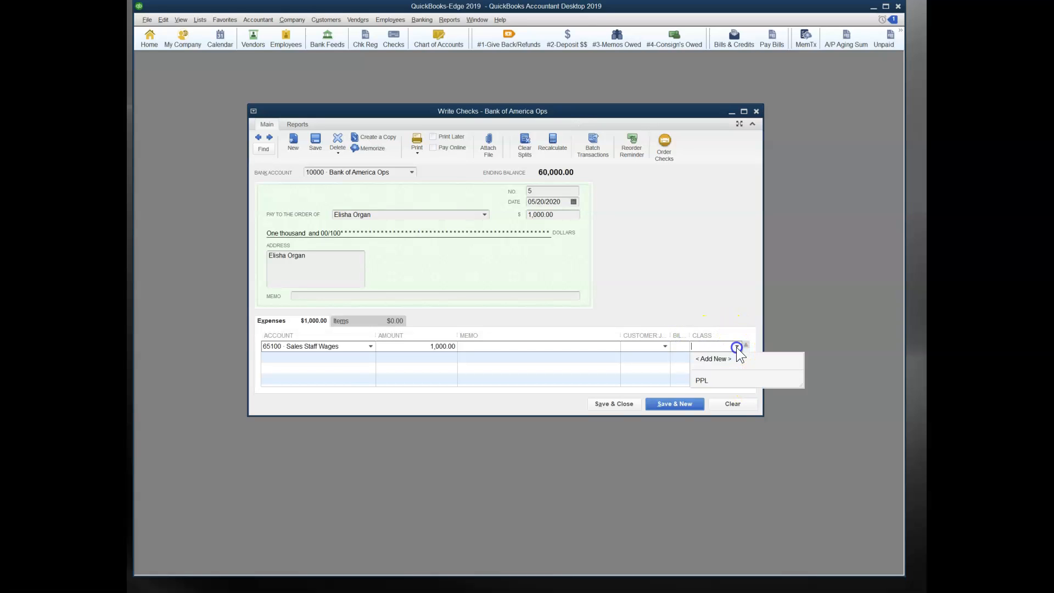
click(702, 381)
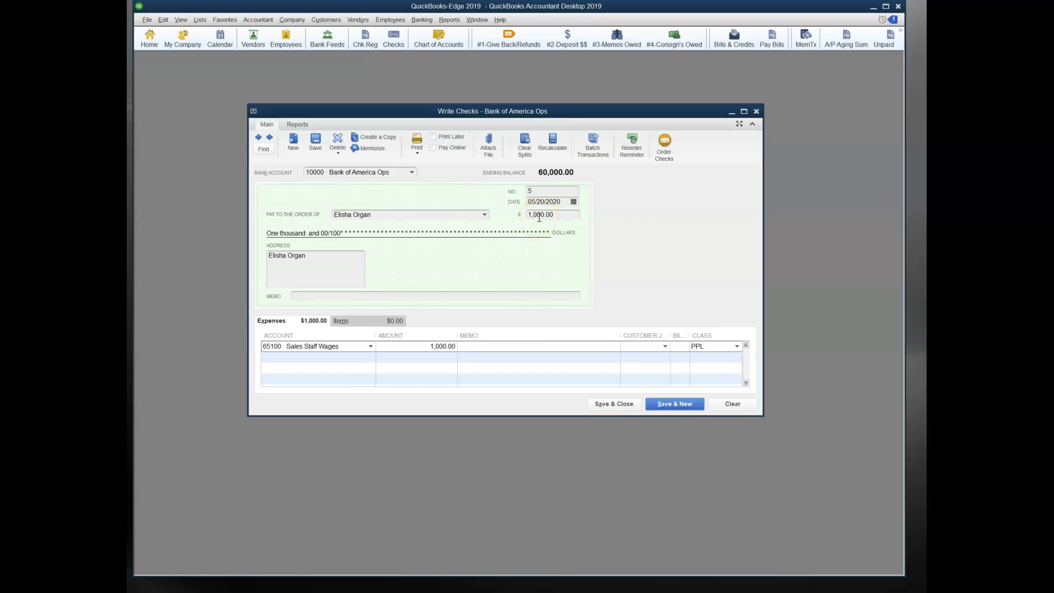
click(677, 404)
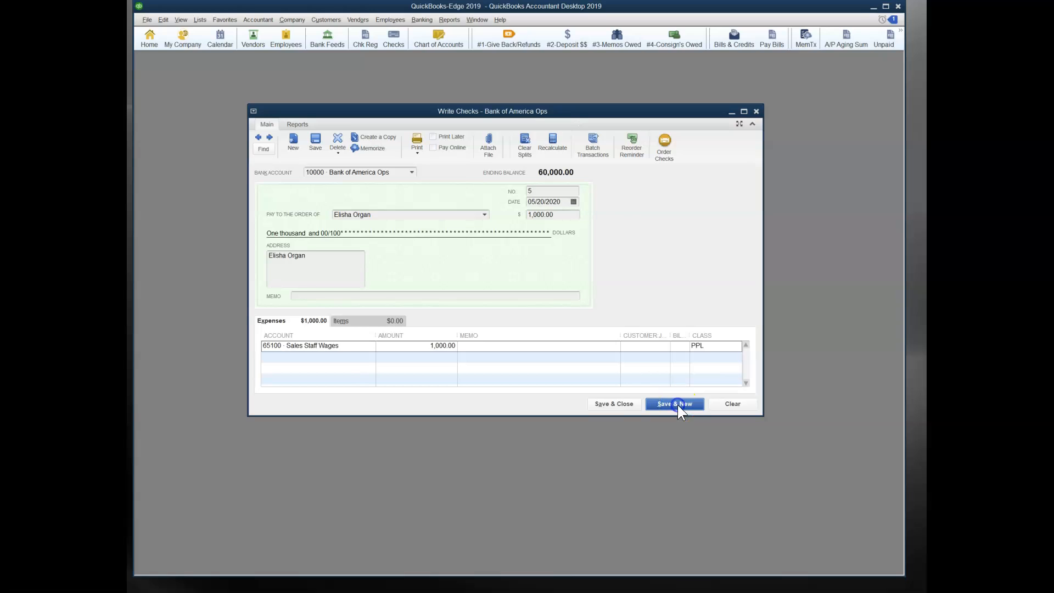
- Add an 850 expense line to account 65500 All Payroll Taxes on the new check
click(485, 215)
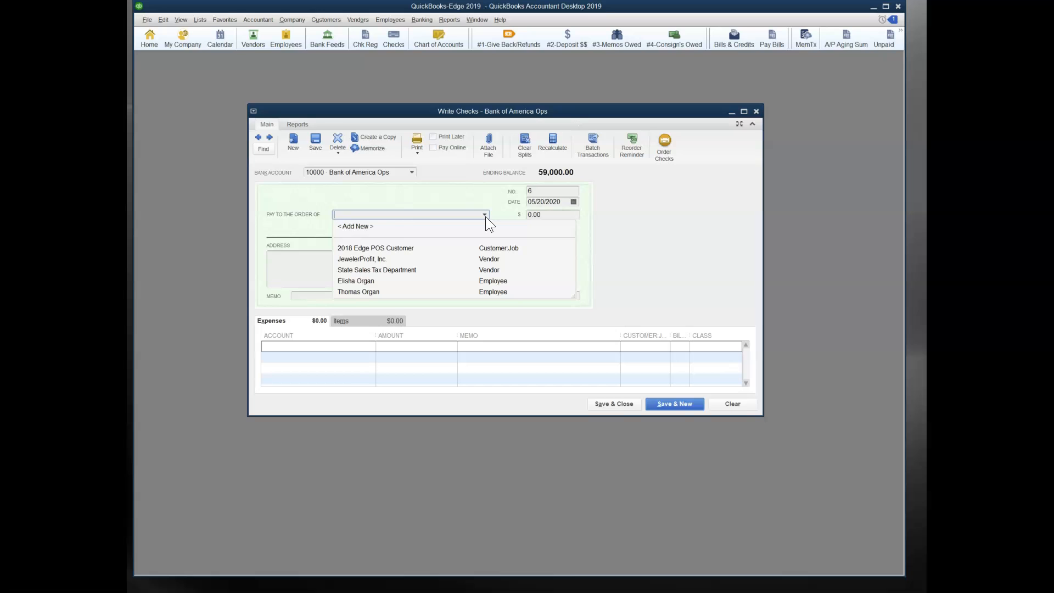
click(291, 348)
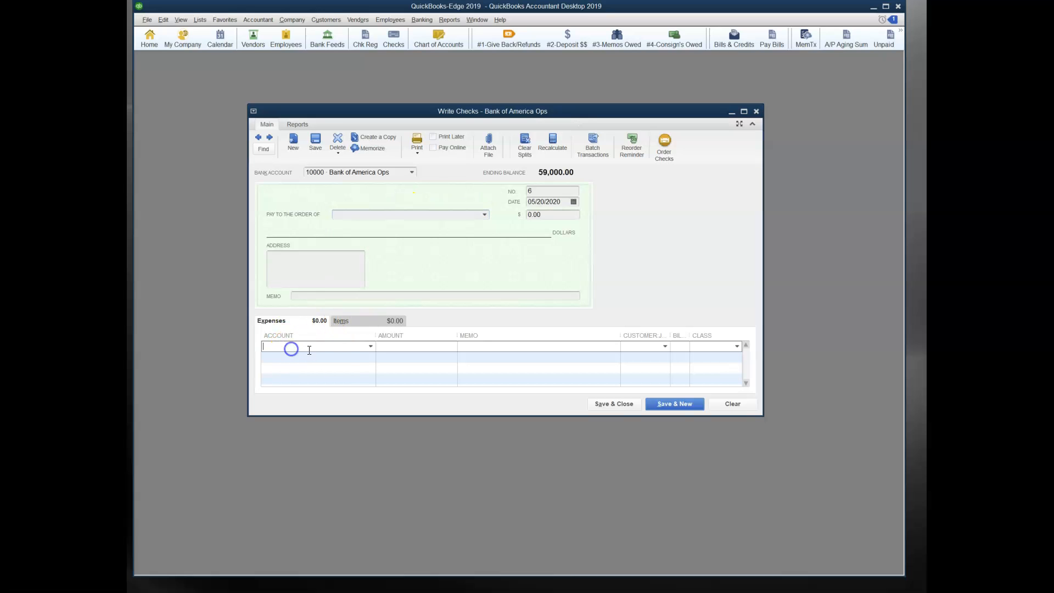
click(370, 346)
scroll(482, 435, down, 10)
scroll(374, 510, down, 2)
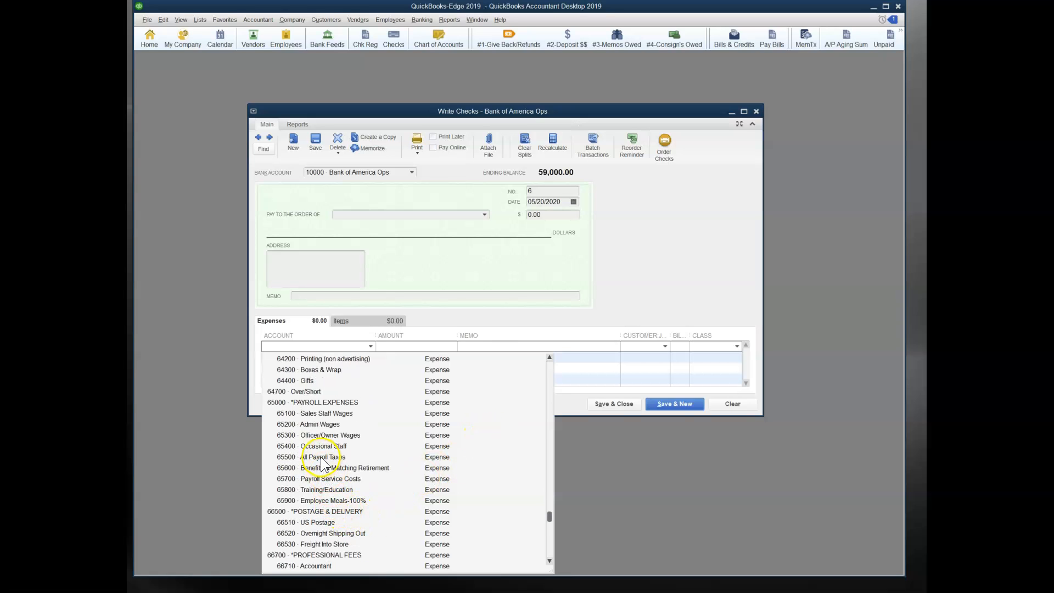
click(322, 456)
click(430, 346)
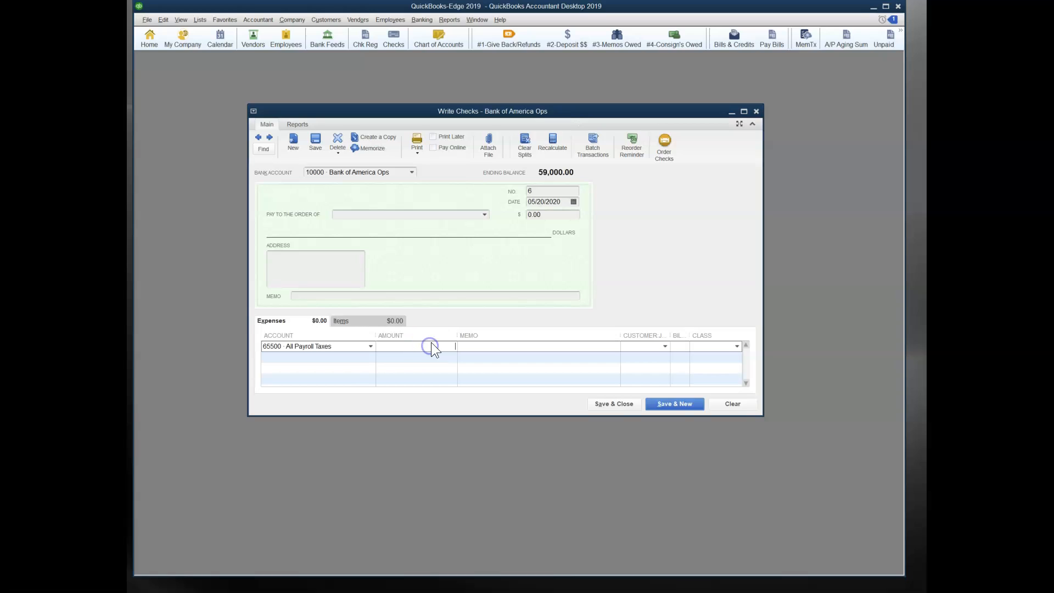
text(850)
key(Tab)
- Make the check payable to US Treasury Department, adding that name as a new vendor
click(388, 215)
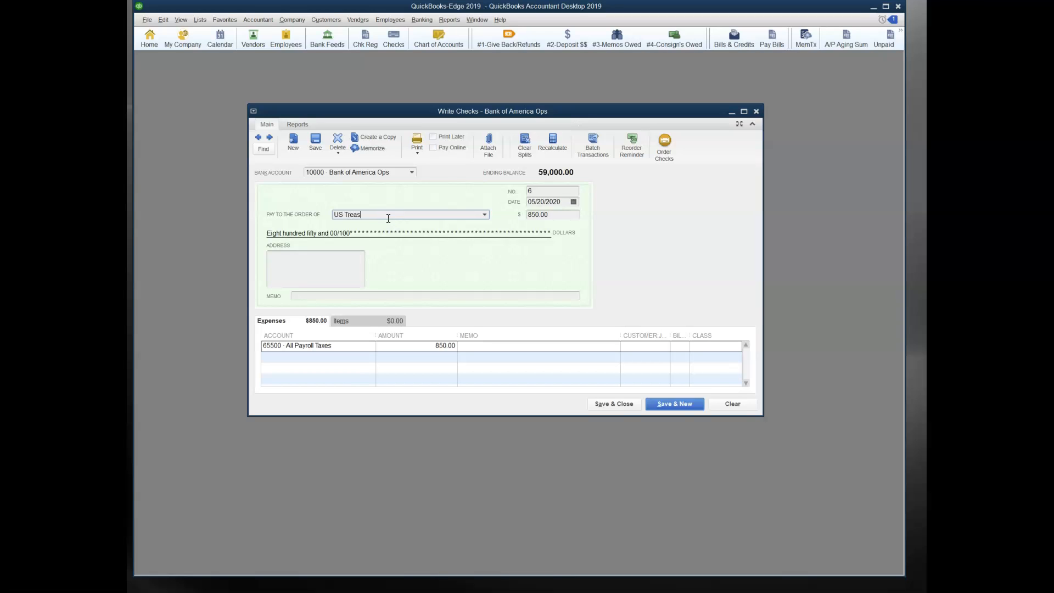
text(US Treasury Department)
key(Tab)
click(608, 232)
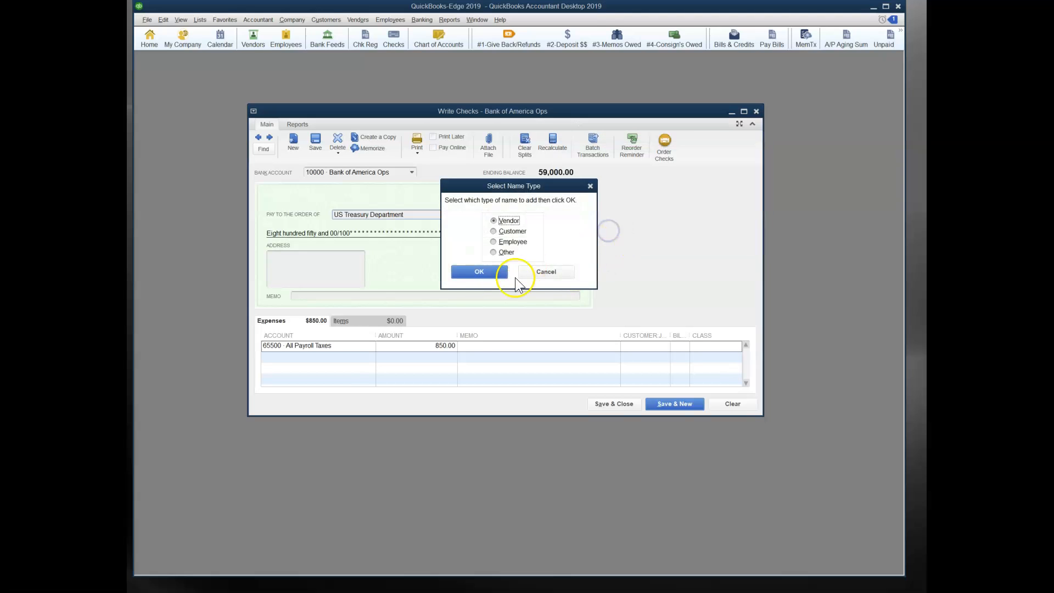
click(478, 271)
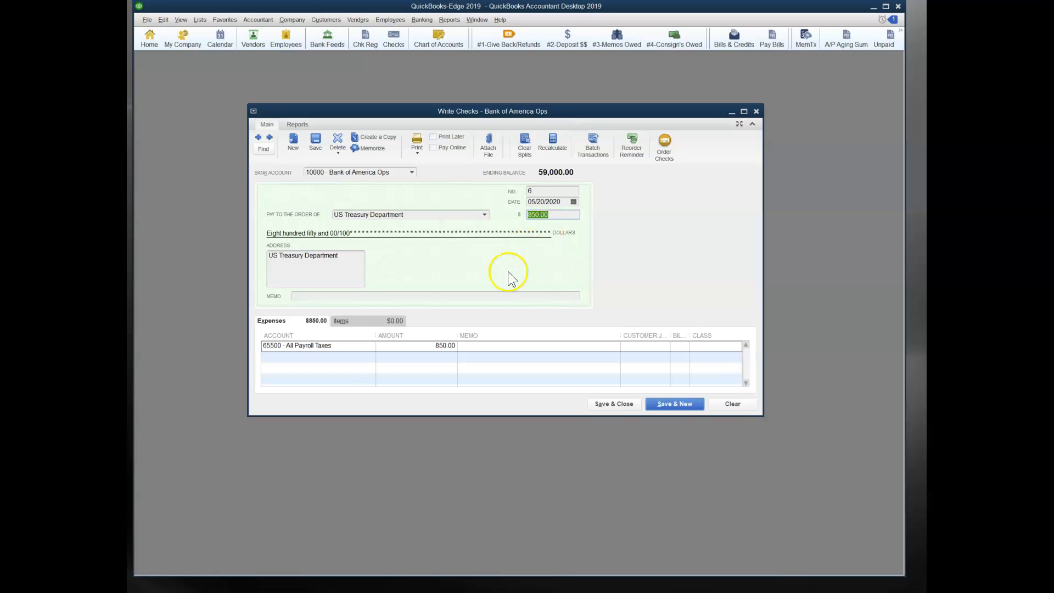
- Assign the PPL class to the All Payroll Taxes line, save the check, and start a new one
click(736, 346)
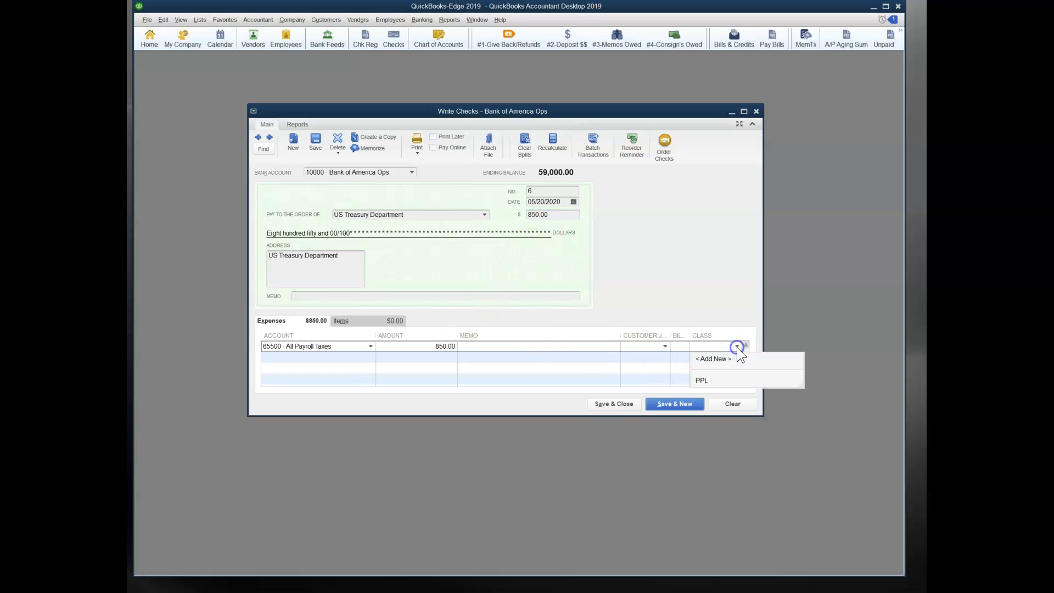
click(702, 379)
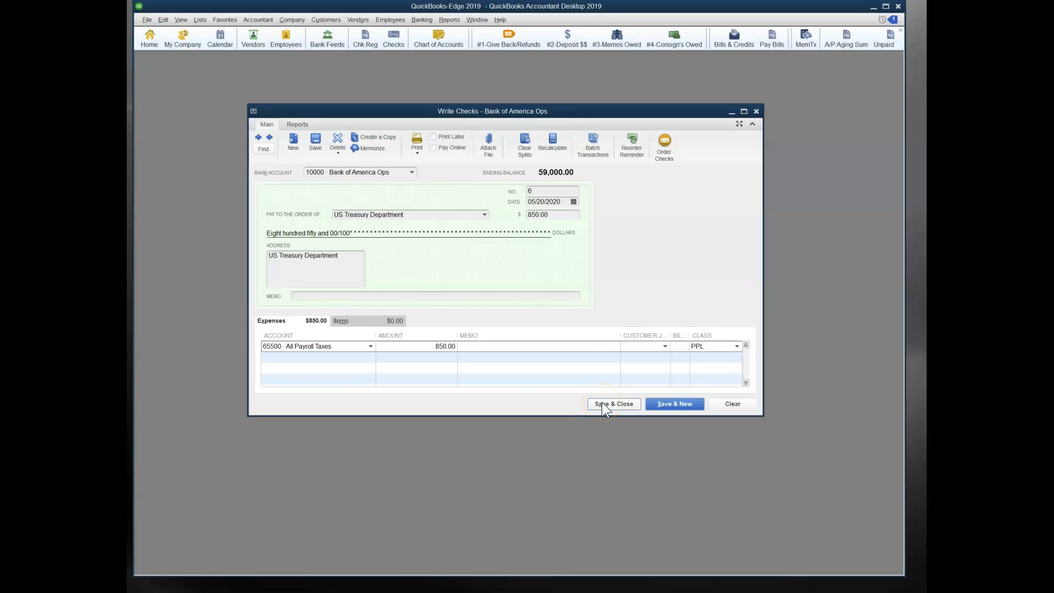
click(666, 404)
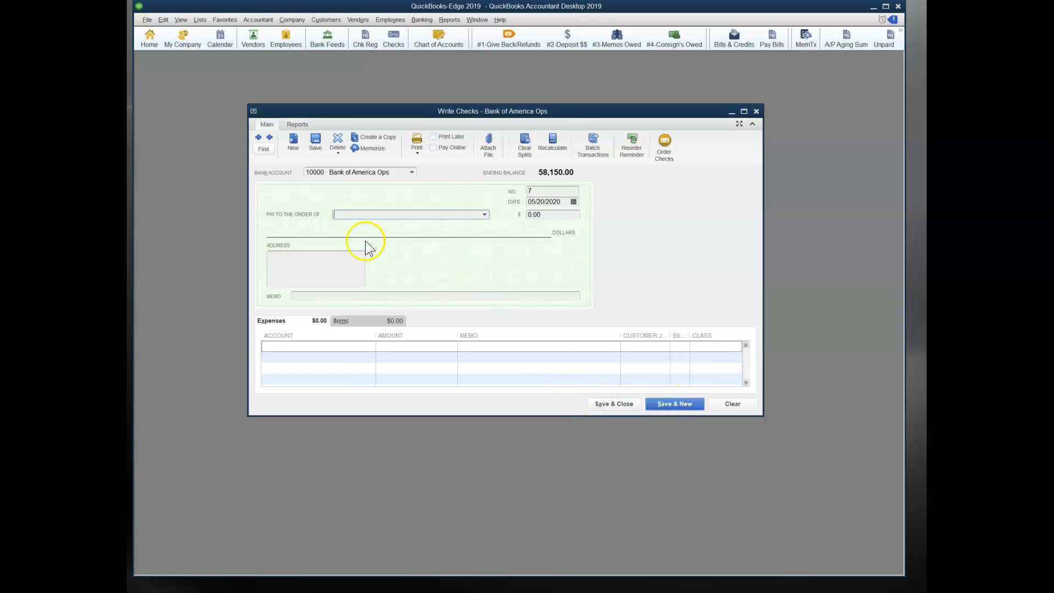
- Make the new check payable to Acme Rental Company, quick-adding that name as a vendor
click(484, 215)
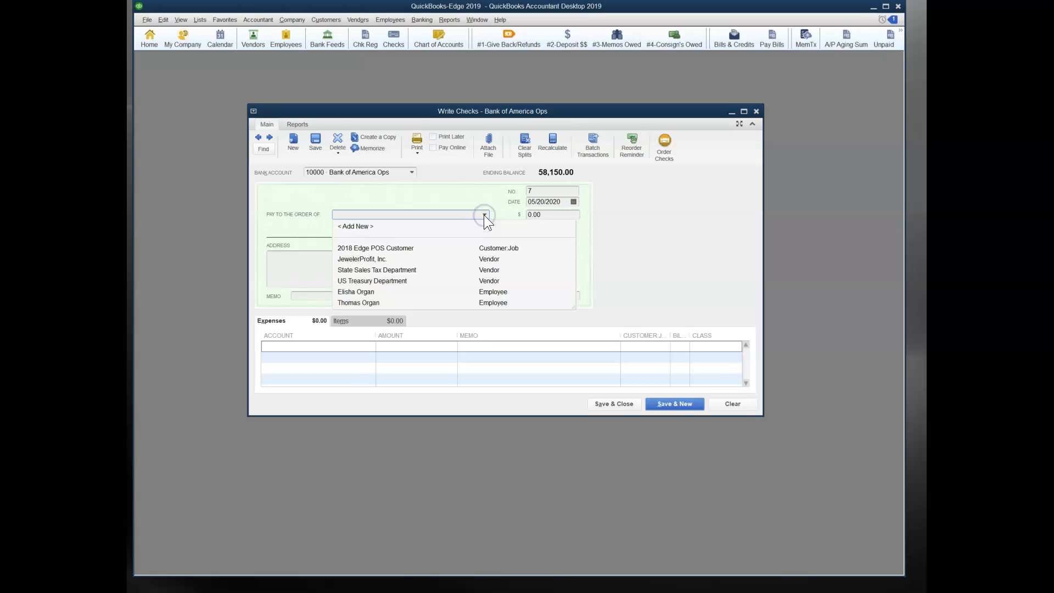
click(407, 215)
text(Acme rental Compa)
click(420, 216)
key(Left)
key(Left)
key(Left)
key(Left)
key(Left)
key(Left)
key(BackSpace)
text(R)
click(418, 221)
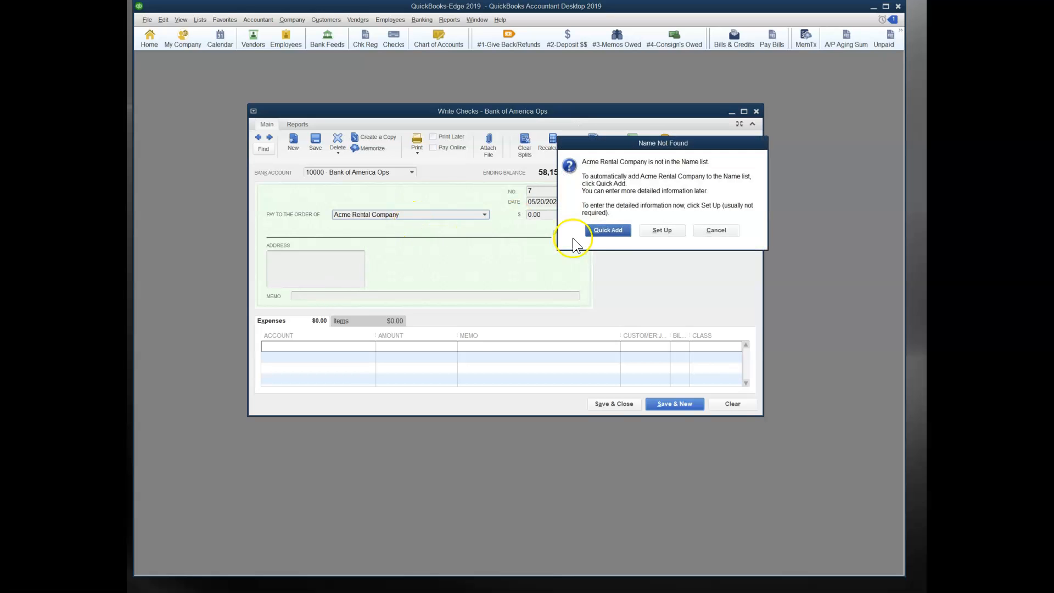
click(608, 230)
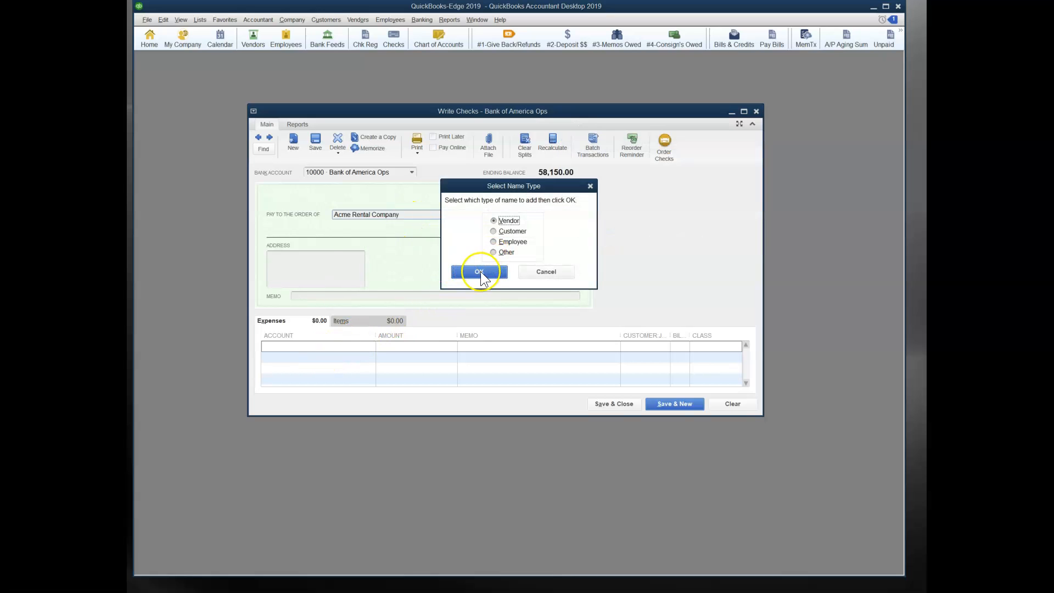
click(479, 271)
- Add a 3,500 expense line to account 67100 Rent Expense & Cam Charges on the check
click(329, 345)
text(Ren)
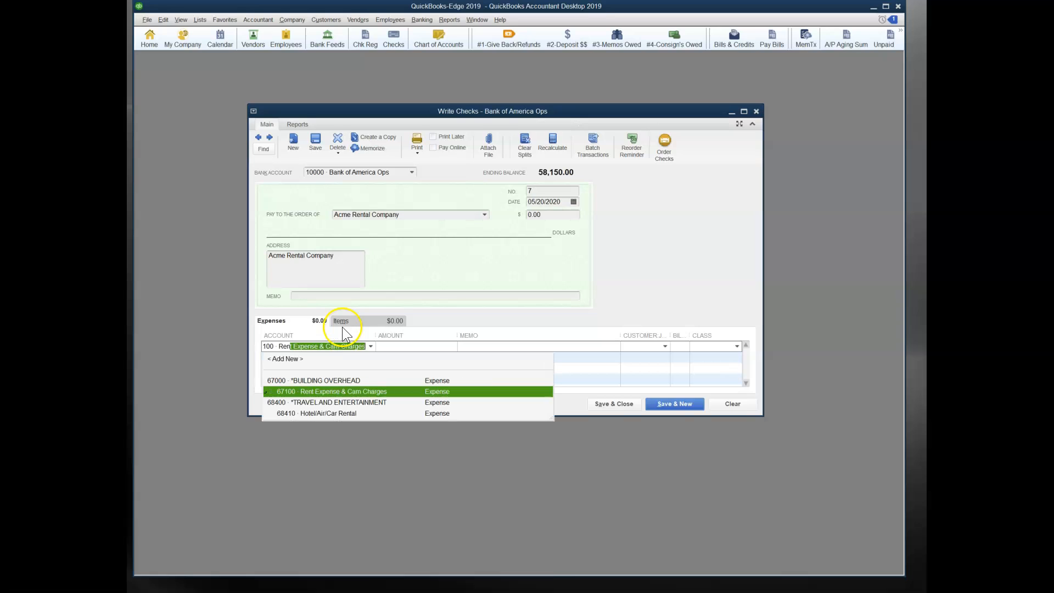
text(t)
key(Tab)
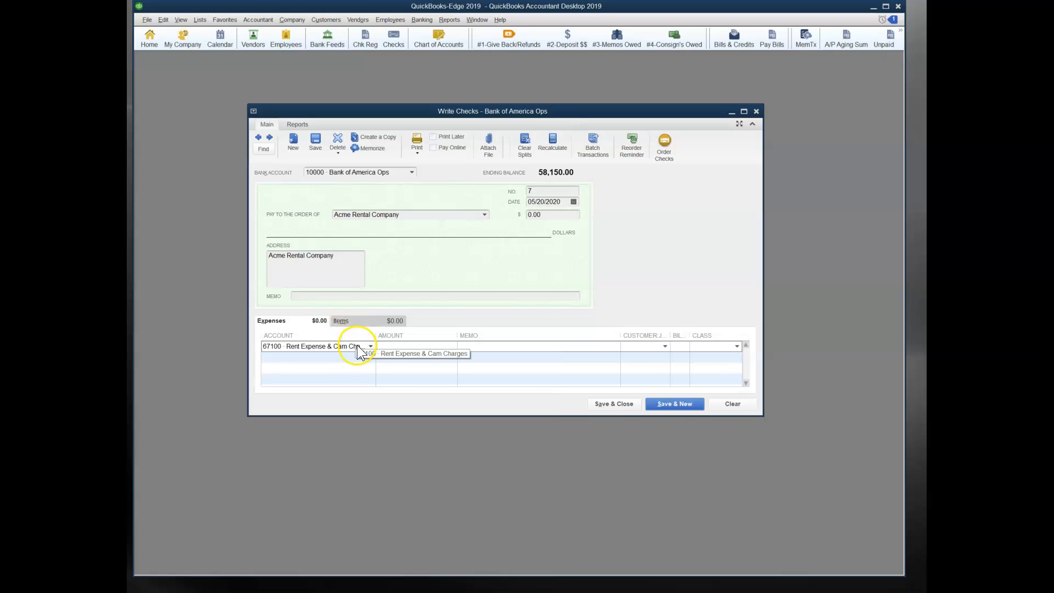
text(3,500)
key(Tab)
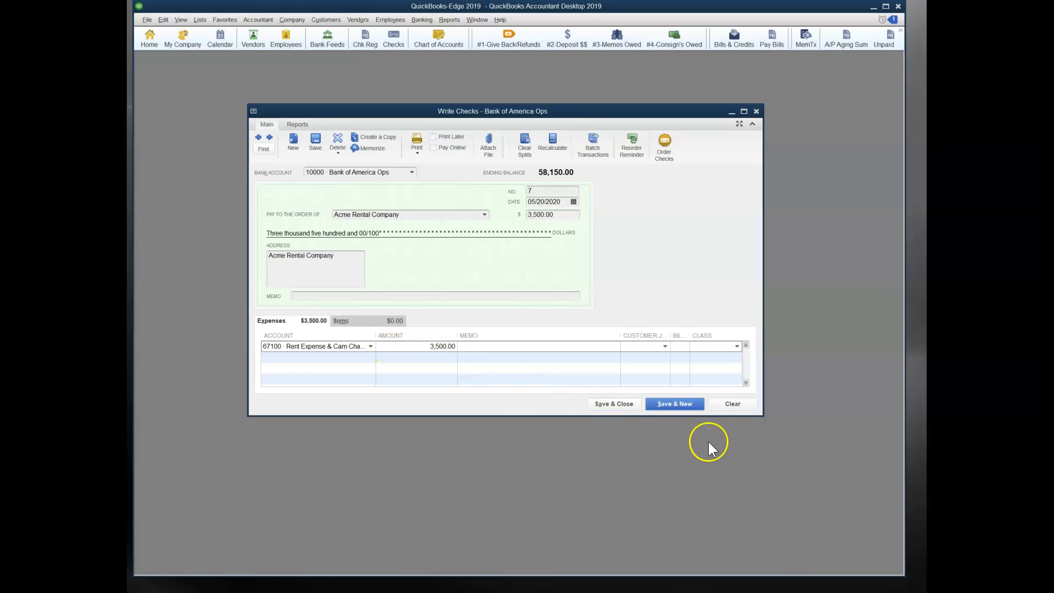
- Tag the rent expense line with the PPL class, then save the check and start another
click(736, 346)
click(703, 382)
click(677, 401)
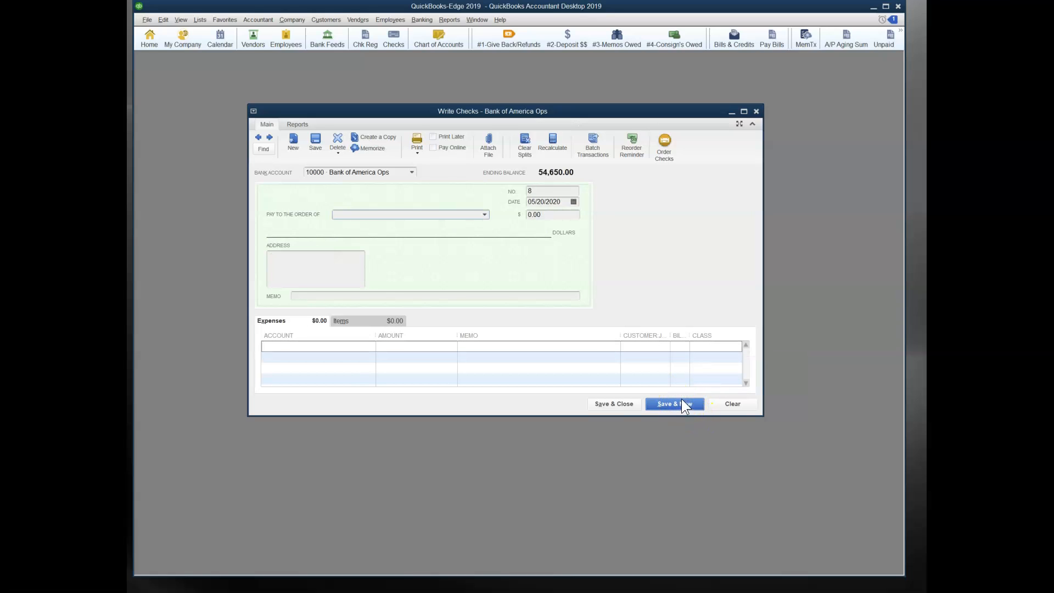
- Enter an 850 expense to account 60400 Direct Mail without a class or payee, then save and close the check
click(372, 347)
click(372, 347)
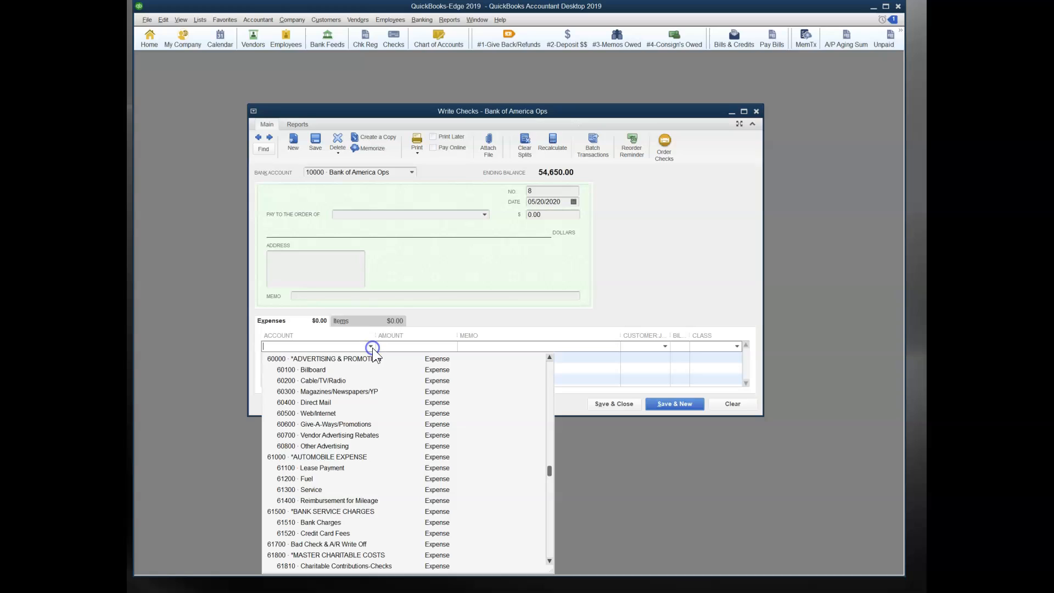
click(310, 405)
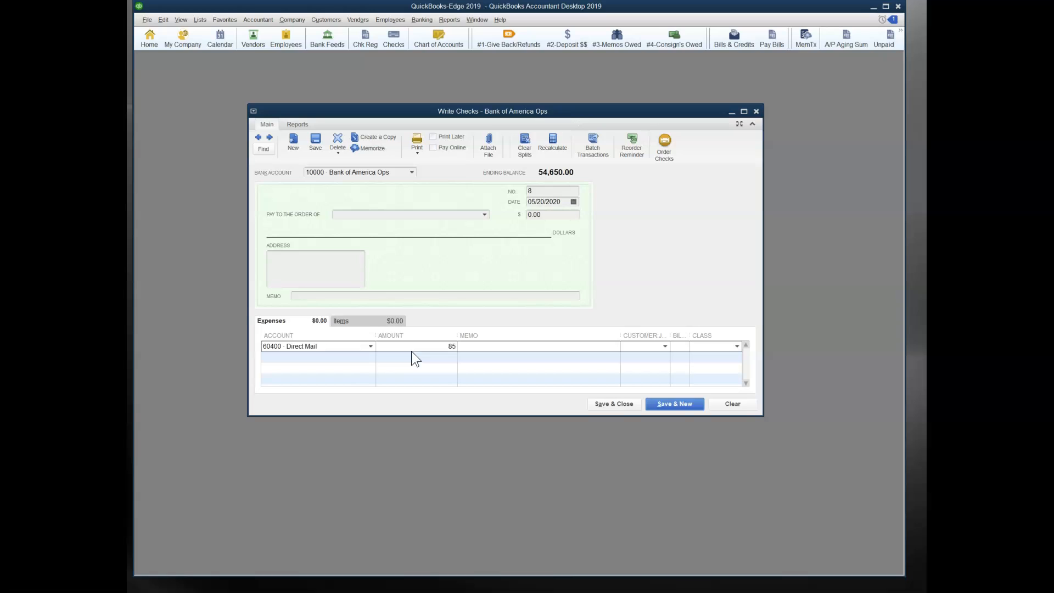
click(411, 352)
text(850)
key(Tab)
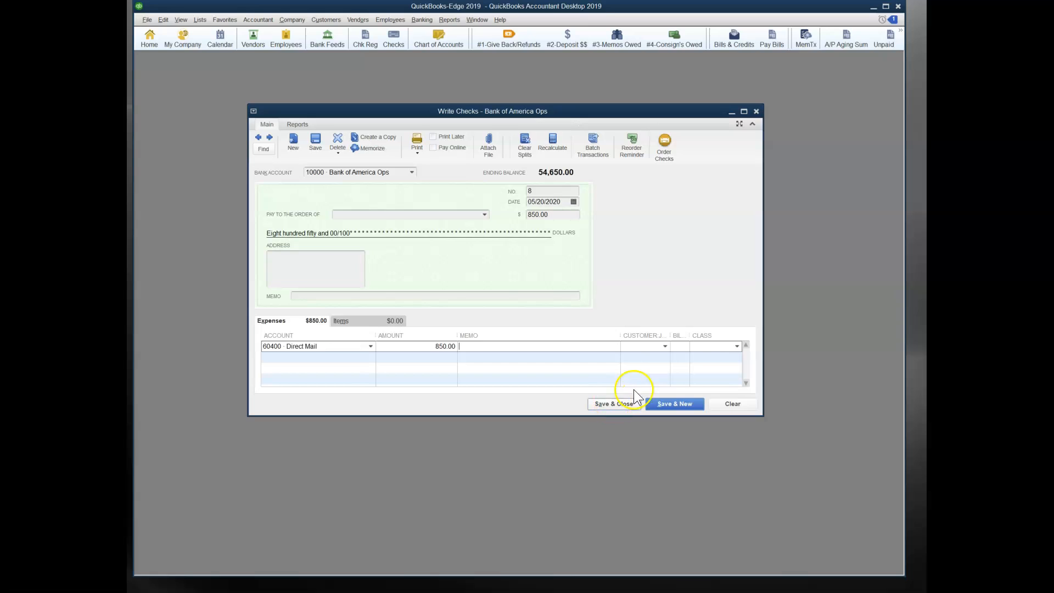
click(604, 403)
- Review the prompt-to-assign-classes setting in the company accounting preferences and leave without making changes
click(162, 19)
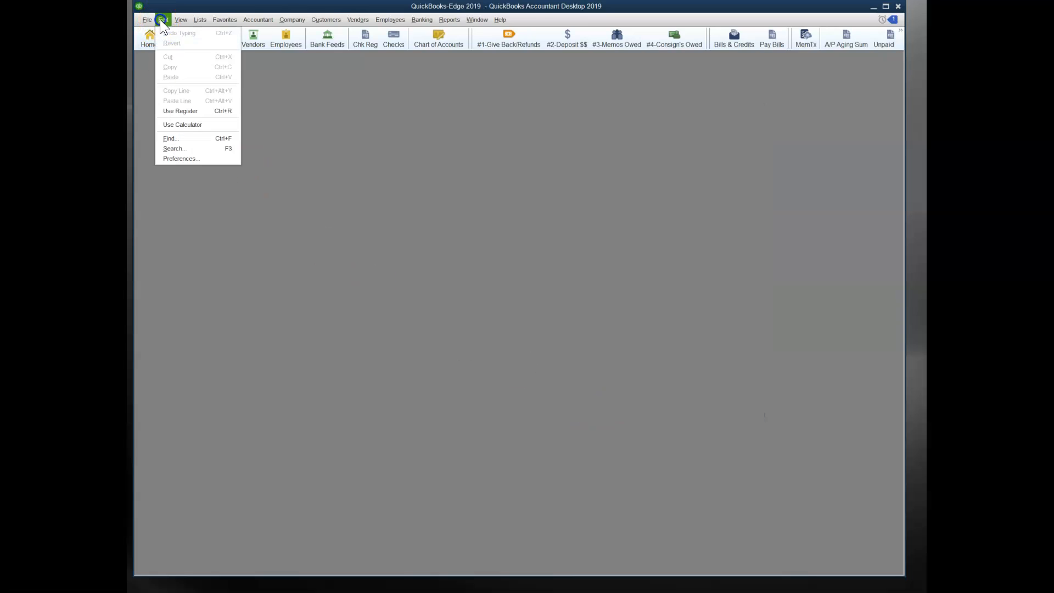
click(176, 160)
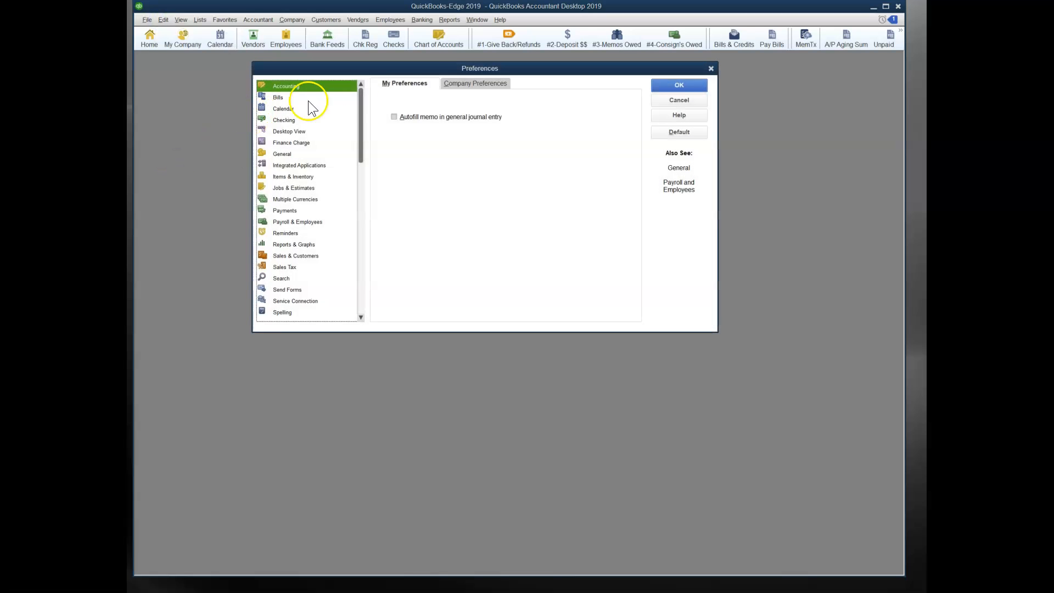
click(456, 83)
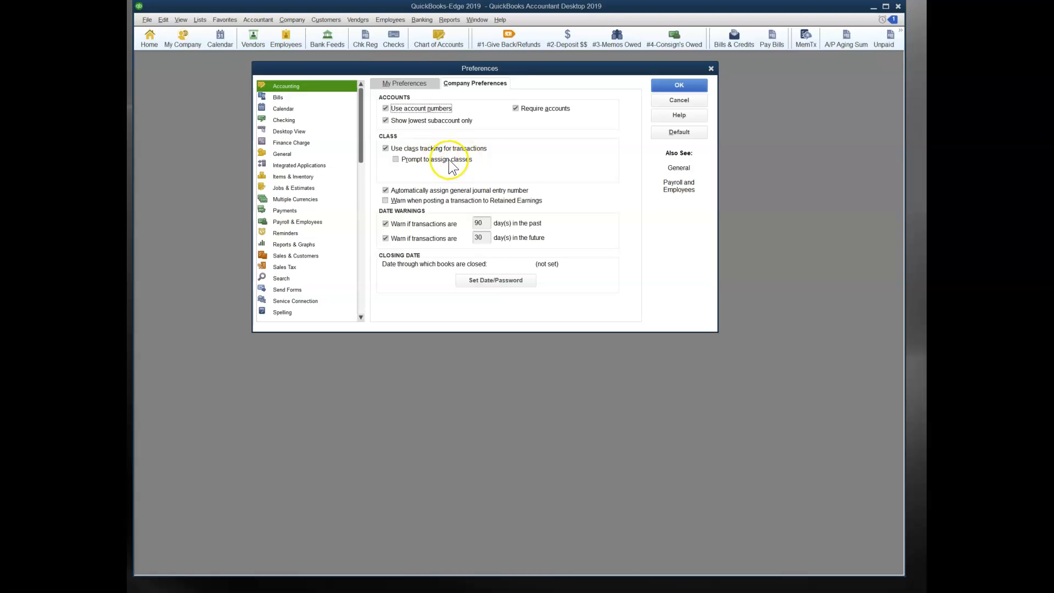
click(679, 101)
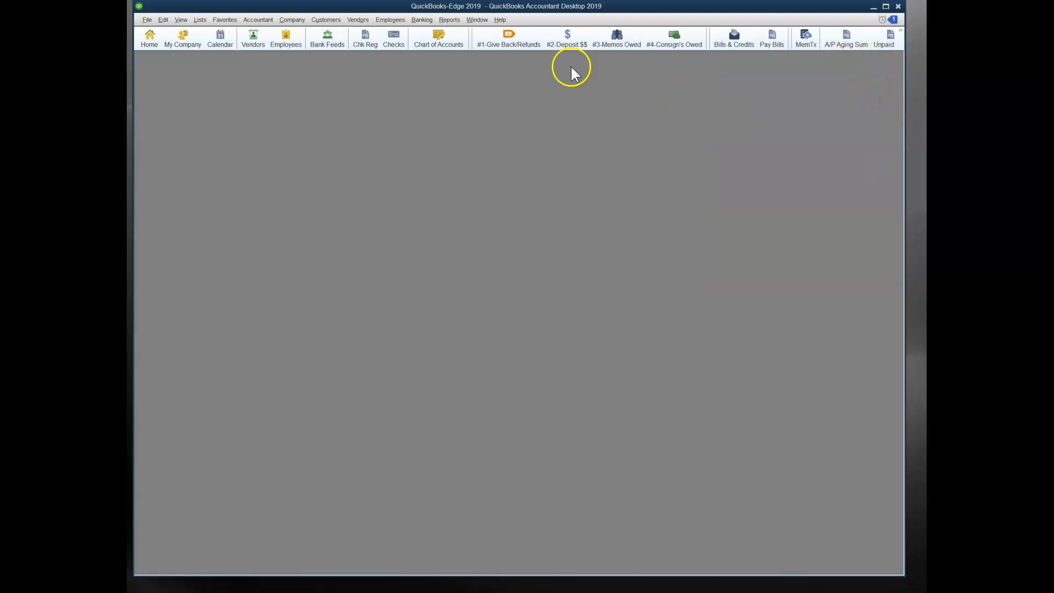
- Open the standard Profit & Loss report and set its dates to This Fiscal Year-to-date
click(443, 22)
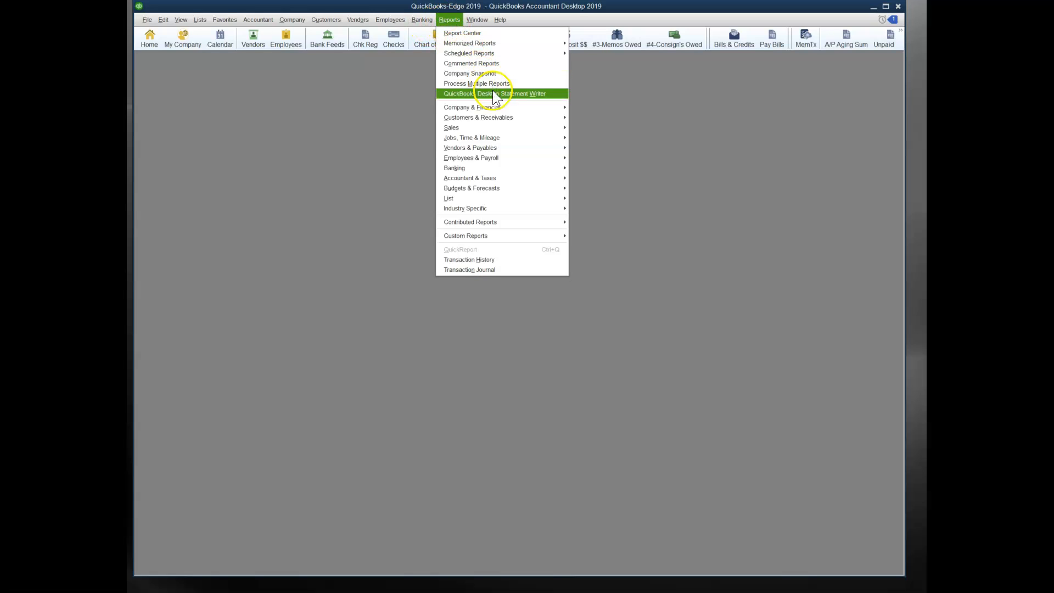
mouse_move(502, 107)
click(583, 112)
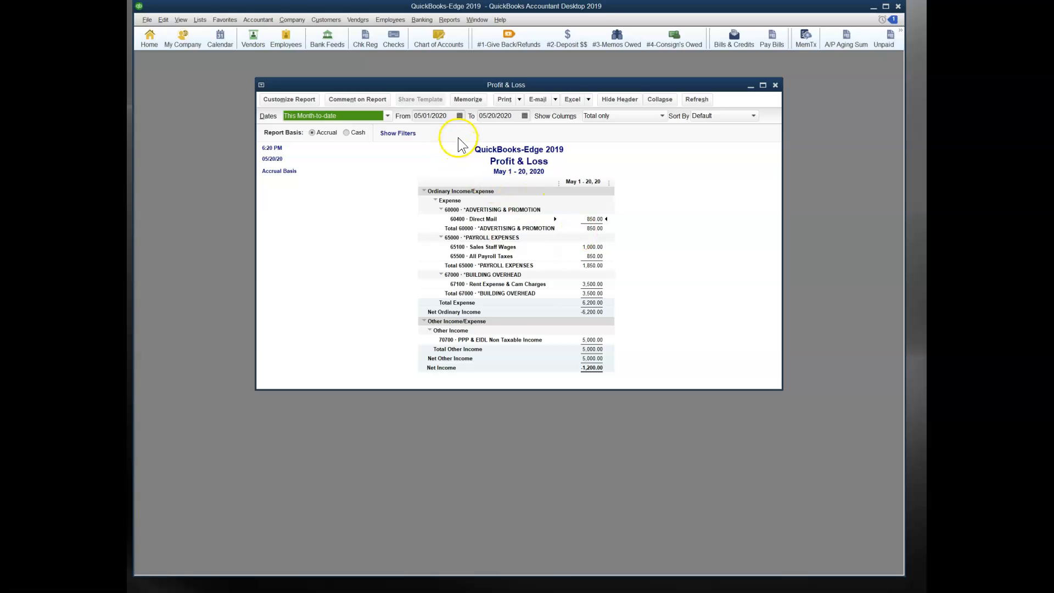
click(386, 116)
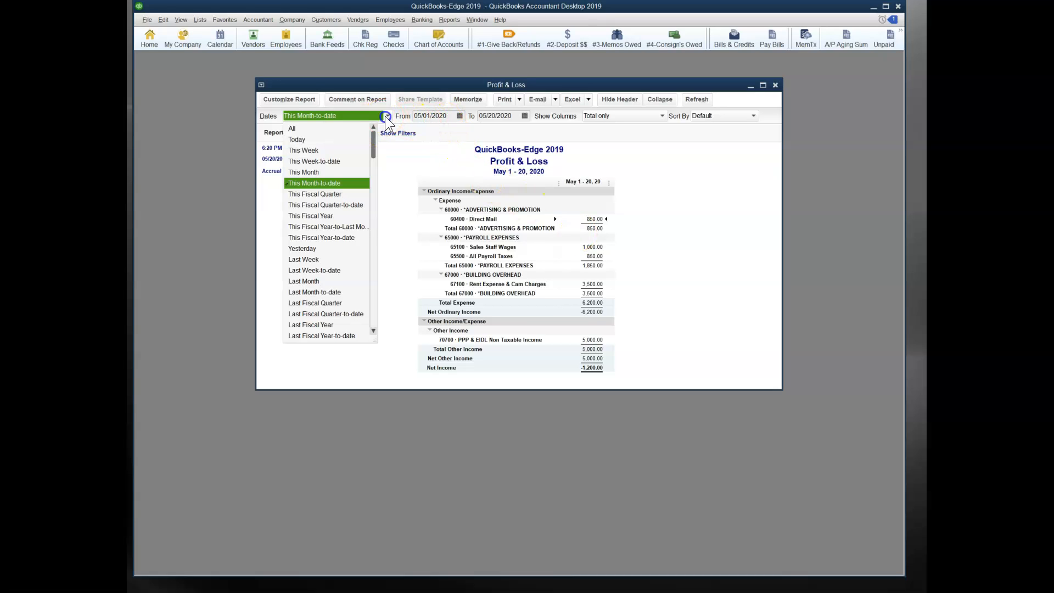
click(332, 238)
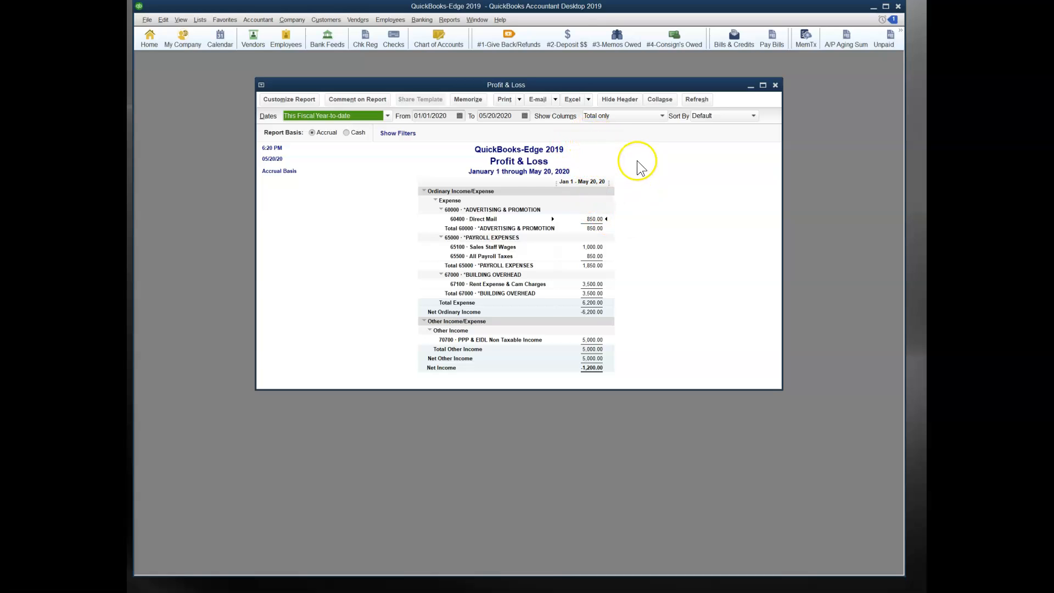
- Customize the Profit & Loss report with a Class filter set to PPL
click(274, 99)
drag(271, 94, 612, 117)
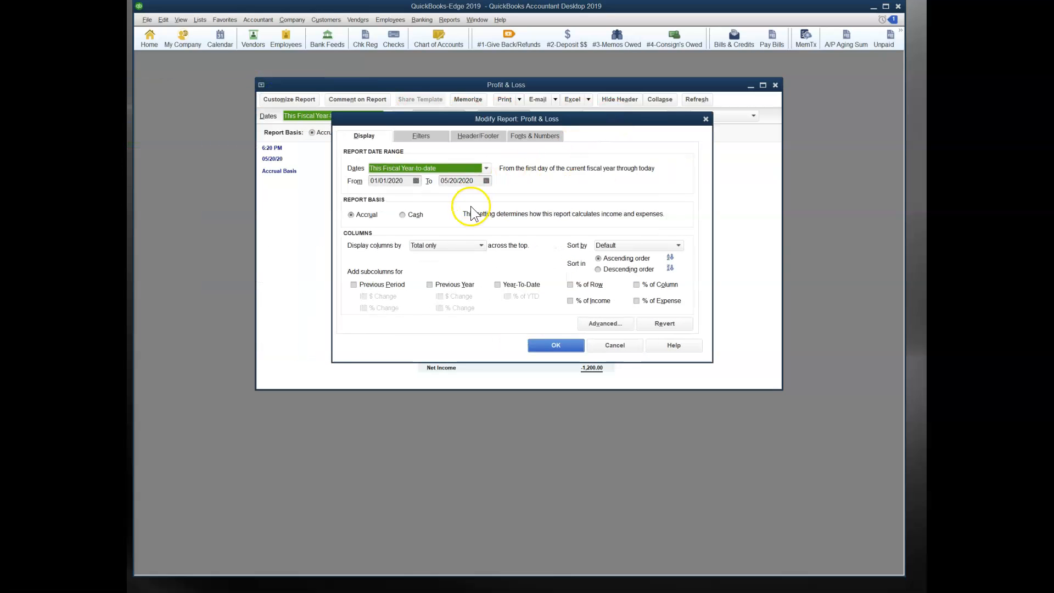
click(413, 136)
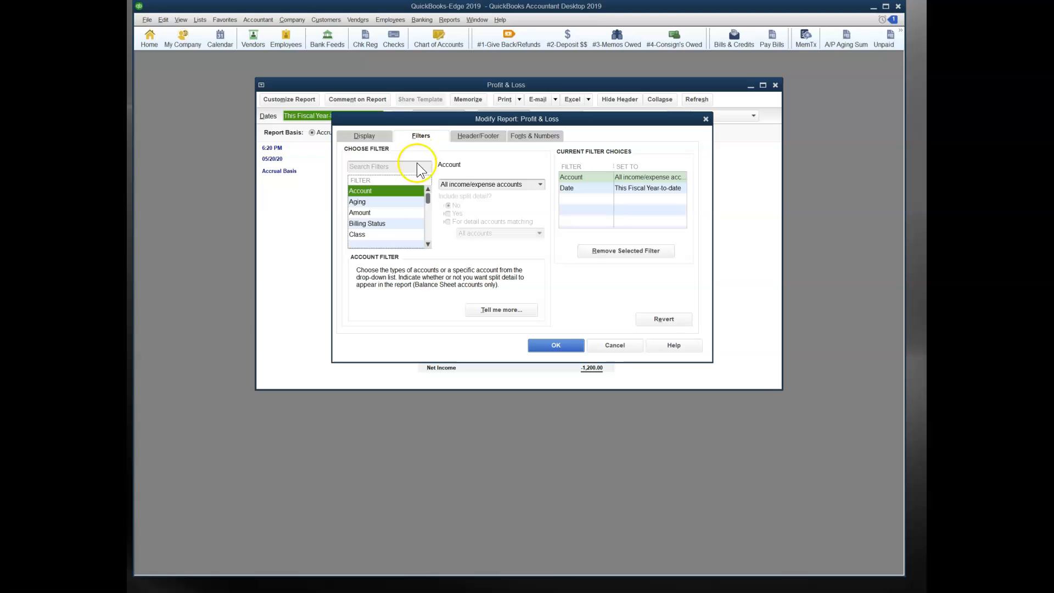
click(361, 235)
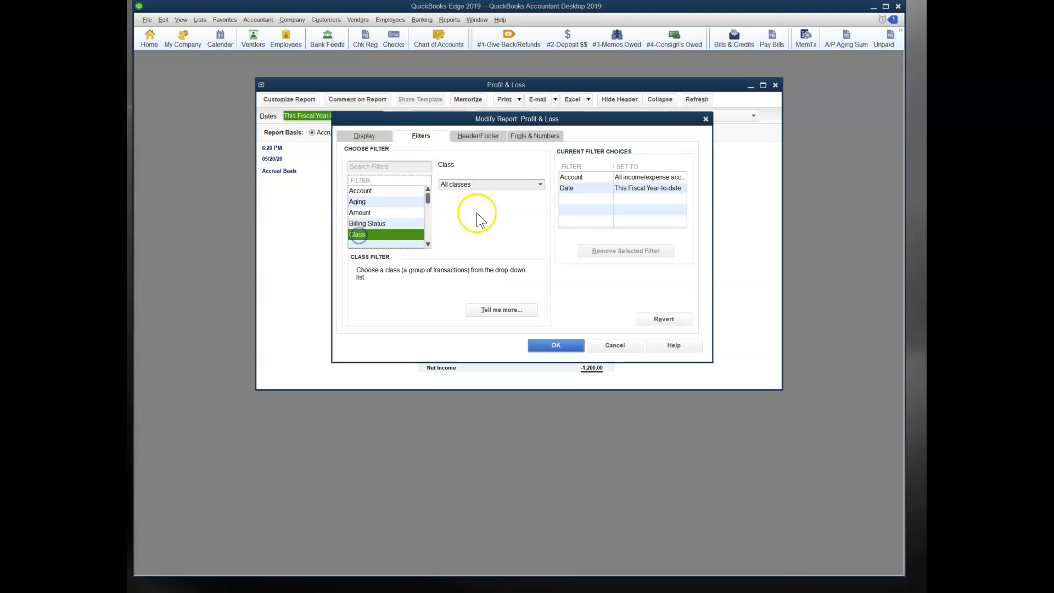
click(538, 186)
click(450, 226)
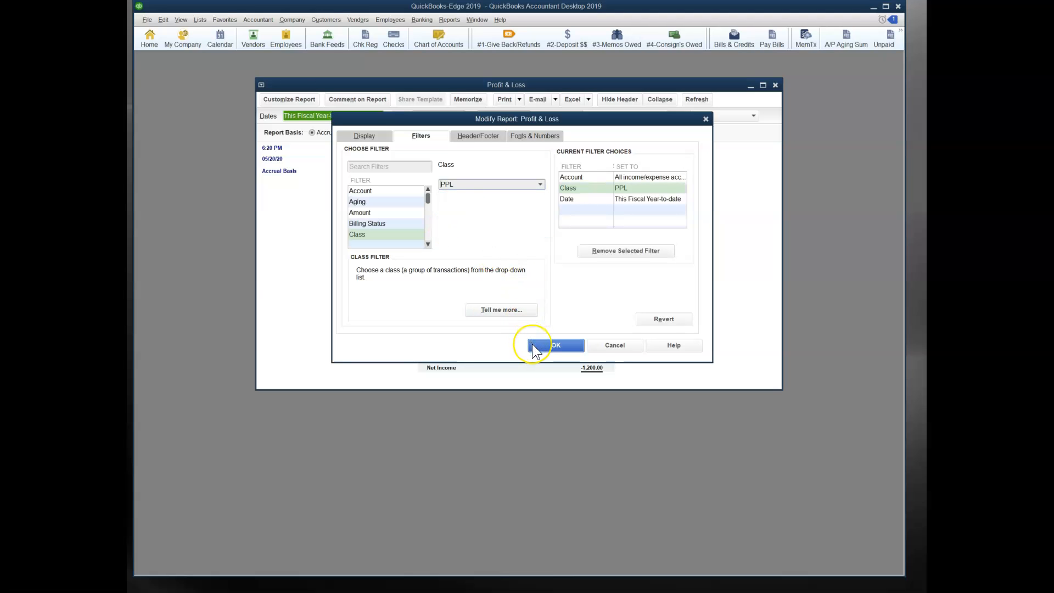
drag(548, 121, 562, 252)
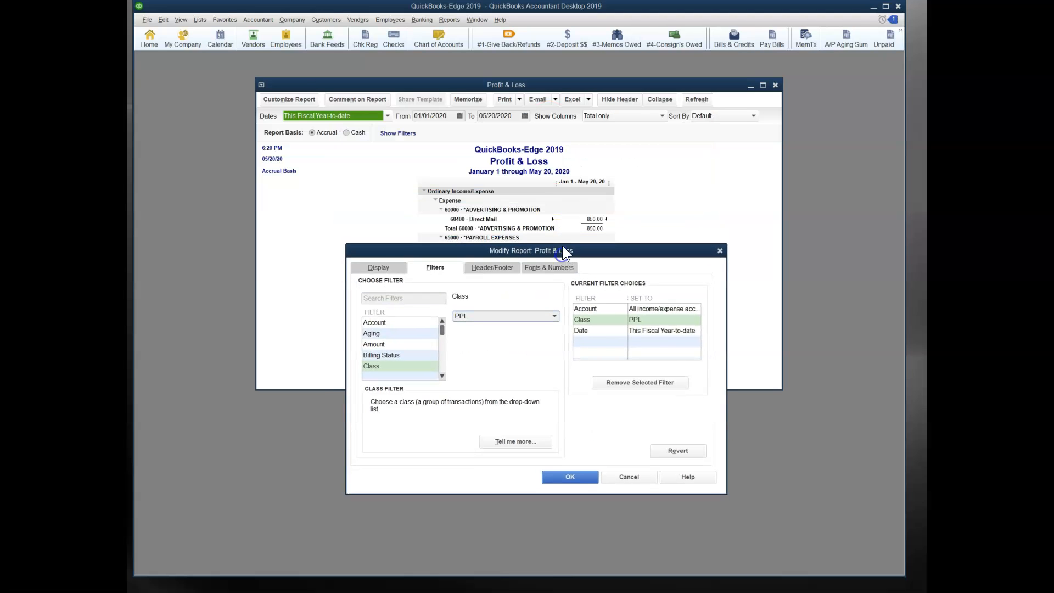
click(569, 478)
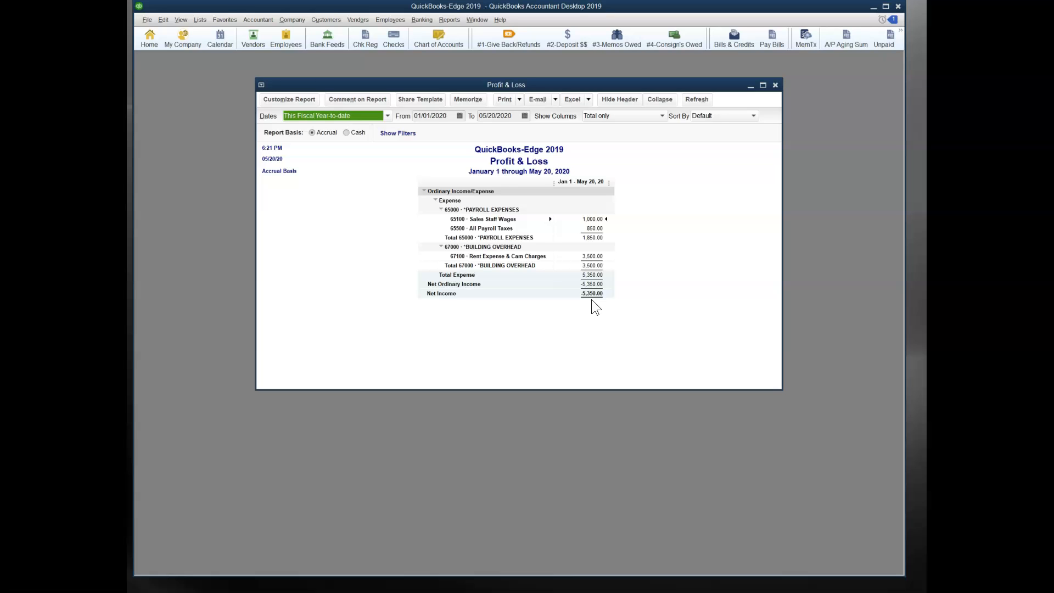
- Reopen the Profit & Loss report's filters to review the Class filter choice, then return to the report
click(298, 101)
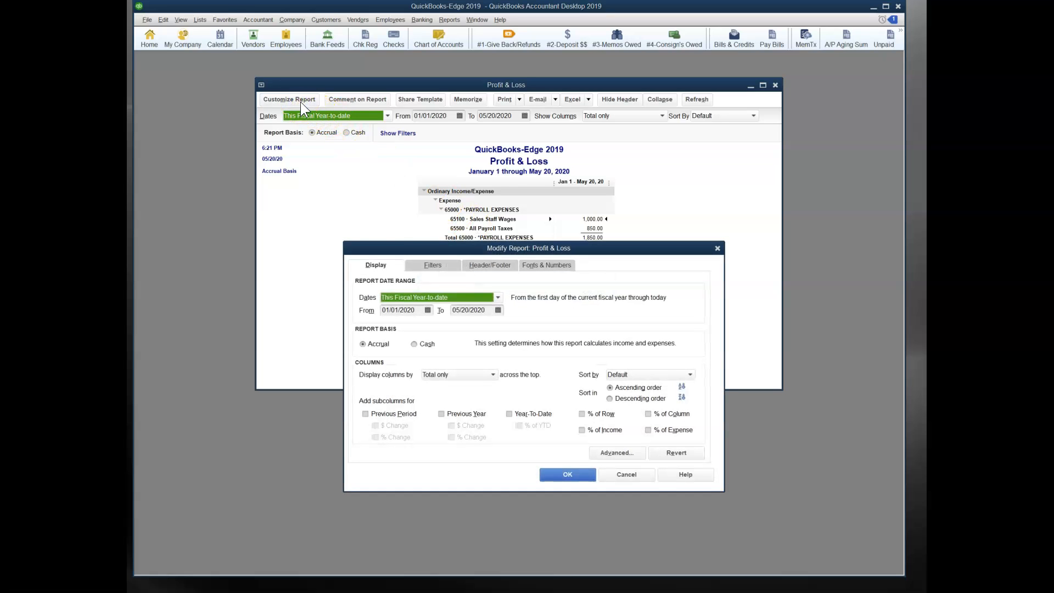
click(433, 265)
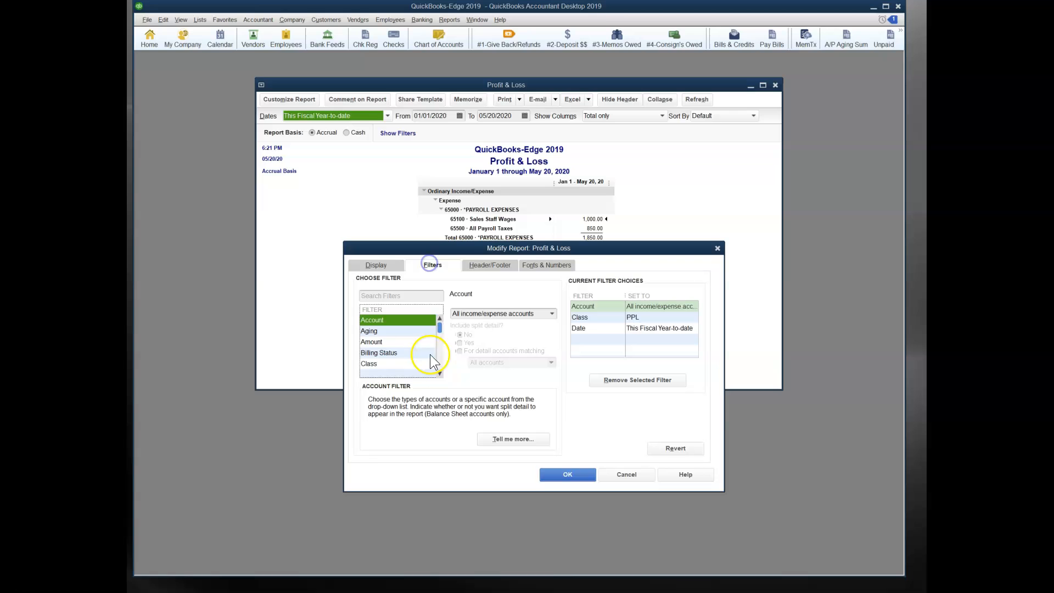
click(377, 364)
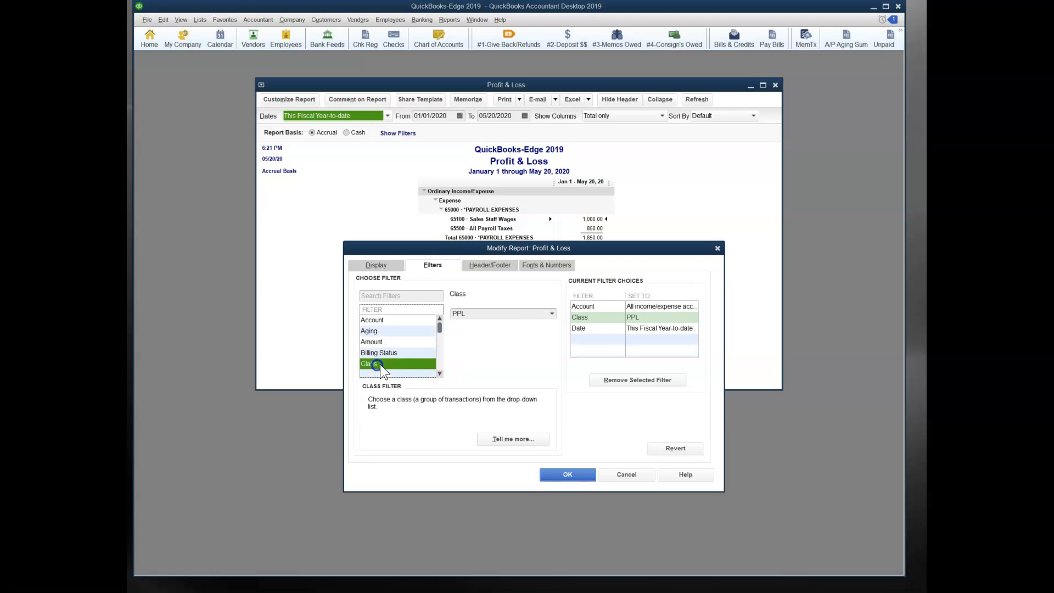
click(566, 475)
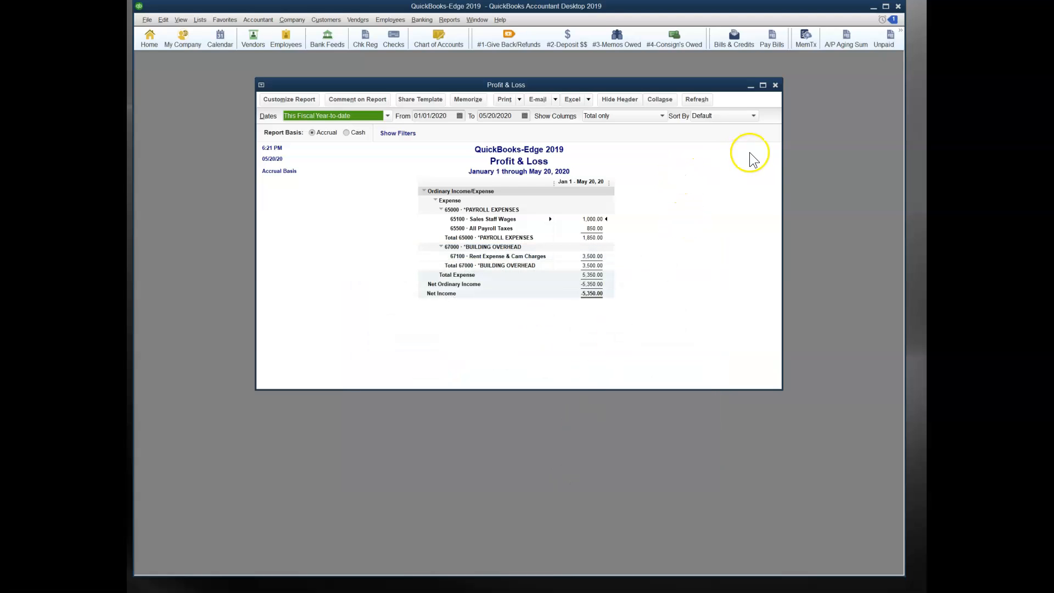
click(899, 45)
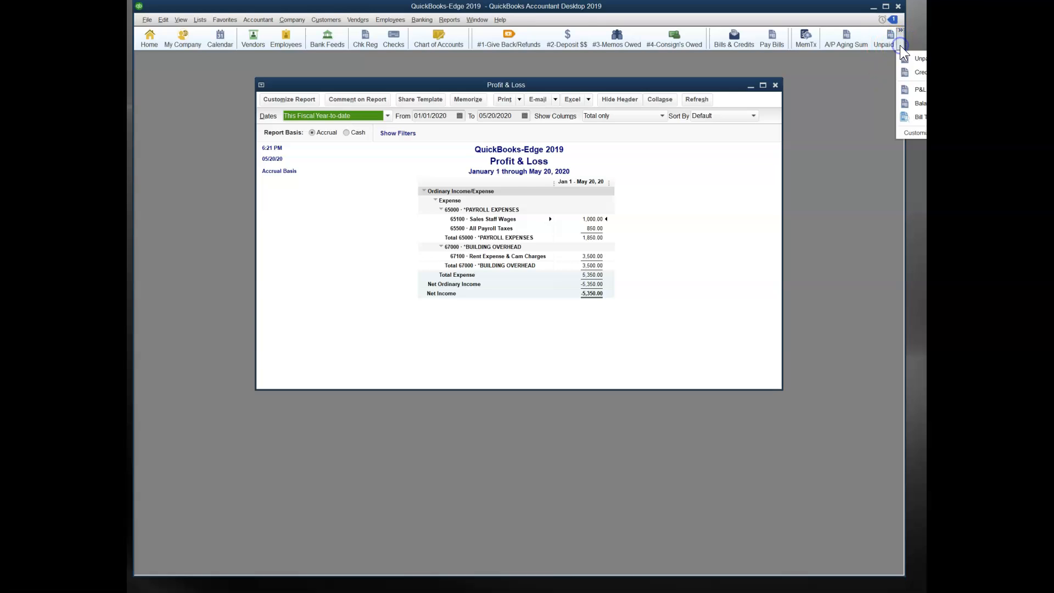
click(900, 45)
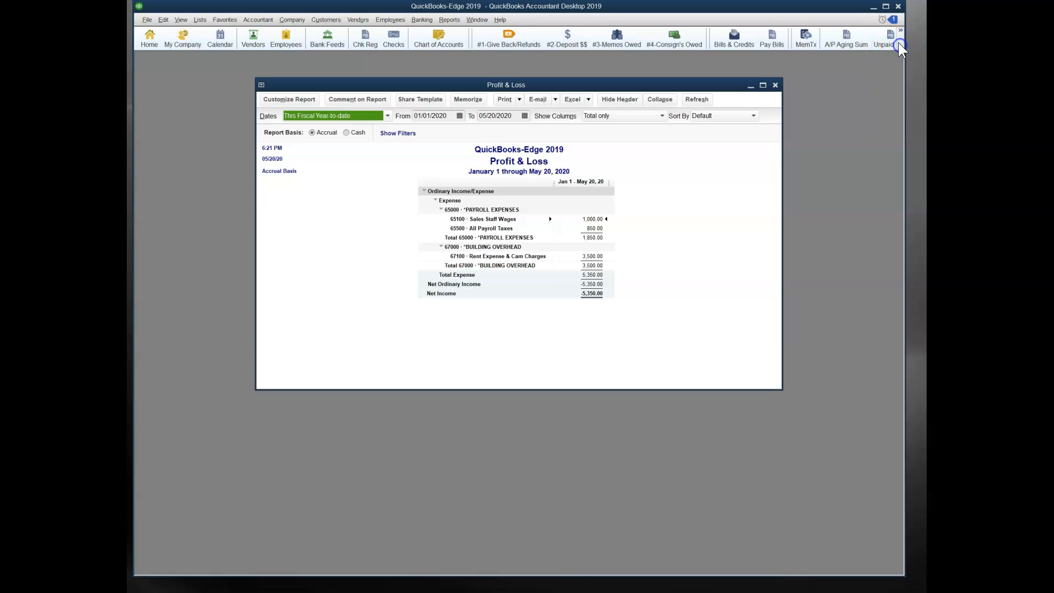
click(450, 21)
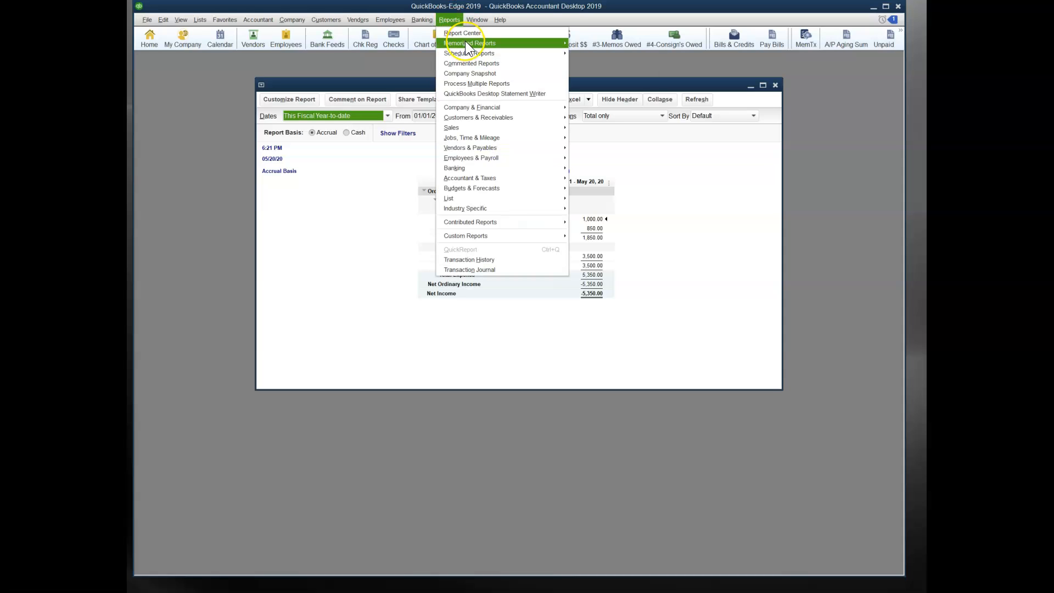
click(465, 43)
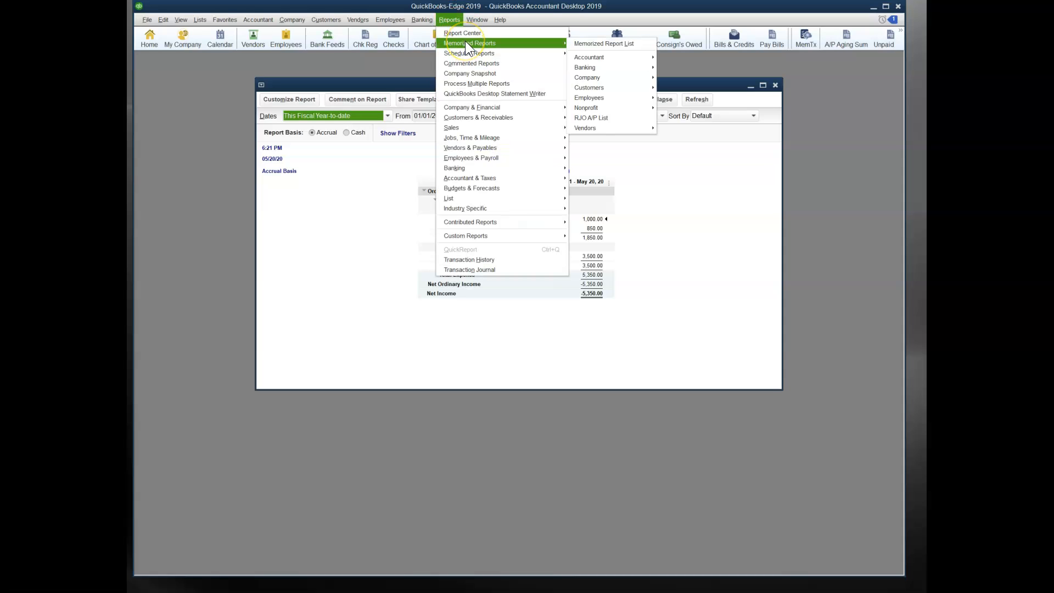
click(404, 83)
click(406, 195)
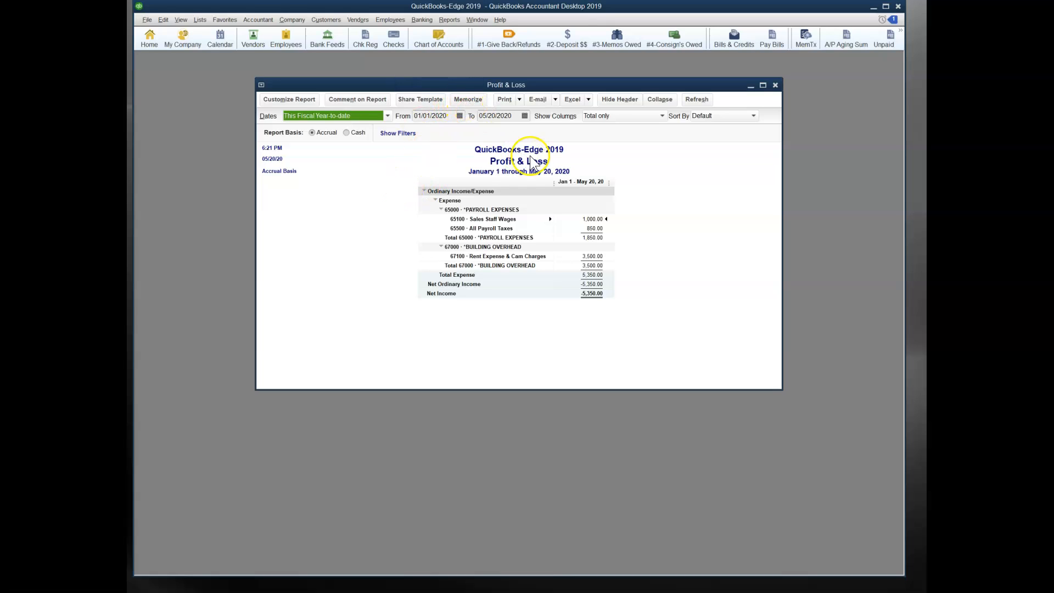
- Memorize the filtered Profit & Loss report as PPP P&L Report in the Company memorized report group, and close the report
click(469, 102)
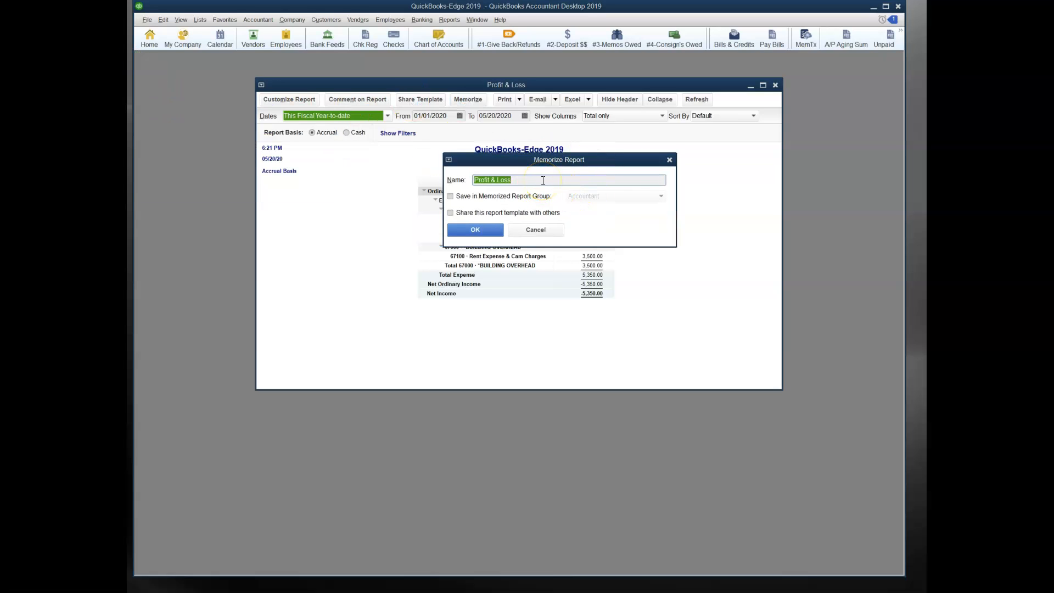
text(PP)
click(457, 198)
click(660, 197)
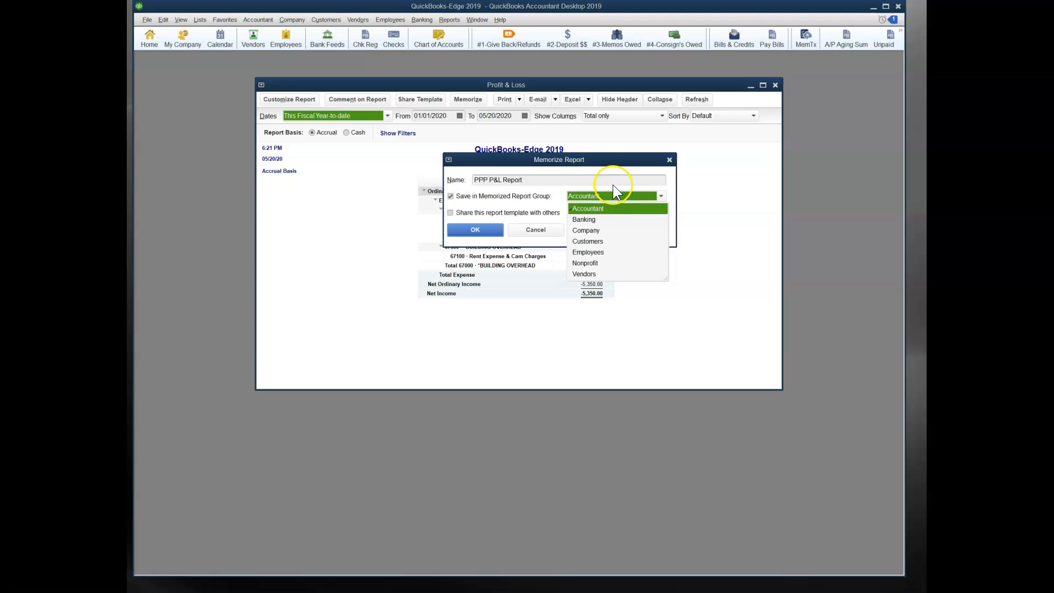
click(591, 230)
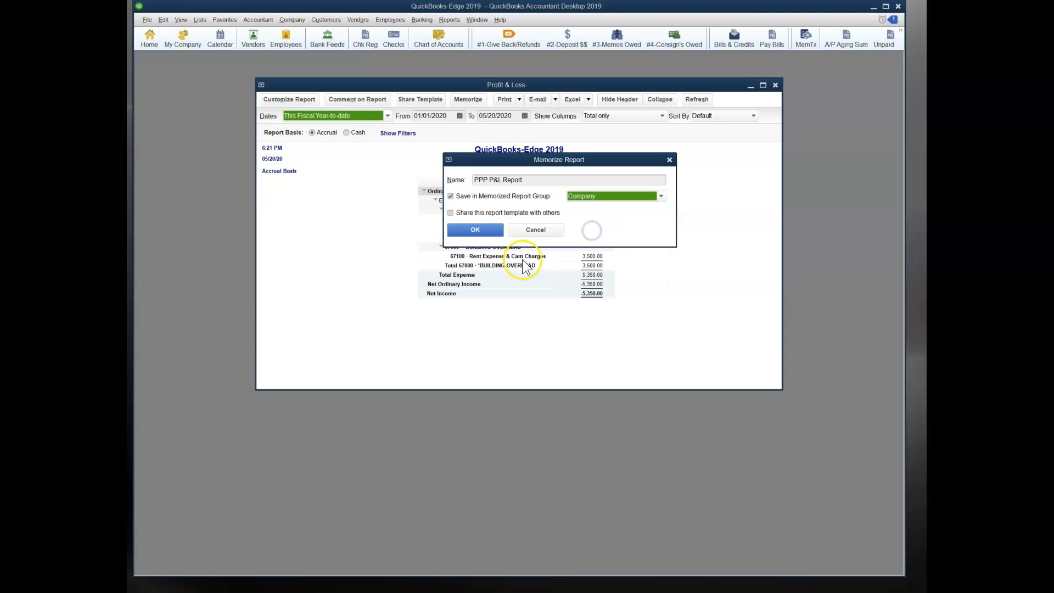
click(475, 230)
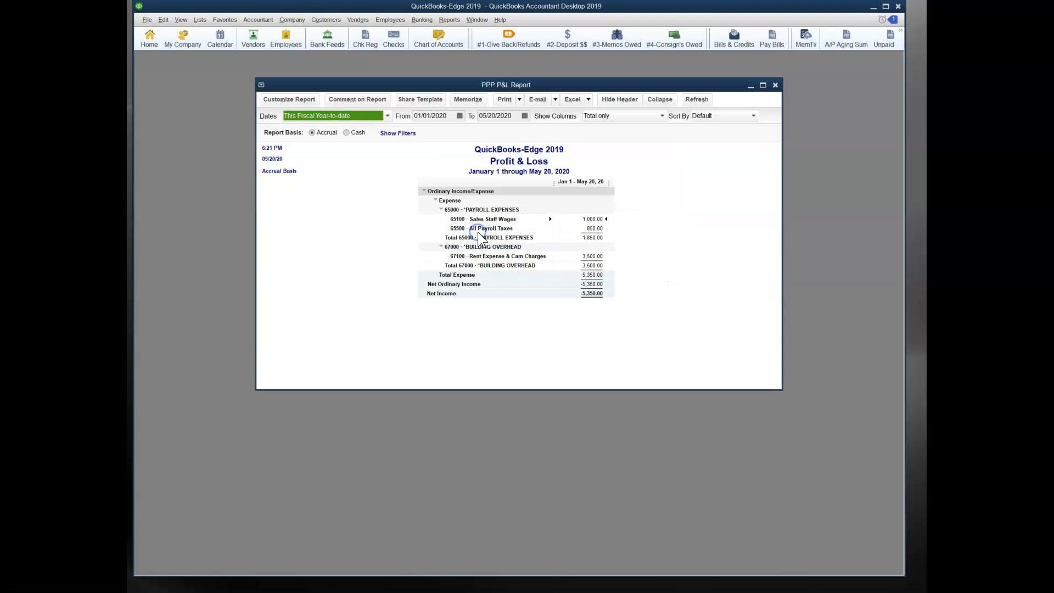
click(775, 85)
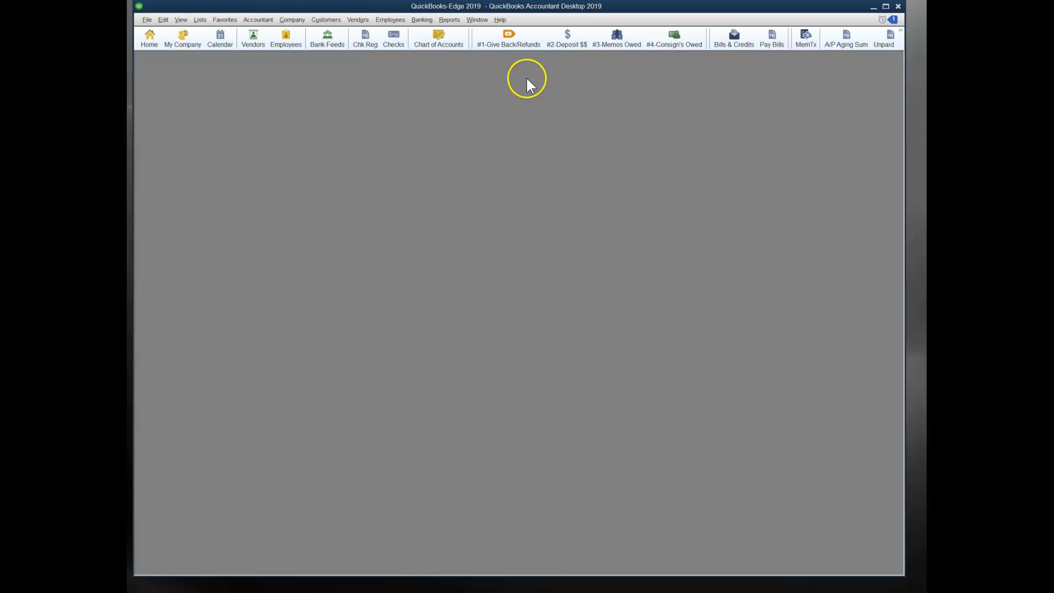
- Open a new standard Profit & Loss report, view its customization settings, and close it without making changes
click(449, 19)
mouse_move(527, 107)
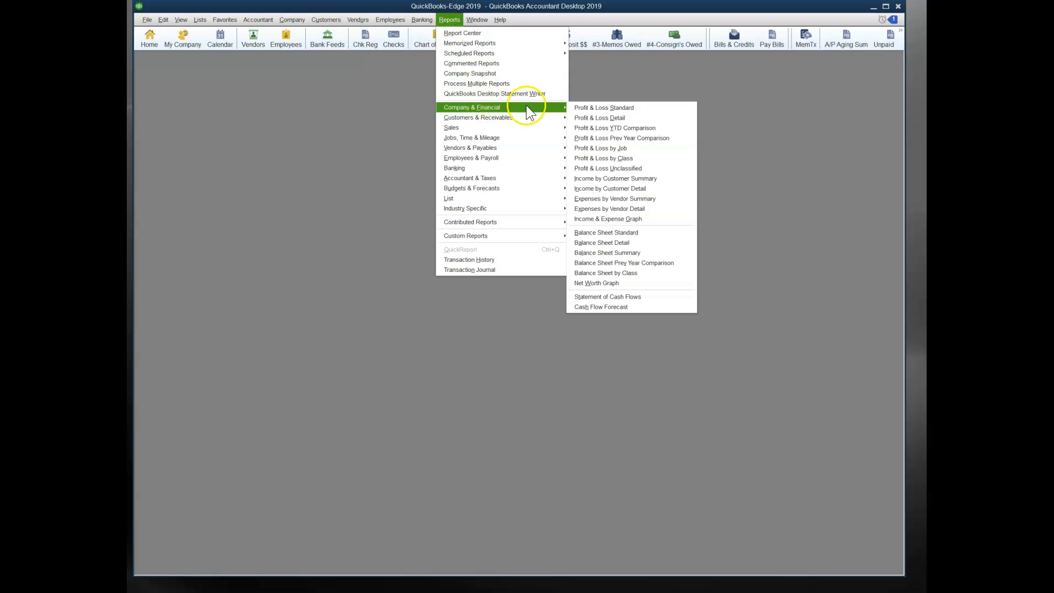
click(573, 107)
click(284, 103)
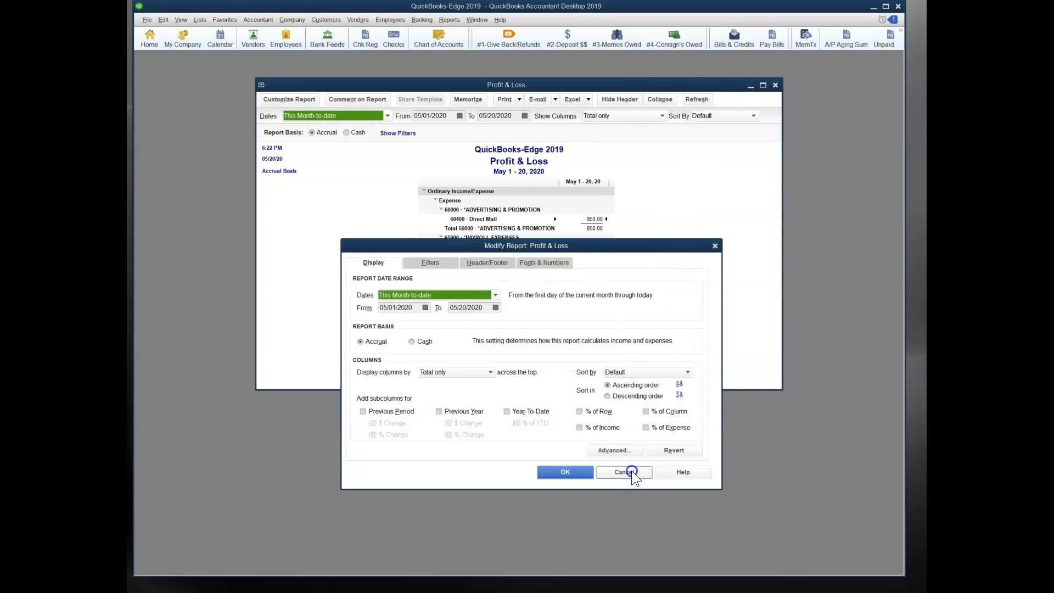
click(629, 472)
click(775, 86)
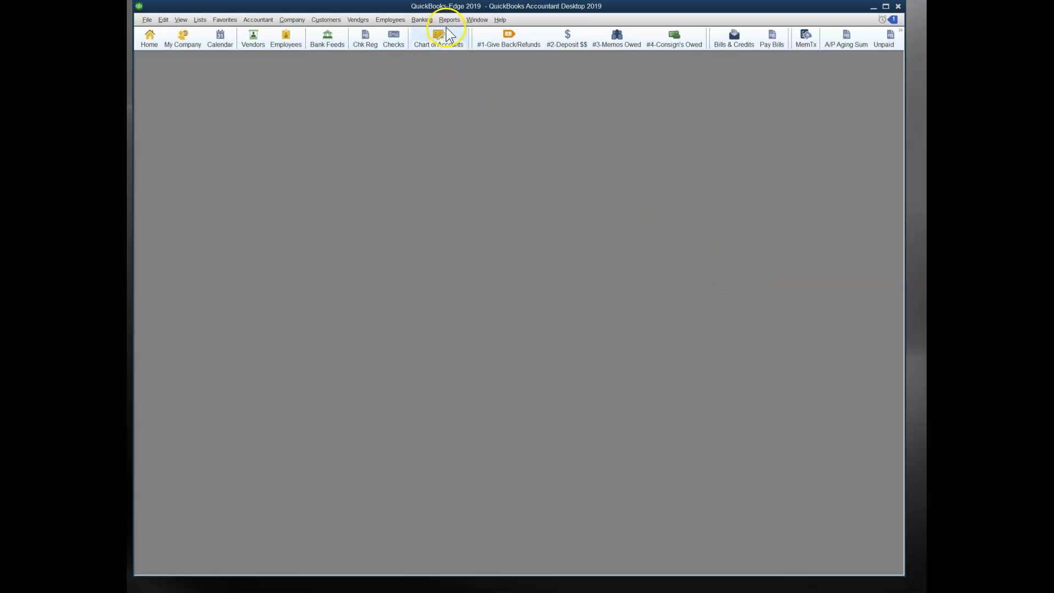
- Open the memorized PPP P&L Report from the Company group
click(449, 20)
mouse_move(463, 44)
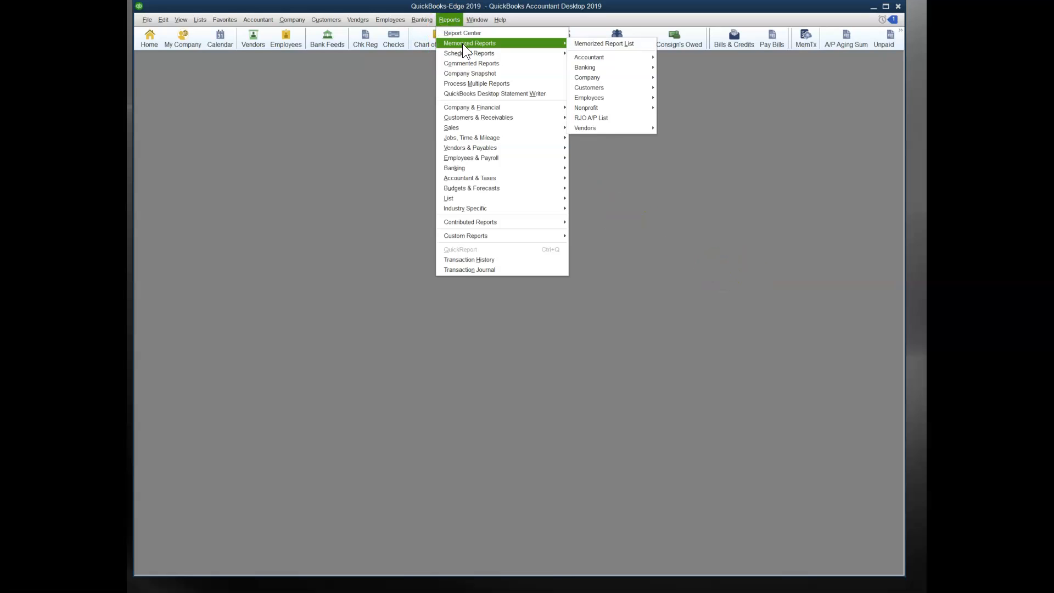
mouse_move(591, 80)
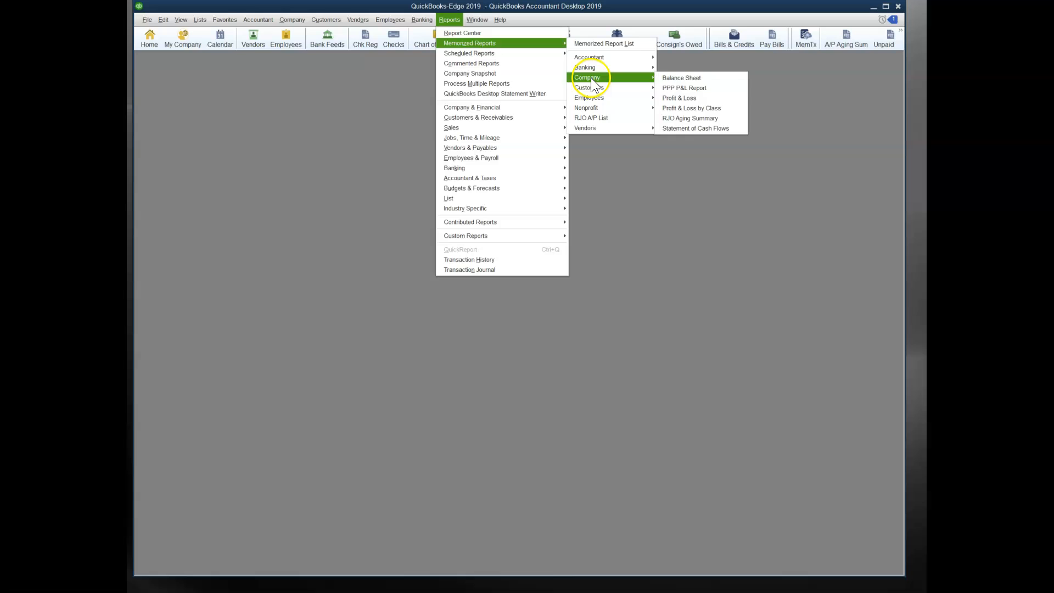
click(683, 89)
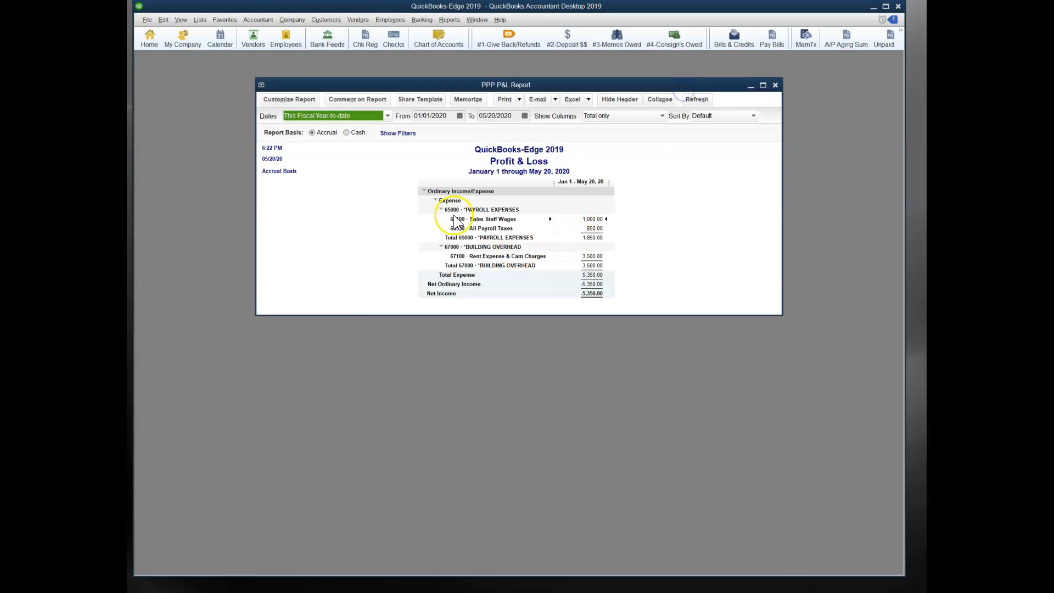
- Review the memorized report's Class filter, cancel the customization, and close the report
click(289, 100)
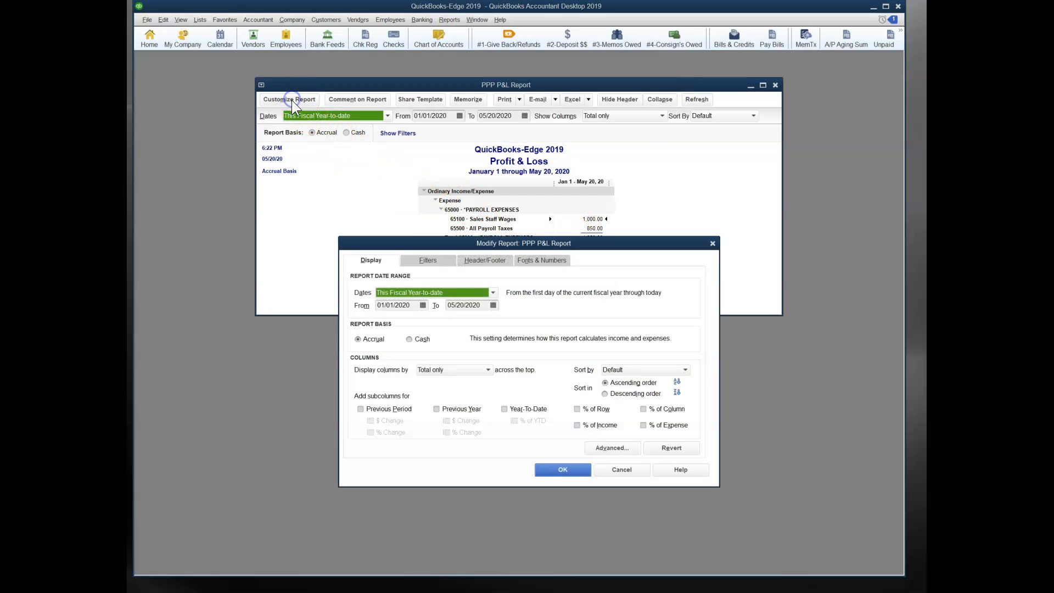
click(422, 263)
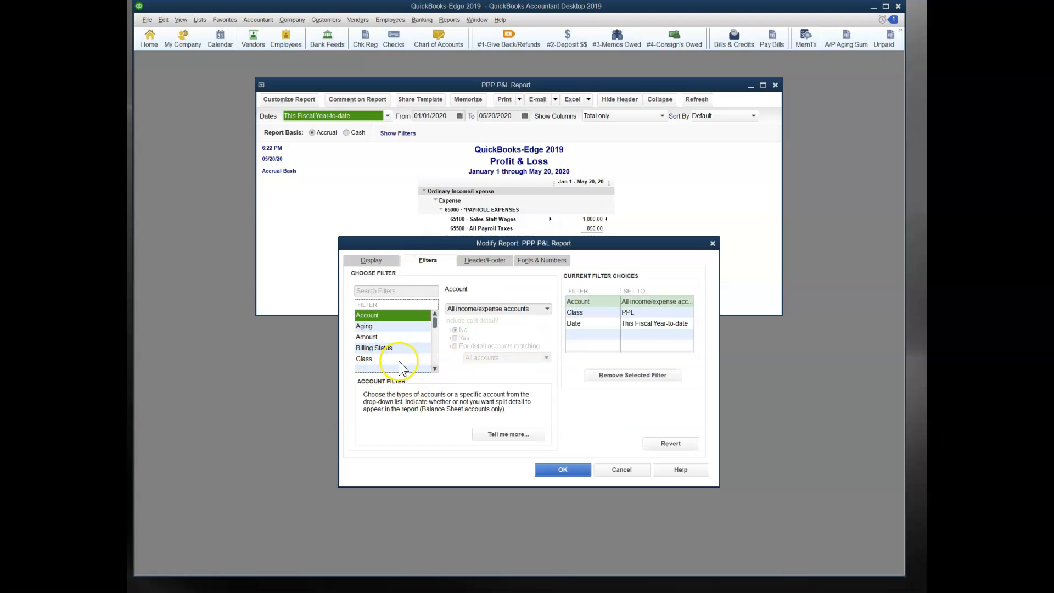
click(399, 360)
click(610, 470)
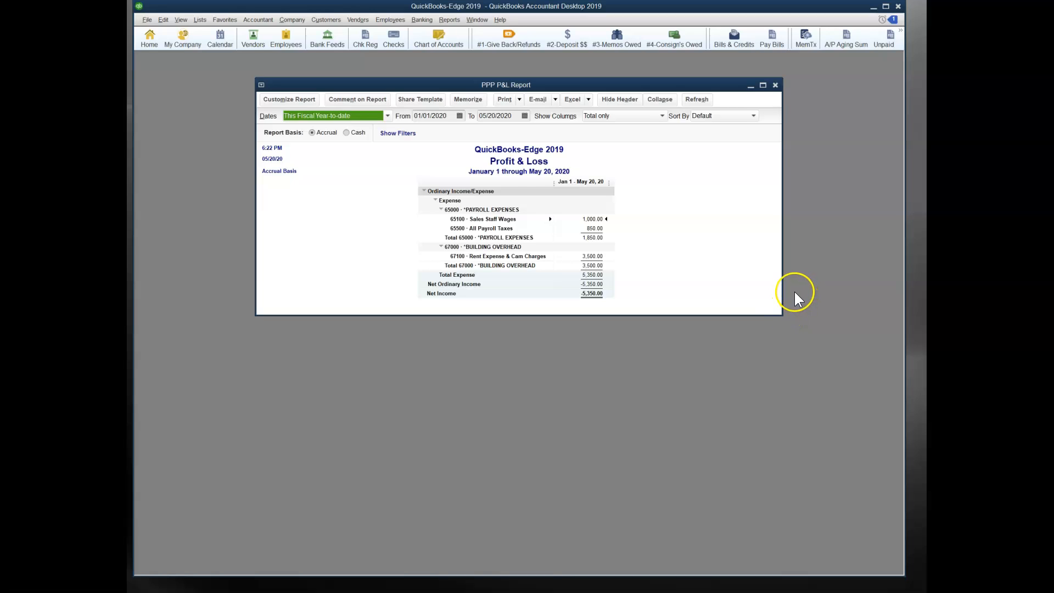
click(775, 86)
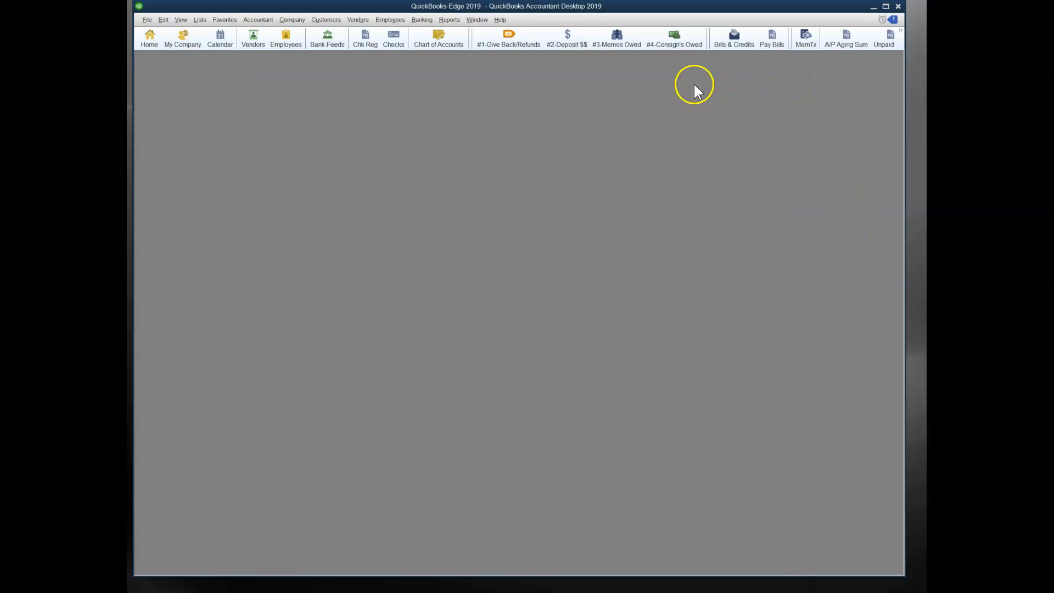
- Open the standard Balance Sheet report to examine the PPP Loan liability, and close it
click(420, 19)
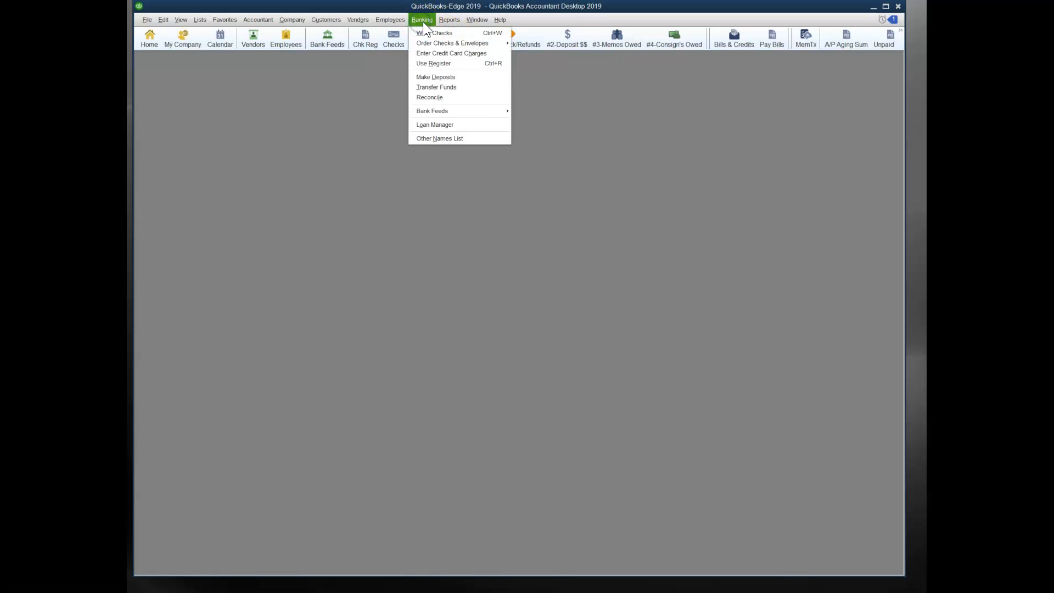
click(449, 20)
click(484, 109)
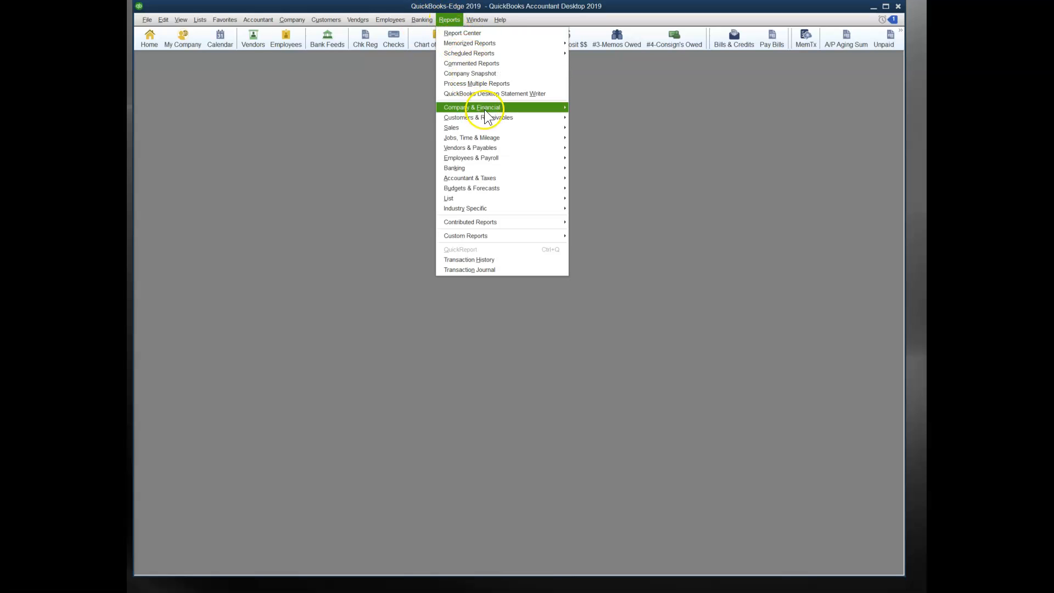
click(621, 230)
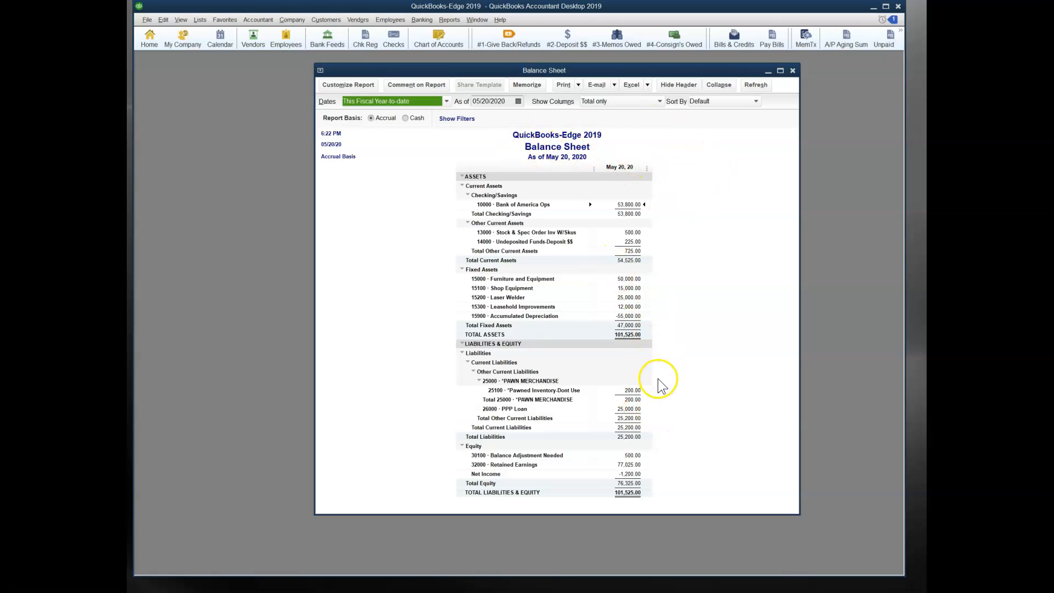
click(792, 71)
- Open the 26000 PPP Loan register from the Chart of Accounts, enlarge it, and open its deposit transaction
click(433, 40)
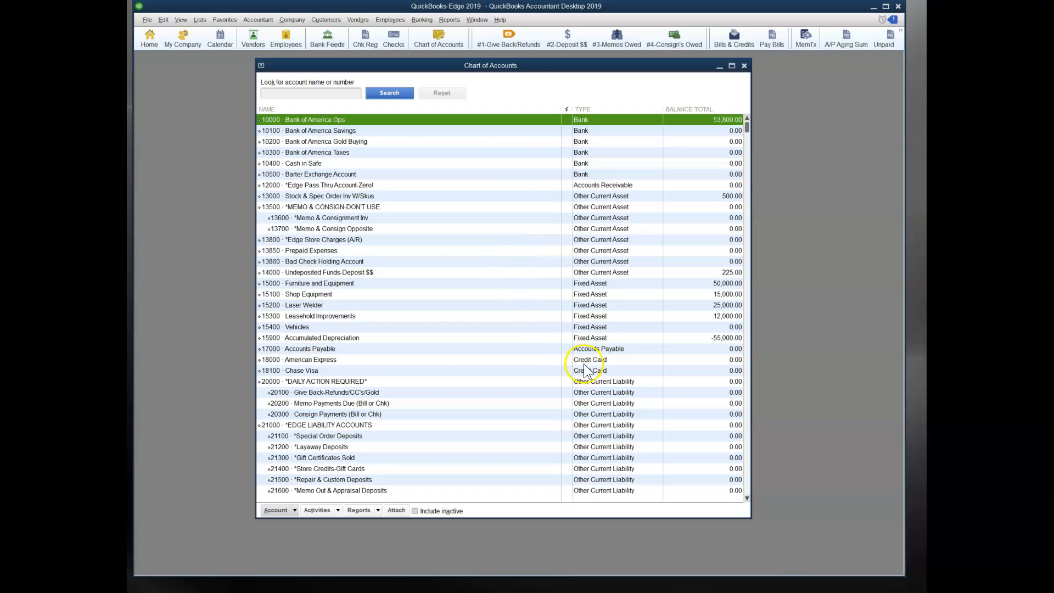
scroll(619, 381, down, 4)
double_click(299, 404)
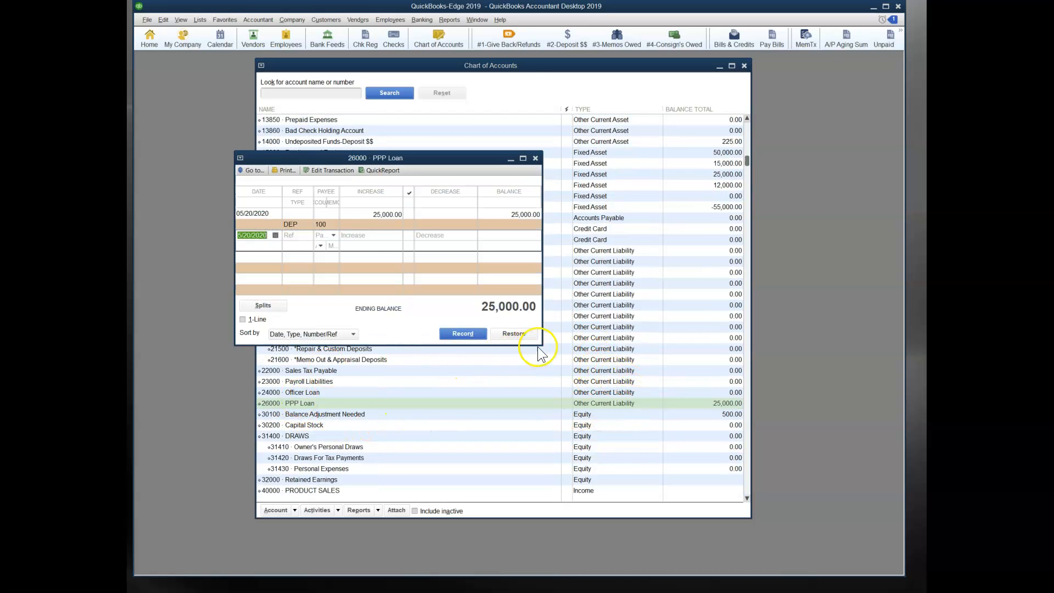
drag(541, 345, 730, 420)
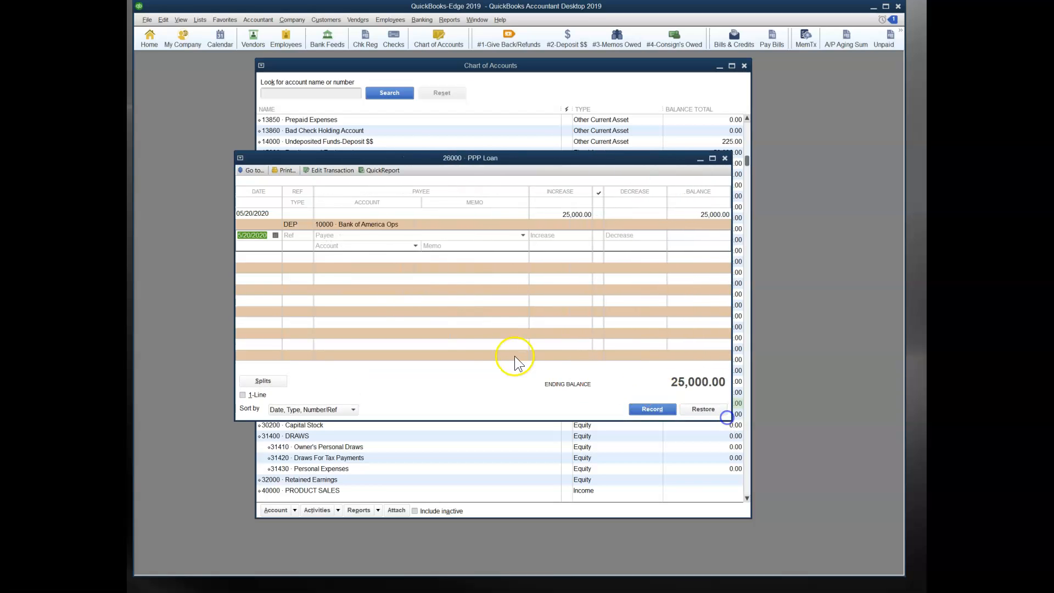
click(421, 223)
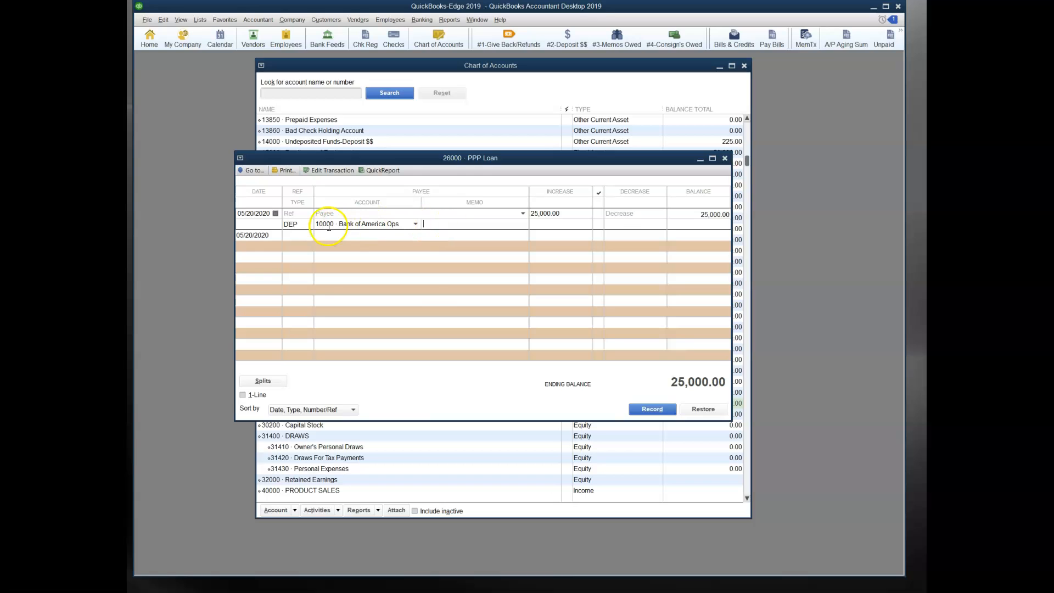
double_click(298, 226)
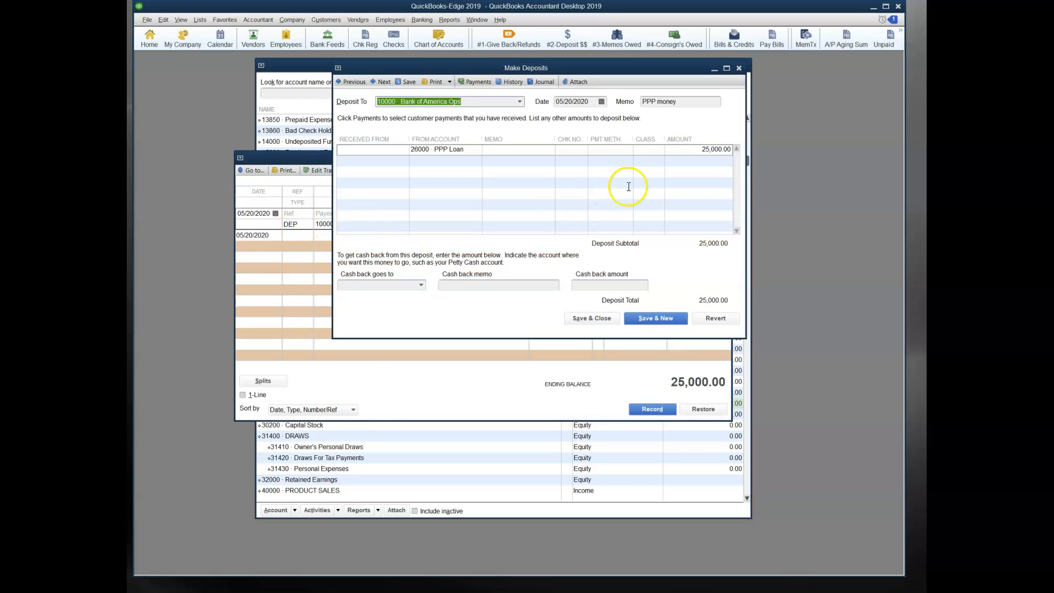
- Preview the printout of the PPP loan deposit using Deposit summary only, and cancel without printing
click(433, 82)
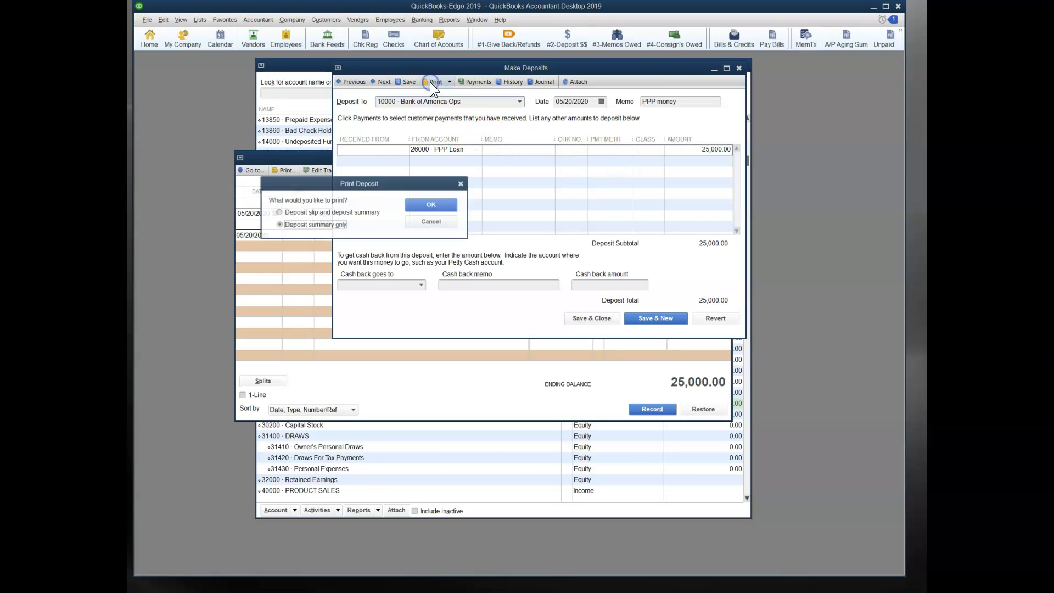
click(419, 204)
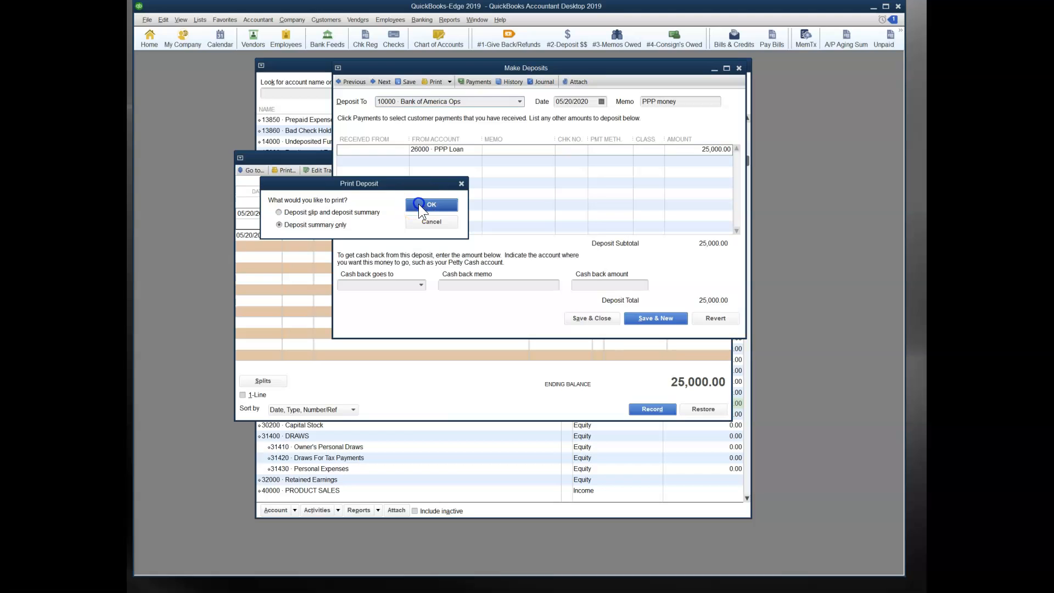
drag(164, 49, 574, 114)
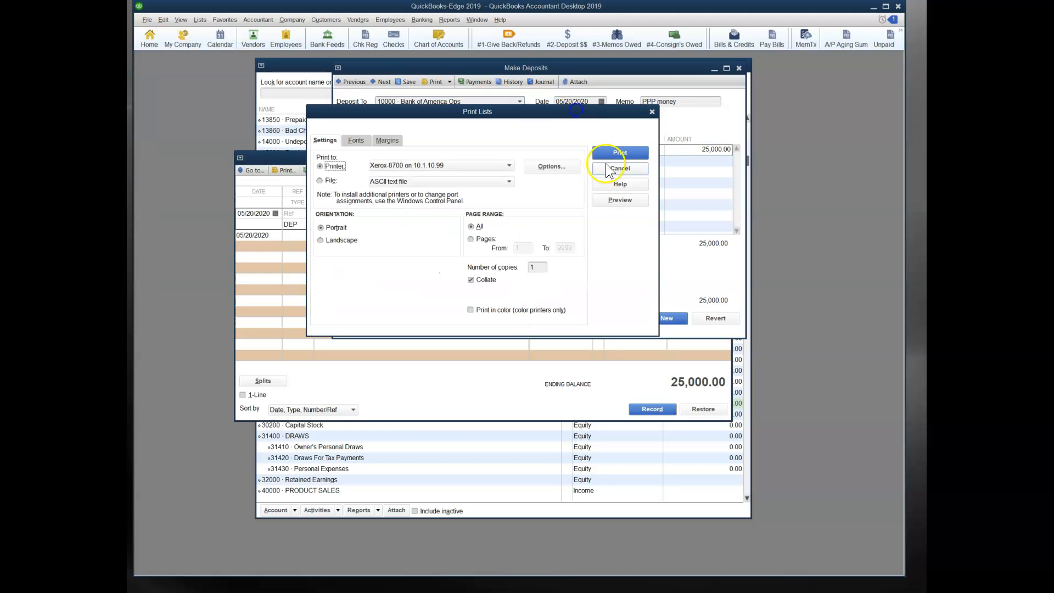
click(620, 200)
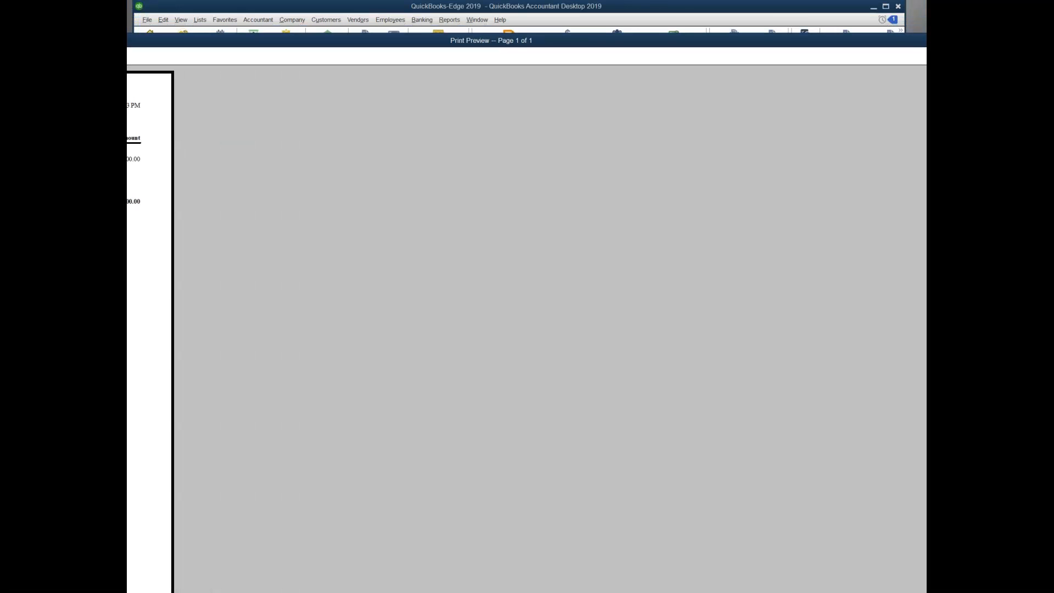
drag(932, 41, 560, 239)
drag(326, 241, 748, 122)
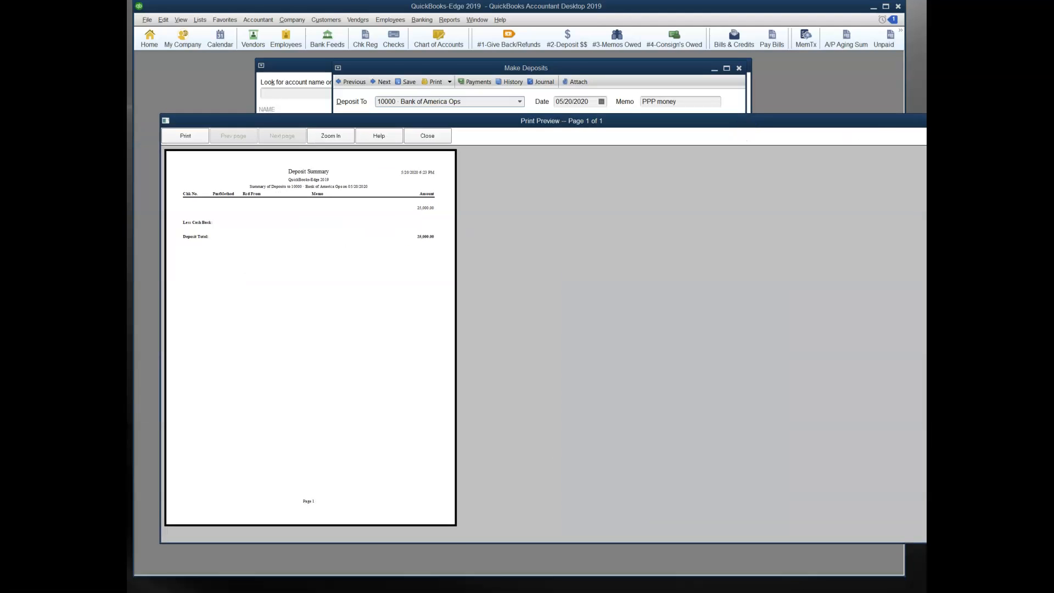
click(956, 121)
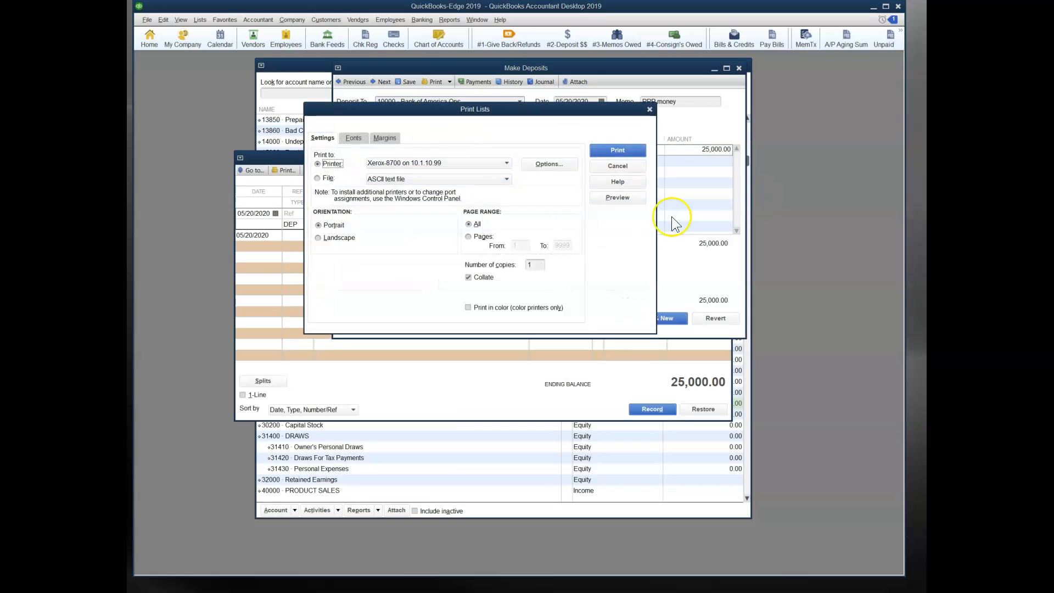
click(608, 167)
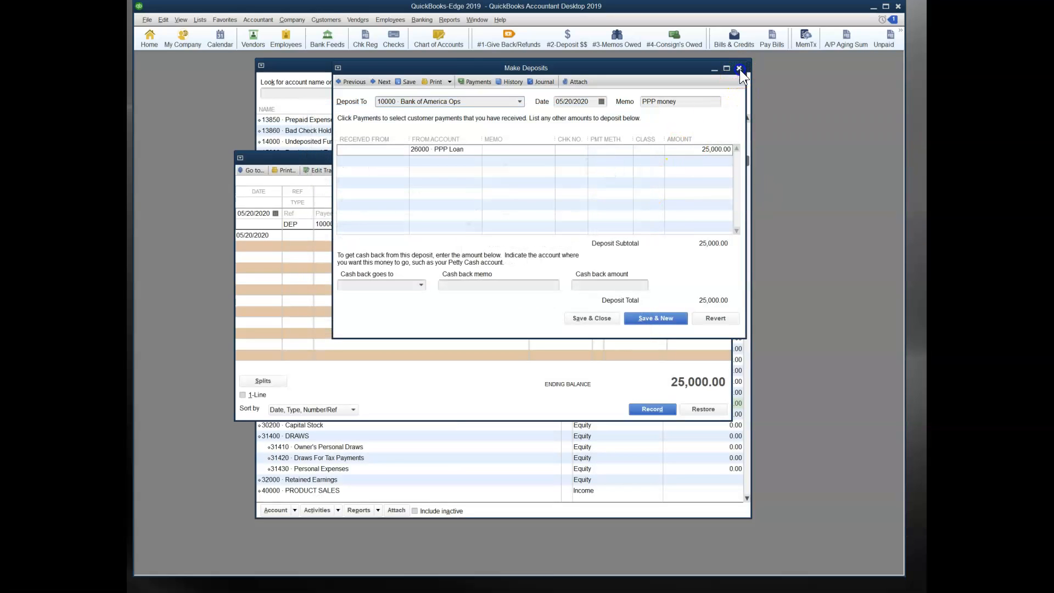
- Reopen the PPP loan deposit, add the line memo PPP Money to the 26000 PPP Loan row, record the change, and close the register
click(739, 68)
double_click(300, 225)
click(528, 149)
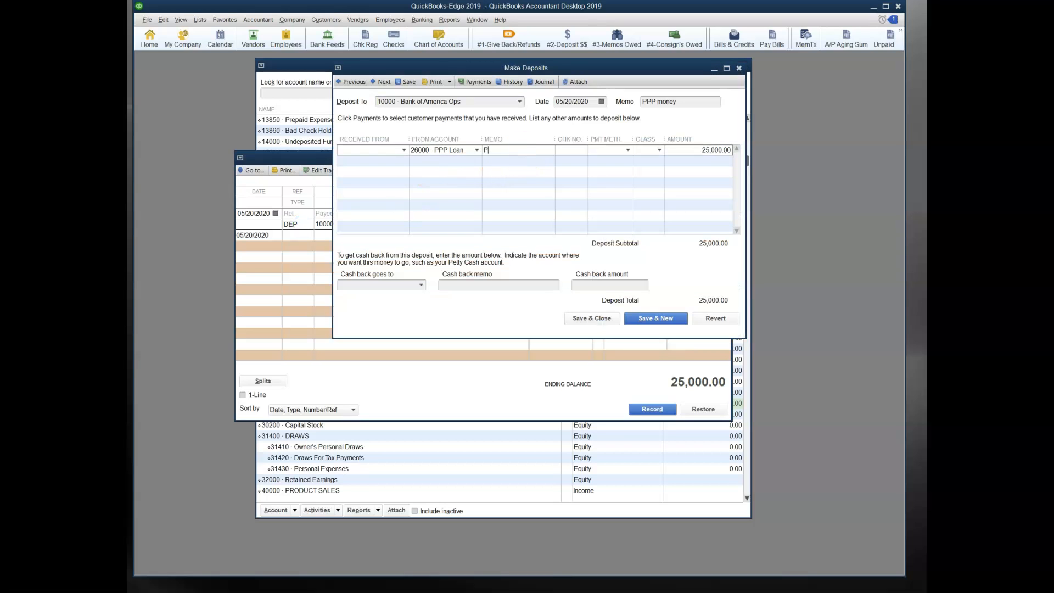
text(PPP Mone)
click(585, 315)
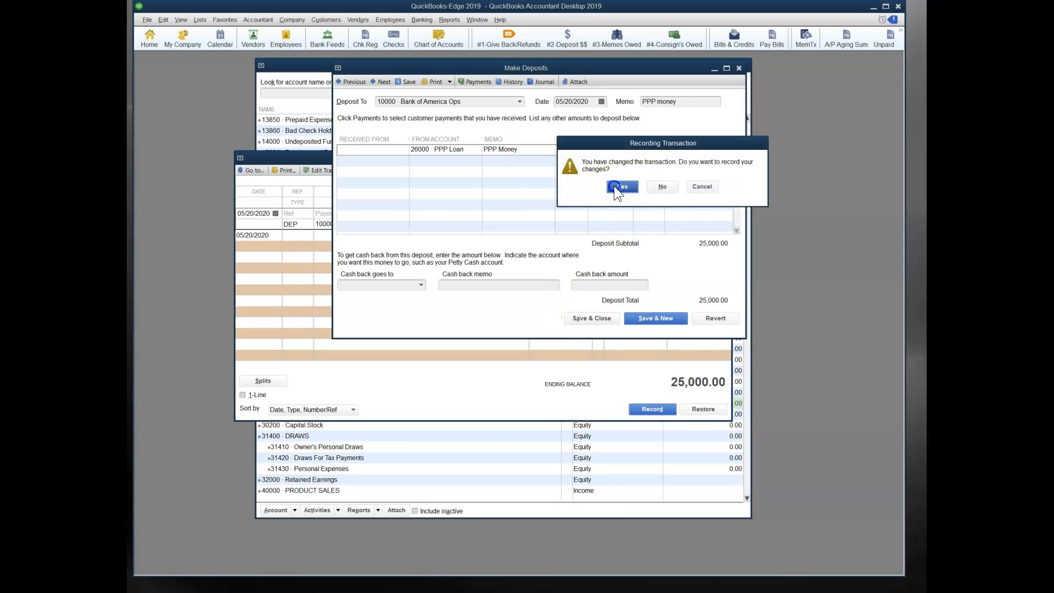
click(619, 187)
click(723, 163)
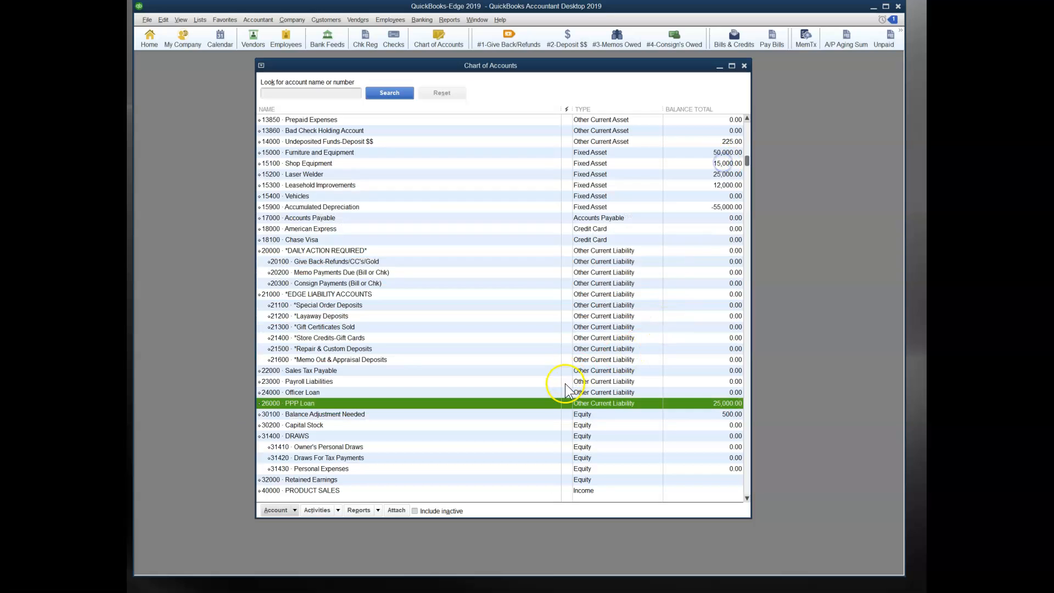
- Preview the 26000 PPP Loan register printout with splits detail for 01/01/2020 through 05/20/2020, cancel printing, and close the register
double_click(588, 406)
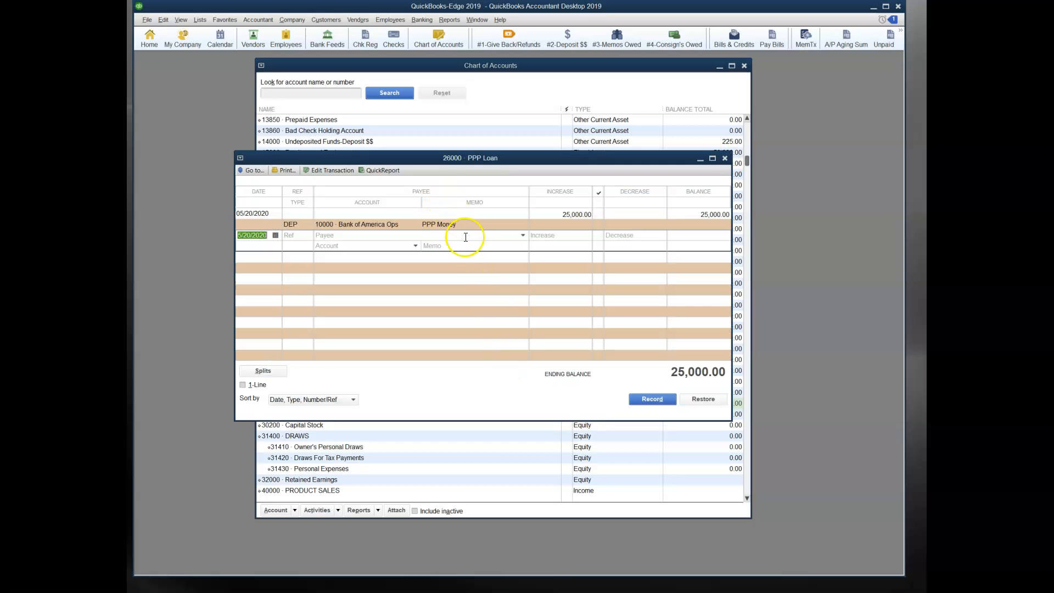
click(280, 173)
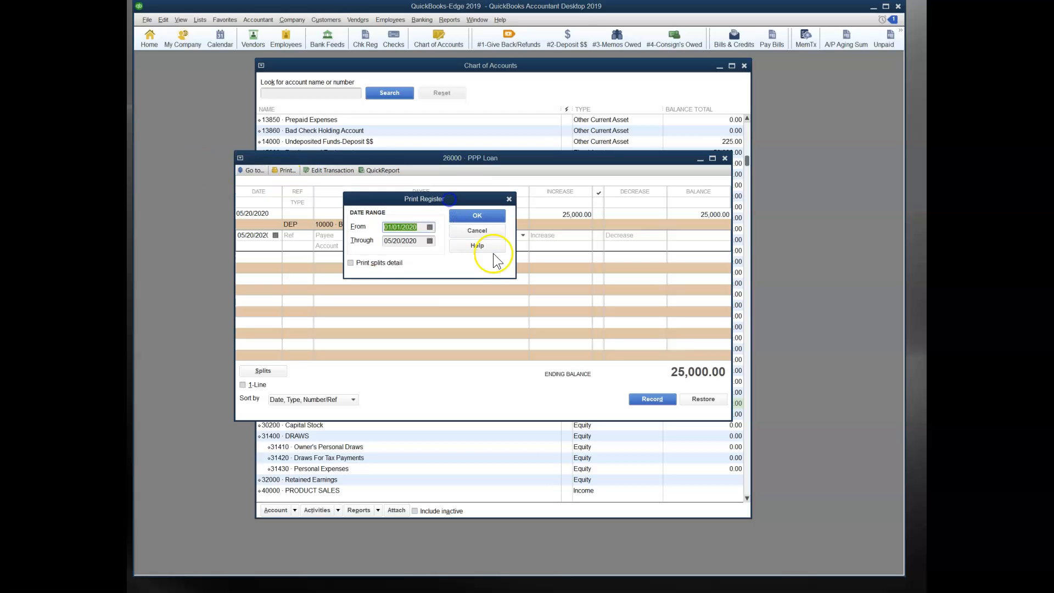
click(351, 266)
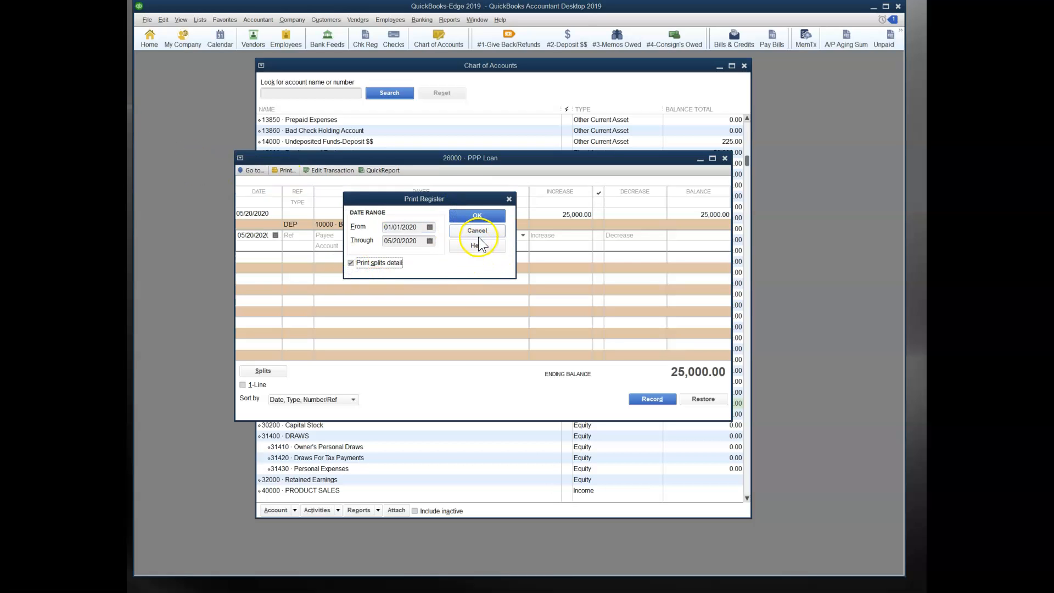
click(483, 219)
click(604, 195)
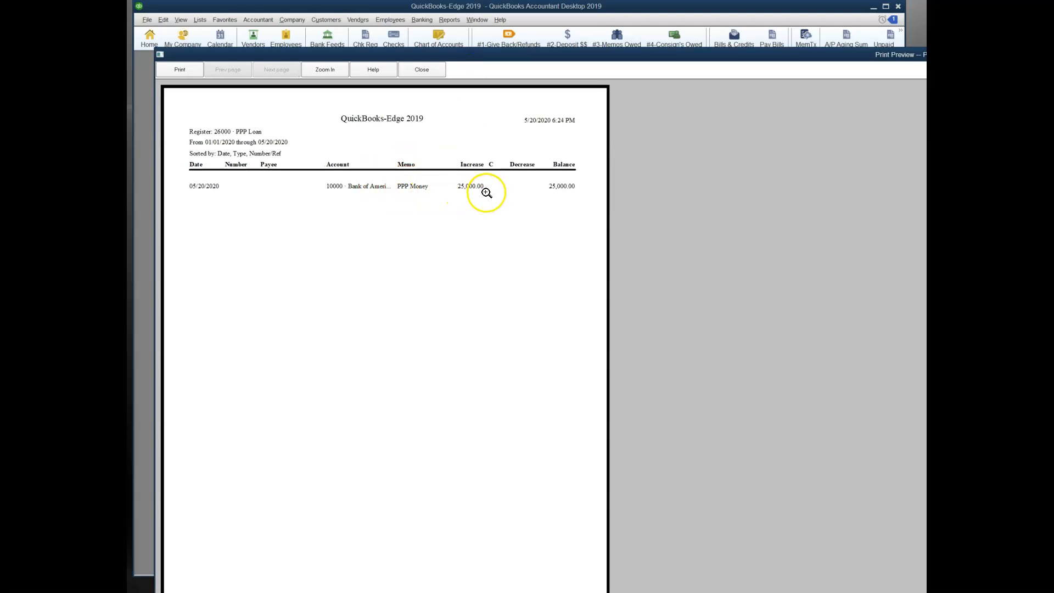
drag(924, 55, 838, 103)
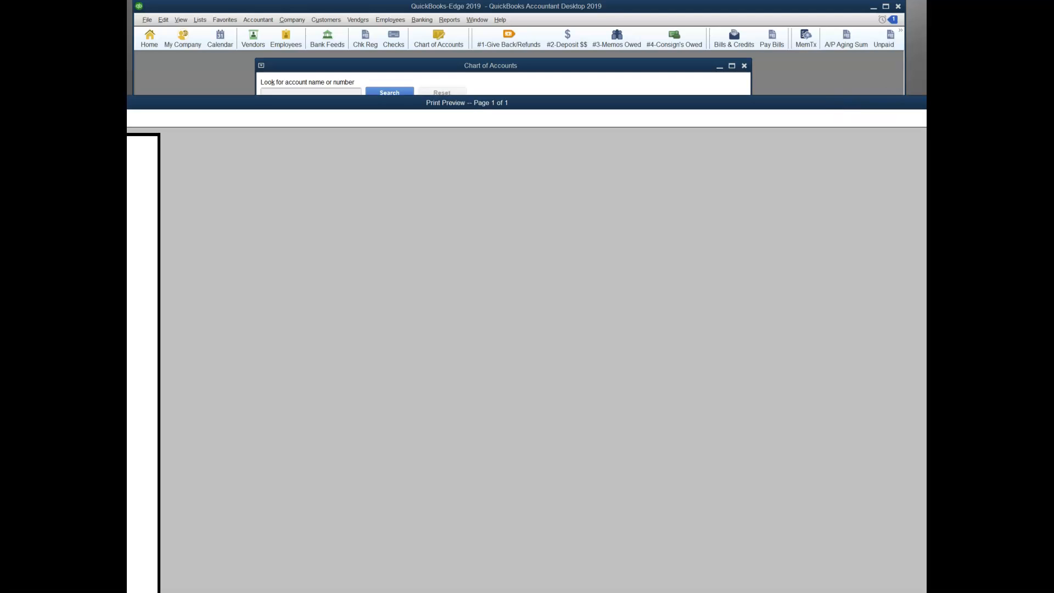
key(Escape)
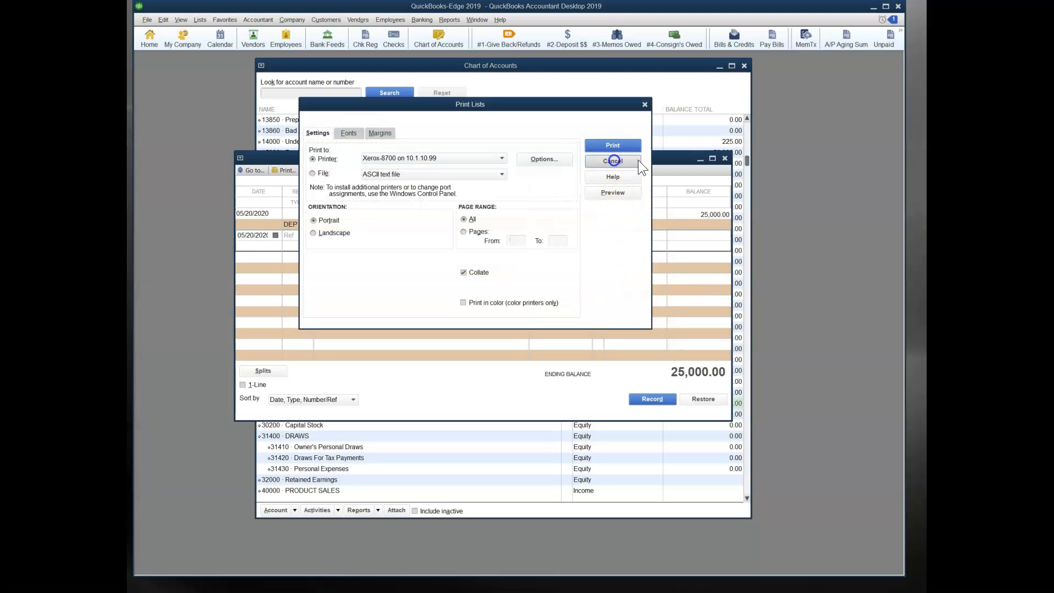
click(612, 161)
click(724, 158)
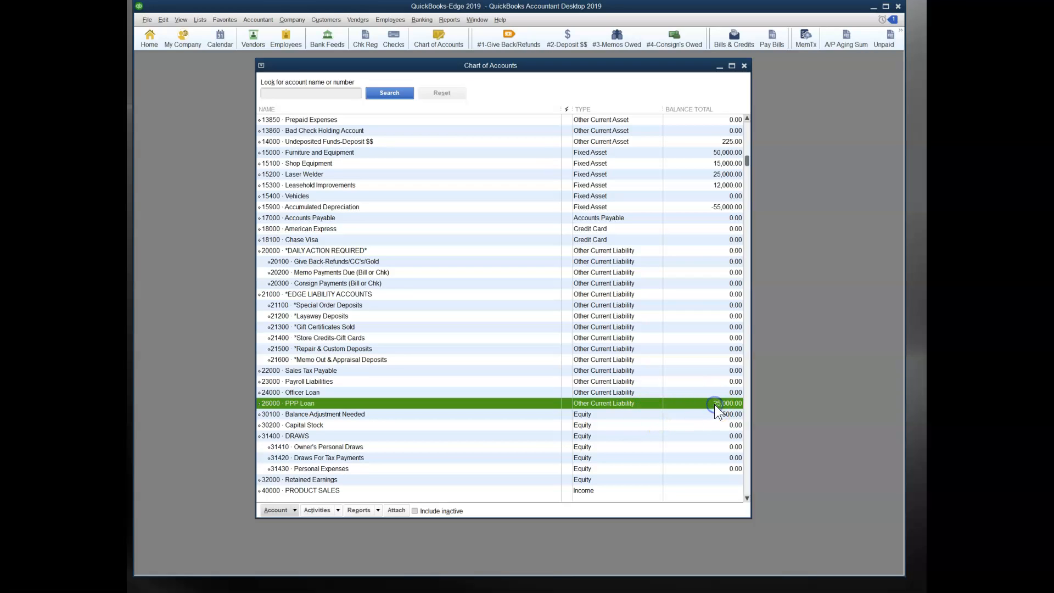
- Find the 70700 PPP & EIDL Non Taxable Income account in the Chart of Accounts, and close the list
scroll(725, 408, down, 8)
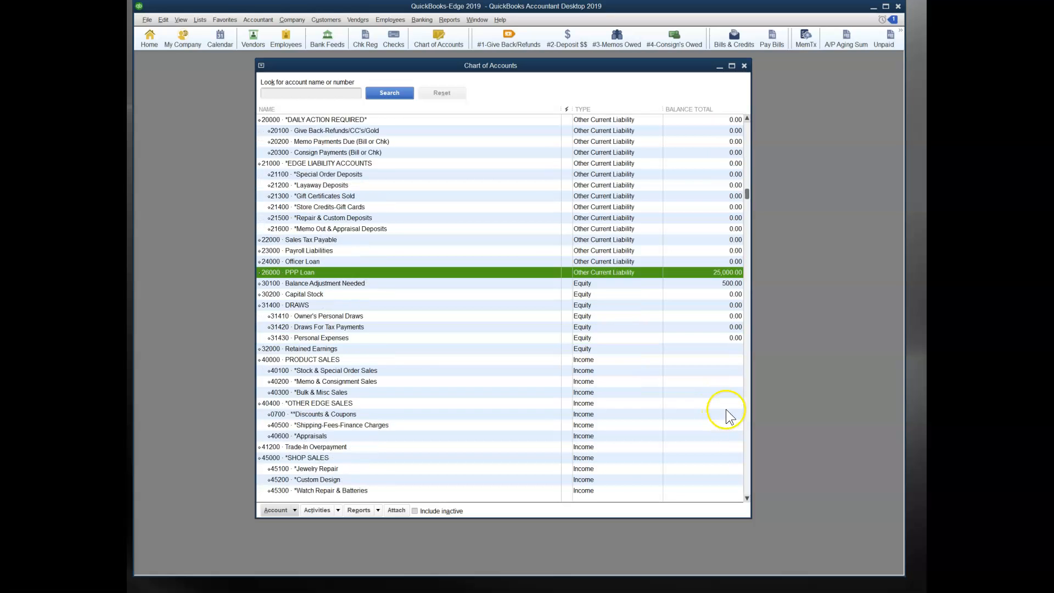
scroll(736, 495, down, 20)
scroll(739, 494, down, 2)
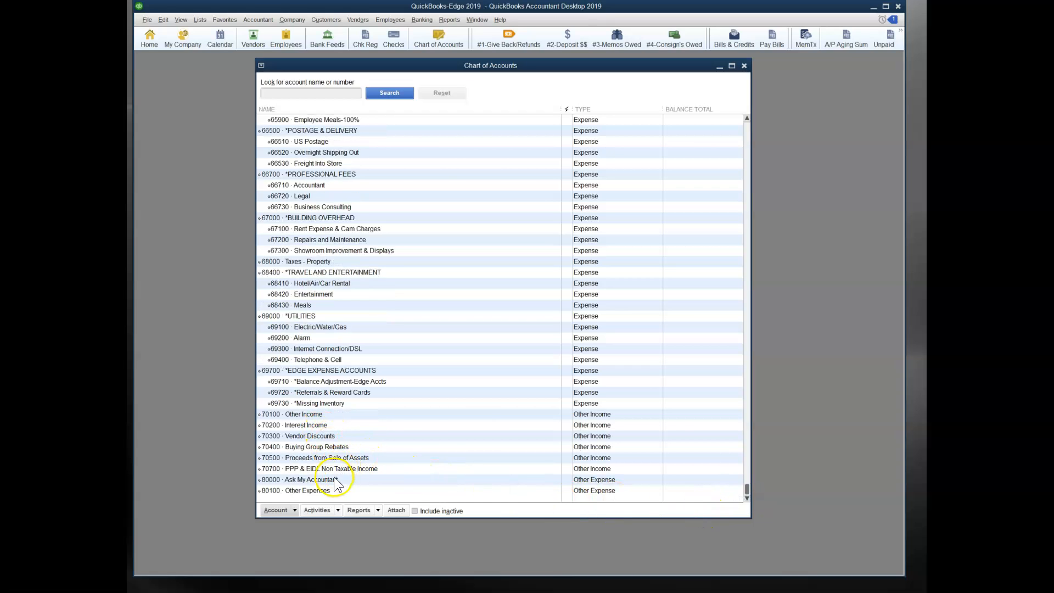
click(347, 469)
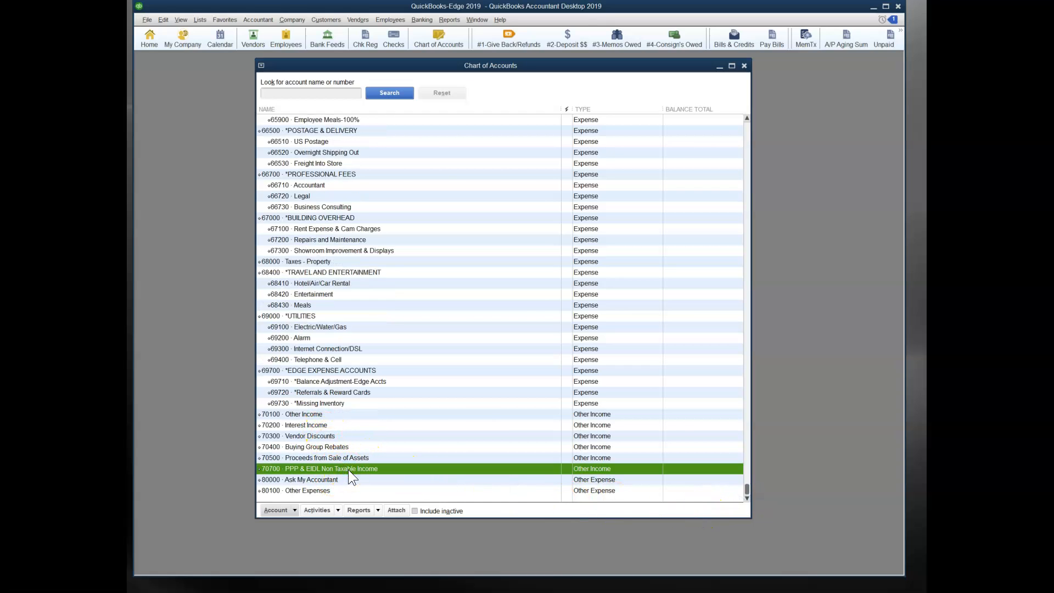
drag(746, 486, 746, 483)
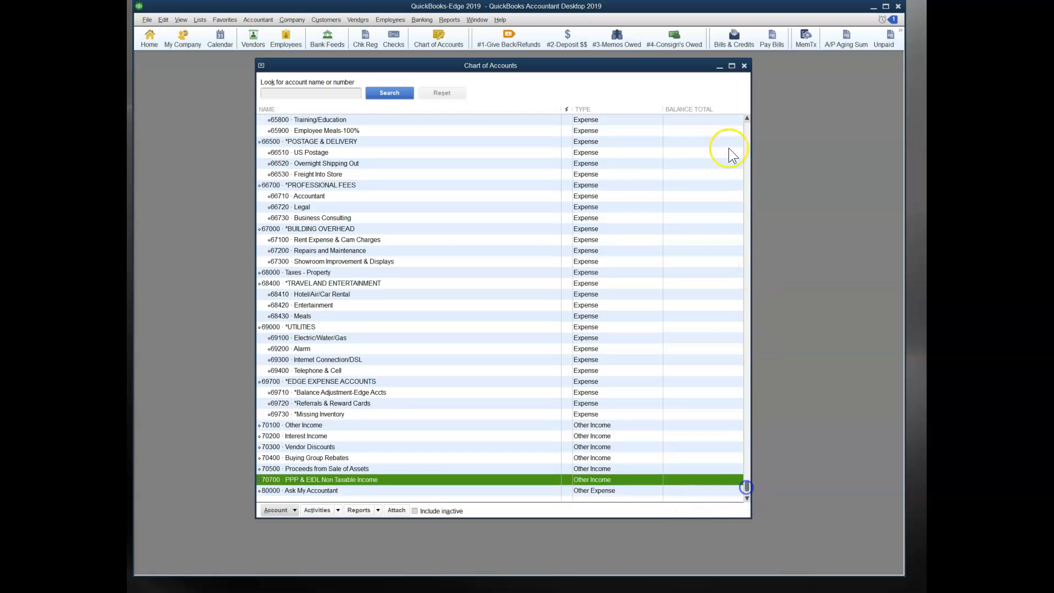
click(744, 67)
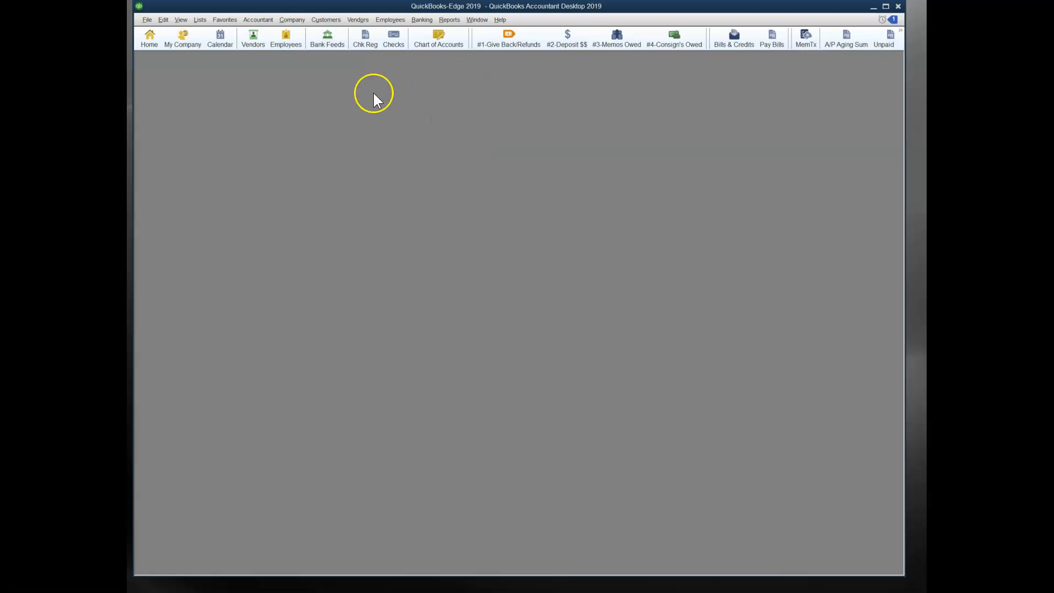
click(355, 44)
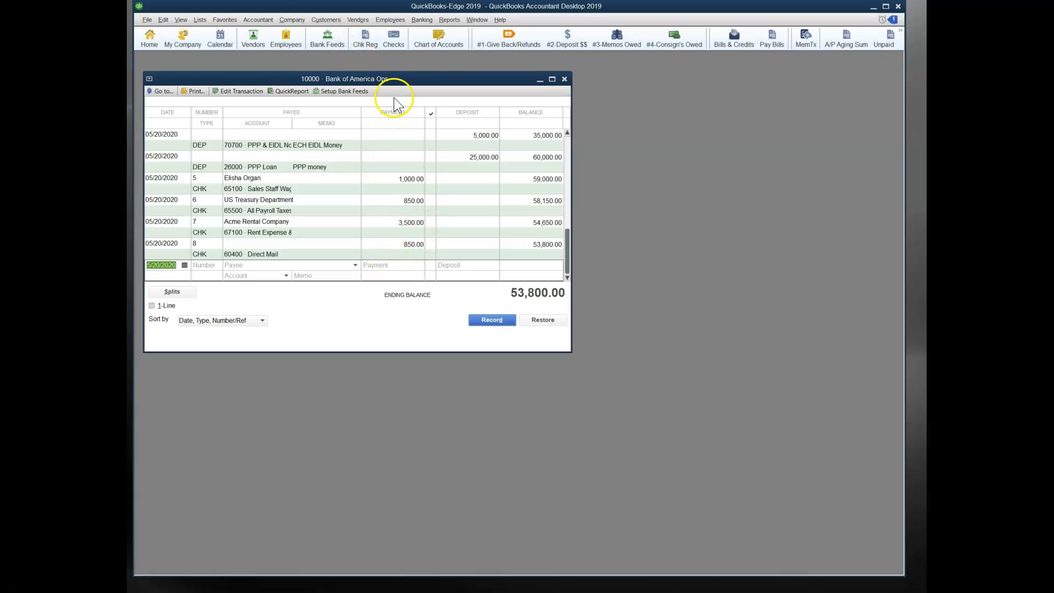
drag(400, 80, 537, 90)
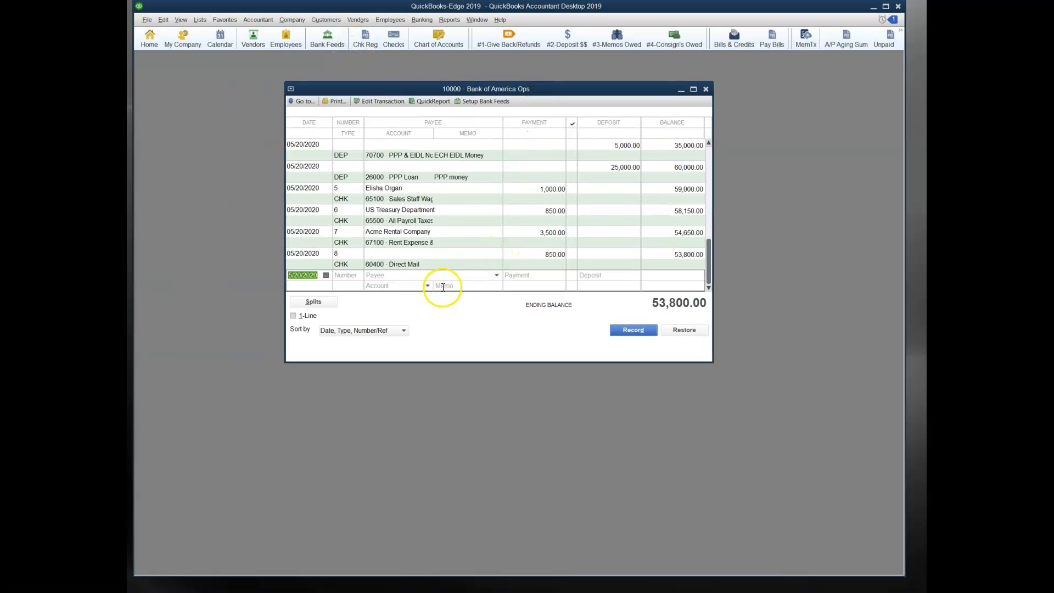
click(400, 286)
click(427, 285)
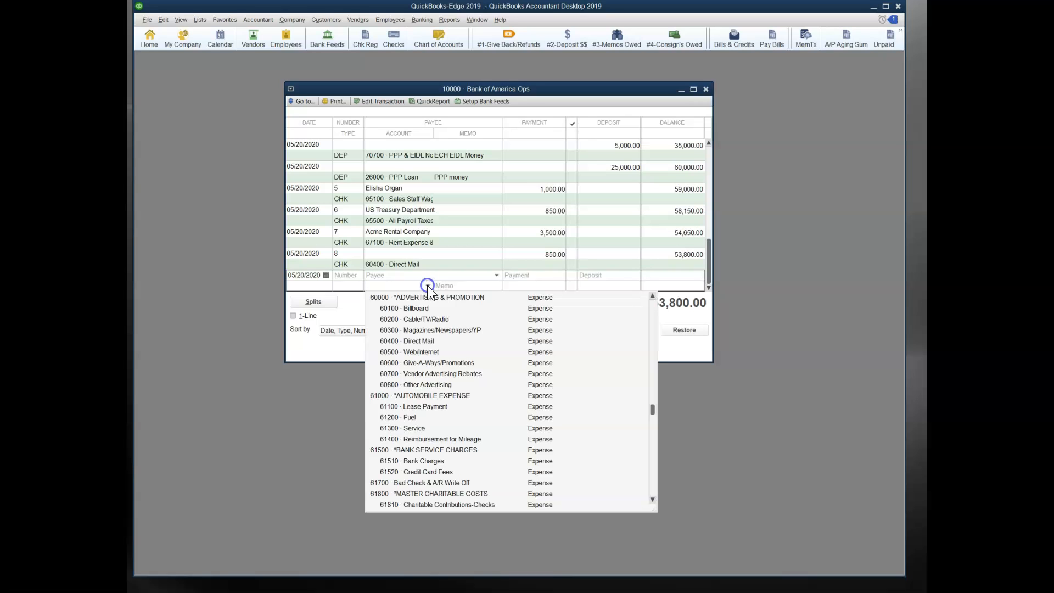
click(427, 285)
click(527, 279)
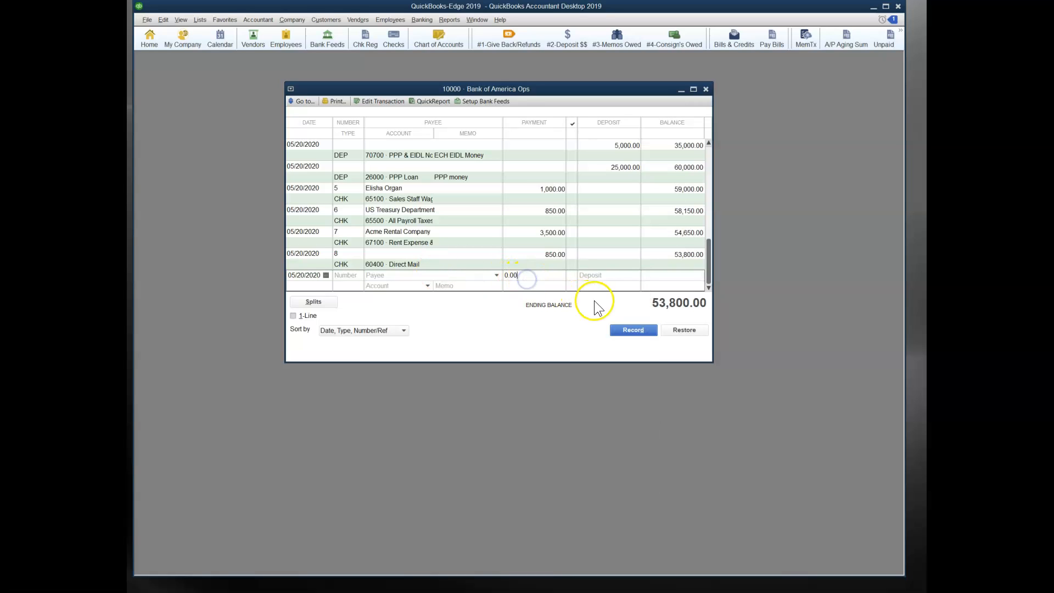
drag(530, 277, 464, 276)
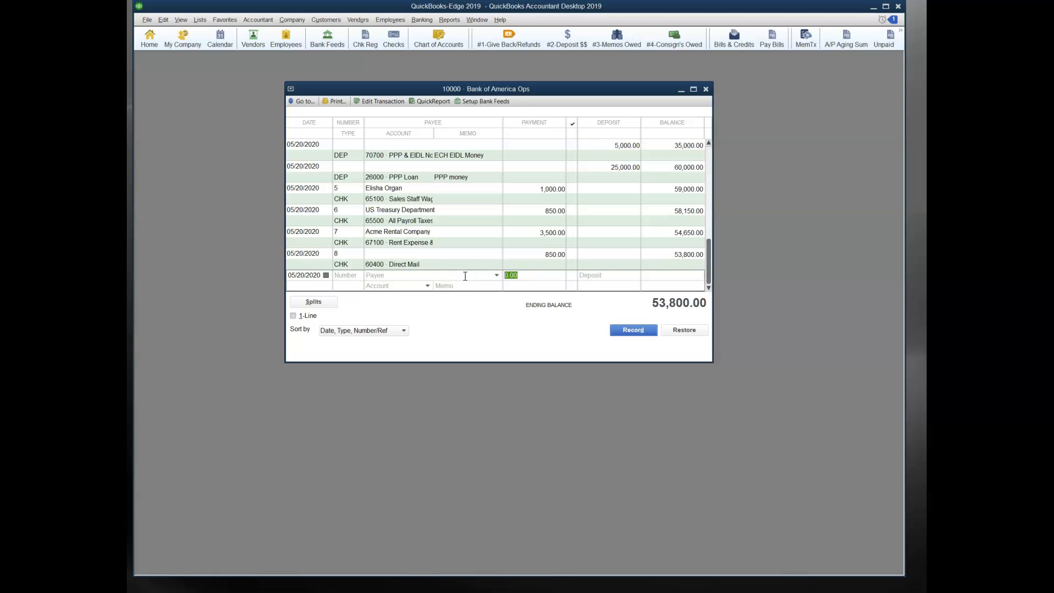
click(706, 90)
- Open the 26000 PPP Loan register from the Chart of Accounts and enter a 25,000.00 decrease on a new 05/20/2020 line
click(439, 45)
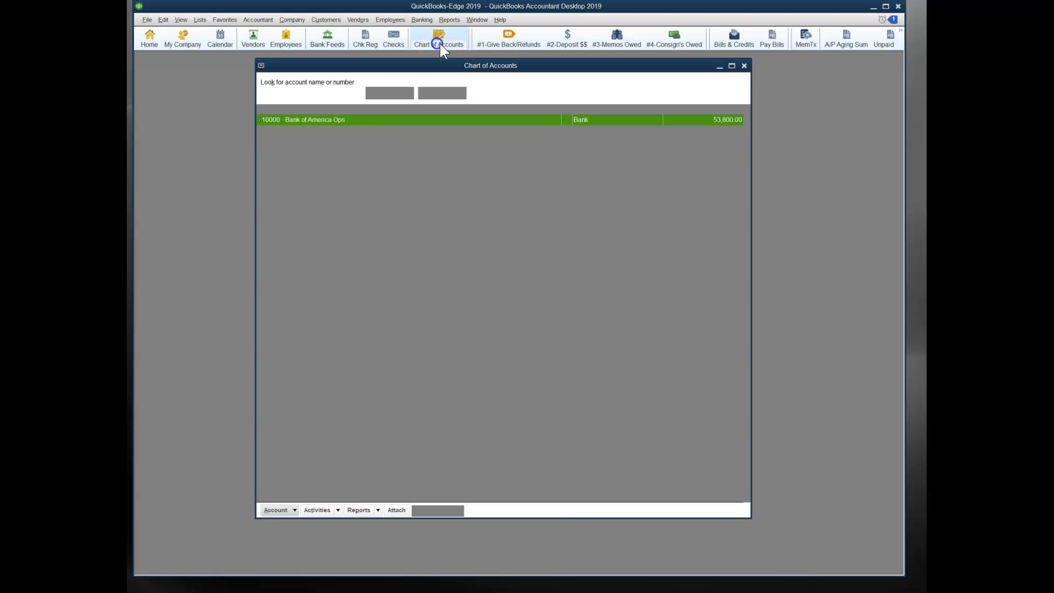
scroll(543, 379, down, 4)
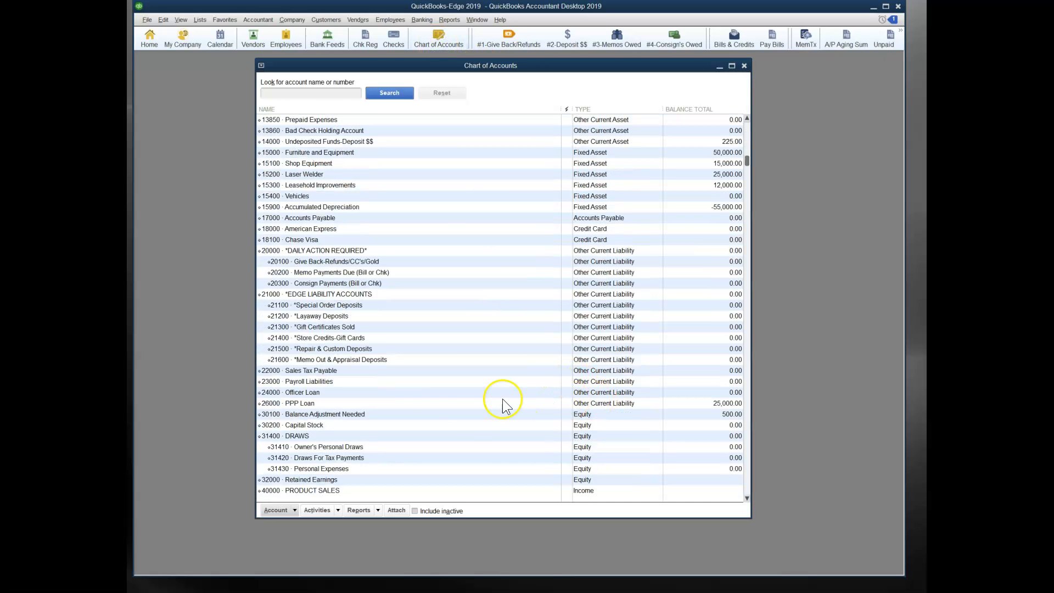
double_click(298, 403)
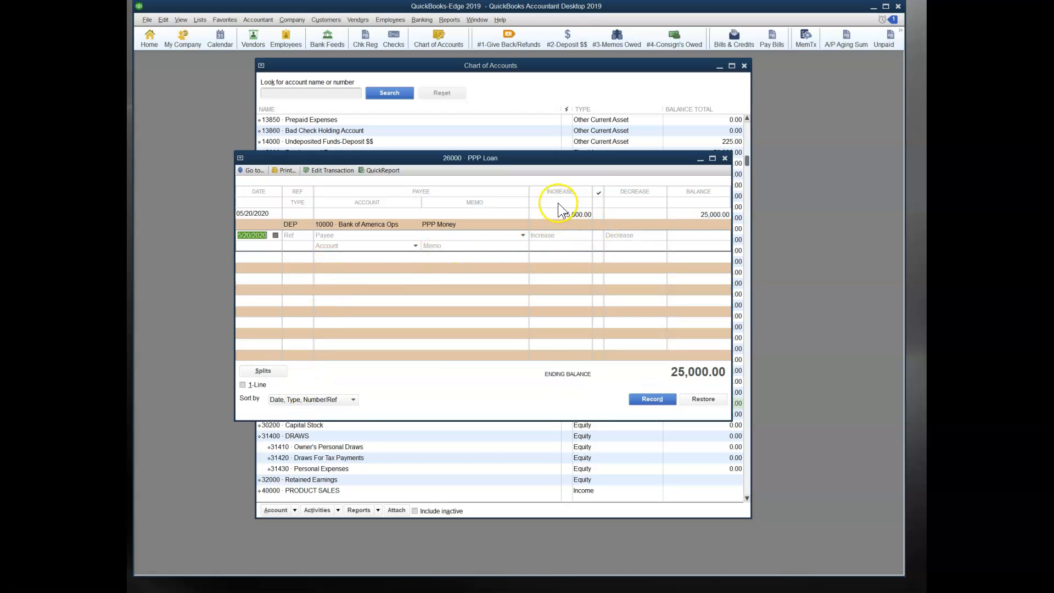
click(617, 236)
key(Tab)
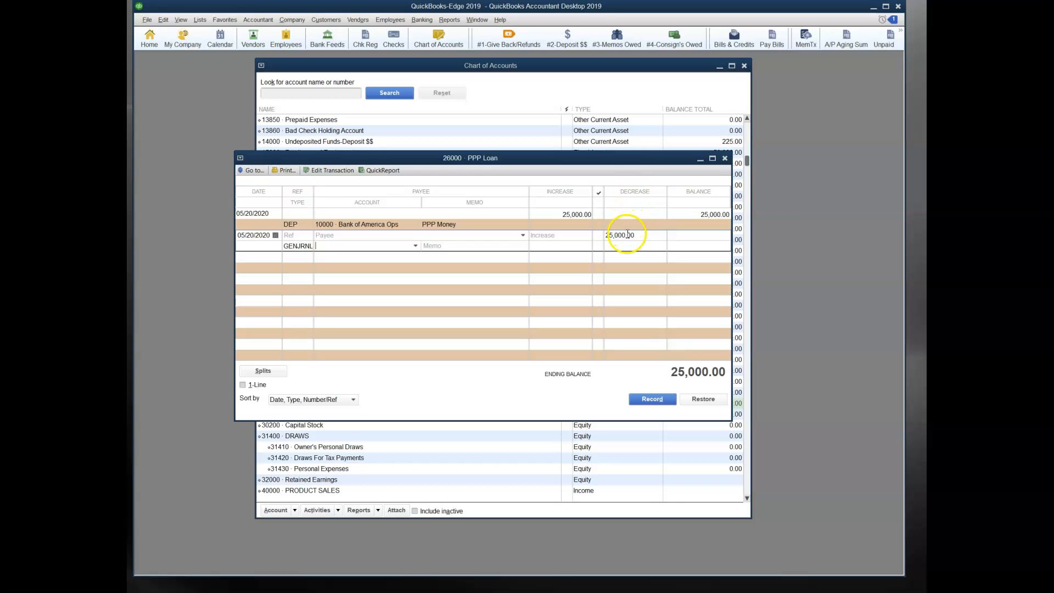
- Assign the decrease to 70700 PPP & EIDL Non Taxable Income with memo "forgiven by bank of america THANK YOU", record it, and close the register
click(415, 245)
drag(601, 372, 598, 457)
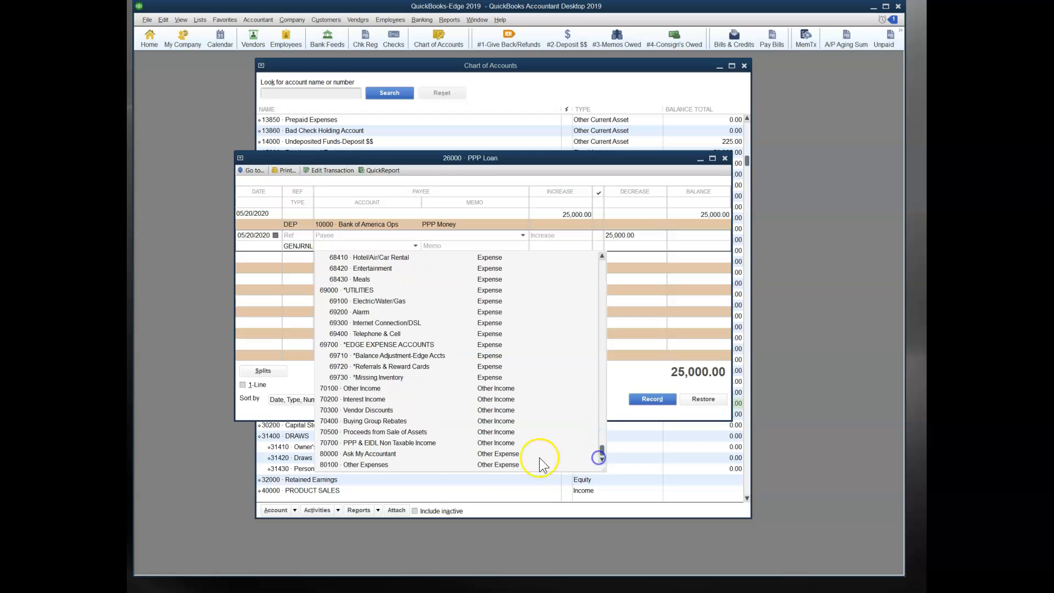
click(376, 443)
click(432, 246)
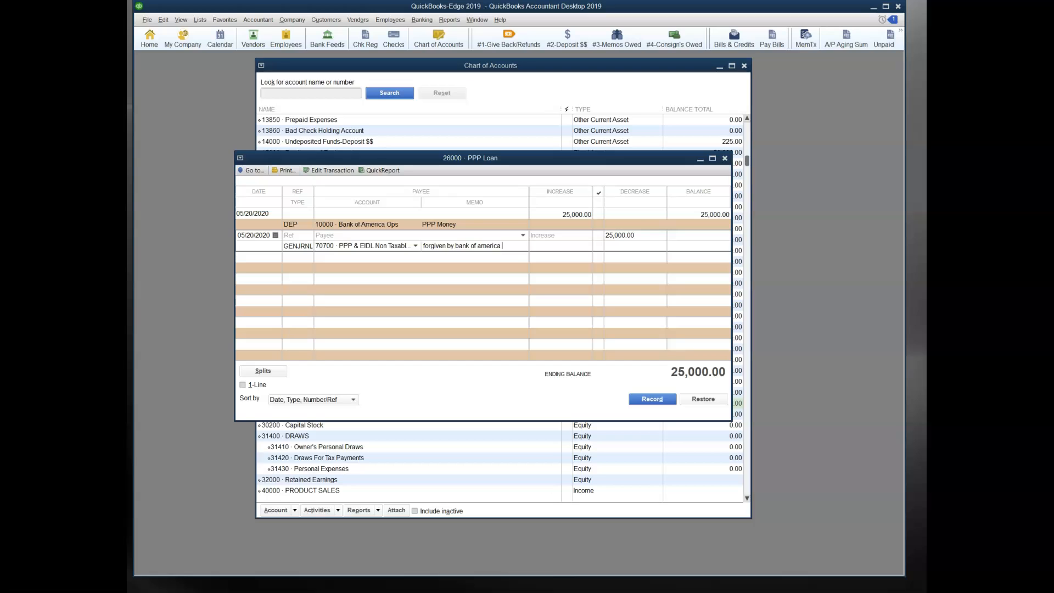
text(forgiven by bank of america THANK YOU)
click(647, 398)
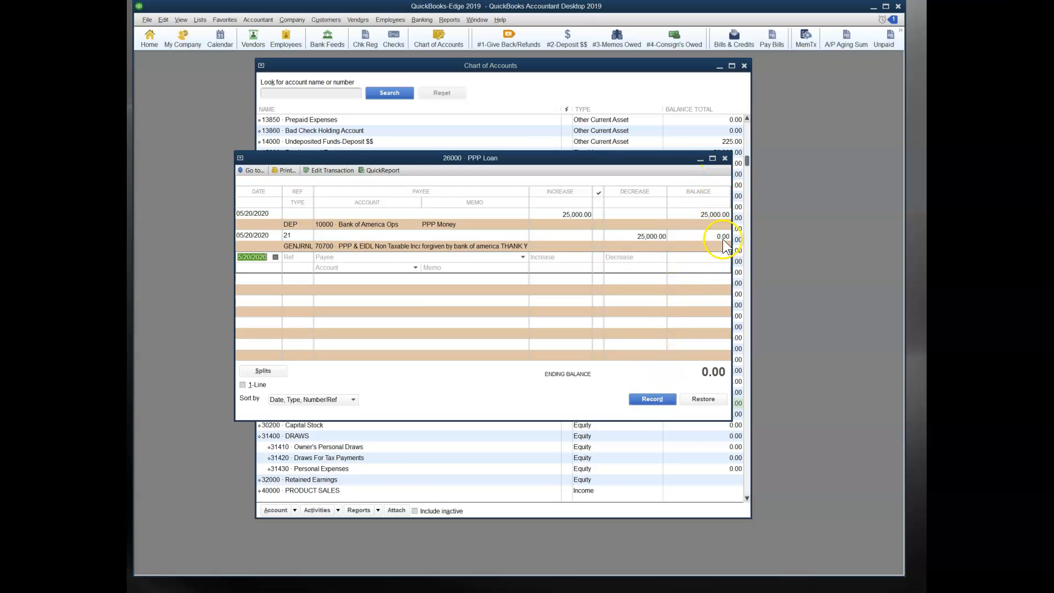
click(724, 158)
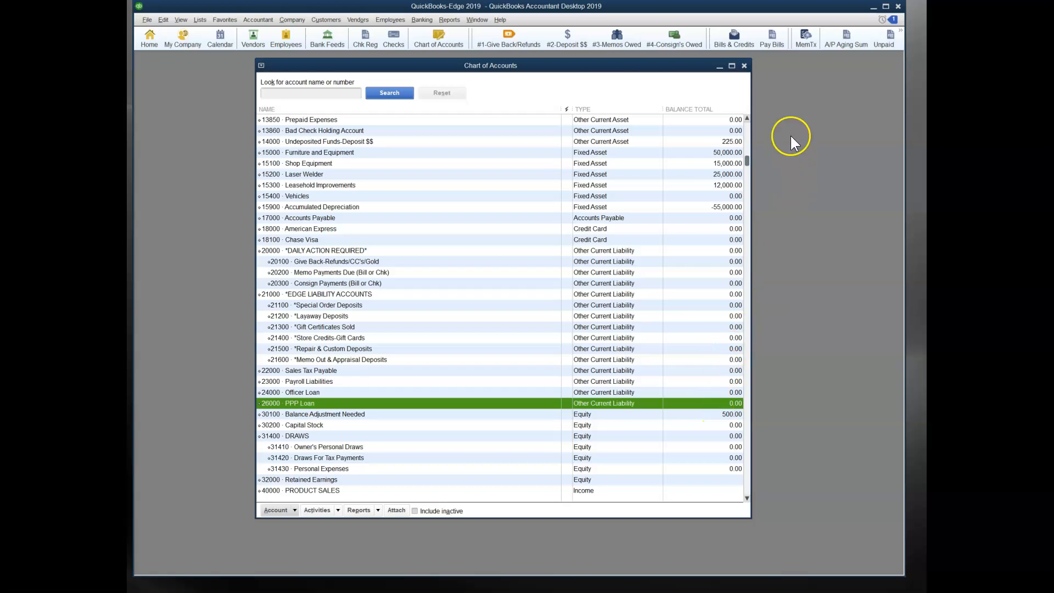
- Open the standard Profit & Loss report, examine the 70700 PPP & EIDL Non Taxable Income transactions with a wider Memo column, and close the detail
click(449, 21)
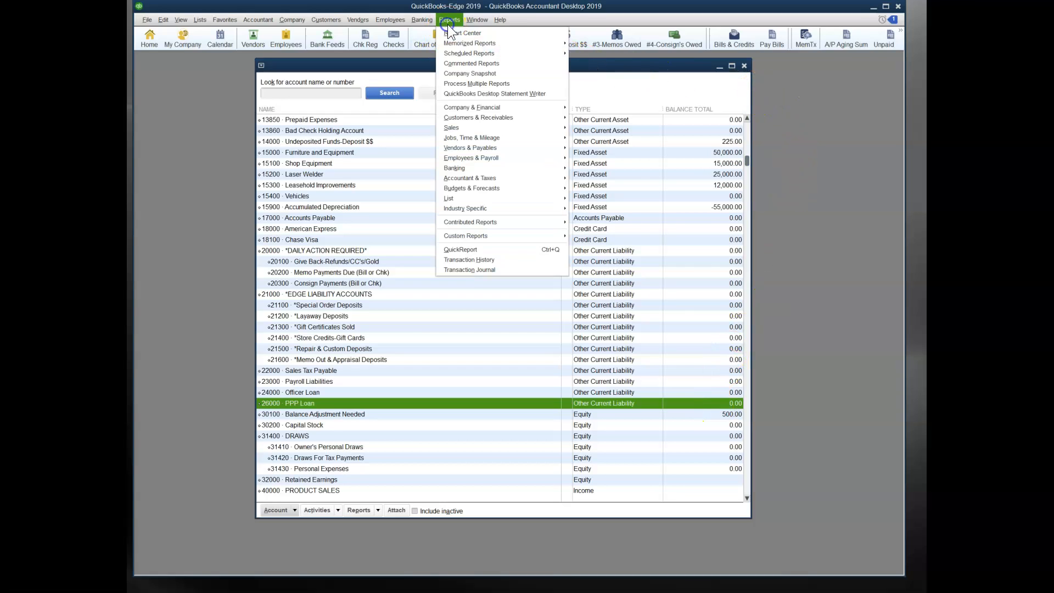
mouse_move(501, 108)
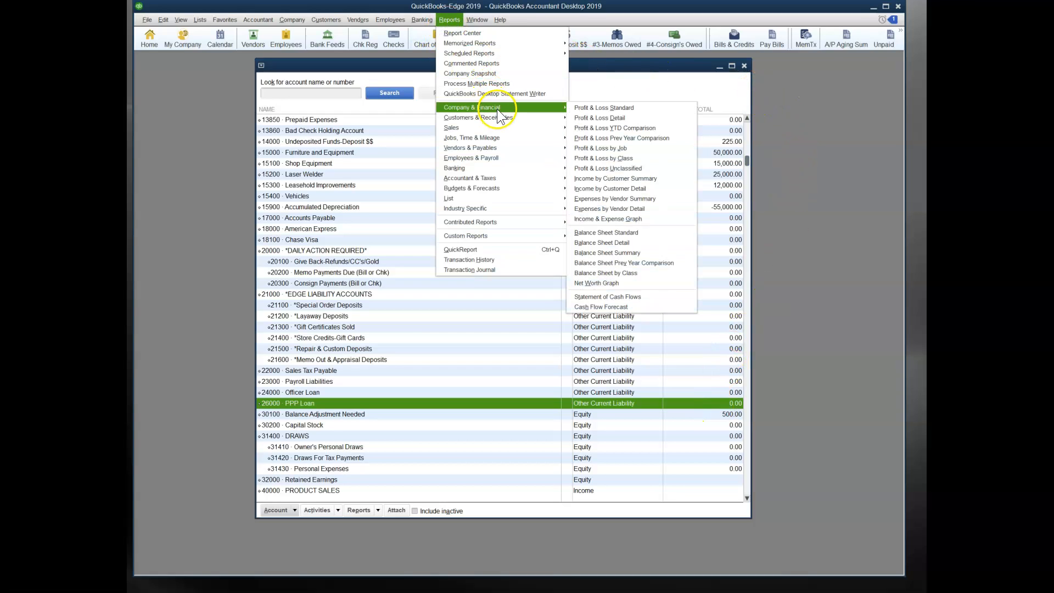
click(583, 110)
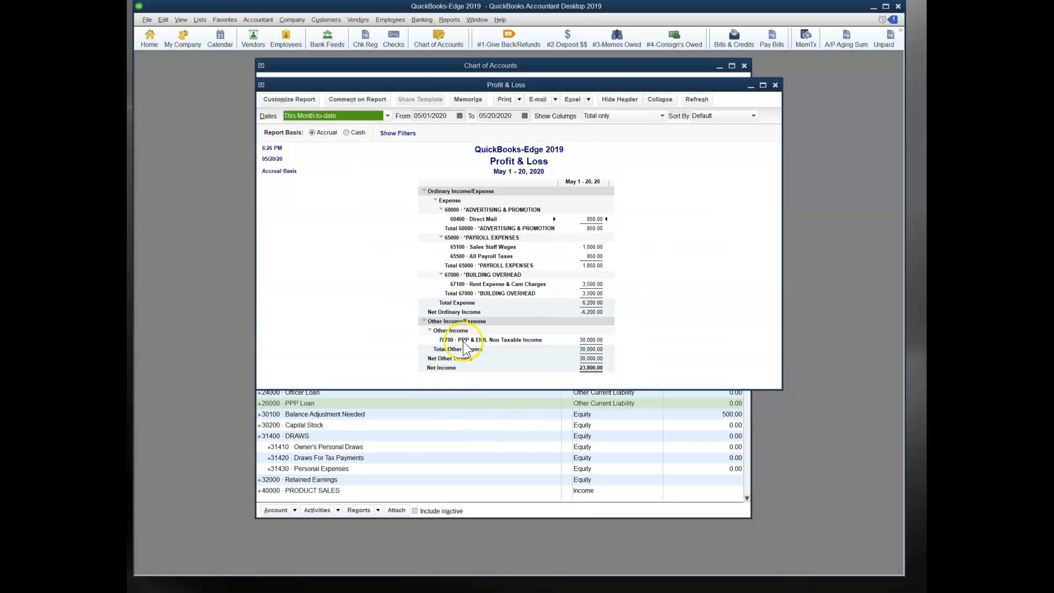
double_click(585, 341)
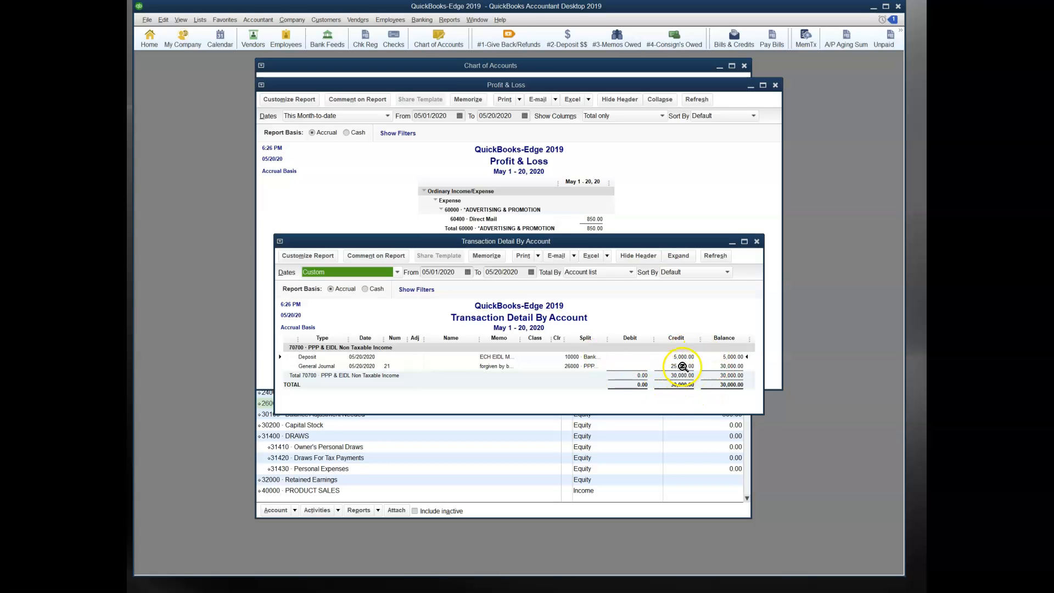
drag(519, 343, 551, 346)
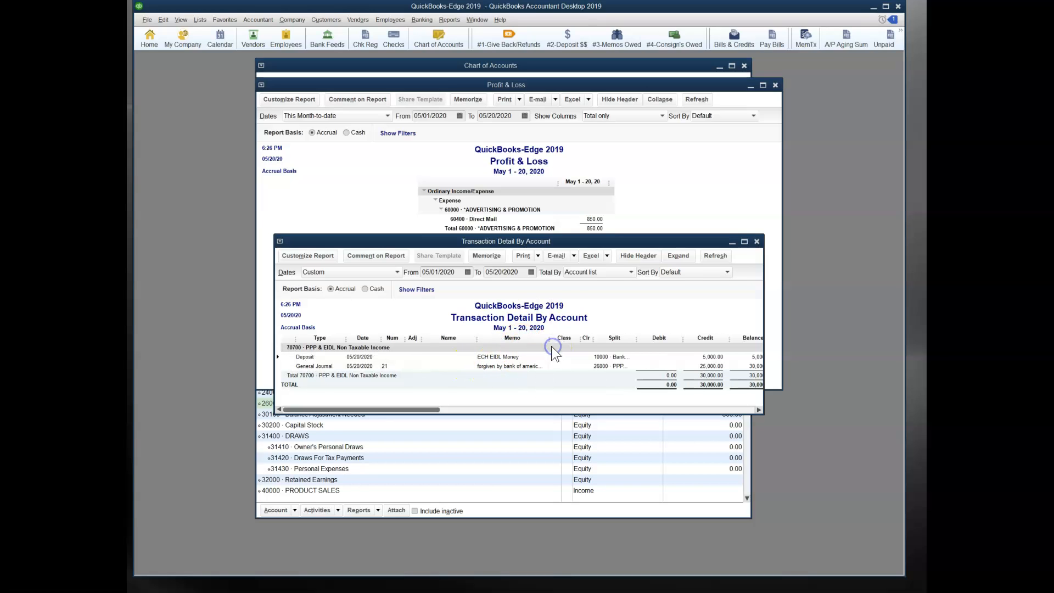
click(757, 243)
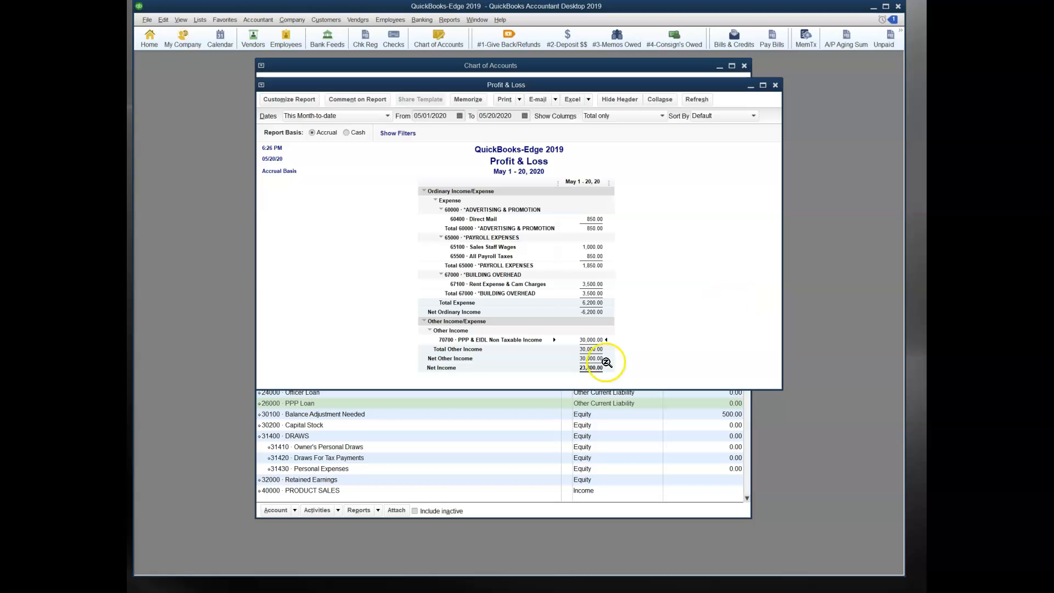
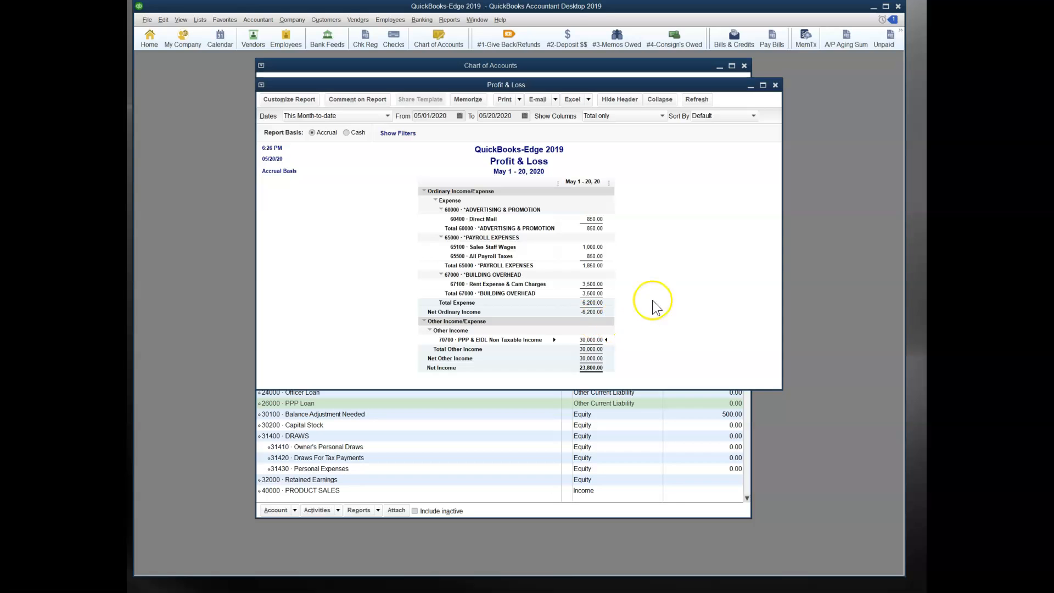
- Close the Profit & Loss report, delete the 25,000.00 decrease entry from the 26000 PPP Loan register, and close the register
click(774, 85)
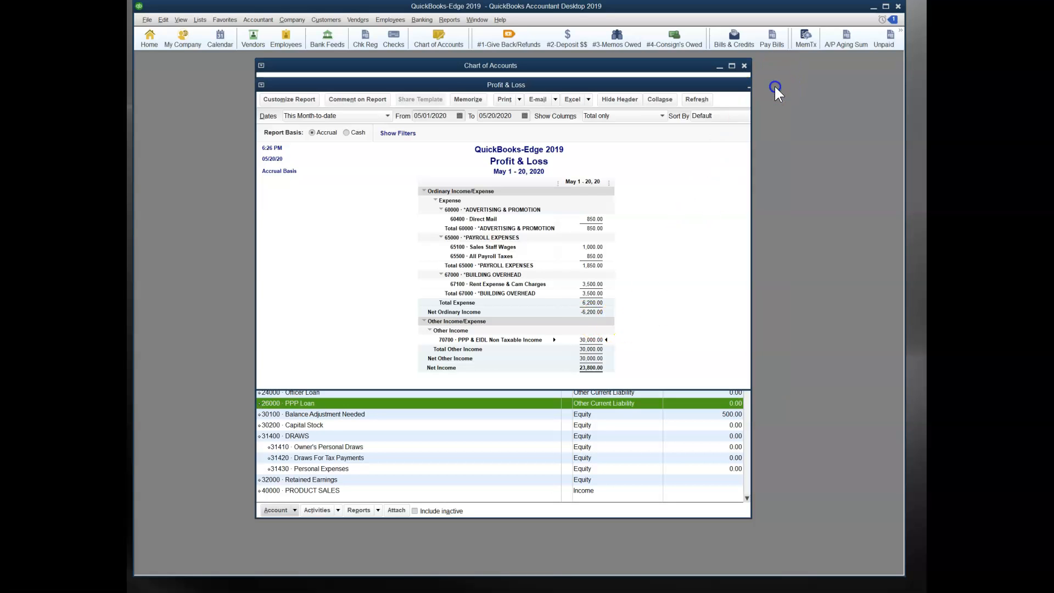
double_click(436, 404)
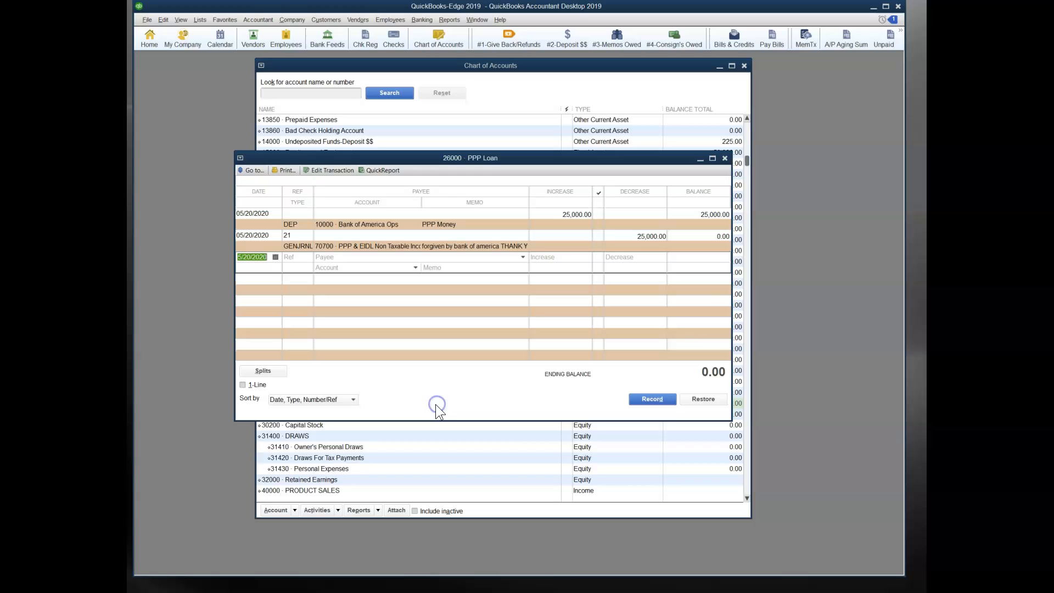
click(644, 235)
click(295, 247)
key(ctrl+d)
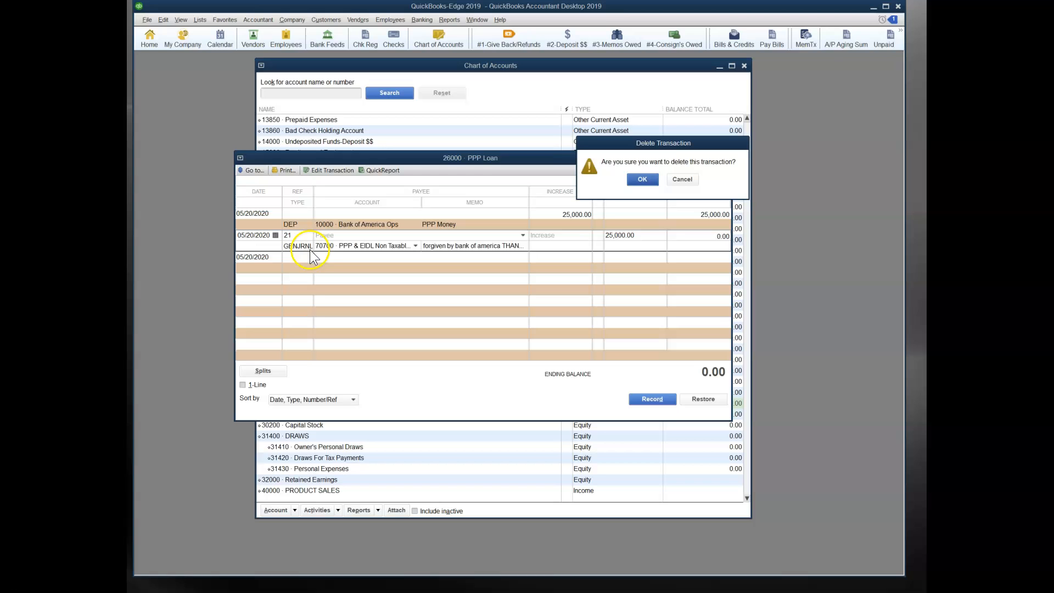
click(638, 183)
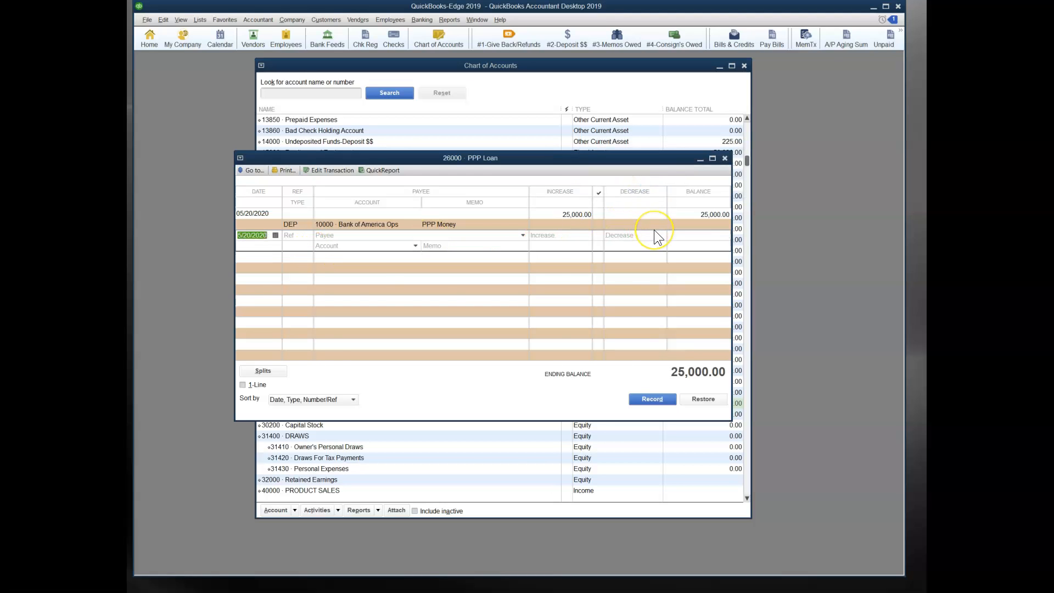
key(Escape)
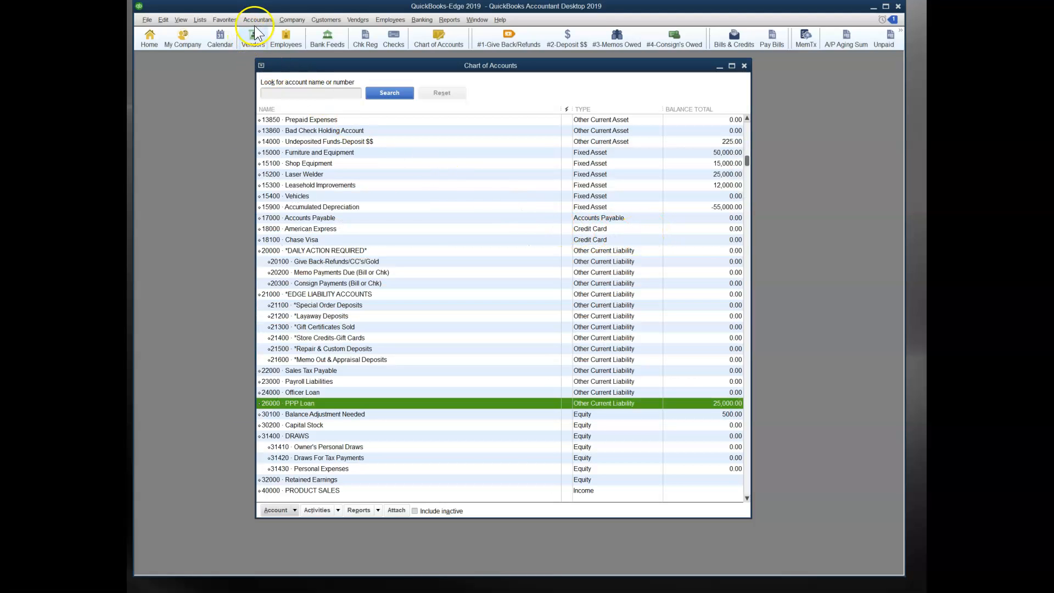
- Start a general journal entry dated 05/20/2020 with account lines for 26000 PPP Loan and 70700 PPP & EIDL Non Taxable Income
click(289, 21)
click(304, 200)
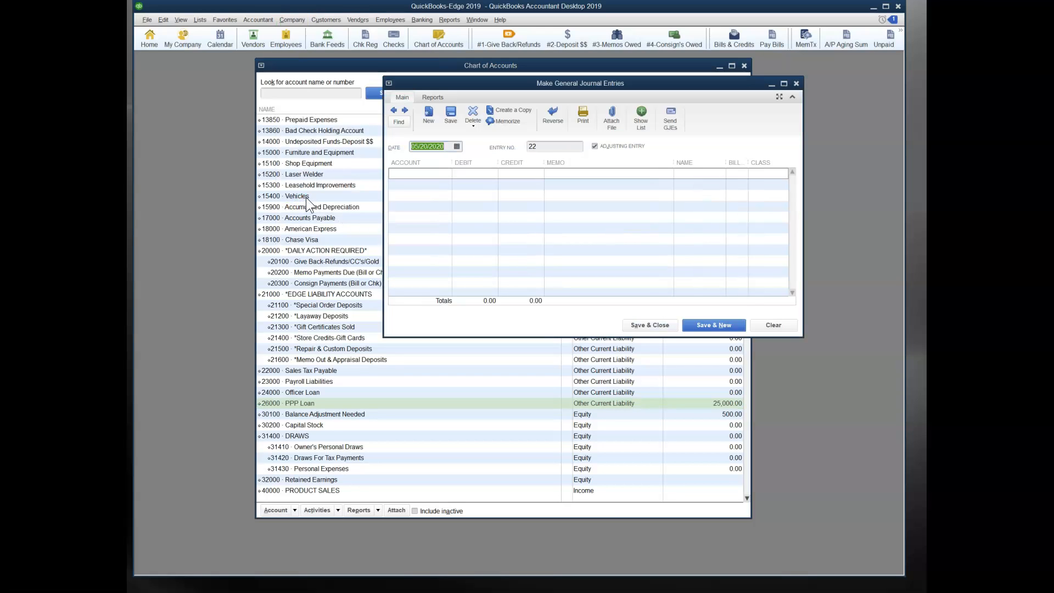
click(449, 173)
click(448, 174)
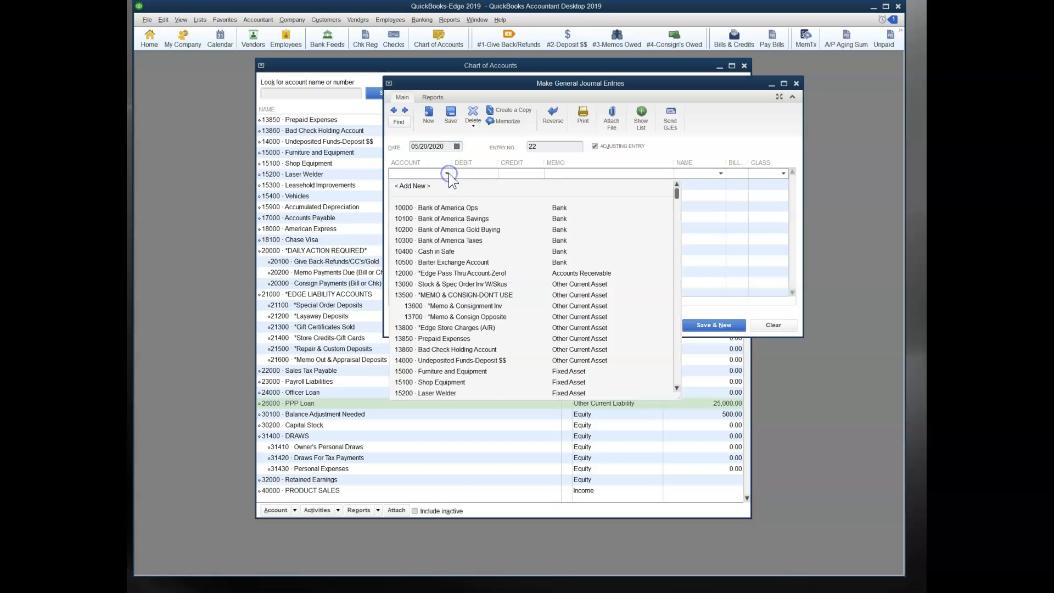
scroll(614, 335, down, 8)
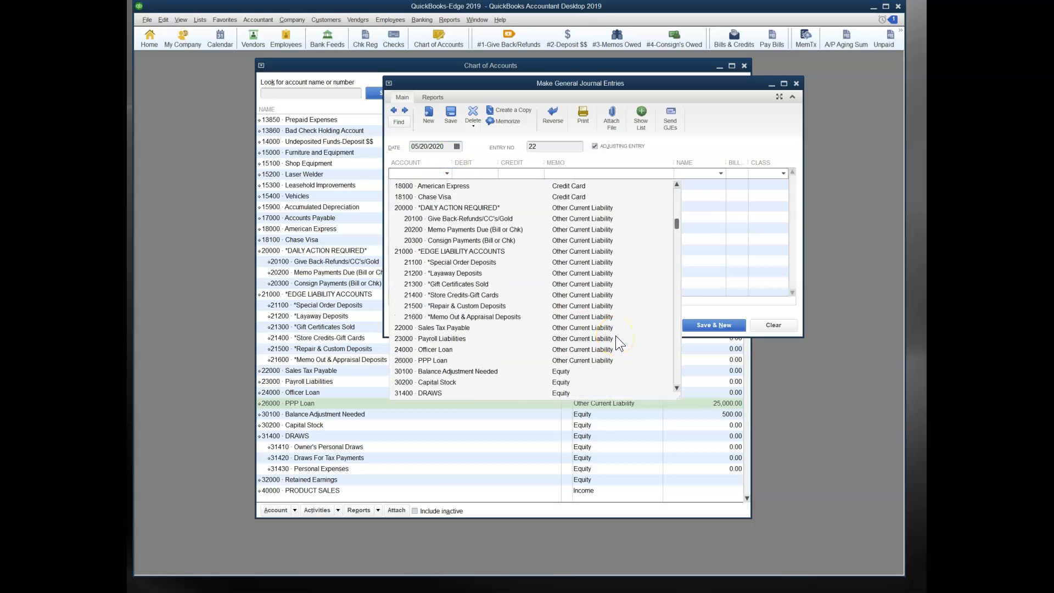
click(427, 360)
click(448, 185)
scroll(614, 365, down, 20)
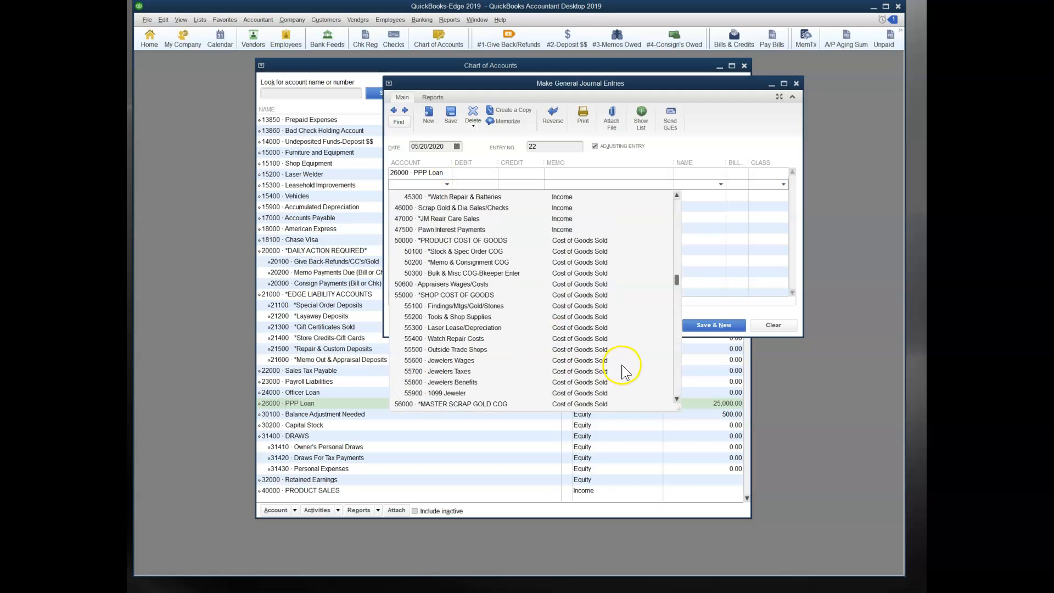
scroll(626, 377, down, 15)
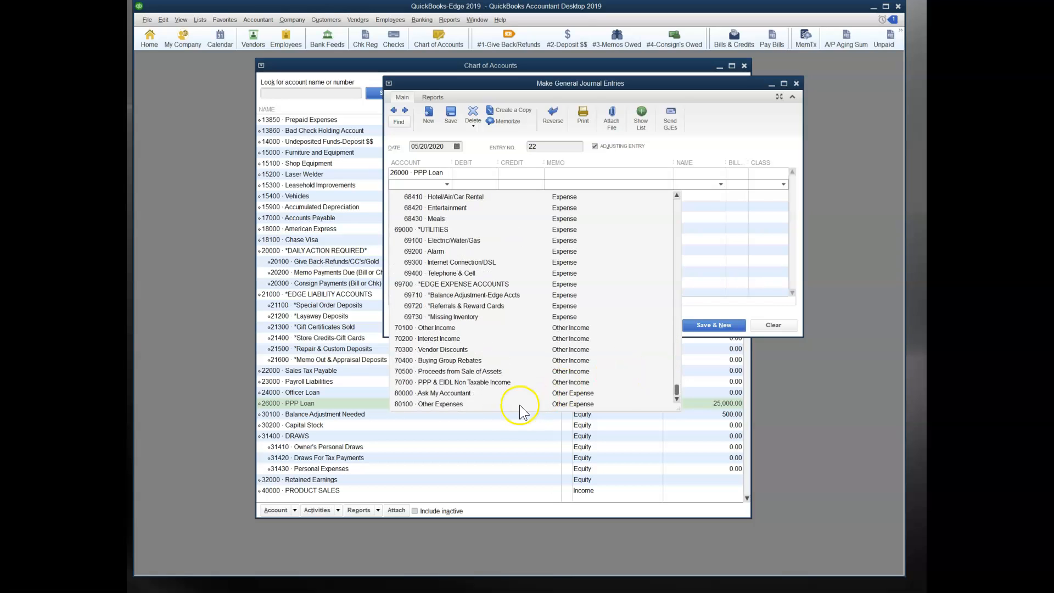
click(459, 382)
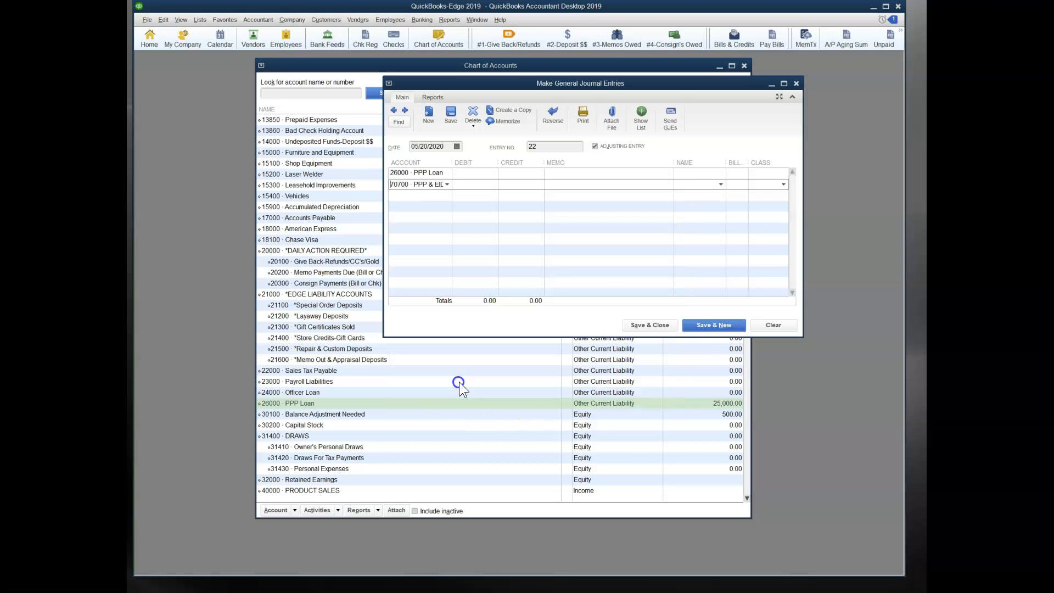
- Widen the Account column, credit 70700 and debit 26000 PPP Loan 25,000.00 each, and save and close the journal entry
drag(452, 163, 494, 165)
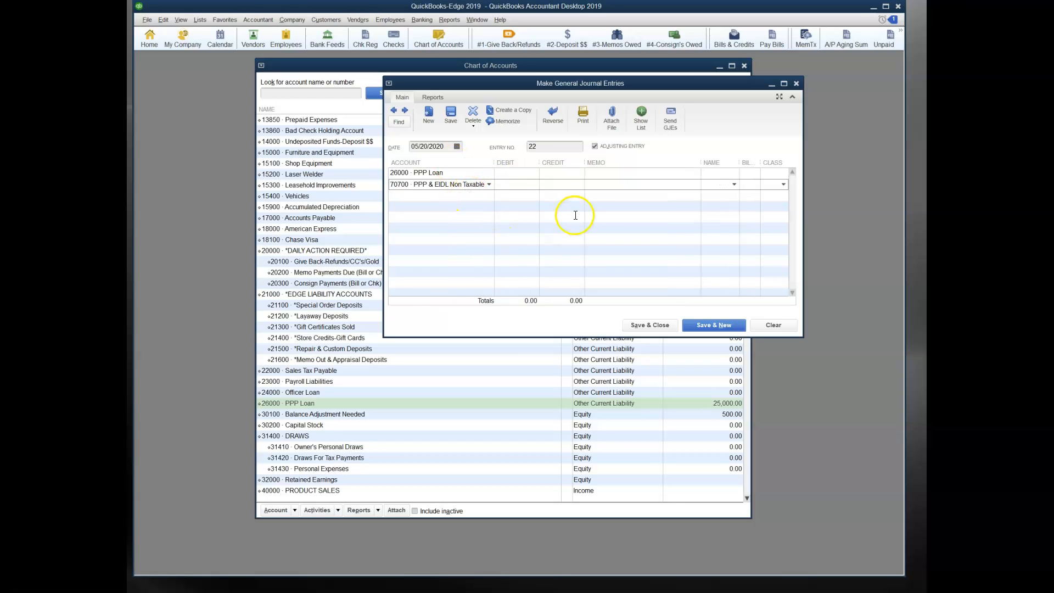
click(557, 189)
click(525, 174)
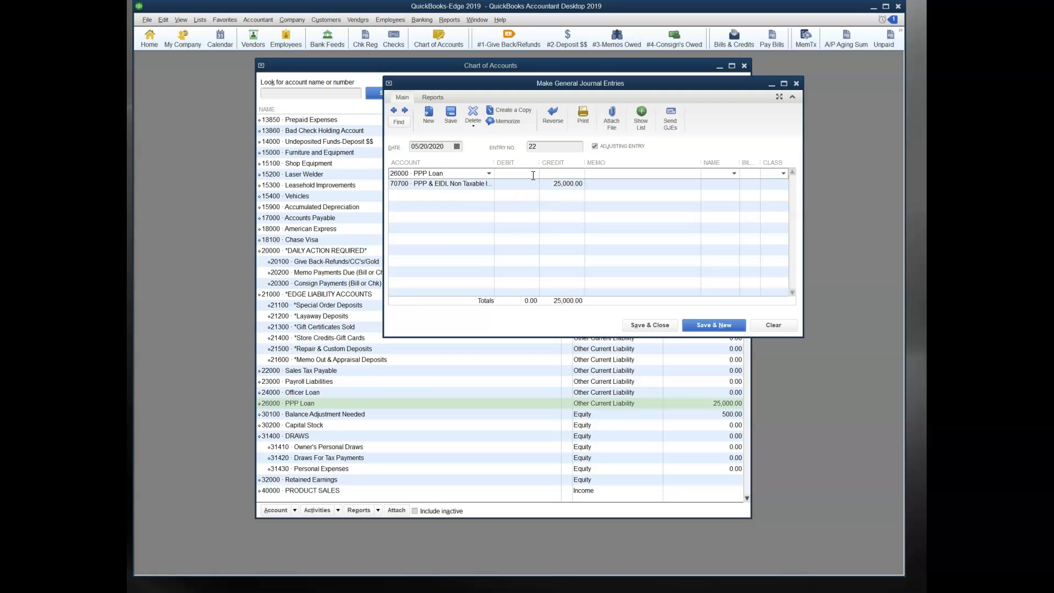
text(25,000)
key(Tab)
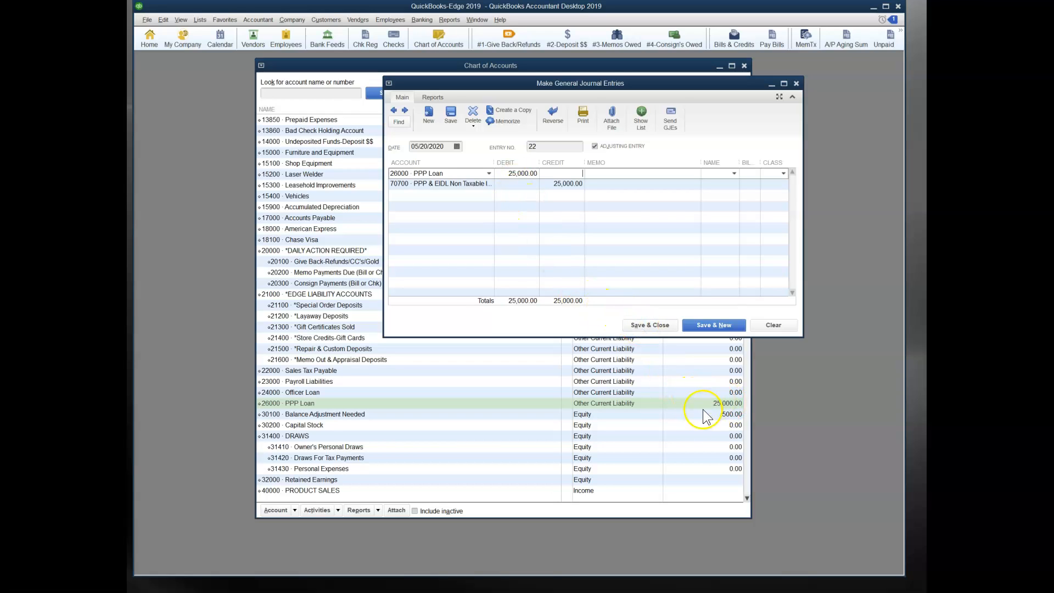
click(645, 325)
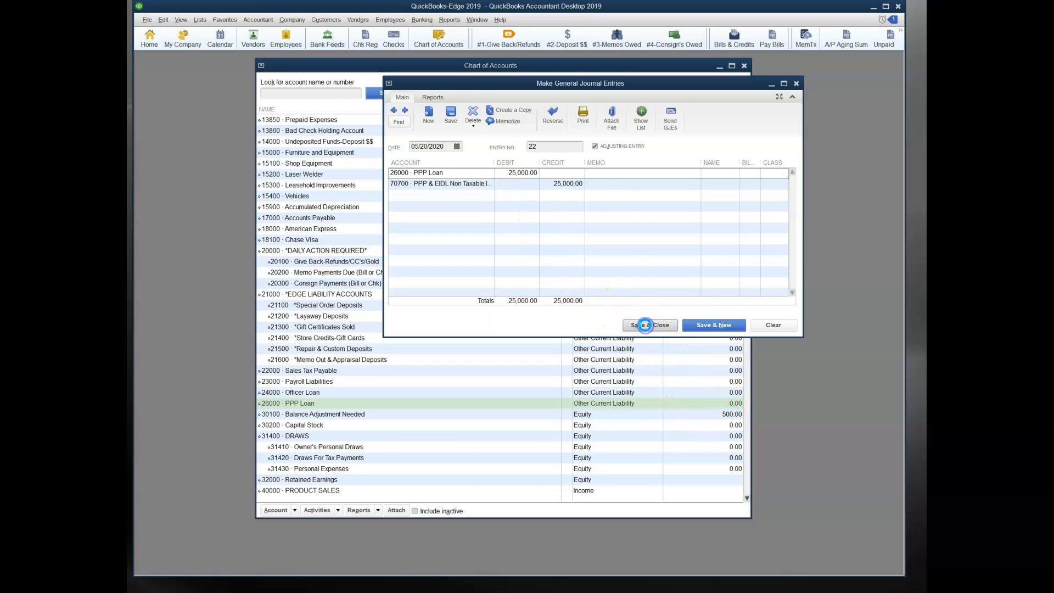
- Check the journal entry in the 26000 PPP Loan register and the 70700 line on the Profit & Loss report
double_click(670, 403)
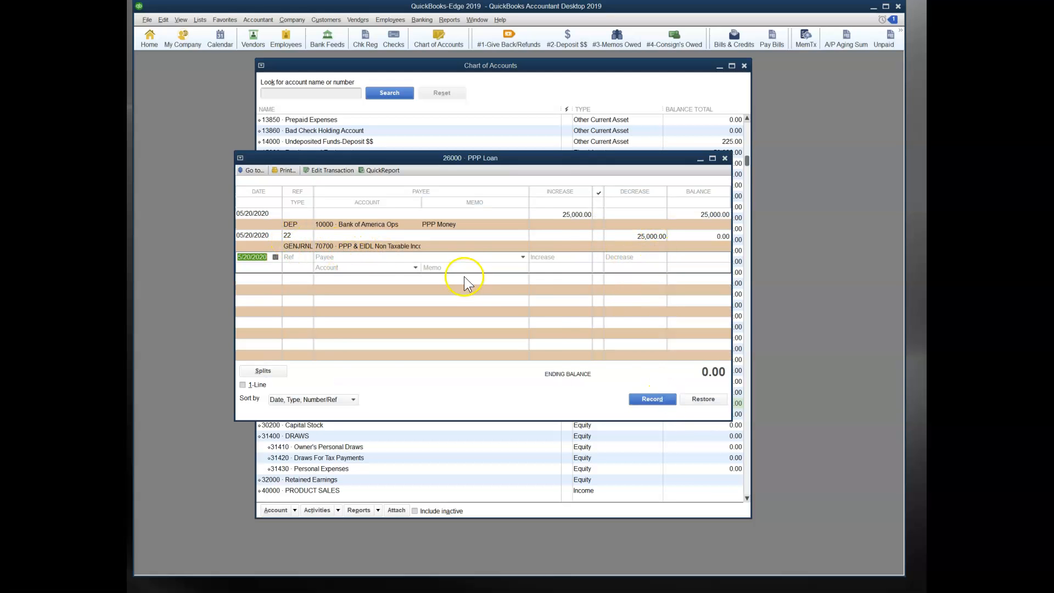
key(Escape)
scroll(616, 410, down, 15)
scroll(628, 415, down, 15)
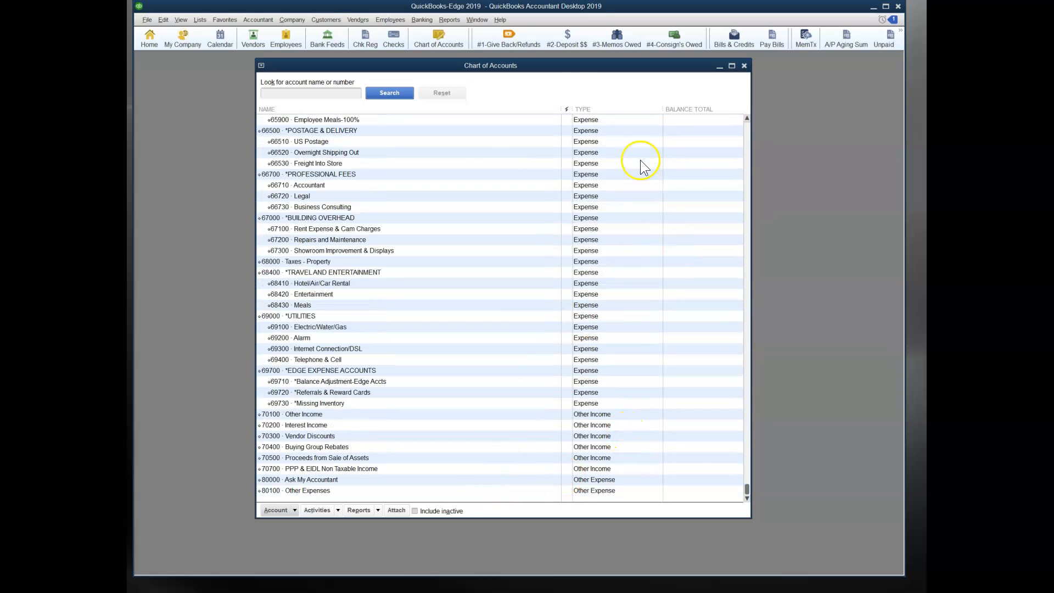
click(900, 41)
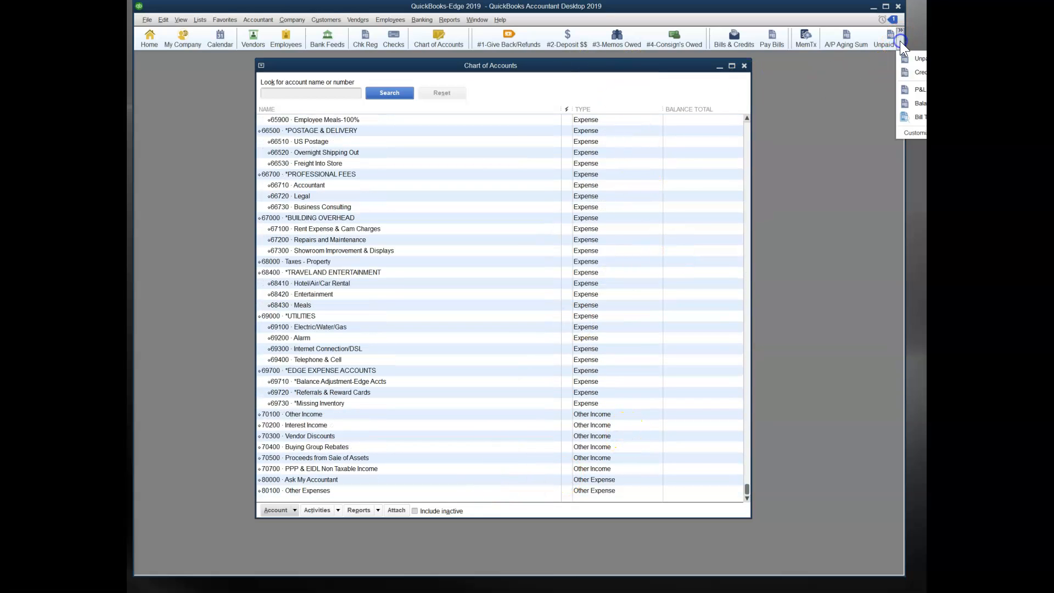
click(917, 90)
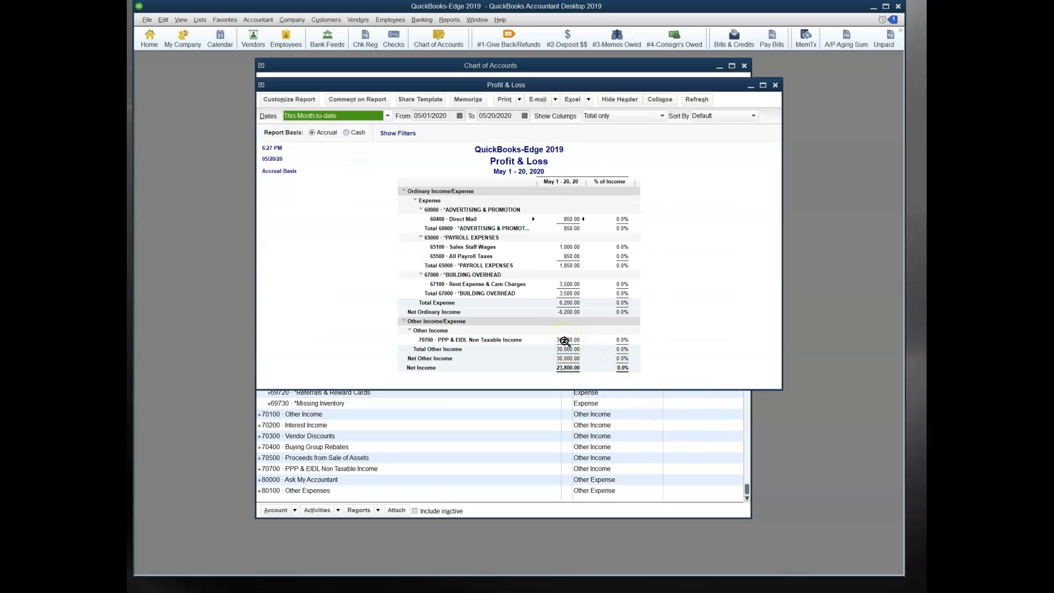
key(Escape)
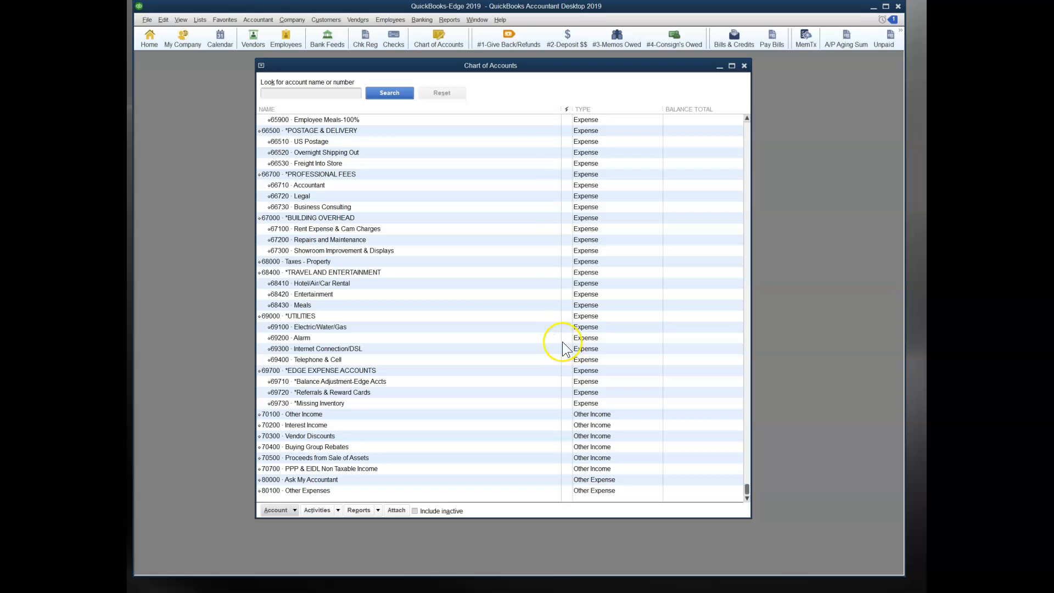
- Delete the journal entry for the 25,000.00 decrease from the 26000 PPP Loan register and close the register
scroll(515, 302, up, 20)
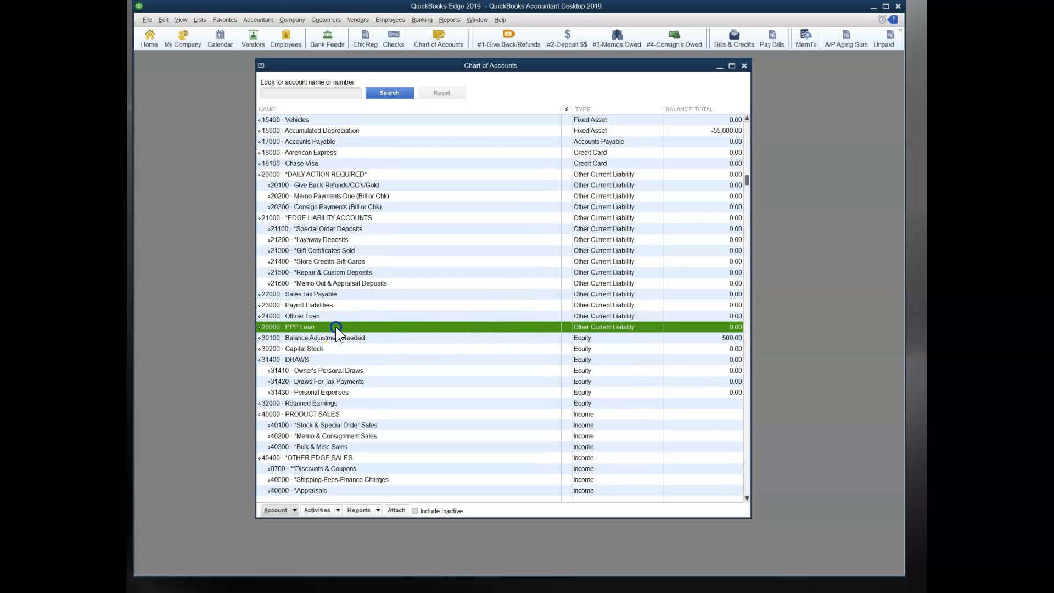
double_click(335, 327)
click(390, 249)
key(ctrl+d)
click(636, 180)
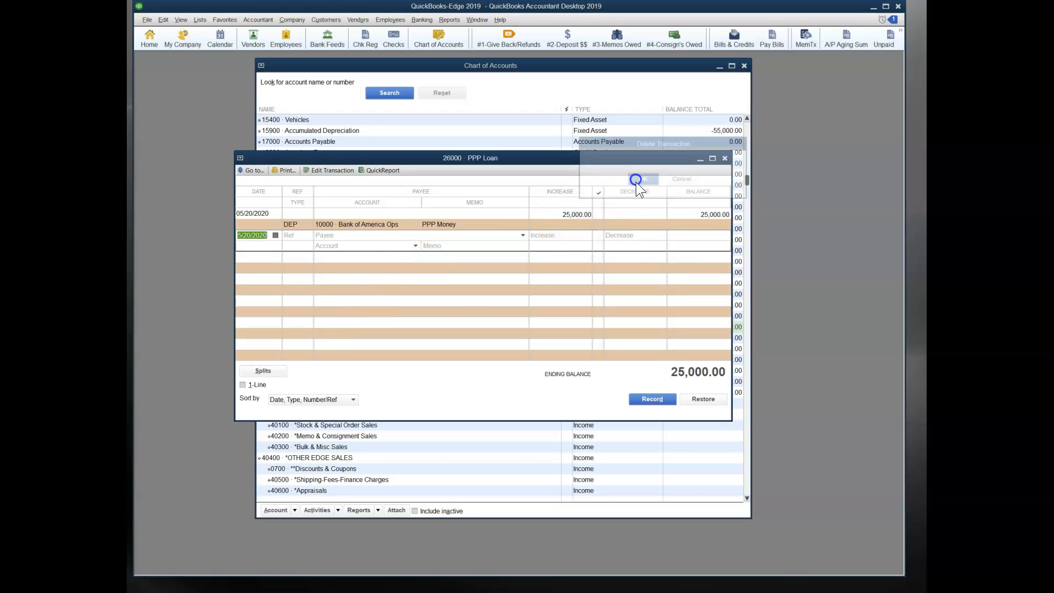
key(Escape)
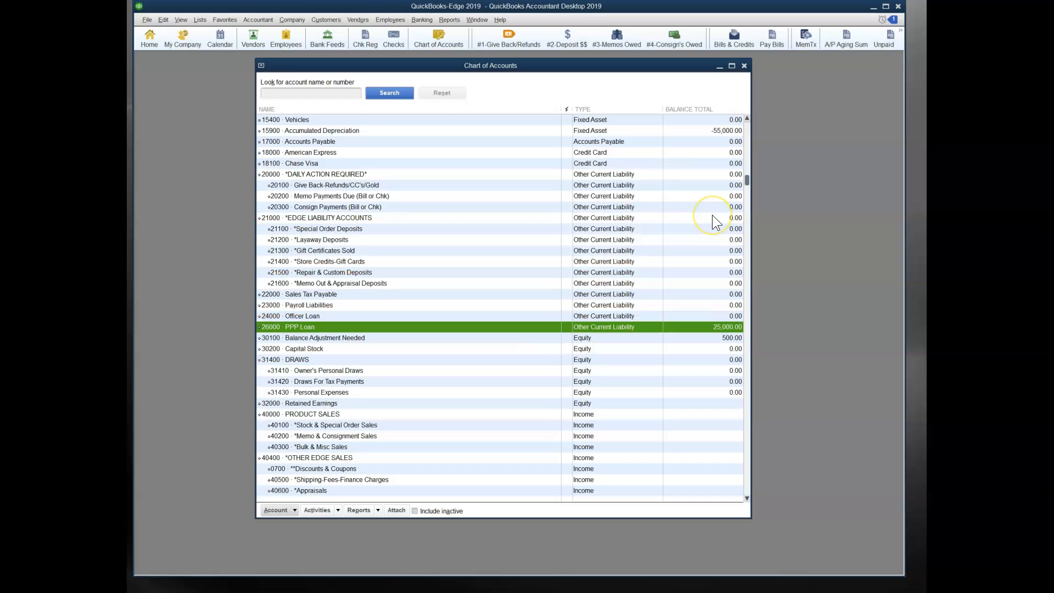
- Try a funds transfer from 26000 PPP Loan, look through the available destination accounts, and cancel the transfer
click(421, 22)
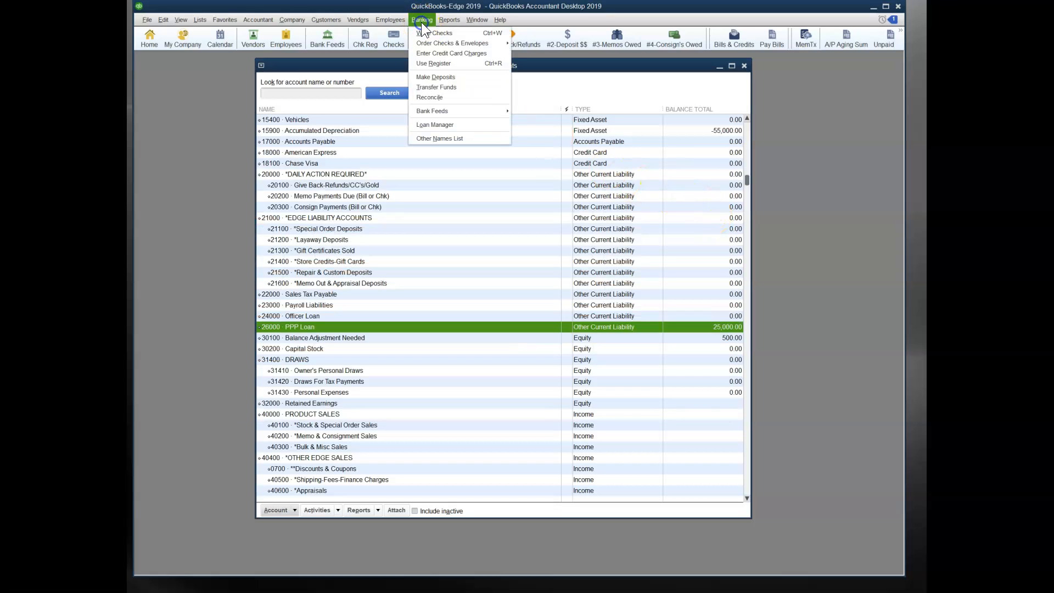
click(438, 87)
drag(489, 184, 596, 128)
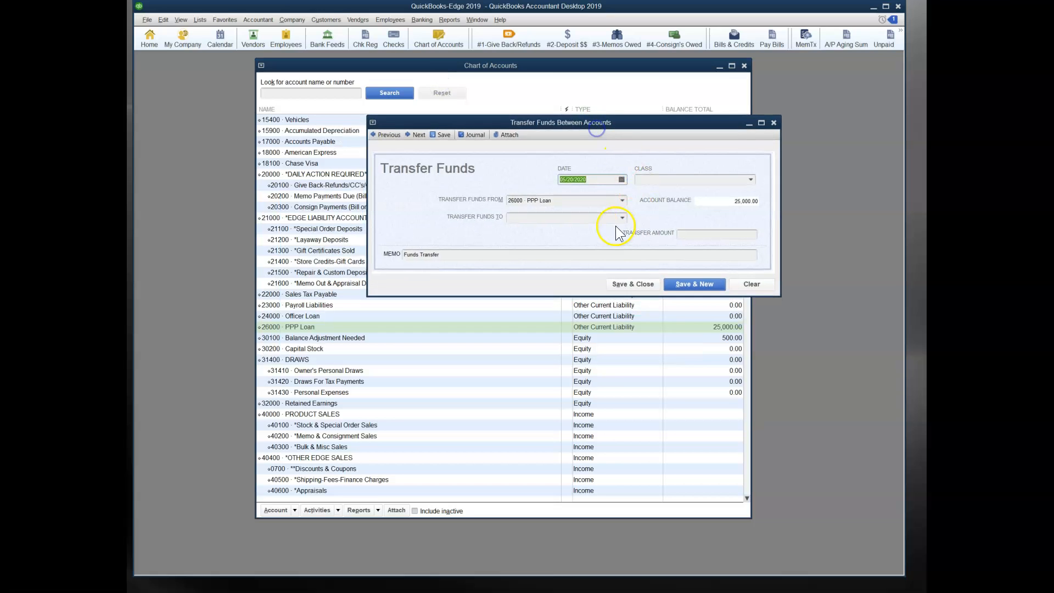
click(622, 200)
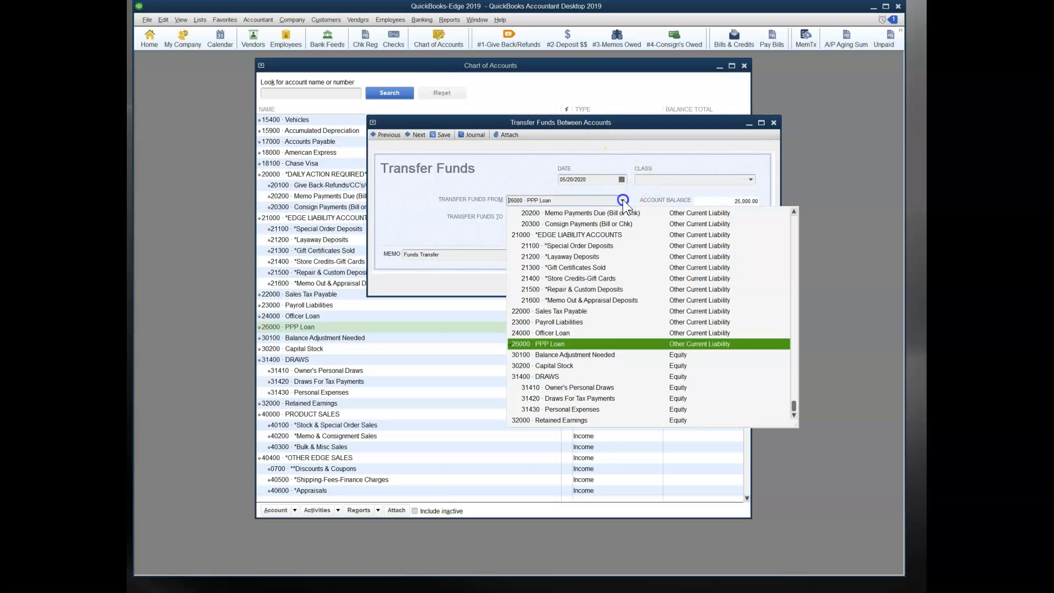
click(693, 344)
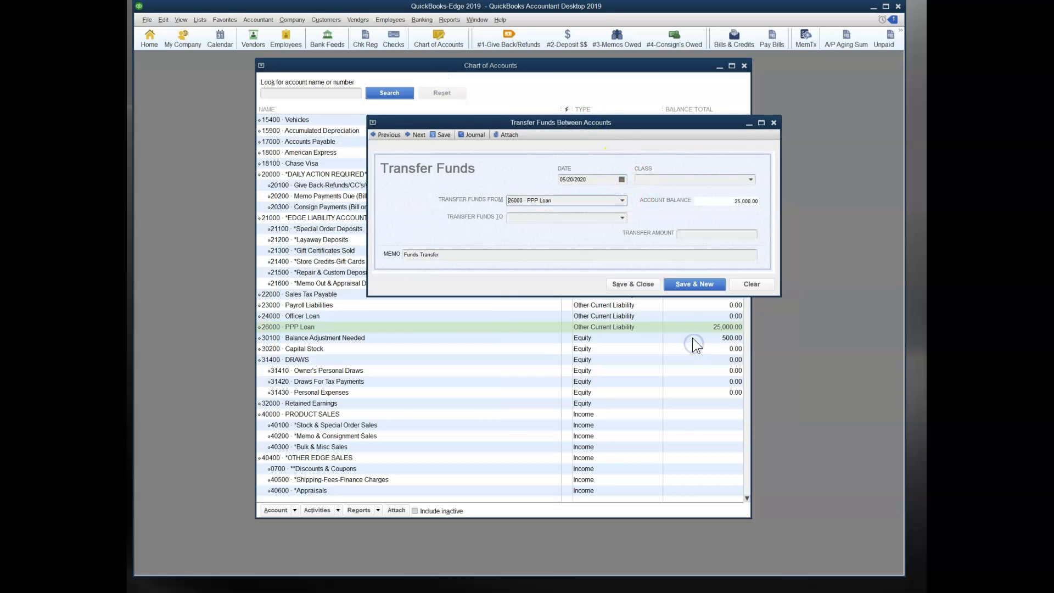
click(622, 218)
drag(795, 247, 794, 425)
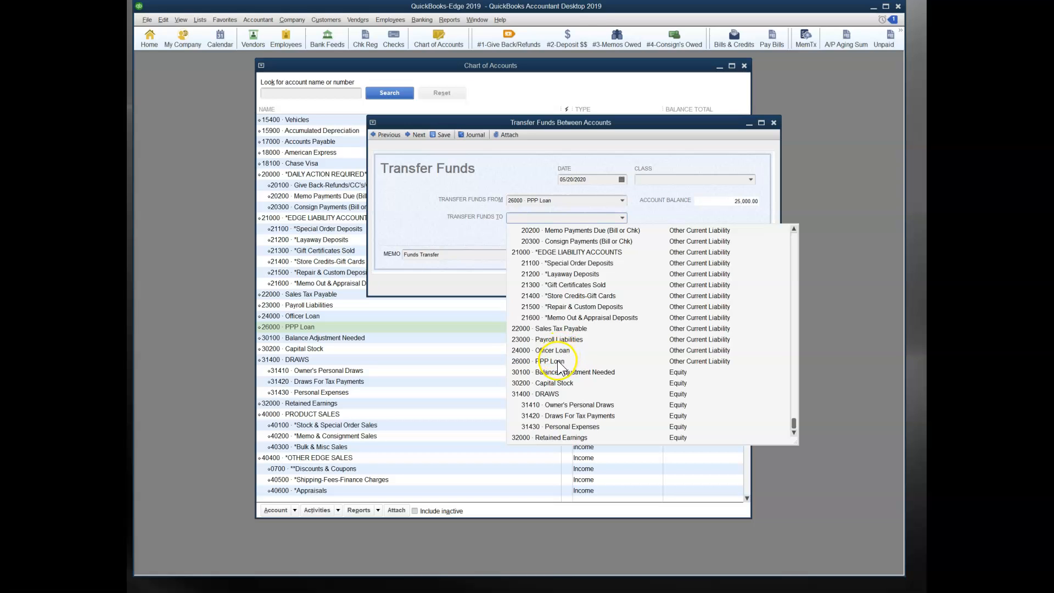
drag(801, 427, 792, 261)
key(Escape)
key(Escape)
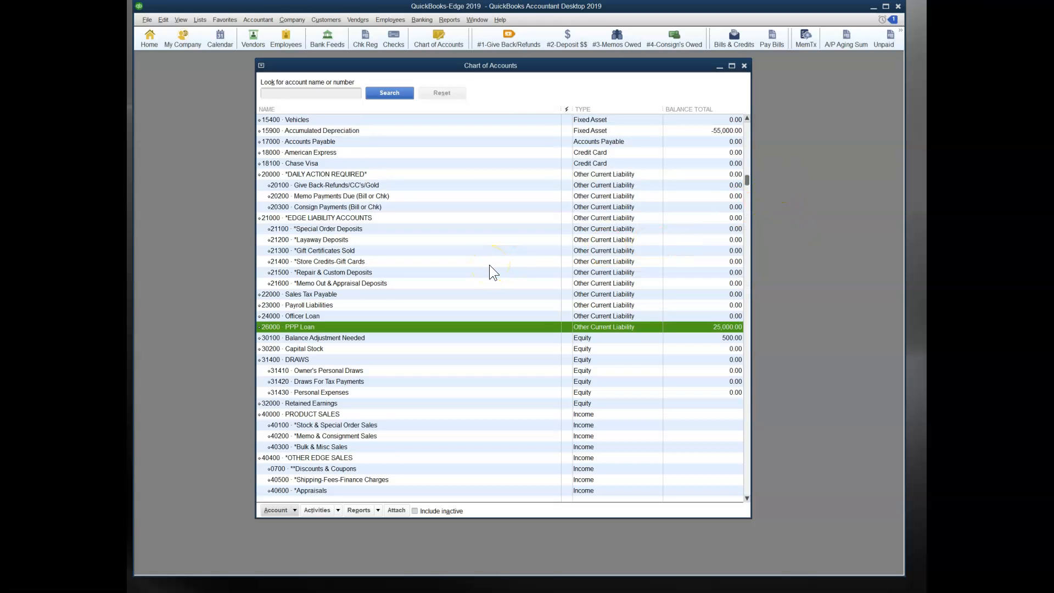
- Record a 25,000.00 decrease dated 05/20/2020 in the 26000 PPP Loan register against 70700 PPP & EIDL Non Taxable Income, and close the register
double_click(601, 328)
click(615, 234)
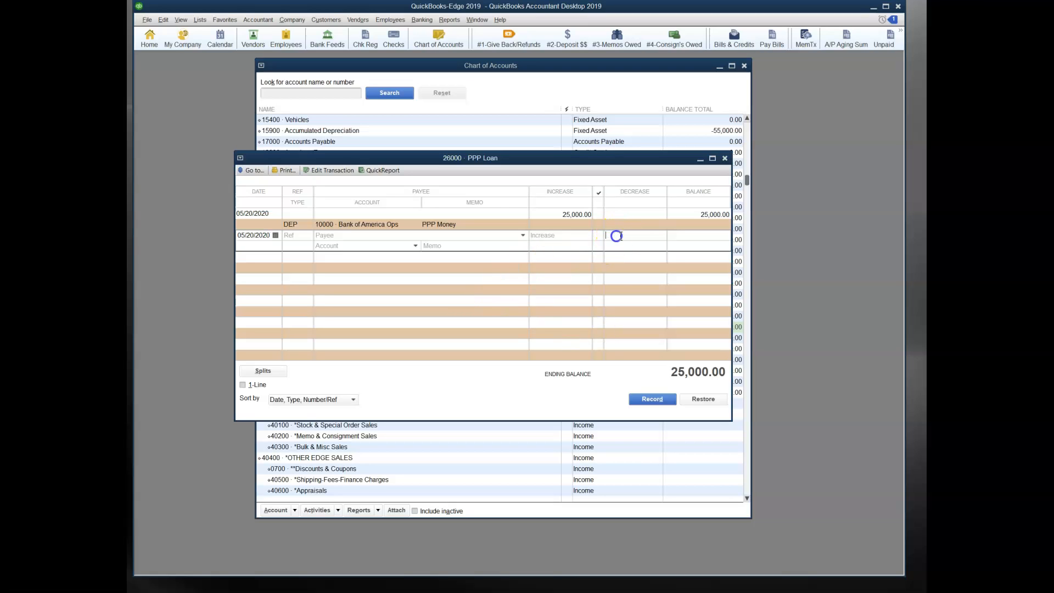
text(25,000)
key(Tab)
text(707)
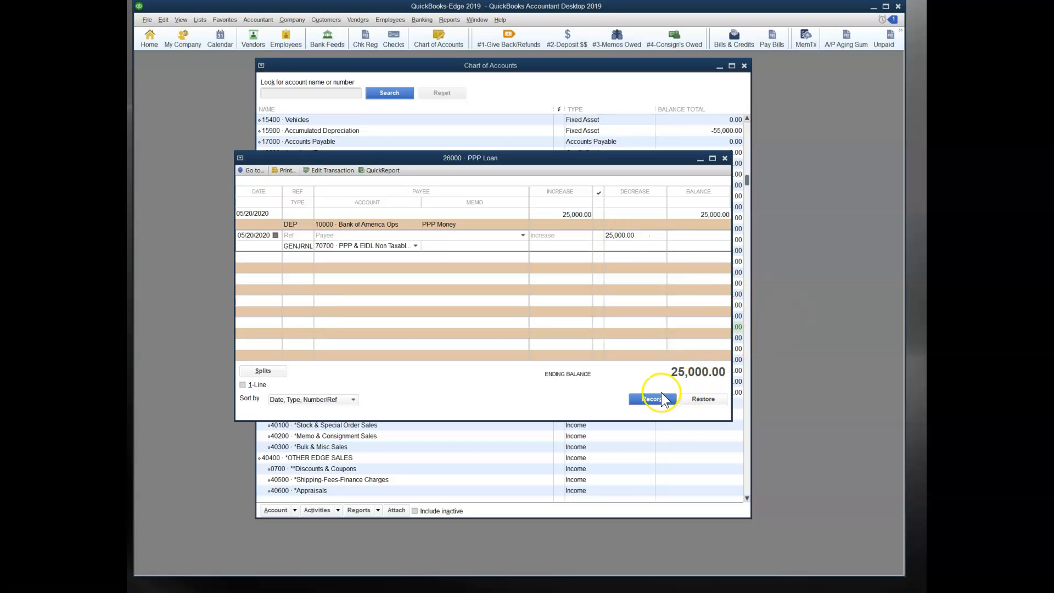
click(652, 399)
key(Escape)
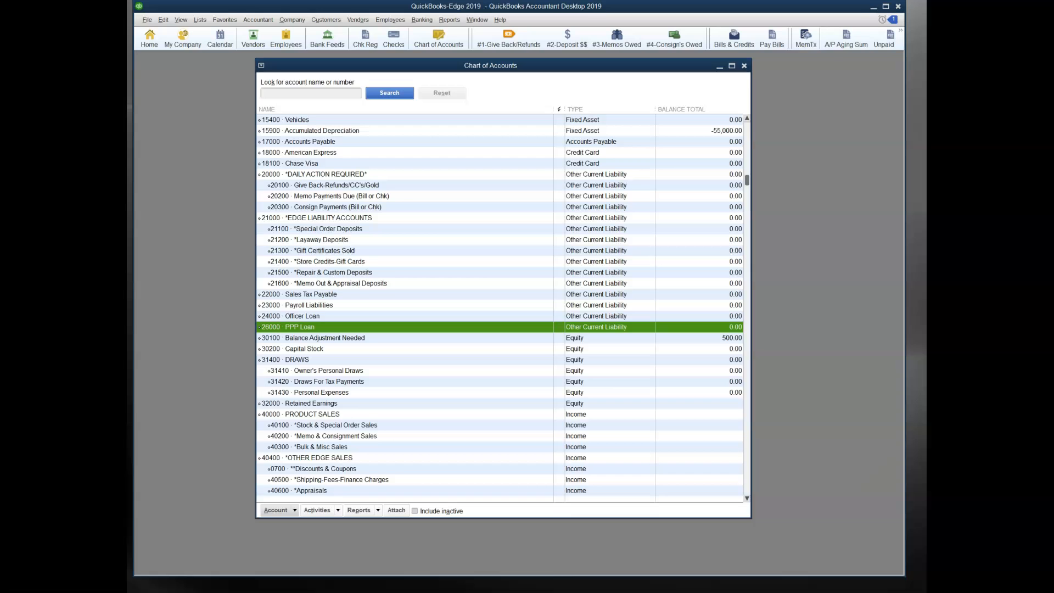
- Bring up the Word notes and read the PPP loan calculation and the EIDL grant forgiveness section
drag(925, 101, 571, 42)
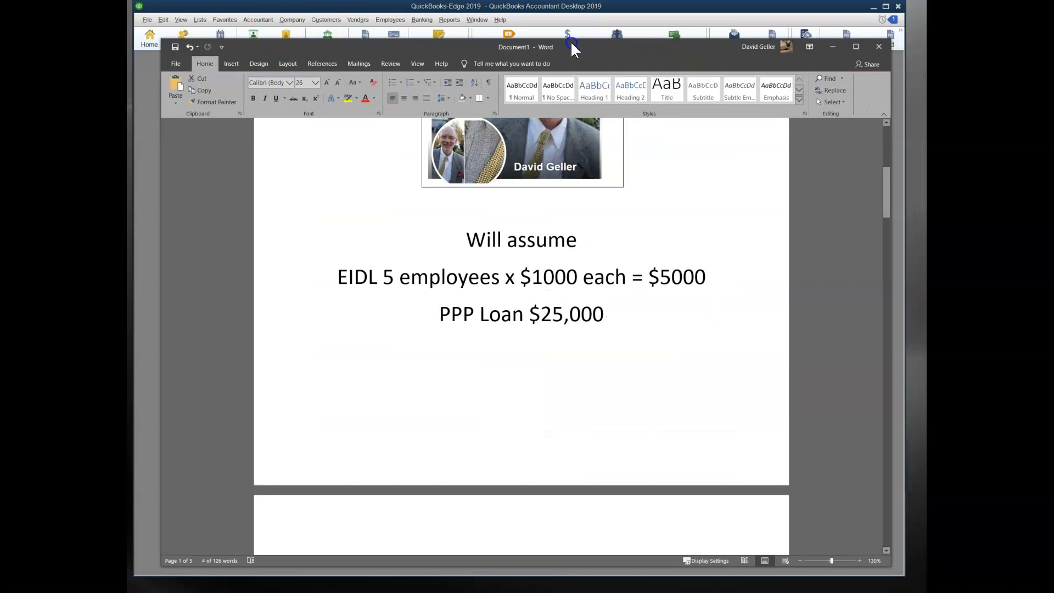
scroll(579, 383, down, 10)
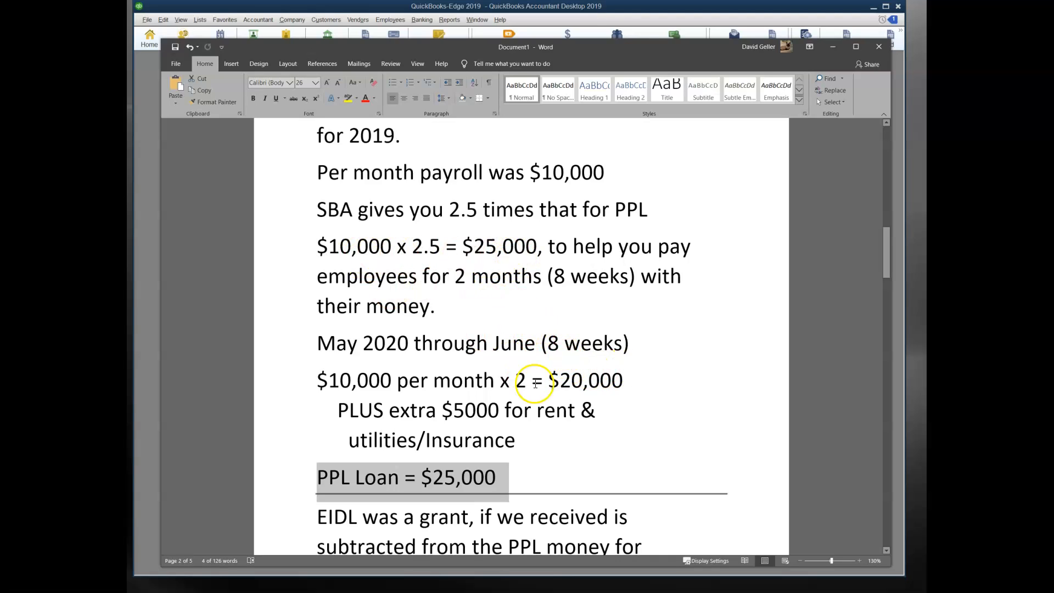
scroll(555, 382, down, 3)
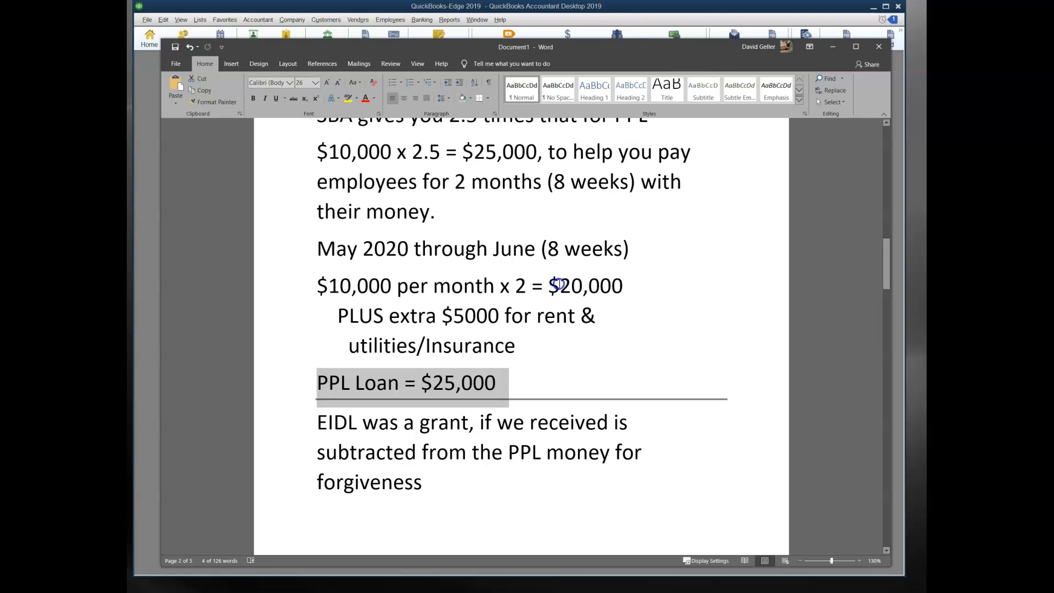
- Highlight the $20,000 two-month payroll amount and the extra $5000 for rent, utilities and insurance in the Word notes
drag(558, 284, 624, 285)
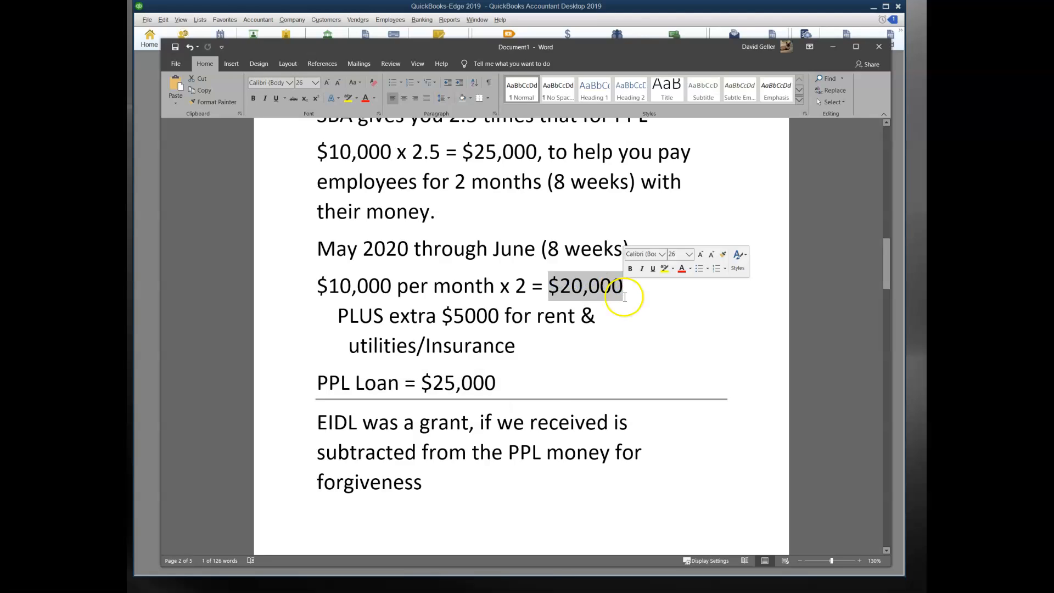
drag(453, 316, 482, 354)
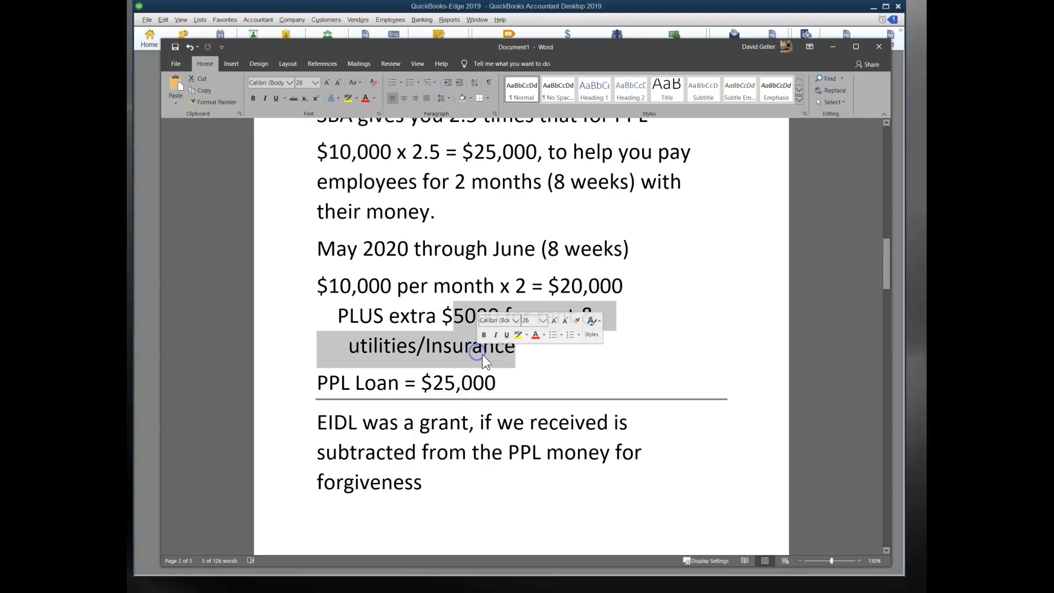
click(610, 364)
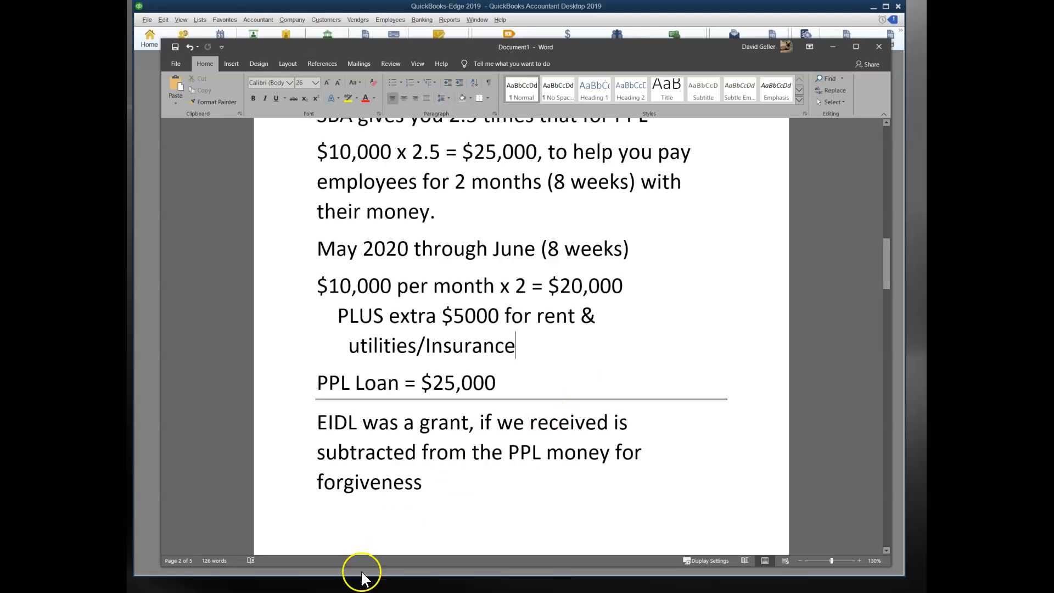
- Switch to QuickBooks, trace Sales Staff Wages in the month-to-date Profit & Loss report down to its check, and close the report and check windows
click(362, 590)
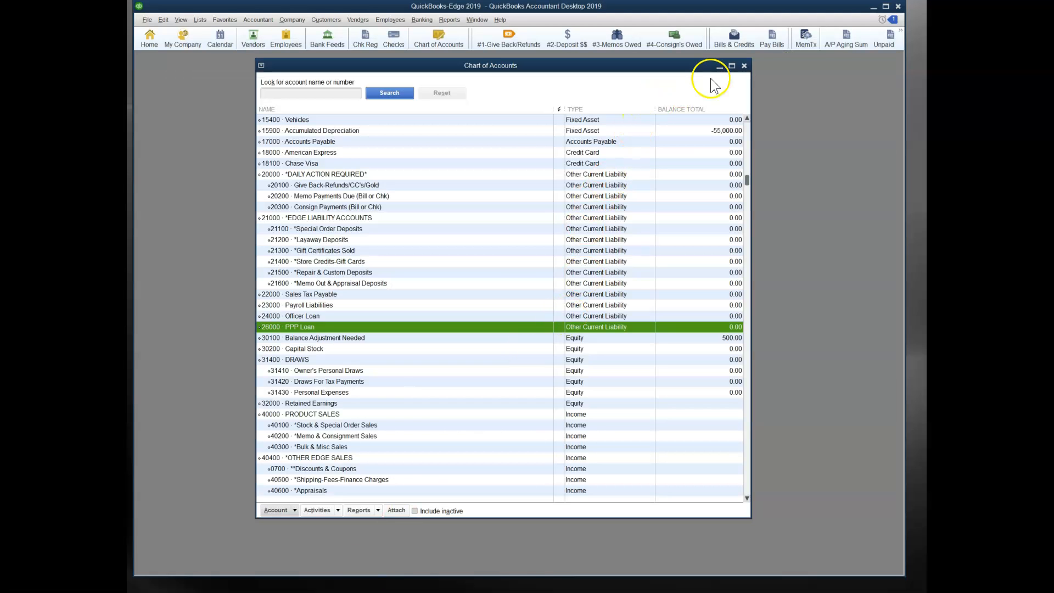
click(899, 43)
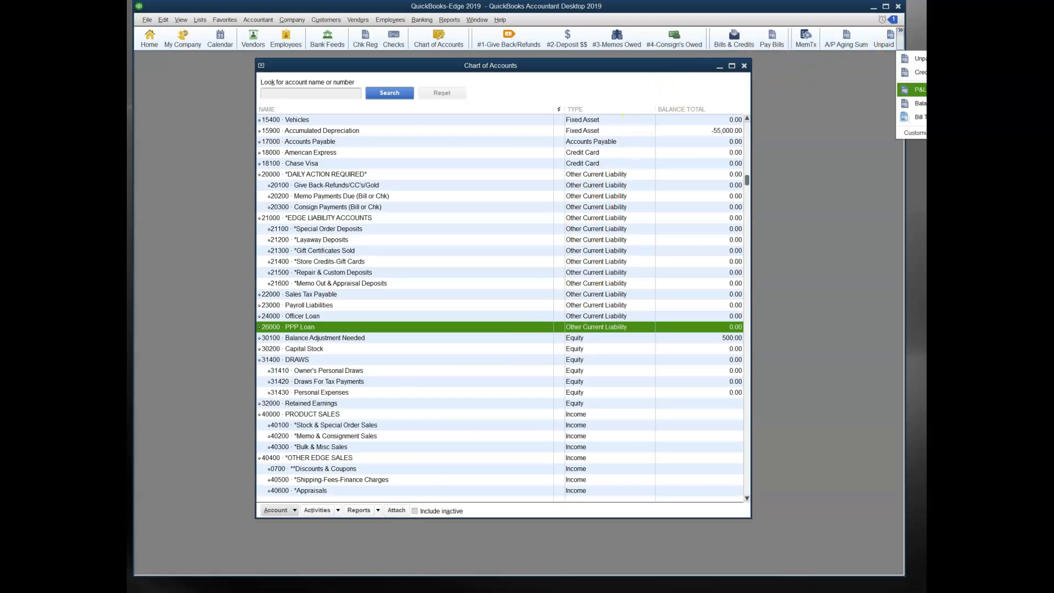
click(911, 89)
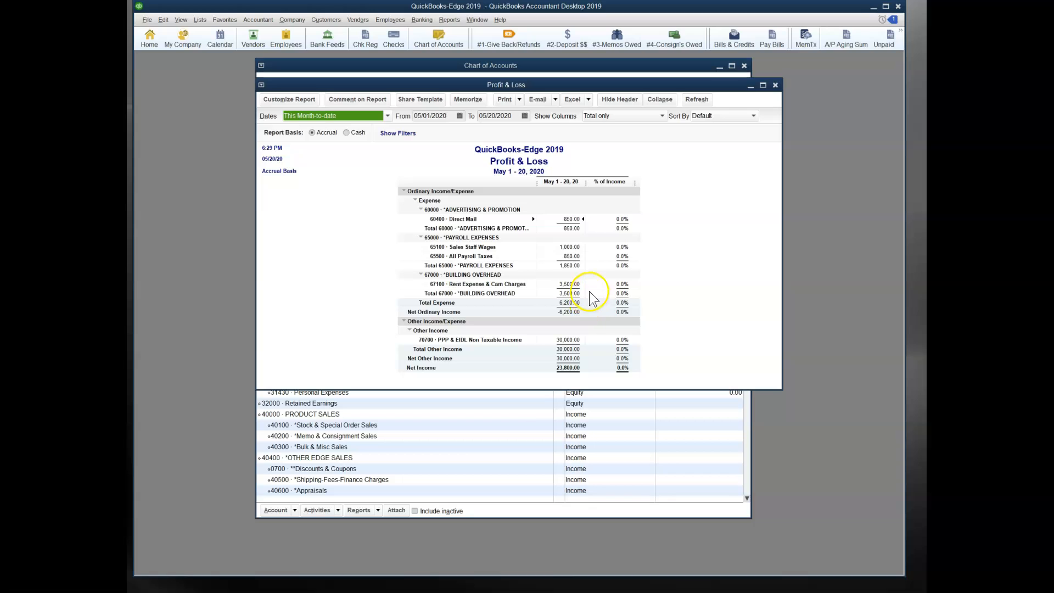
double_click(569, 246)
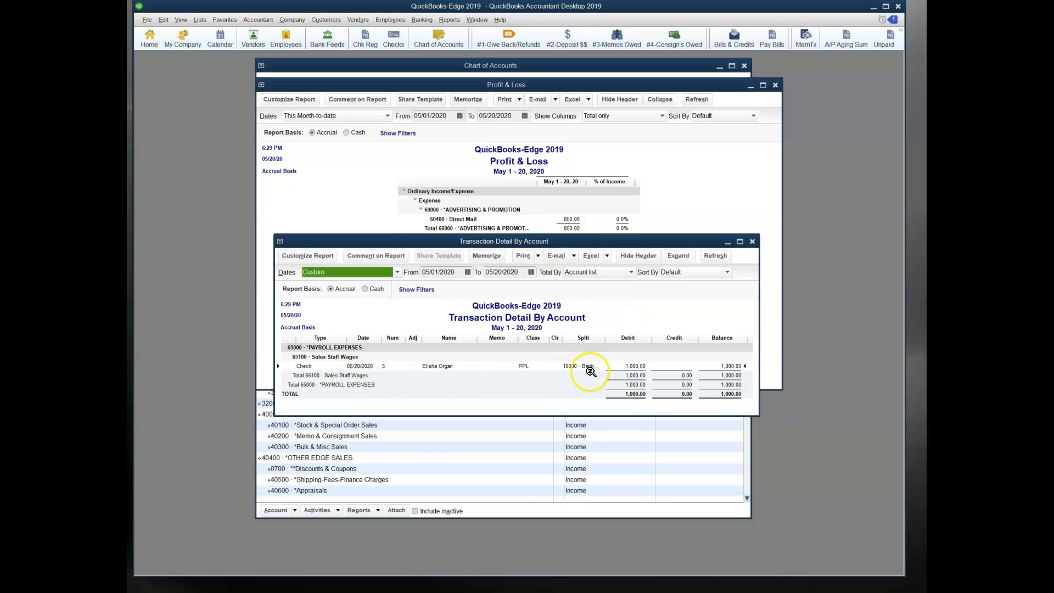
double_click(363, 365)
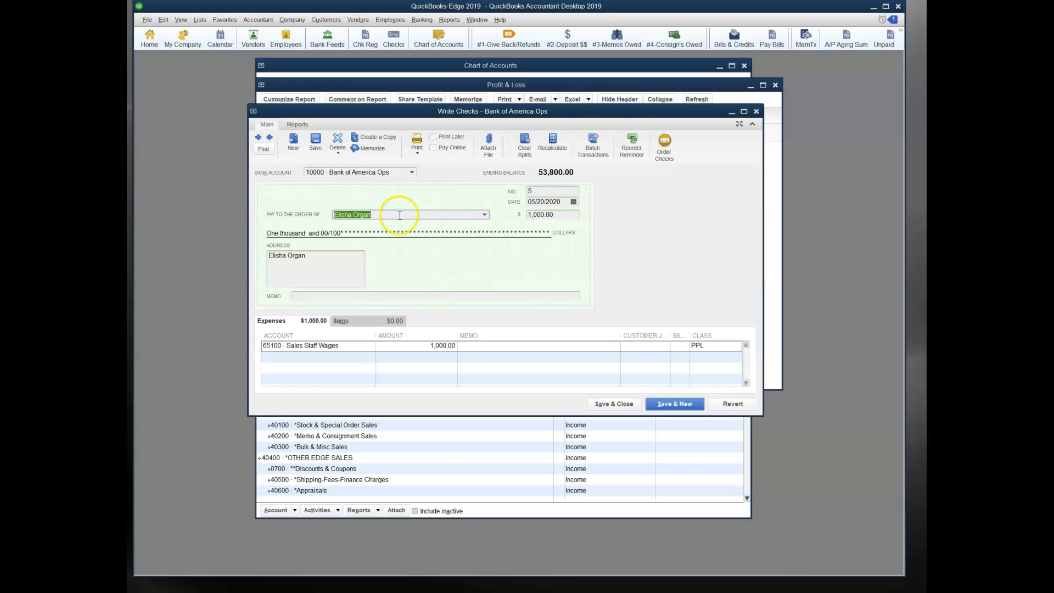
key(Escape)
key(Escape)
key(Escape)
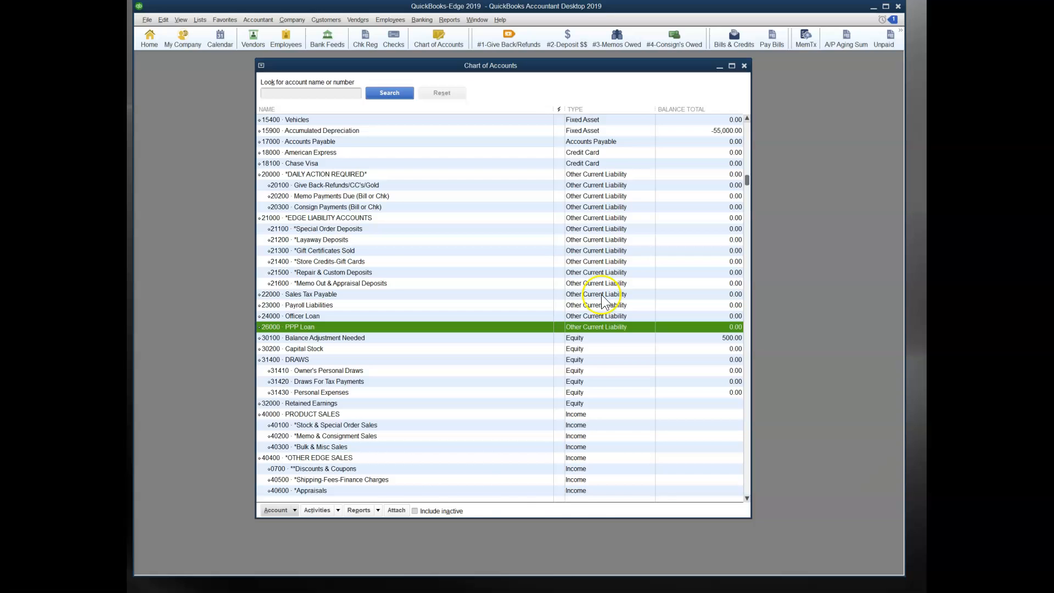
- Return to the Word notes and read the section on when employees have to be paid and where to ask questions
key(alt+Tab)
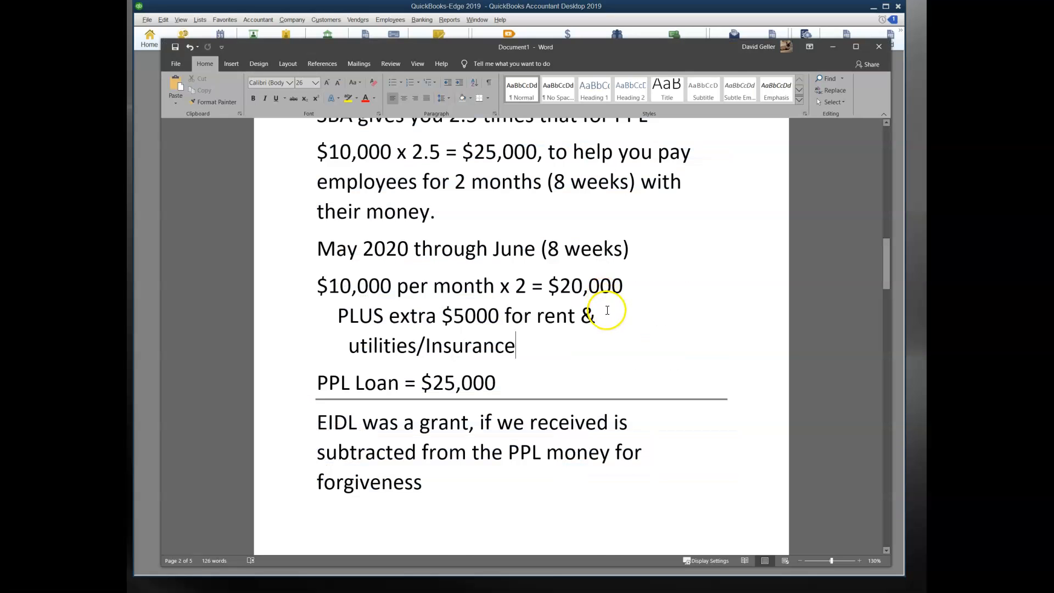
scroll(607, 306, down, 3)
scroll(609, 312, down, 5)
scroll(613, 313, down, 2)
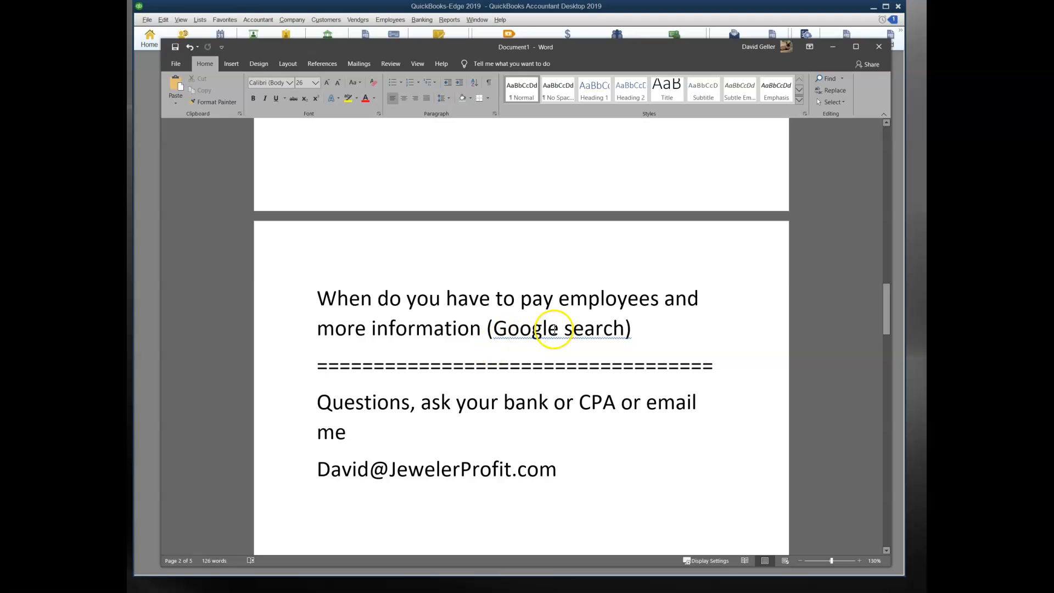
scroll(554, 329, down, 2)
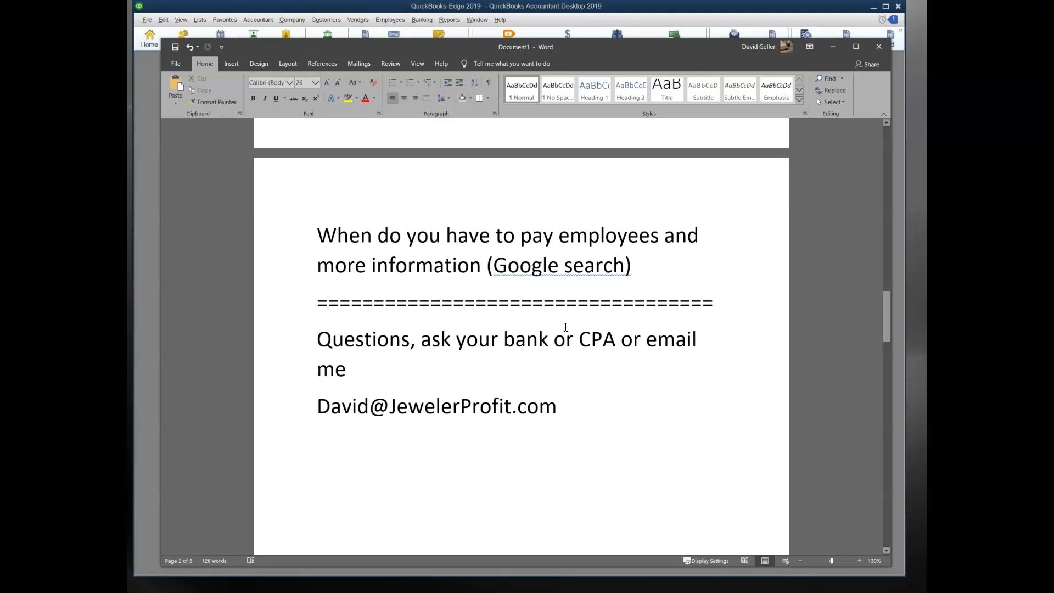
- Bring the Chrome window into view and review the Google results on PPP loan dates and the SBA Paycheck Protection Program page
drag(1053, 72, 722, 43)
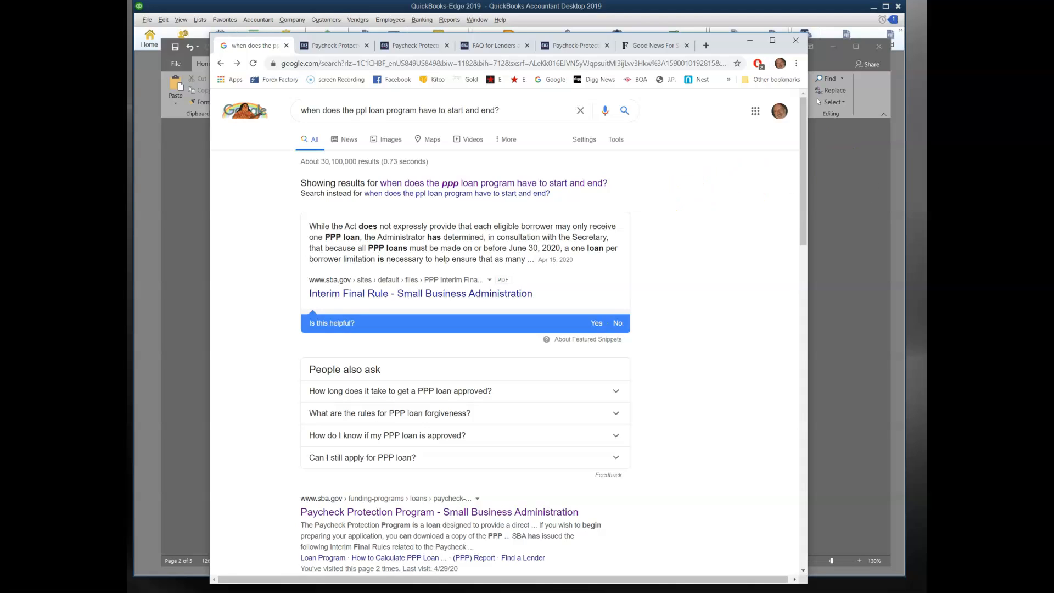
drag(925, 215, 901, 171)
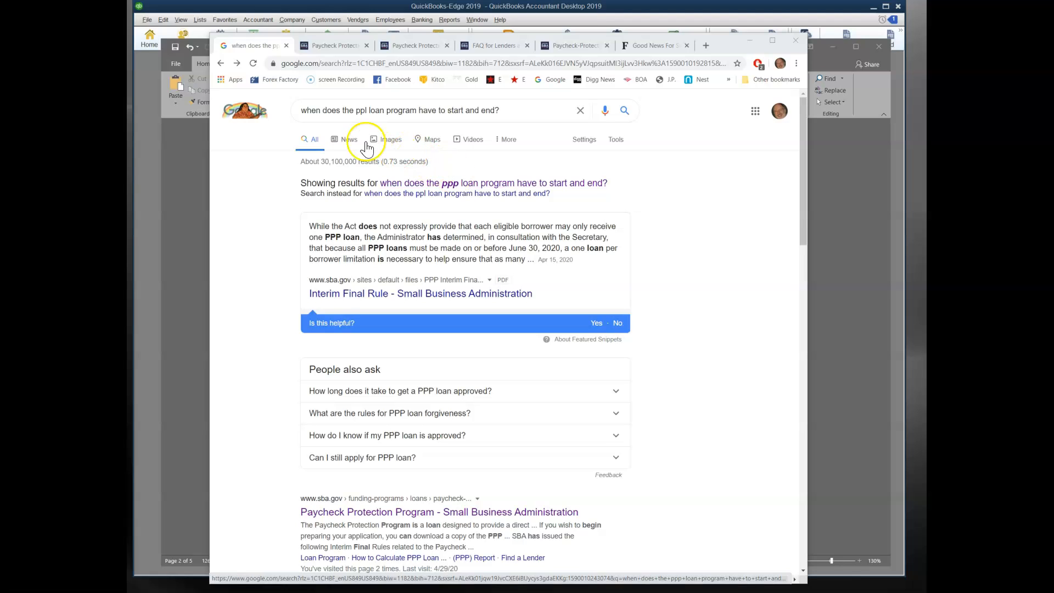
click(328, 48)
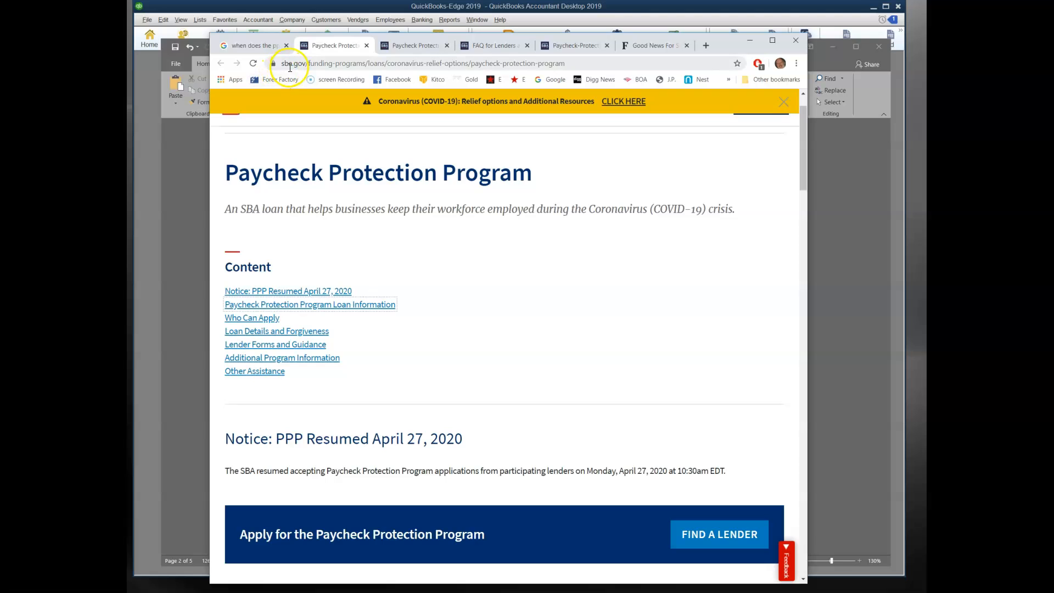
click(274, 46)
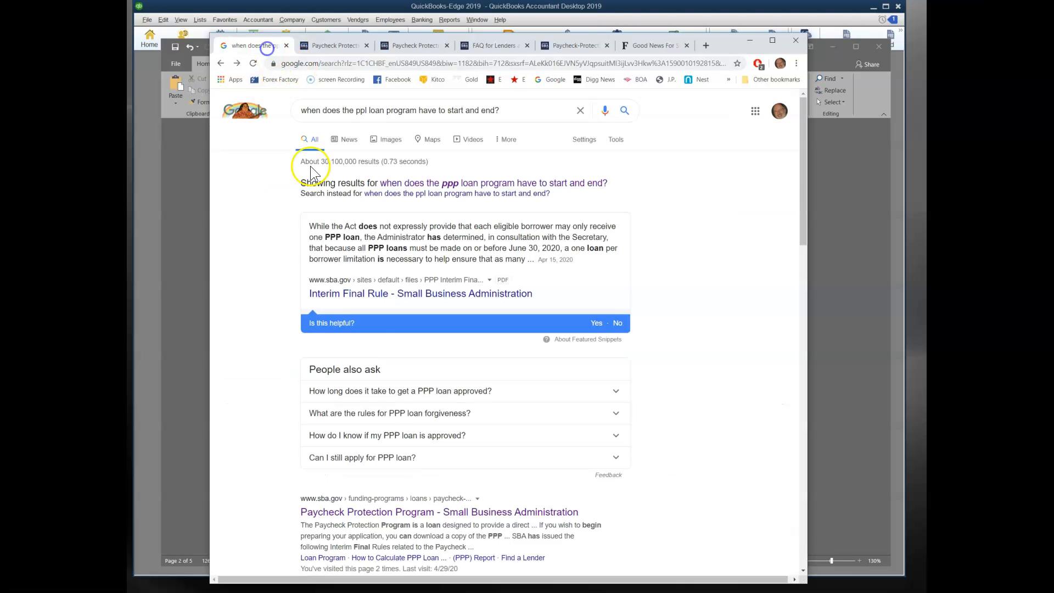
scroll(412, 459, down, 2)
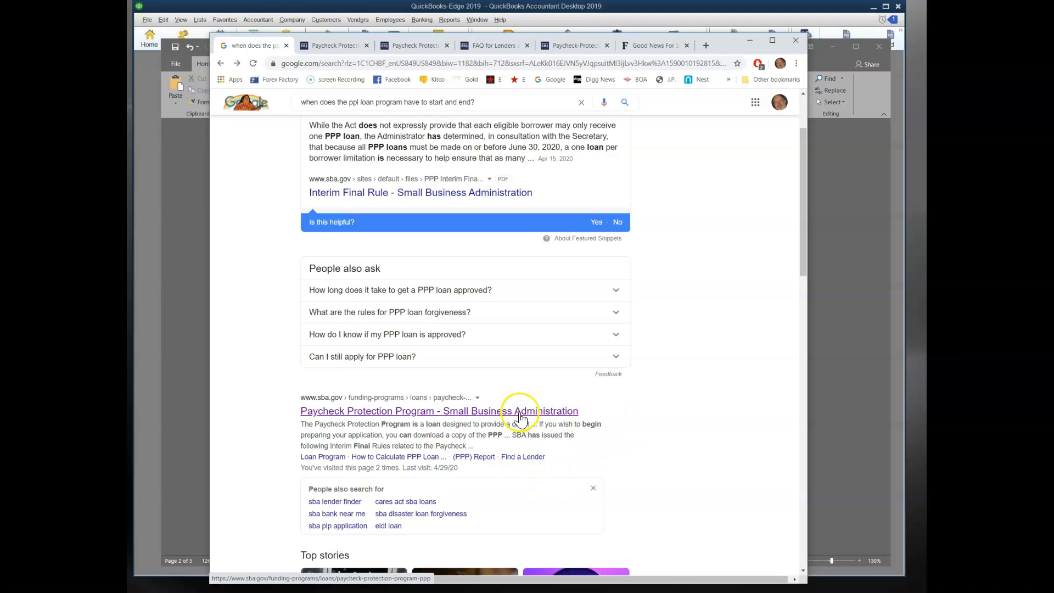
click(332, 47)
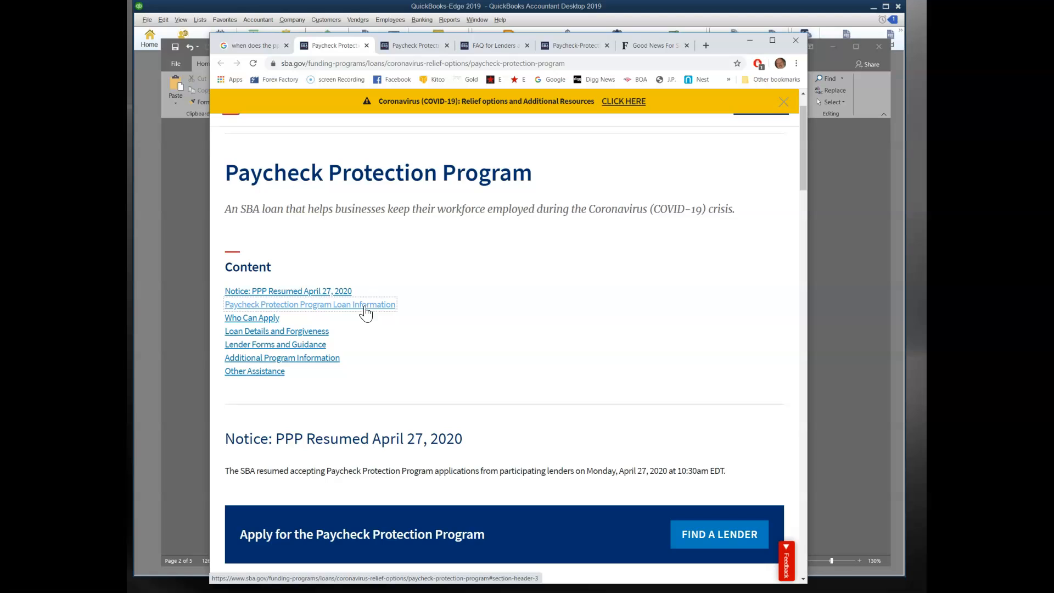
- View the SBA page's loan information section and follow its Frequently Asked Questions for Lenders and Borrowers to the PDF download
click(420, 46)
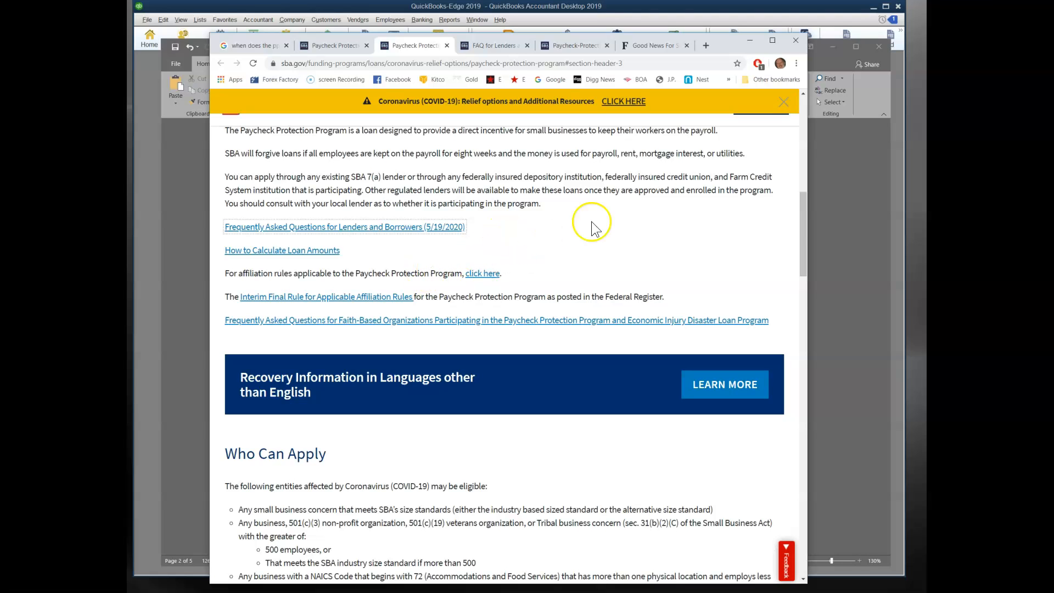
mouse_move(802, 217)
mouse_down()
mouse_move(803, 105)
mouse_move(797, 218)
mouse_up()
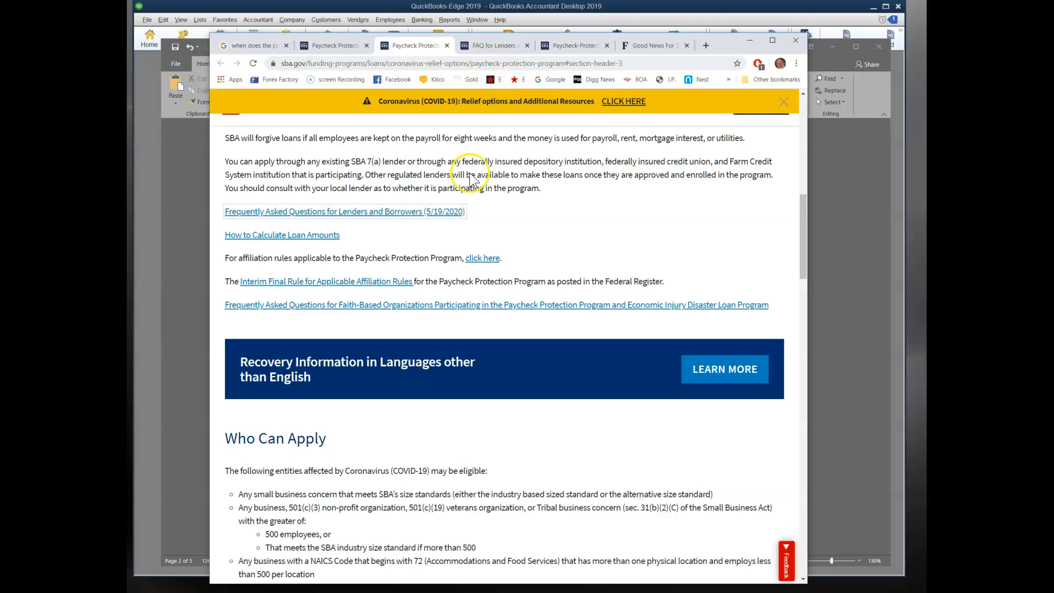
click(444, 220)
click(485, 45)
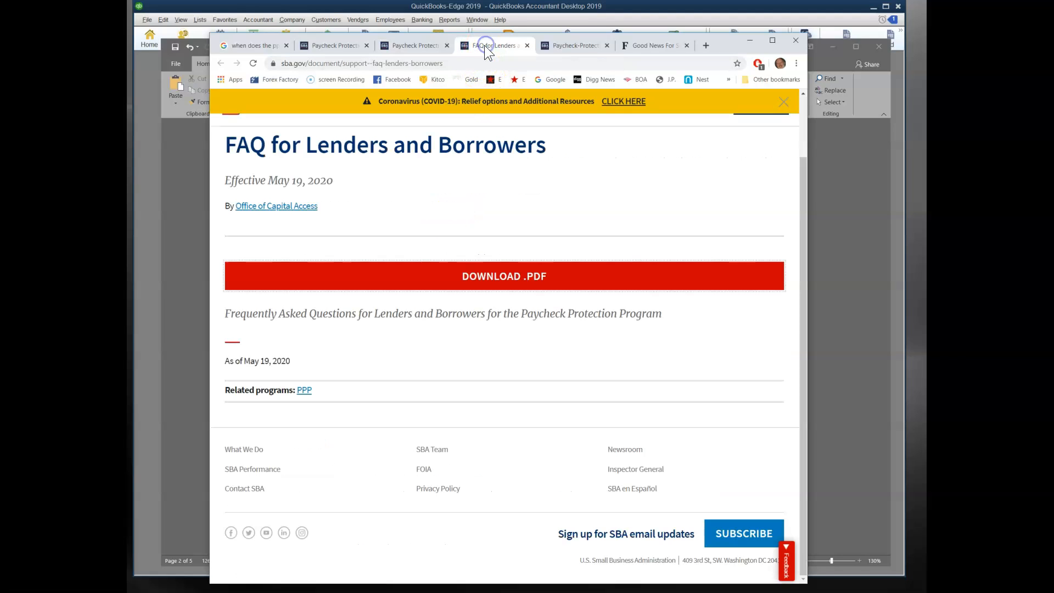
click(492, 279)
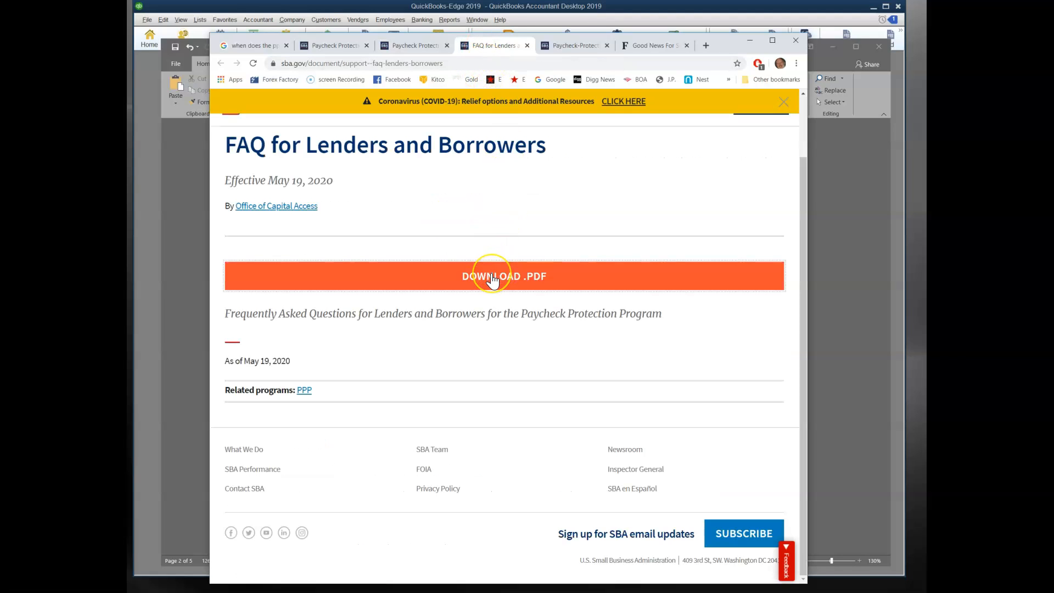
- Read question 20 of the PPP FAQ PDF and highlight the ten calendar days rule for loan disbursement
click(571, 46)
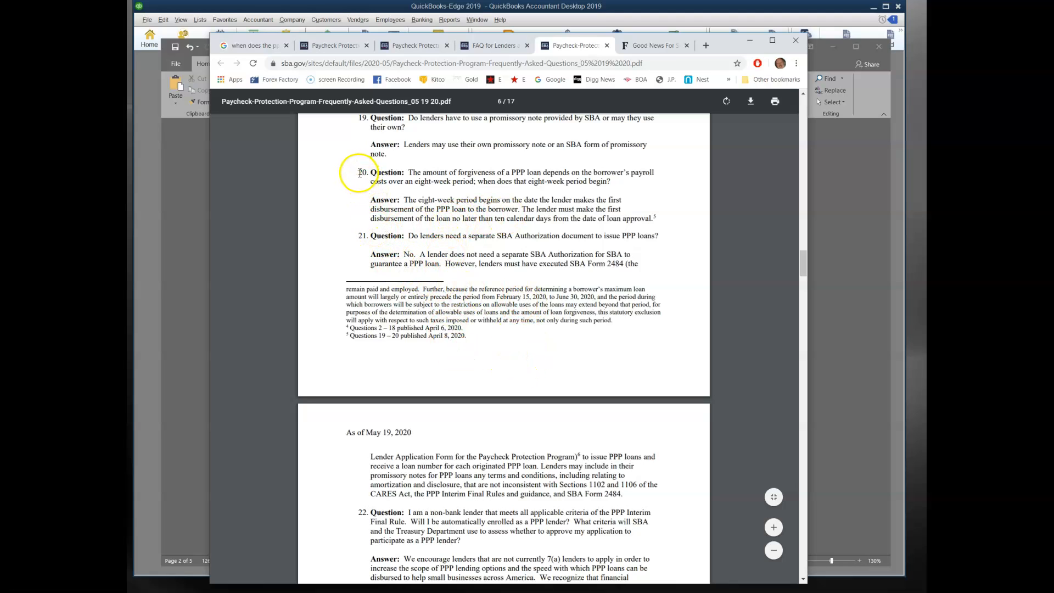
drag(359, 173, 371, 171)
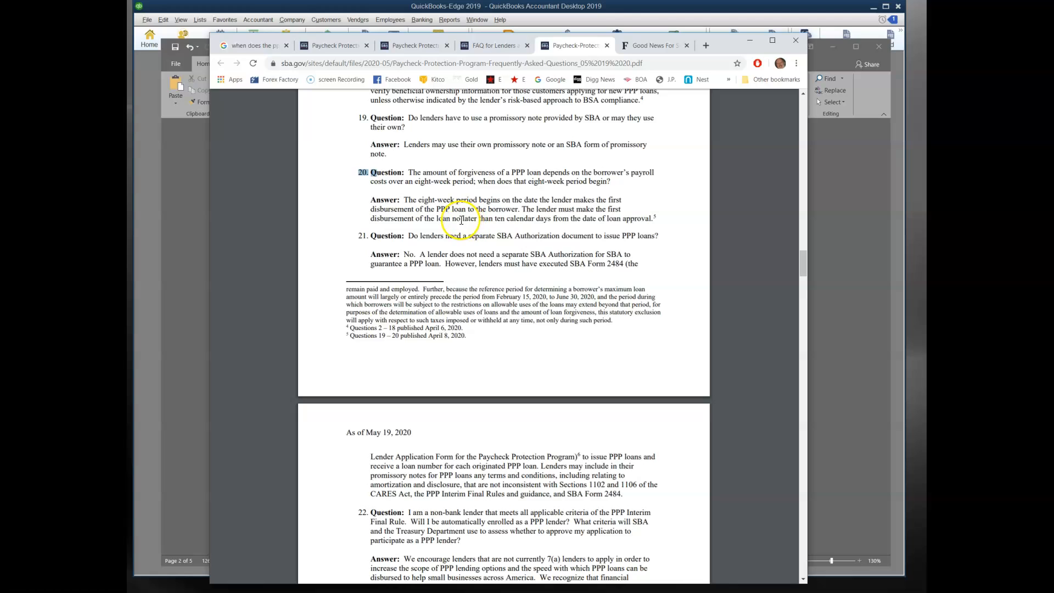
drag(495, 219, 658, 222)
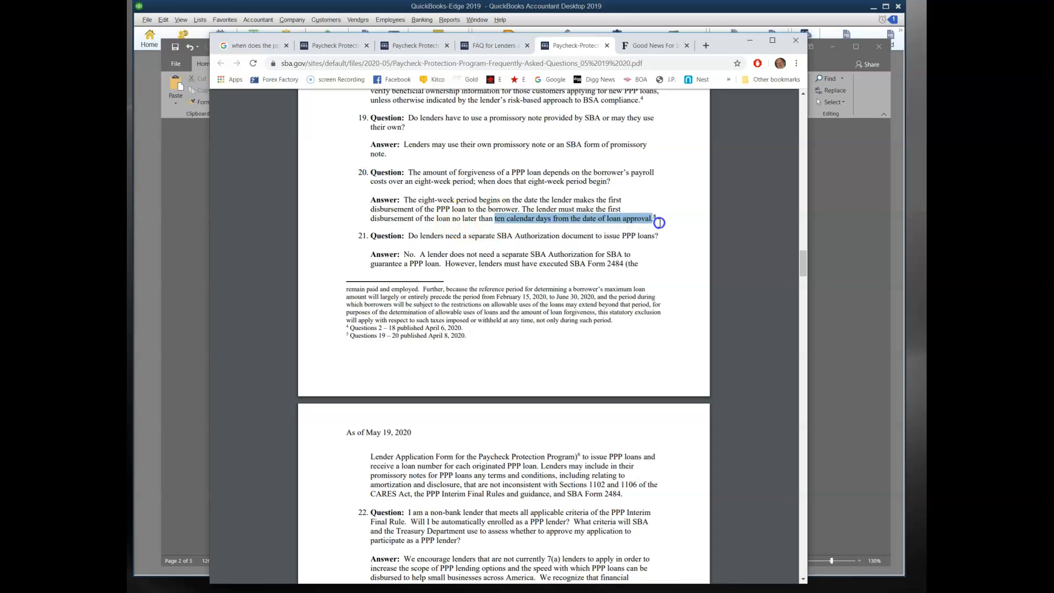
click(543, 208)
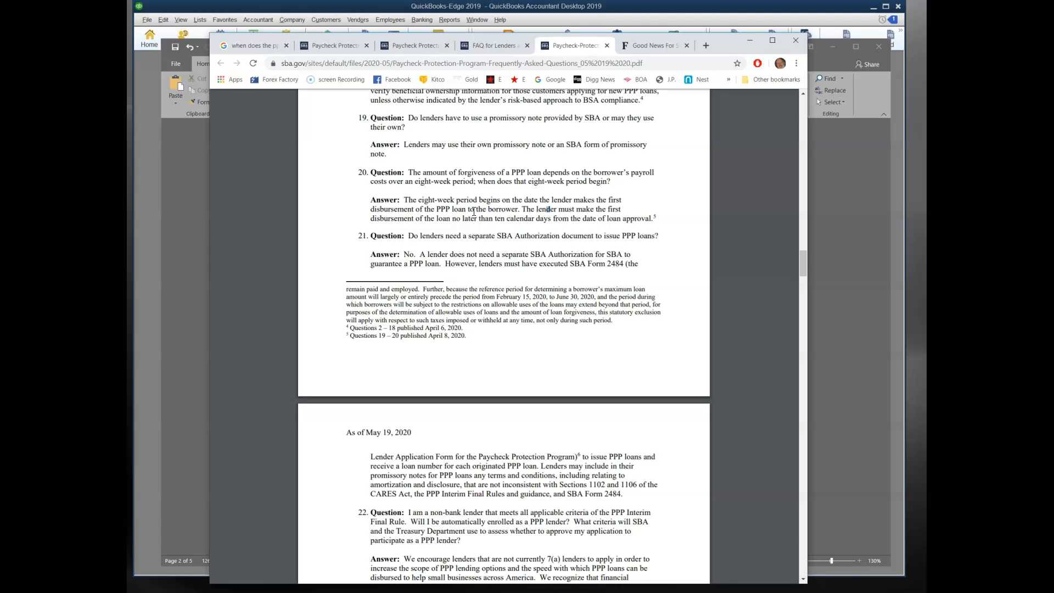
- Move the browser out of view and reread the Word notes' PPL calculation, highlighting the $20,000 payroll amount
drag(472, 38, 1053, 107)
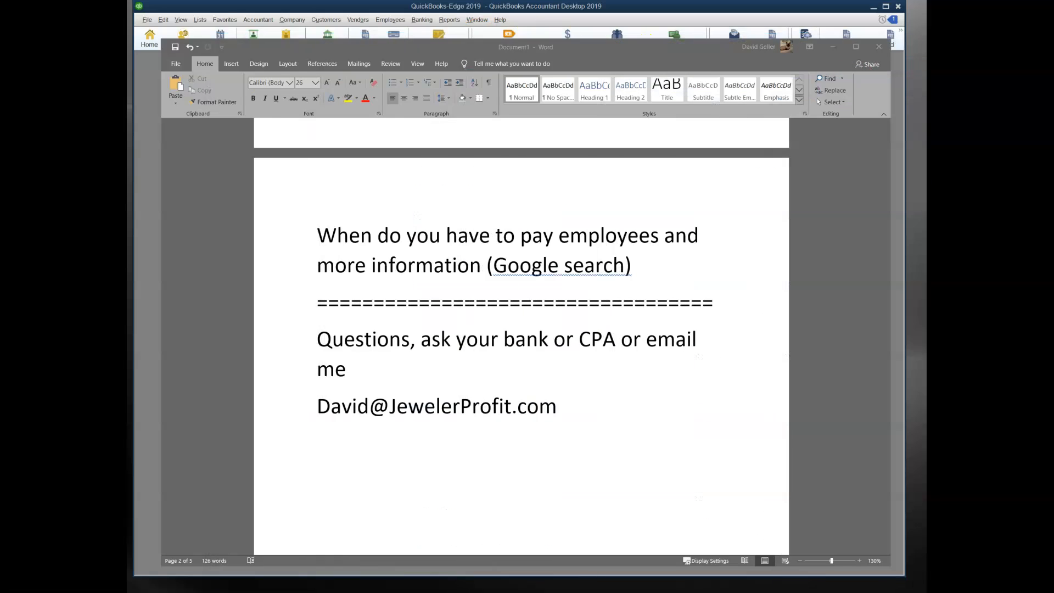
click(534, 393)
scroll(543, 398, down, 10)
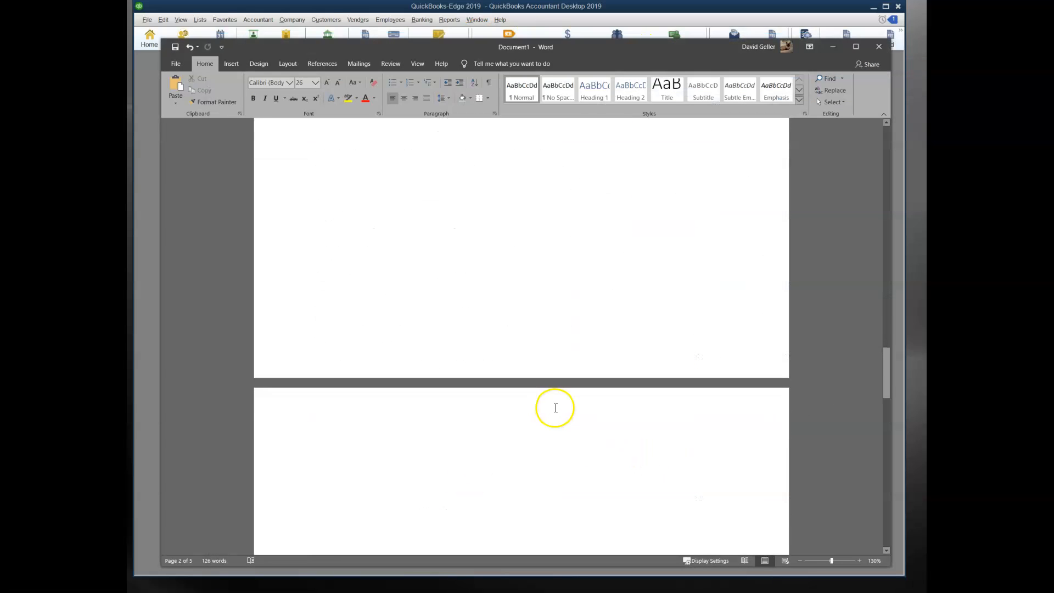
scroll(557, 409, up, 15)
scroll(563, 409, up, 2)
scroll(564, 409, down, 9)
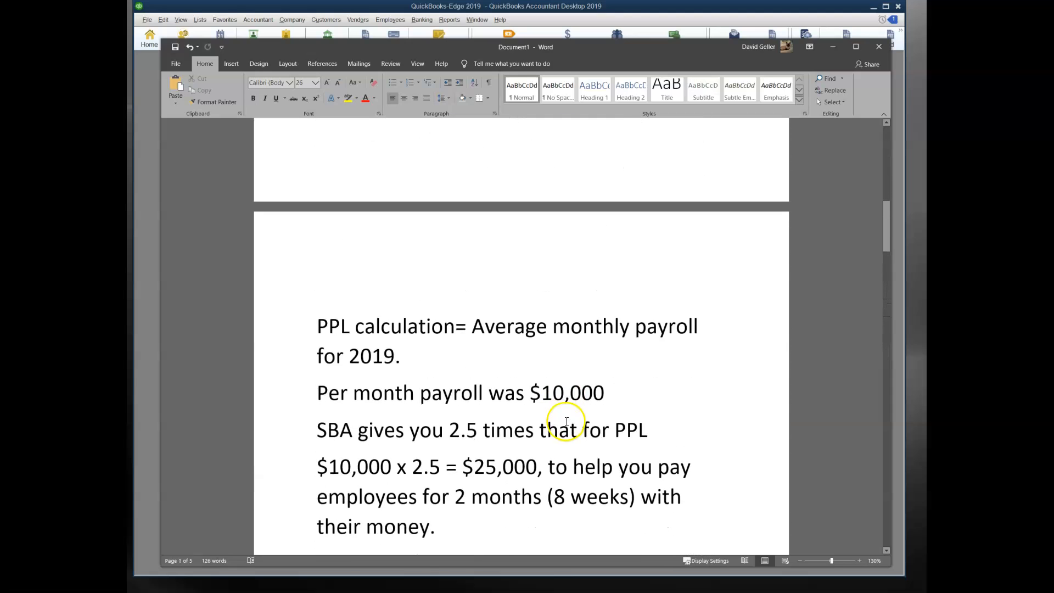
scroll(565, 423, down, 3)
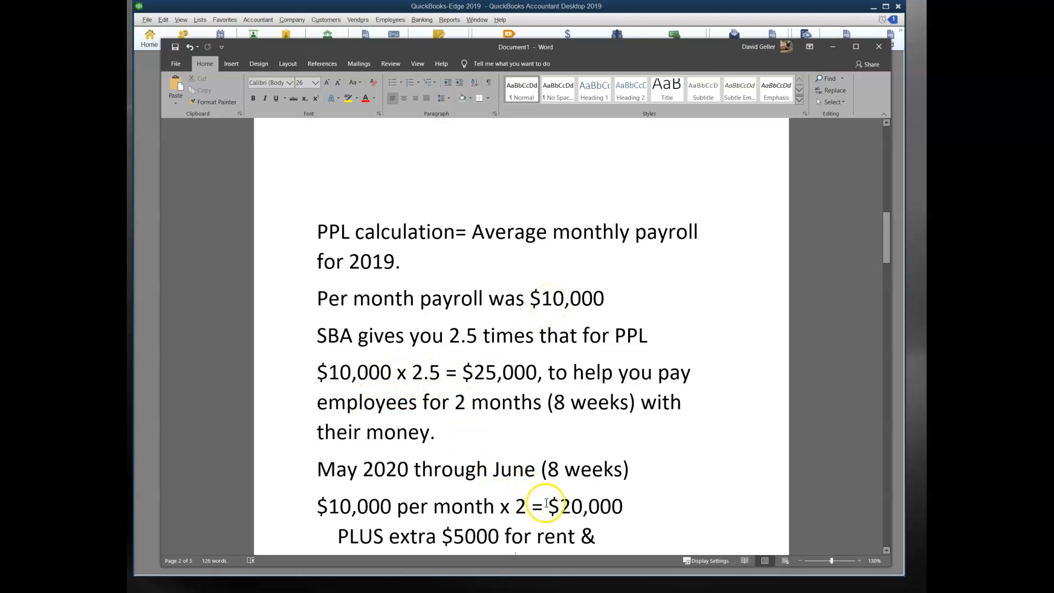
drag(547, 506, 628, 505)
scroll(647, 439, down, 4)
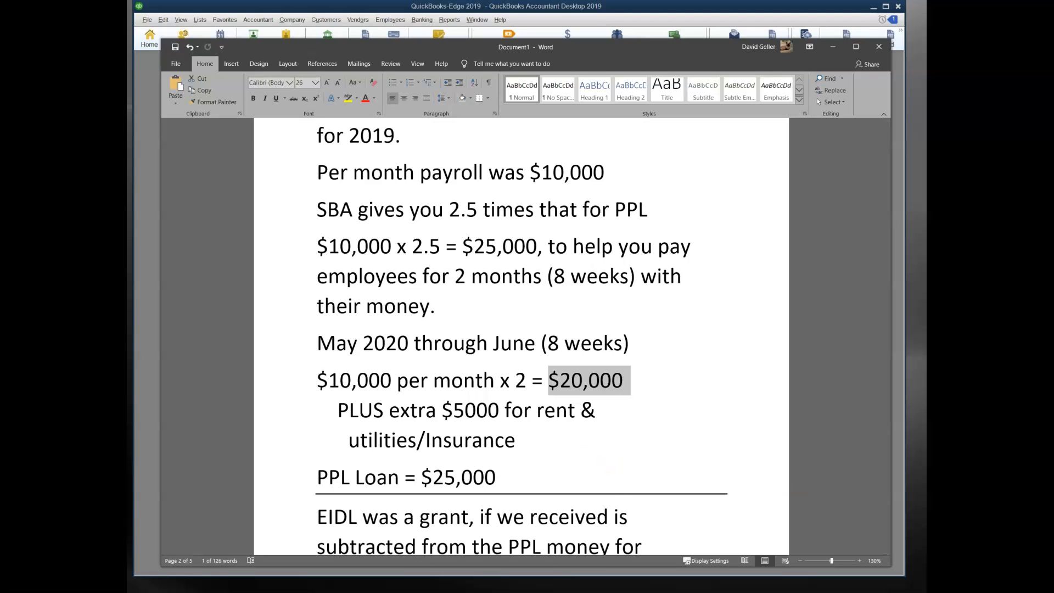
- Bring the Chrome window back over the Word notes and highlight the Google search query about the PPL loan program's start and end
drag(1053, 143, 682, 36)
click(220, 39)
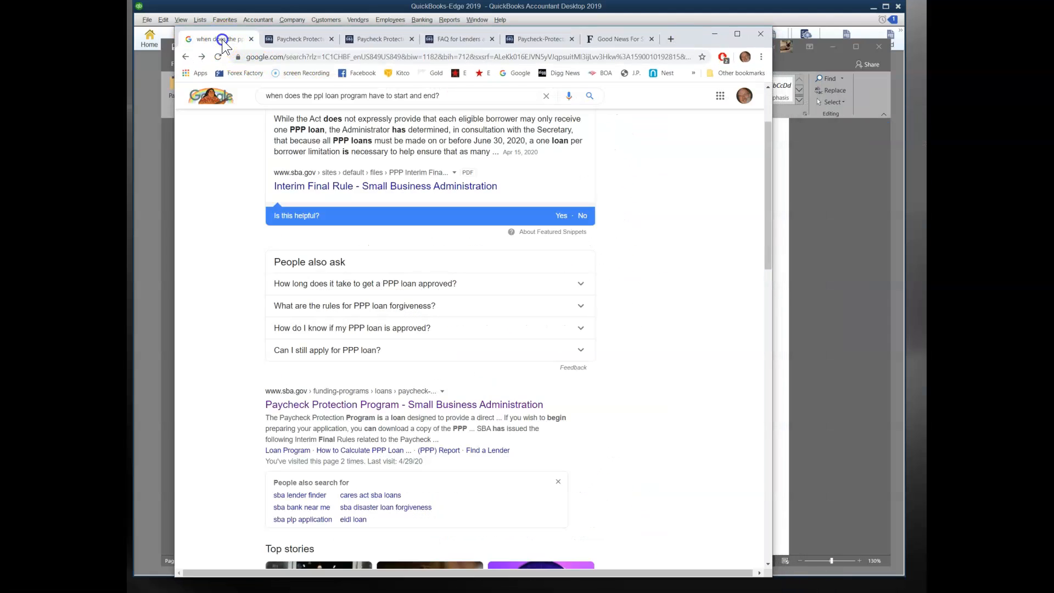
drag(278, 95, 445, 95)
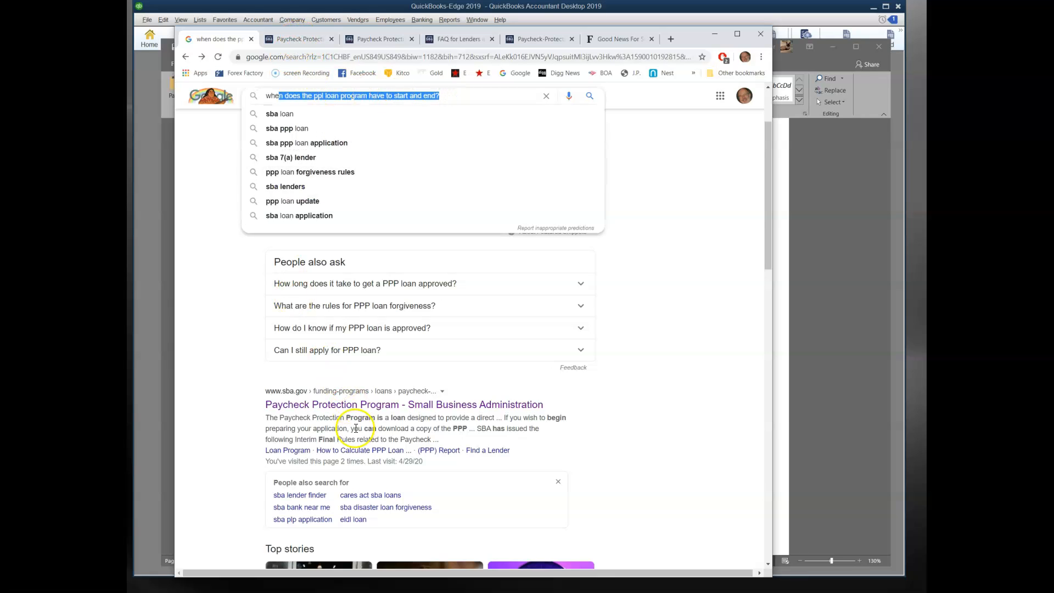
- Revisit the SBA Paycheck Protection Program pages, the FAQ for Lenders and Borrowers download page, and the first page of the FAQ PDF
click(303, 41)
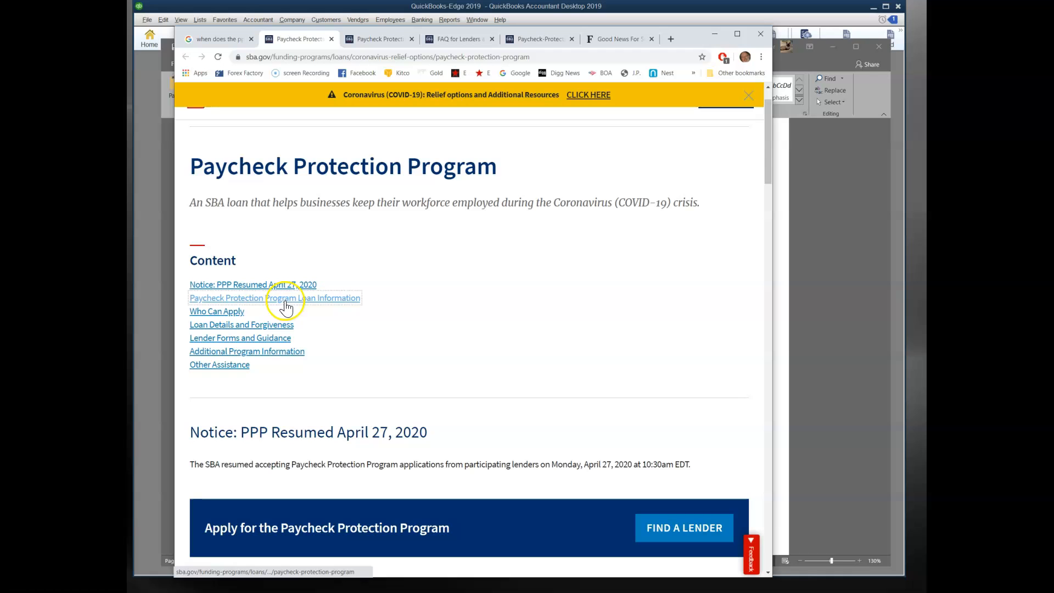
click(382, 39)
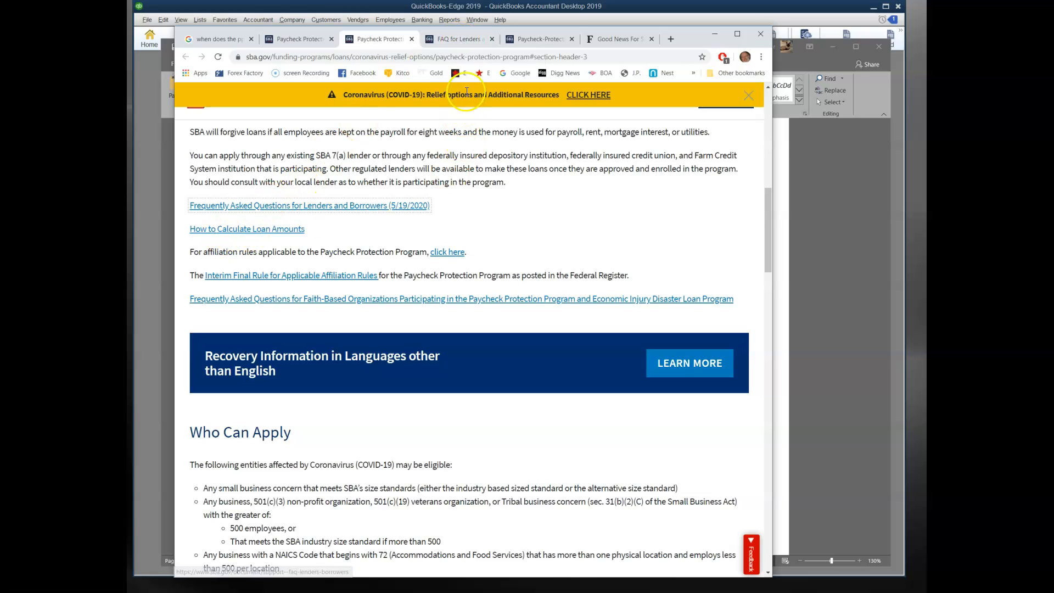
click(464, 39)
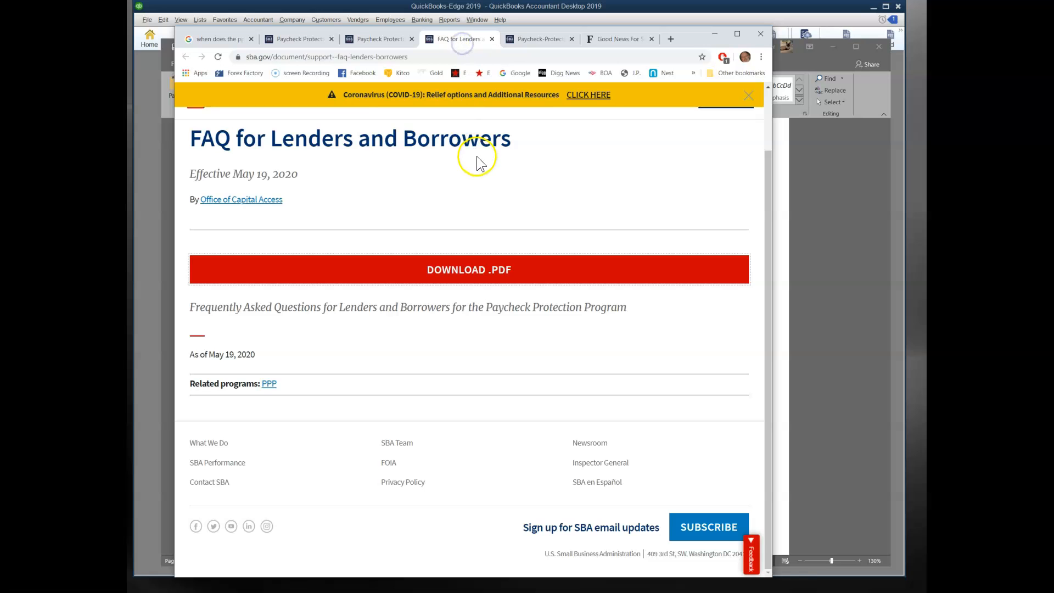
click(543, 41)
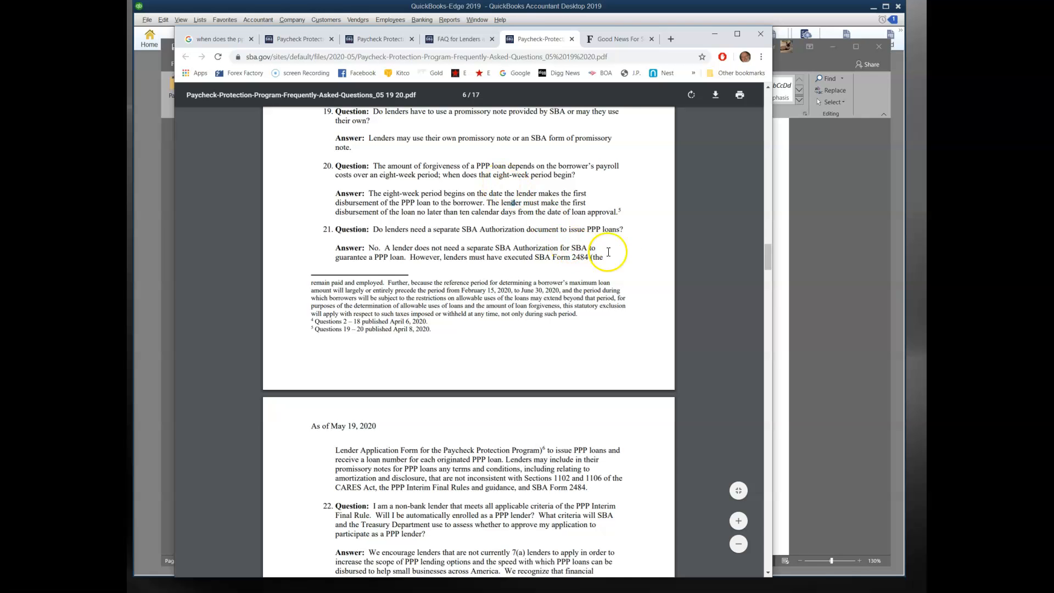
drag(766, 261, 766, 104)
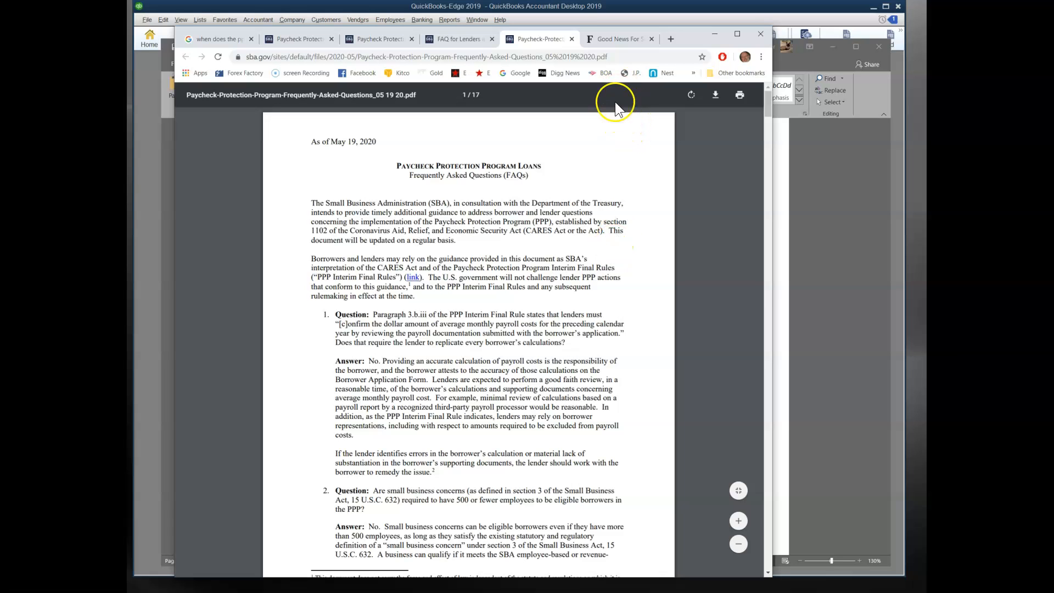
- Find the Forbes story on extending the PPP loan forgiveness period in the Google results and read the open article's key facts
click(219, 39)
scroll(474, 366, down, 5)
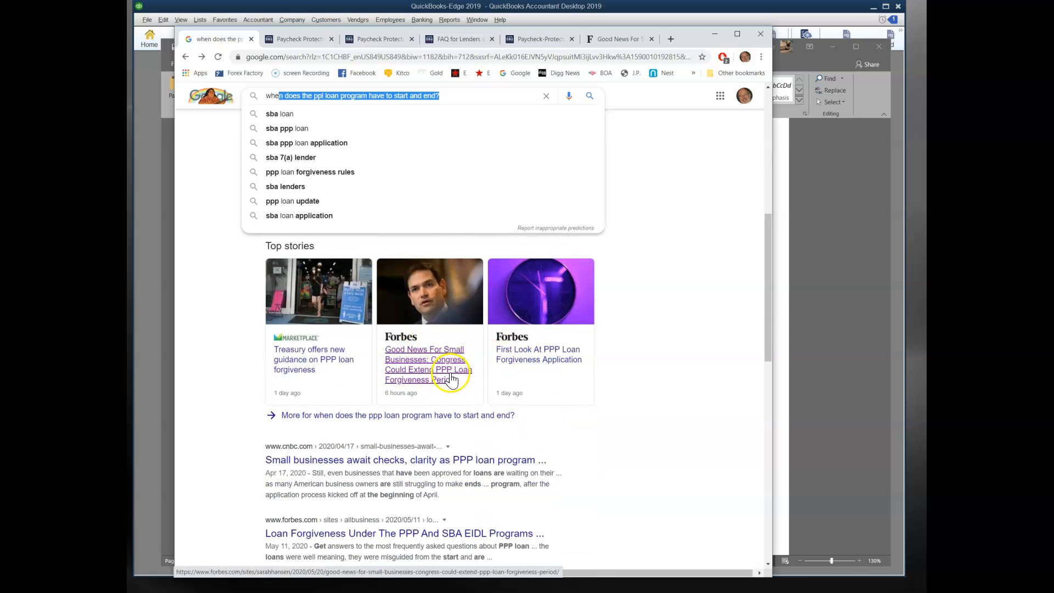
click(617, 40)
scroll(687, 374, down, 2)
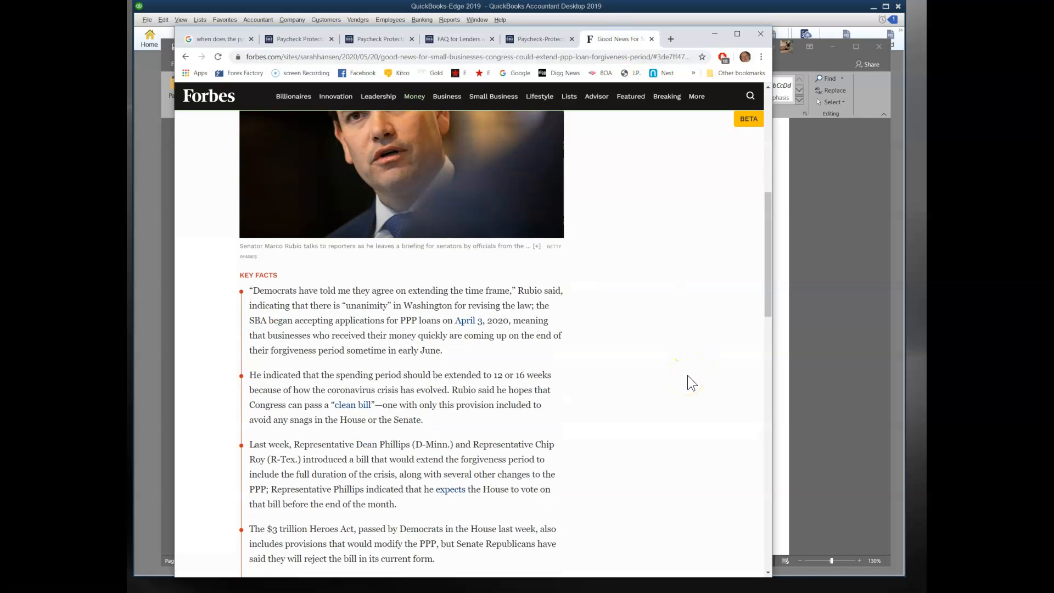
scroll(687, 375, down, 2)
scroll(687, 376, down, 1)
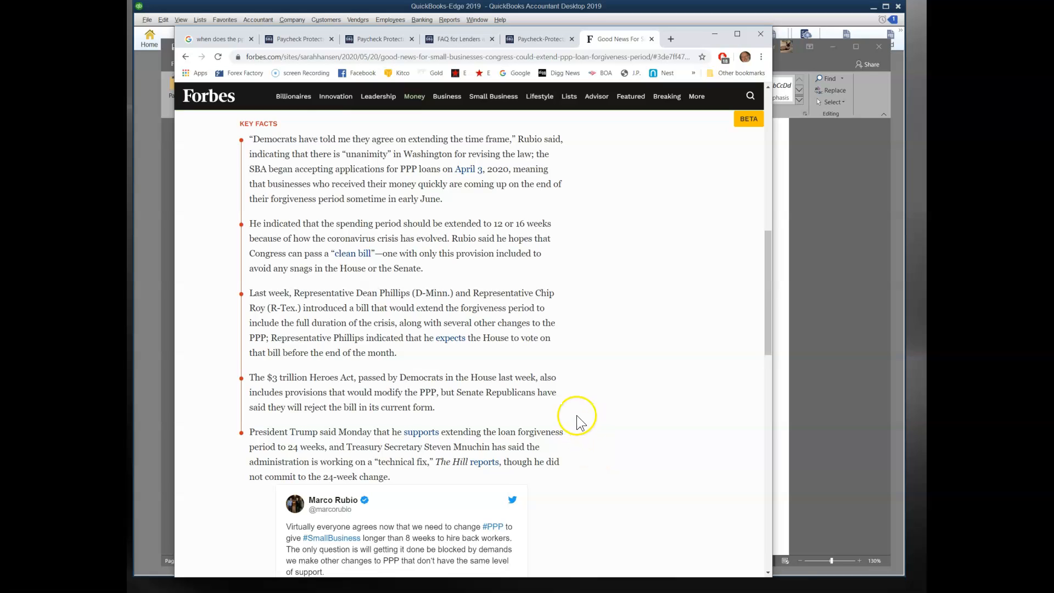
scroll(574, 415, down, 3)
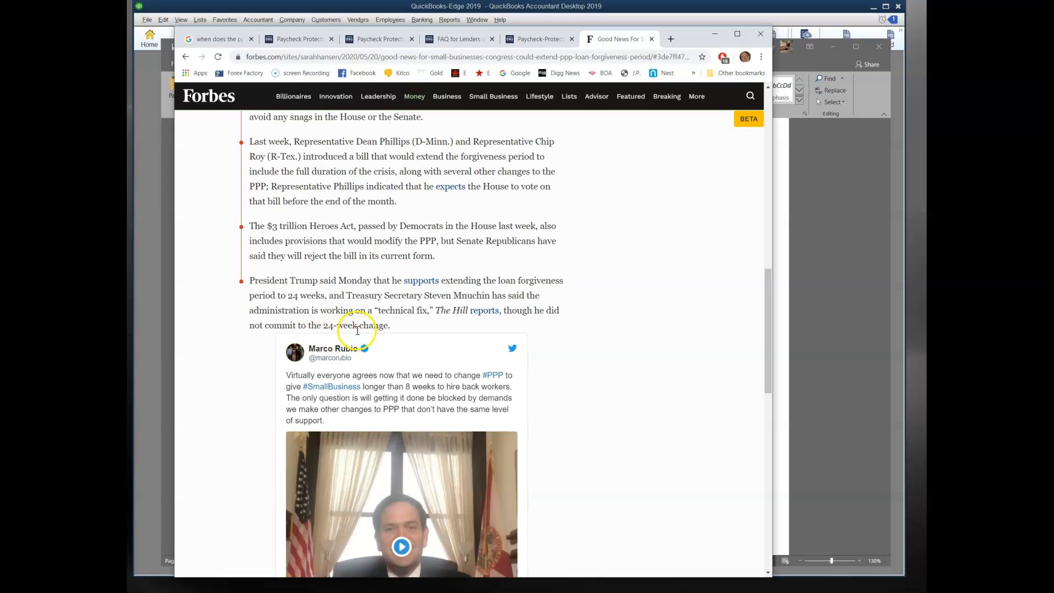
scroll(595, 408, down, 5)
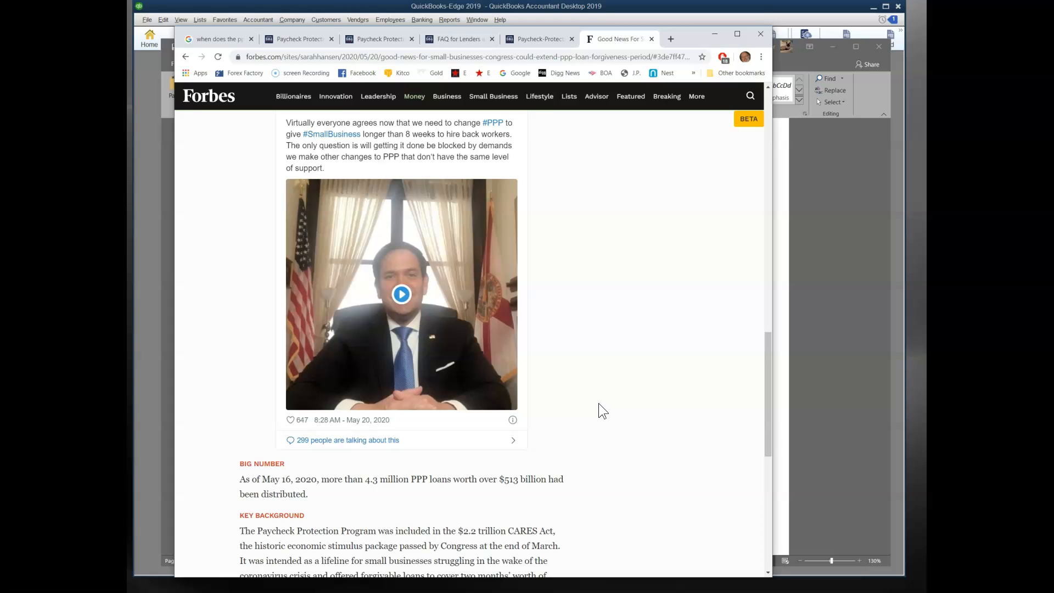
scroll(599, 403, up, 4)
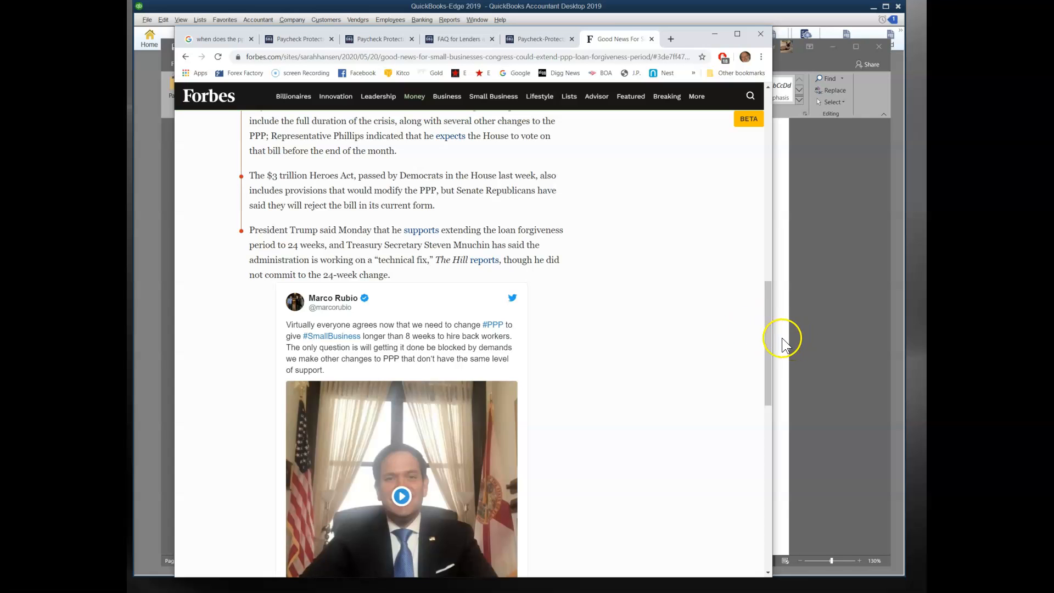
- Switch back to the Word notes and highlight the bank or CPA advice and the contact email address in the closing section
click(786, 339)
click(681, 486)
scroll(680, 439, down, 5)
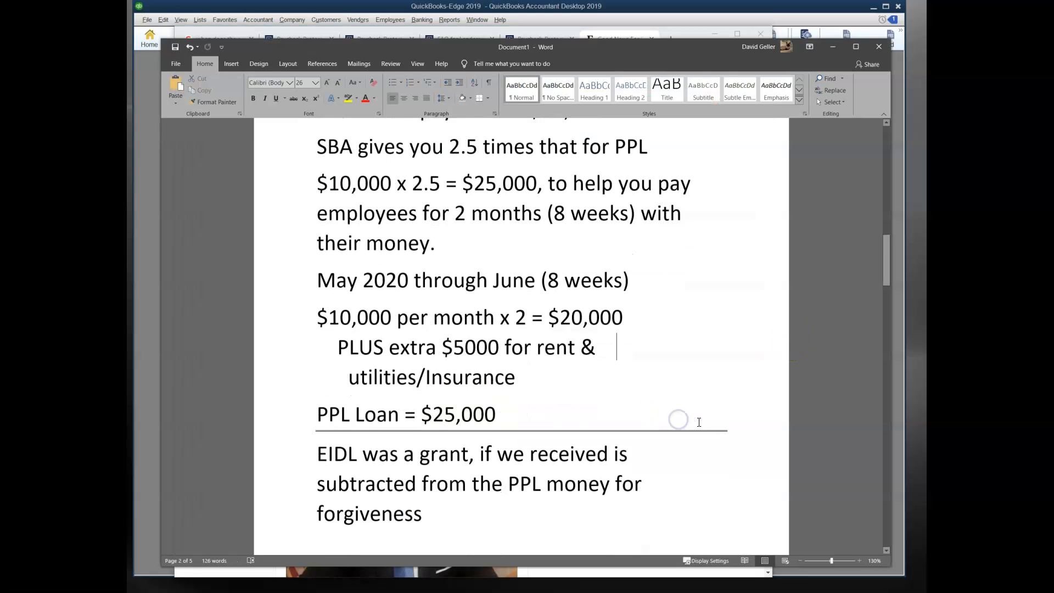
scroll(708, 421, down, 6)
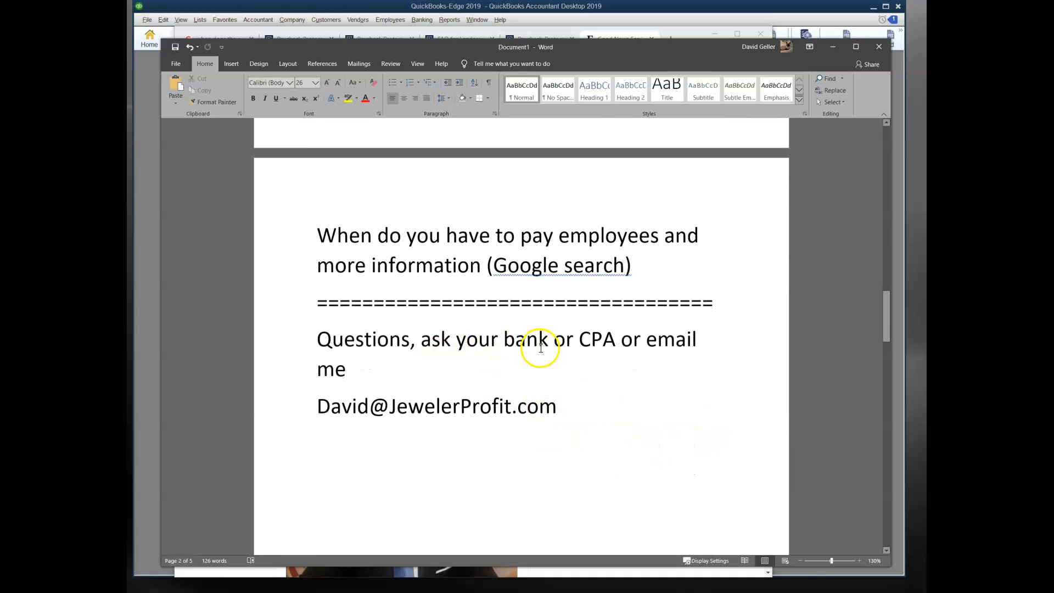
drag(505, 338, 632, 349)
click(624, 409)
drag(567, 406, 340, 406)
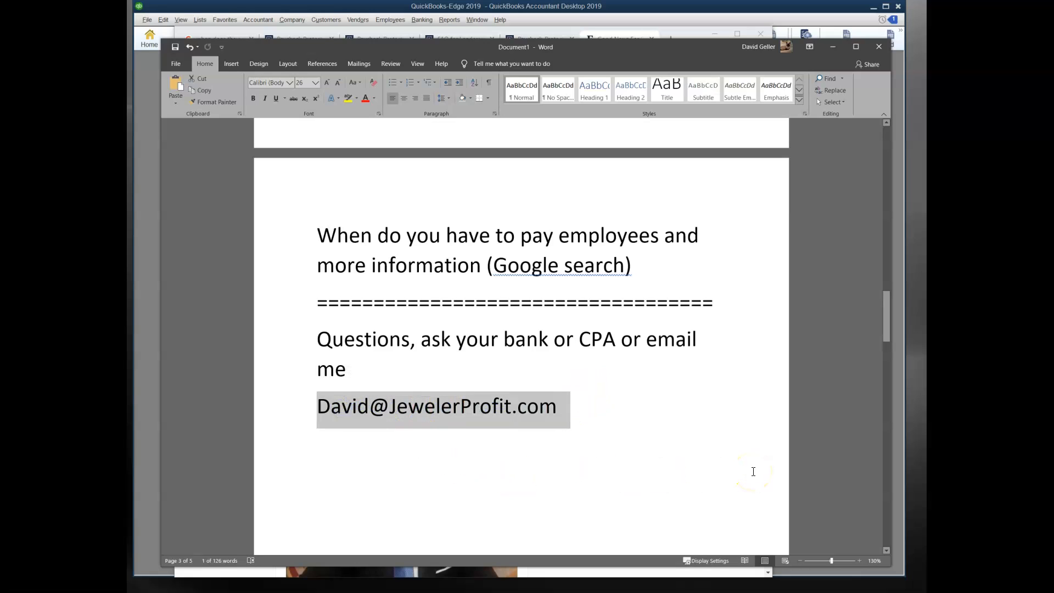